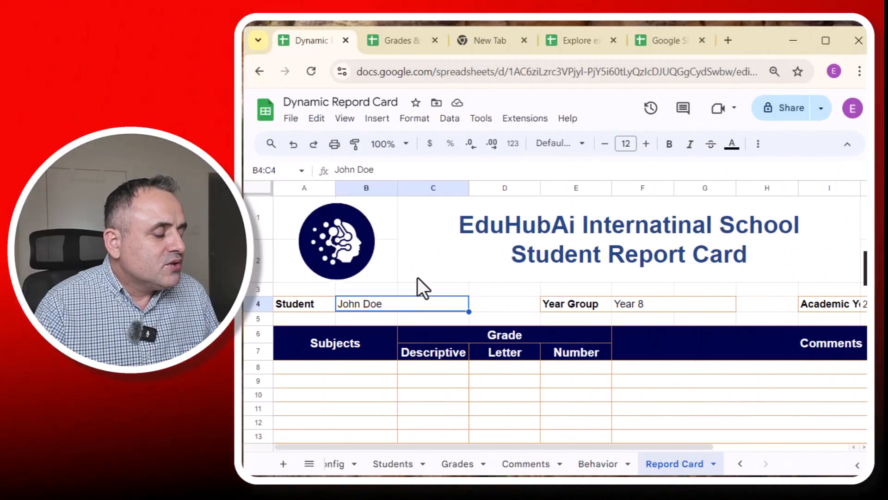
- Hide the gridlines on the Repord Card sheet so the empty areas around the summary boxes are plain
{"action": "scroll", "coordinate": [622, 335], "scroll_direction": "down", "scroll_amount": 3}
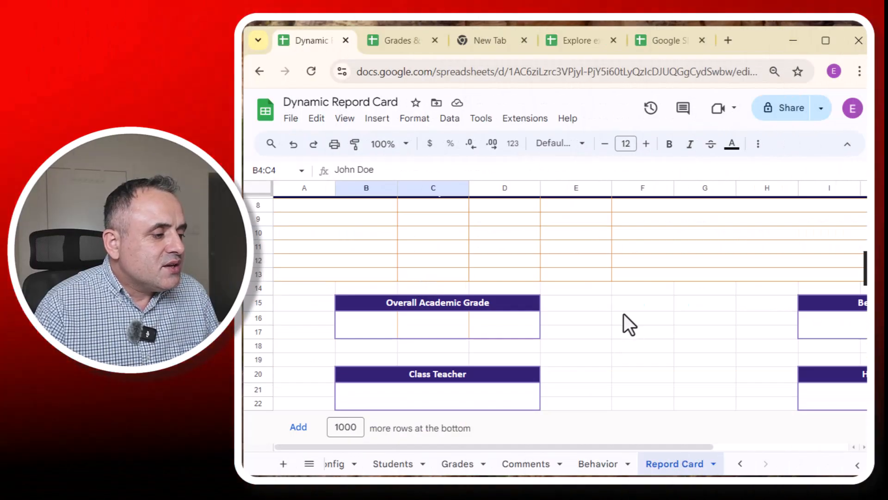
{"action": "left_click_drag", "start_coordinate": [595, 302], "coordinate": [768, 404]}
{"action": "scroll", "coordinate": [738, 376], "scroll_direction": "up", "scroll_amount": 3}
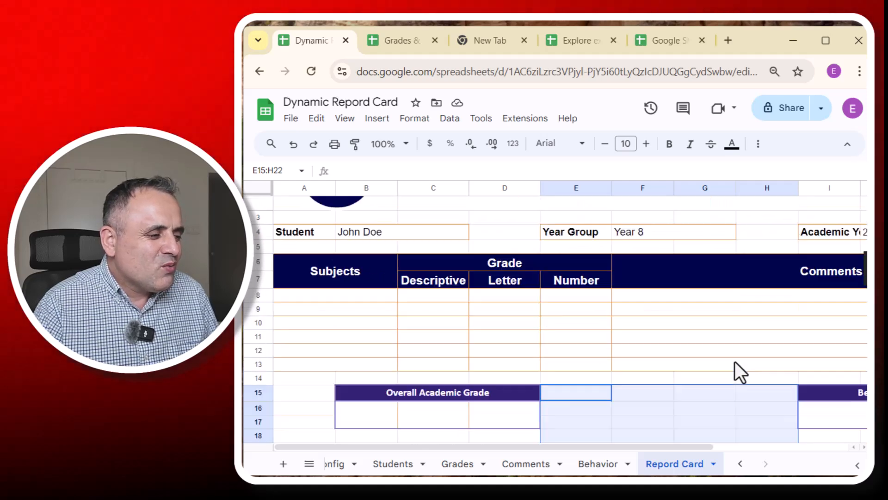
{"action": "scroll", "coordinate": [735, 362], "scroll_direction": "down", "scroll_amount": 3}
{"action": "left_click_drag", "start_coordinate": [309, 309], "coordinate": [306, 407]}
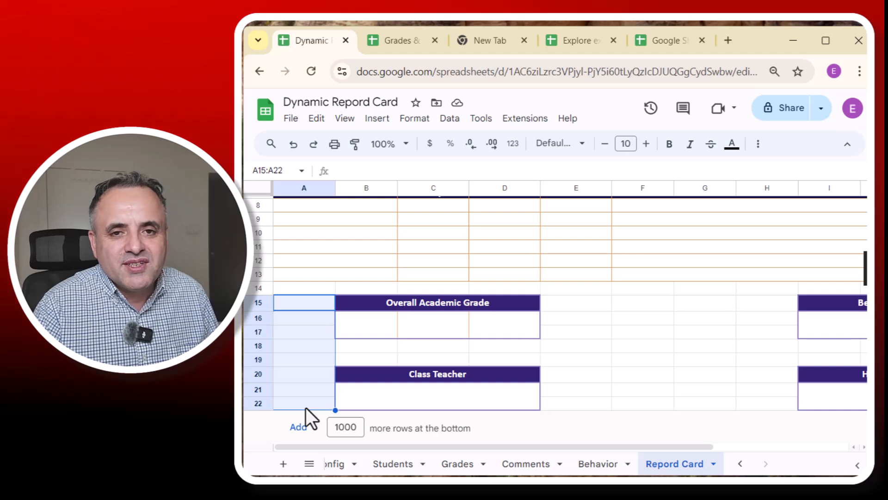
{"action": "left_click_drag", "start_coordinate": [592, 306], "coordinate": [757, 409]}
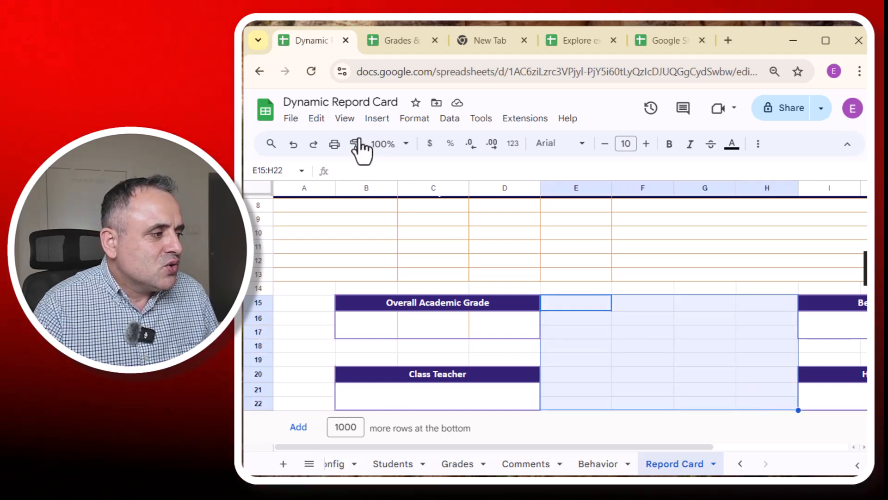
{"action": "left_click", "coordinate": [342, 120]}
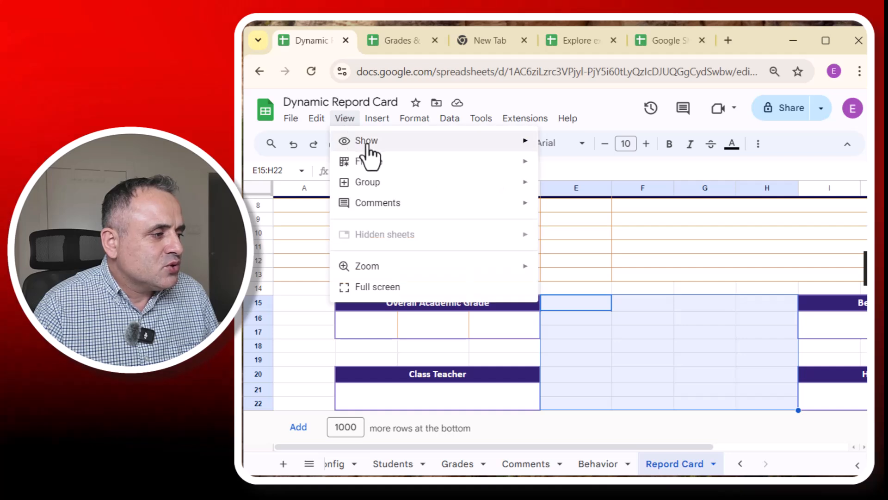
{"action": "mouse_move", "coordinate": [456, 143]}
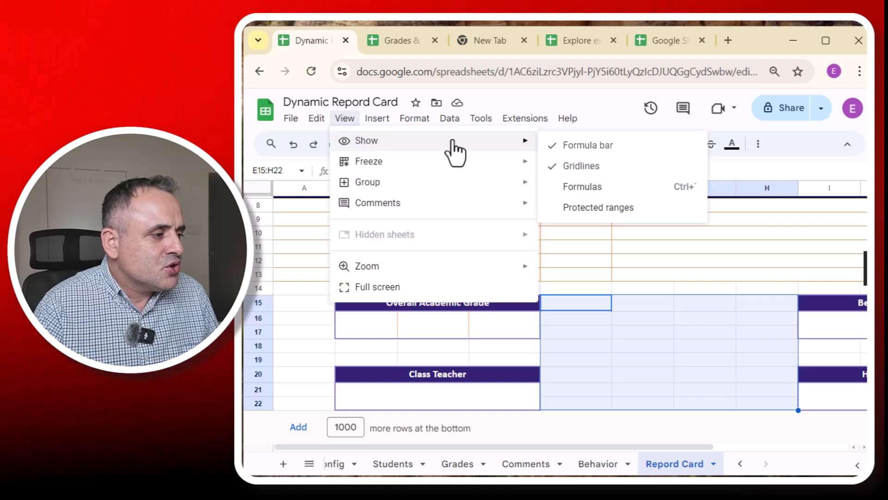
{"action": "left_click", "coordinate": [593, 168]}
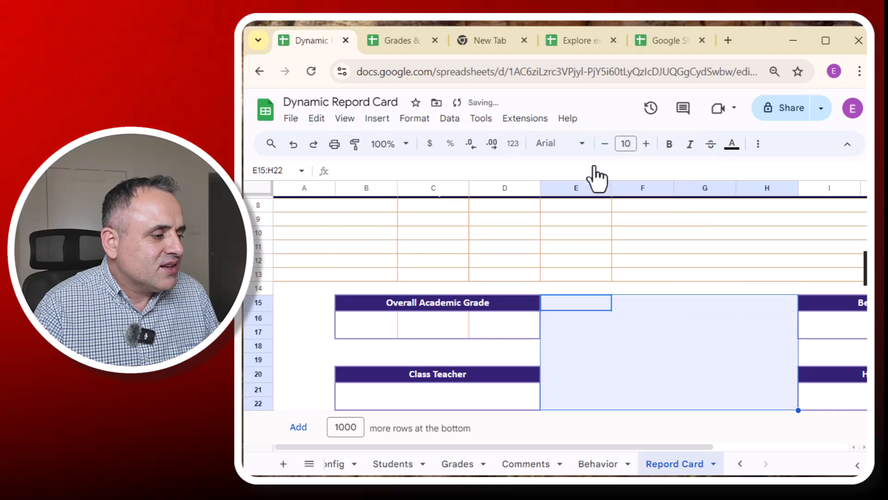
- Review the report card layout from the school header down to the Overall Academic Grade and Class Teacher boxes
{"action": "left_click", "coordinate": [645, 336]}
{"action": "scroll", "coordinate": [651, 349], "scroll_direction": "up", "scroll_amount": 5}
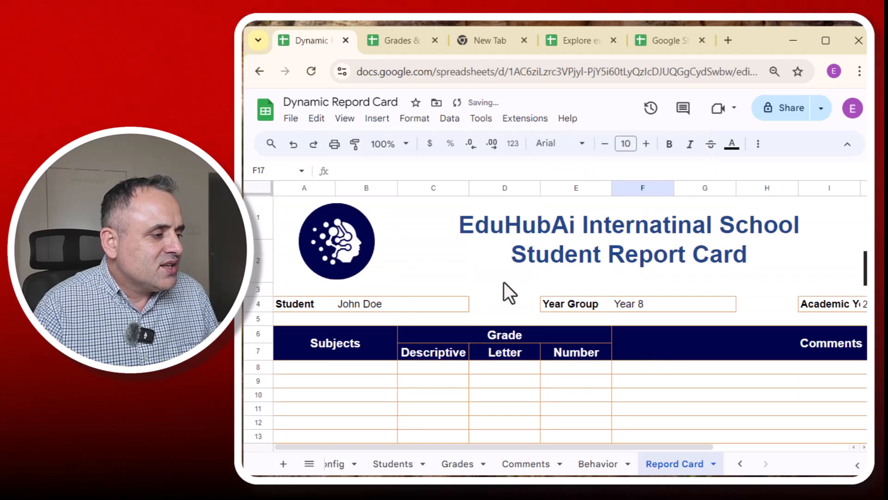
{"action": "scroll", "coordinate": [593, 306], "scroll_direction": "down", "scroll_amount": 5}
{"action": "scroll", "coordinate": [593, 306], "scroll_direction": "up", "scroll_amount": 5}
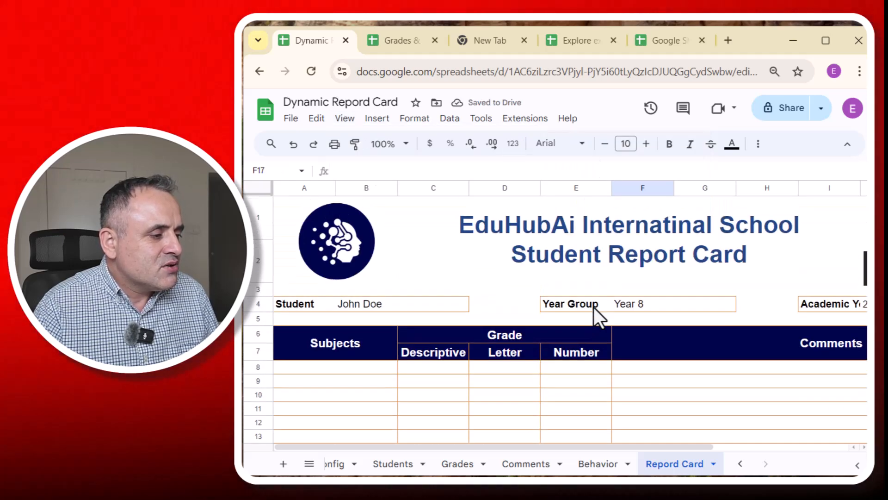
{"action": "scroll", "coordinate": [593, 307], "scroll_direction": "down", "scroll_amount": 4}
{"action": "scroll", "coordinate": [593, 307], "scroll_direction": "up", "scroll_amount": 2}
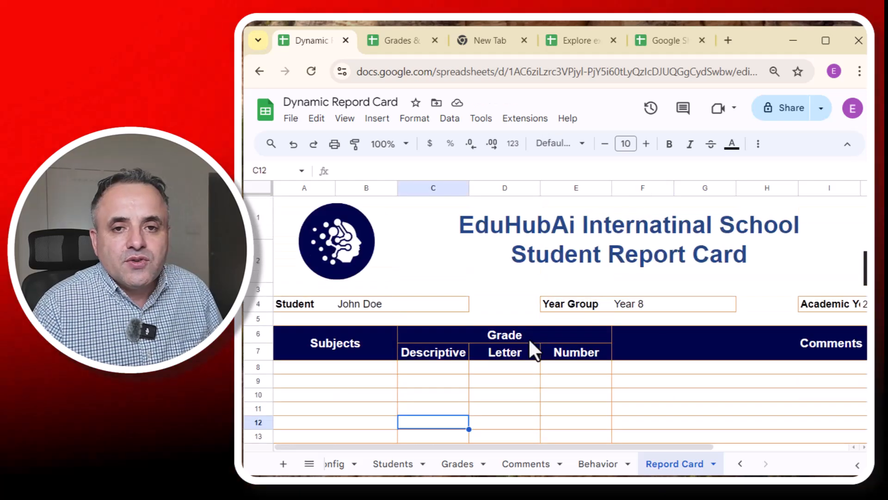
- Clear the student name in B4:C4 and add a Dropdown (from a range) data validation rule to it
{"action": "left_click", "coordinate": [365, 306]}
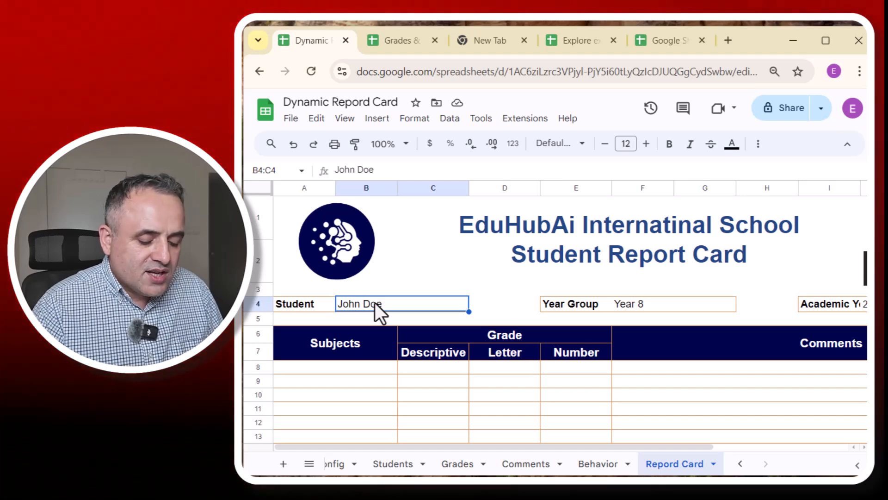
{"action": "key", "text": "Delete"}
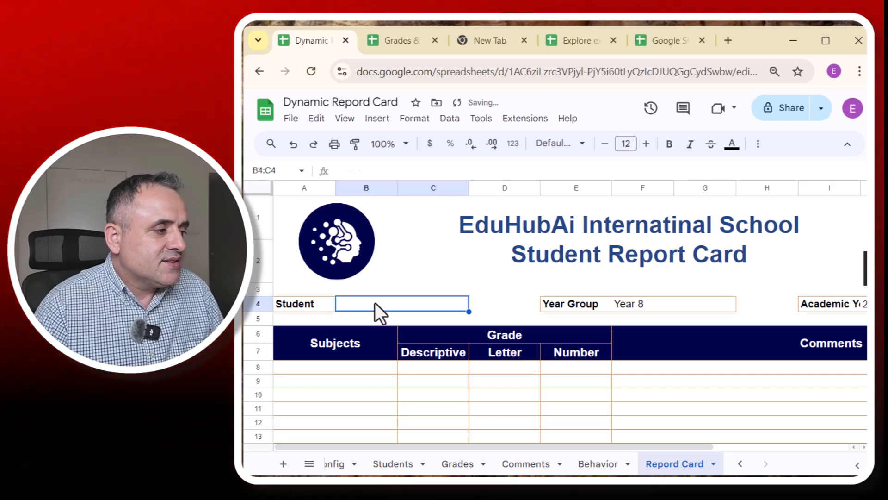
{"action": "left_click", "coordinate": [448, 119]}
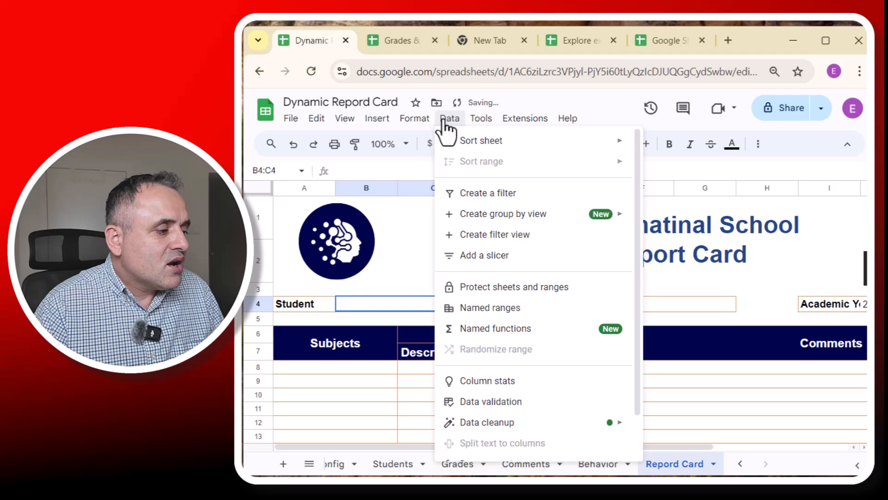
{"action": "left_click", "coordinate": [497, 408]}
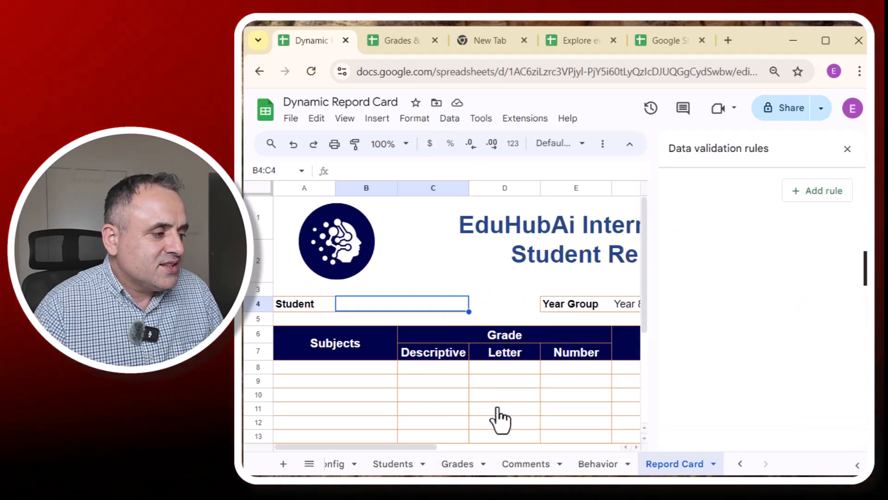
{"action": "left_click", "coordinate": [811, 192]}
{"action": "left_click", "coordinate": [804, 262]}
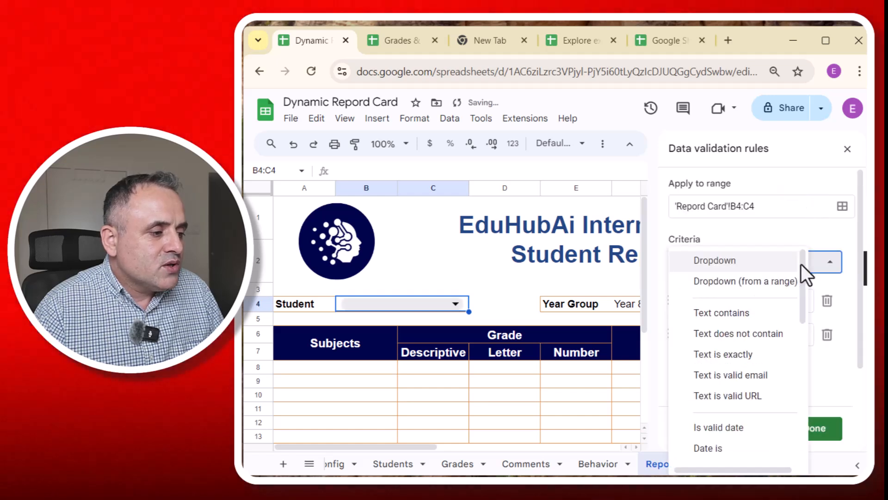
{"action": "left_click", "coordinate": [746, 285]}
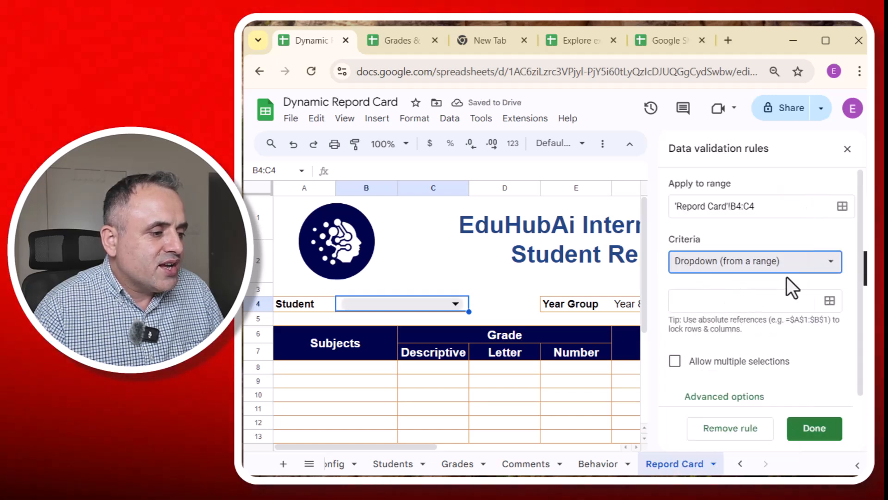
- Set the dropdown's source to the student names in Students!B2:B51 and save the validation rule
{"action": "left_click", "coordinate": [822, 302]}
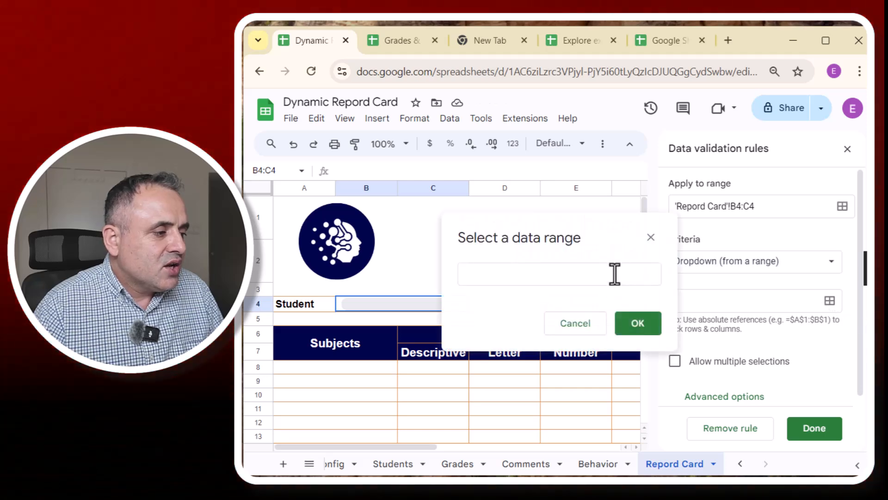
{"action": "left_click", "coordinate": [592, 272]}
{"action": "left_click", "coordinate": [392, 464]}
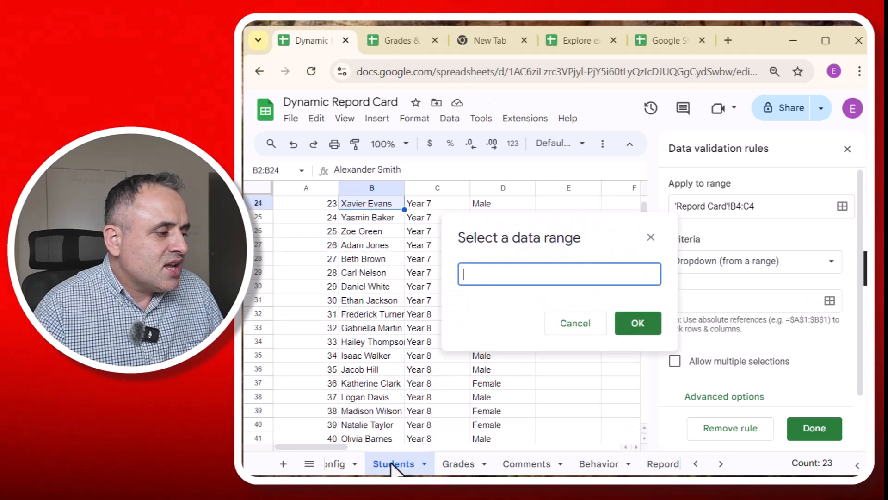
{"action": "scroll", "coordinate": [385, 312], "scroll_direction": "up", "scroll_amount": 8}
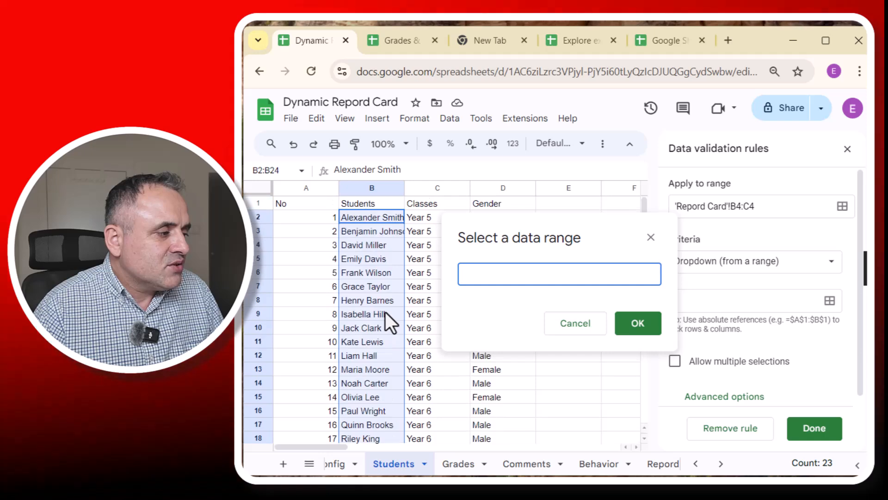
{"action": "left_click_drag", "start_coordinate": [368, 215], "coordinate": [348, 316]}
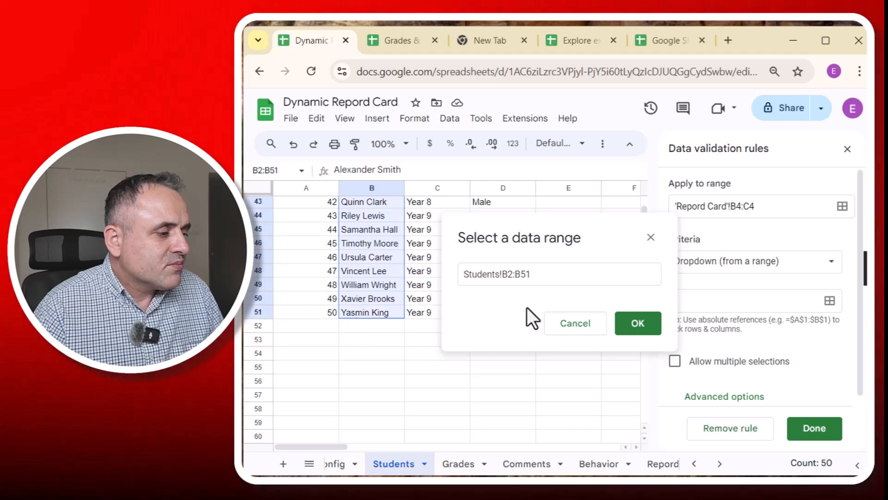
{"action": "left_click", "coordinate": [655, 331]}
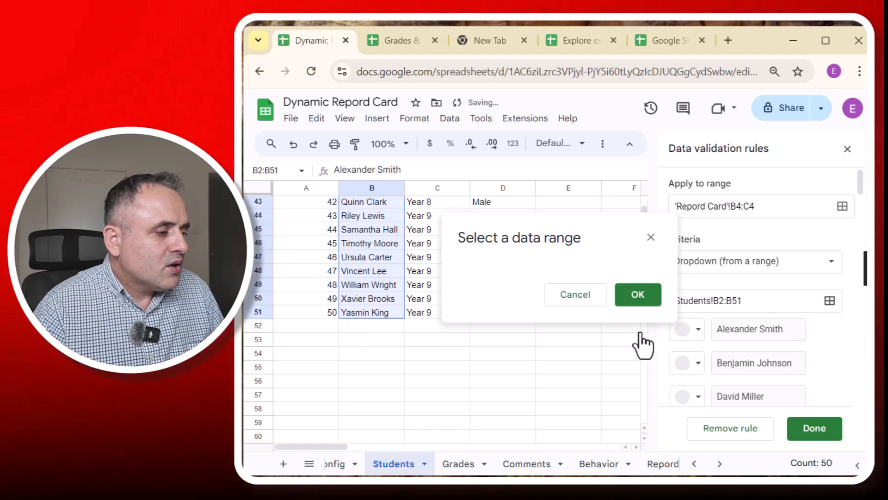
{"action": "left_click", "coordinate": [817, 430]}
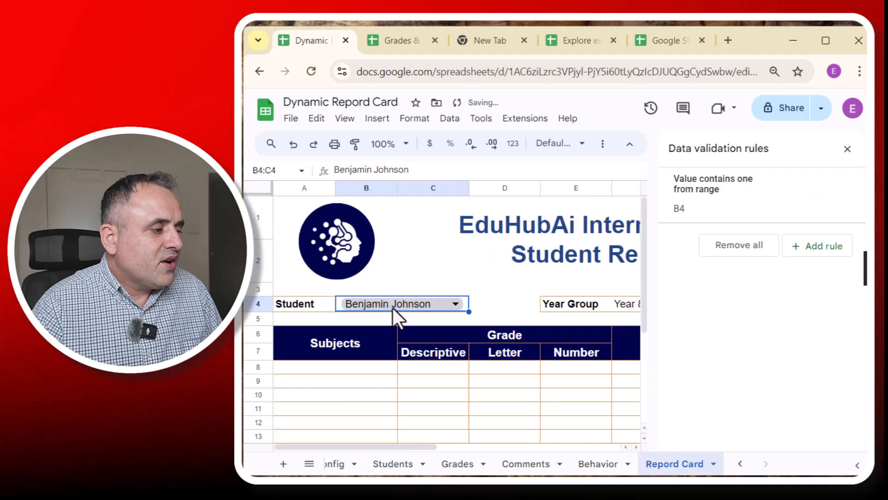
- Test the Student cell's validation by trying to replace the name with the invalid text "dfsafsafd"
{"action": "left_click", "coordinate": [391, 303]}
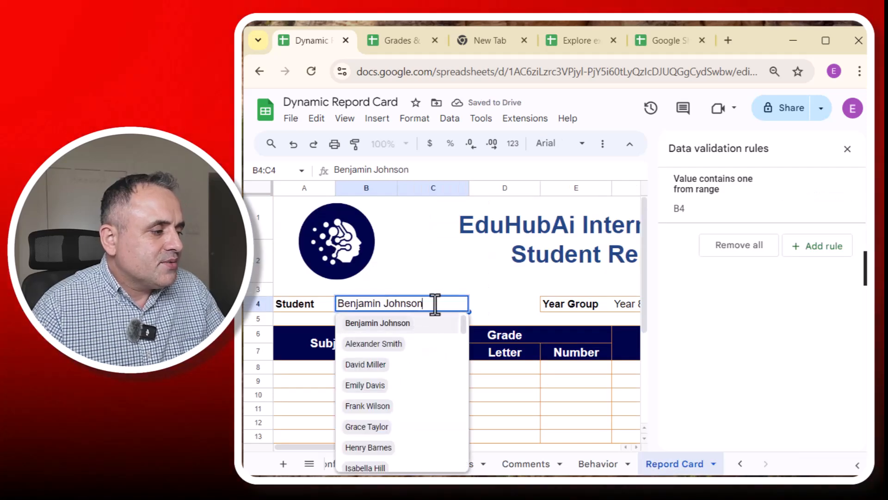
{"action": "left_click_drag", "start_coordinate": [434, 303], "coordinate": [287, 296]}
{"action": "type", "text": "dfsafsafd"}
{"action": "left_click", "coordinate": [424, 276]}
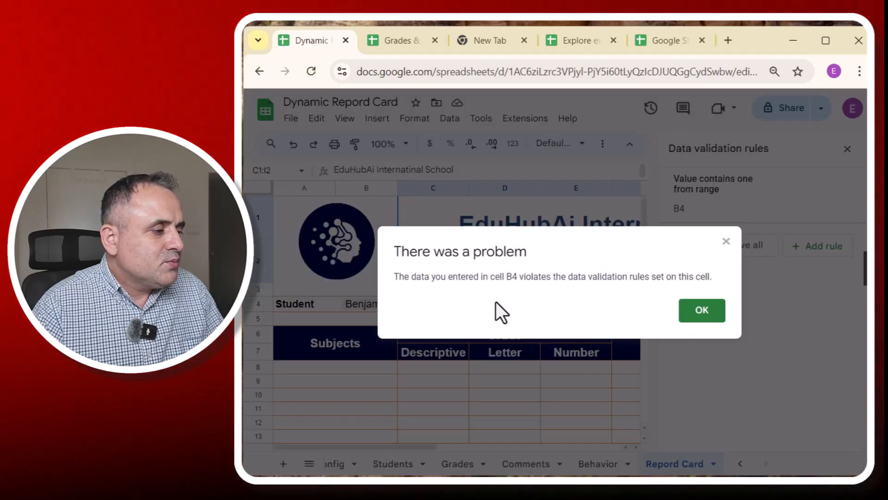
{"action": "left_click", "coordinate": [702, 310]}
- Choose the fifth student of the class list in the Student dropdown and close the data validation rules
{"action": "left_click", "coordinate": [457, 308]}
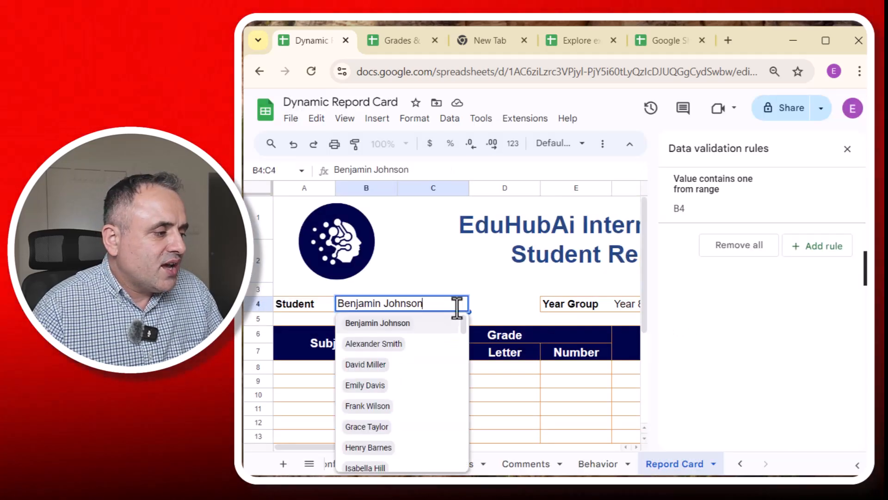
{"action": "left_click", "coordinate": [368, 408]}
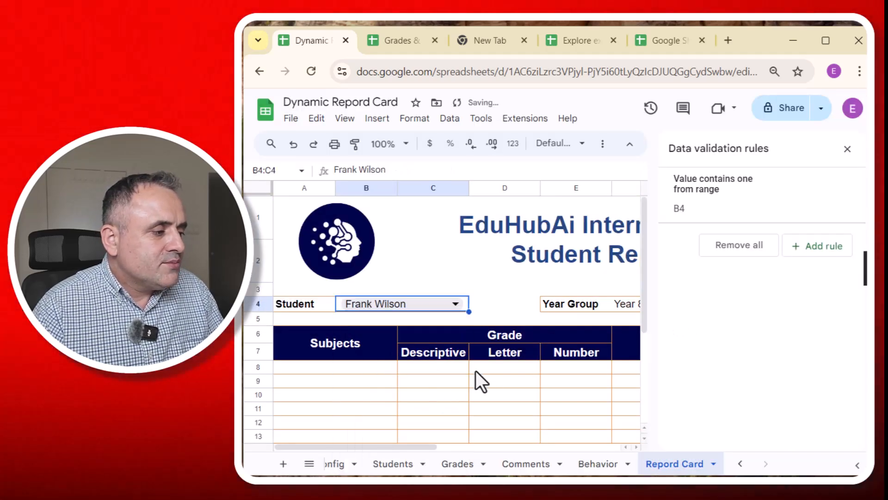
{"action": "left_click", "coordinate": [848, 149]}
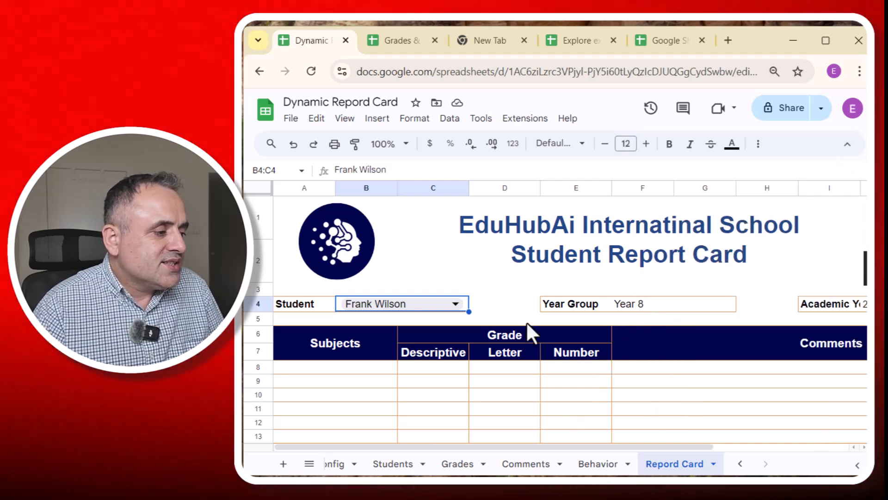
- Switch the Student dropdown to the first student listed on the Students sheet
{"action": "left_click", "coordinate": [646, 307]}
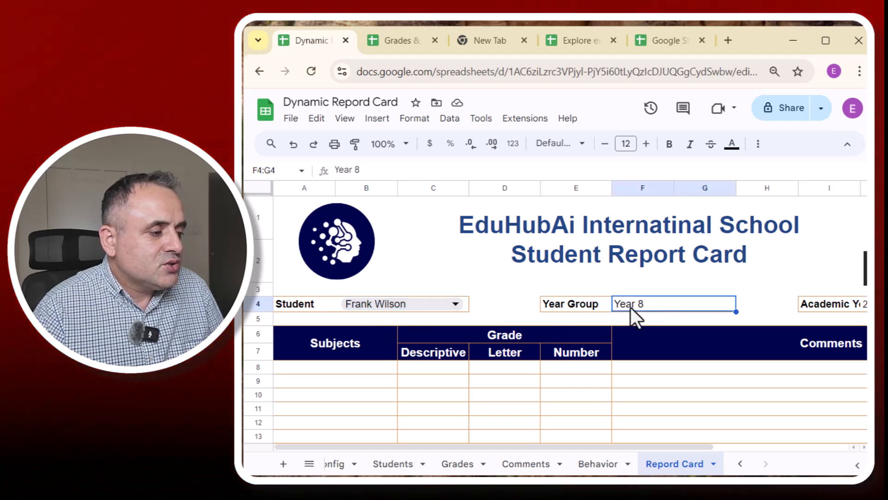
{"action": "left_click", "coordinate": [454, 304]}
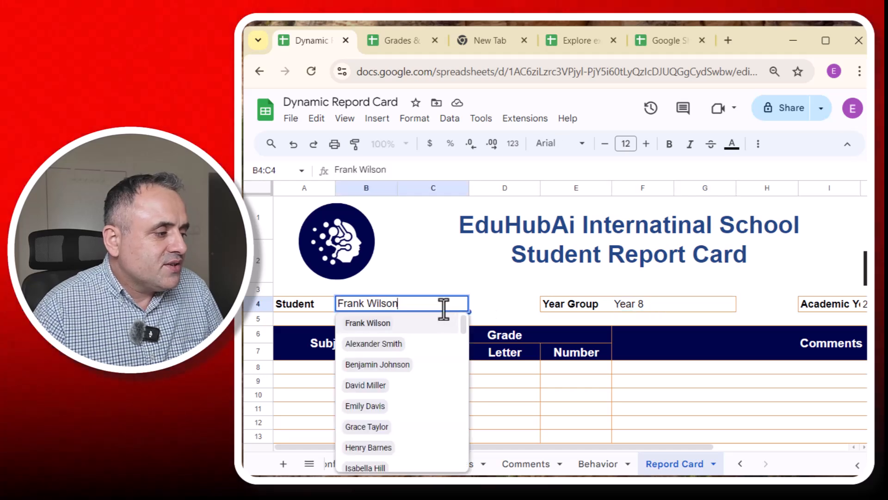
{"action": "left_click", "coordinate": [384, 345]}
- Replace the Year Group cell's value with the start of an INDEX formula referencing the Classes column, Students!C:C
{"action": "left_click", "coordinate": [646, 307]}
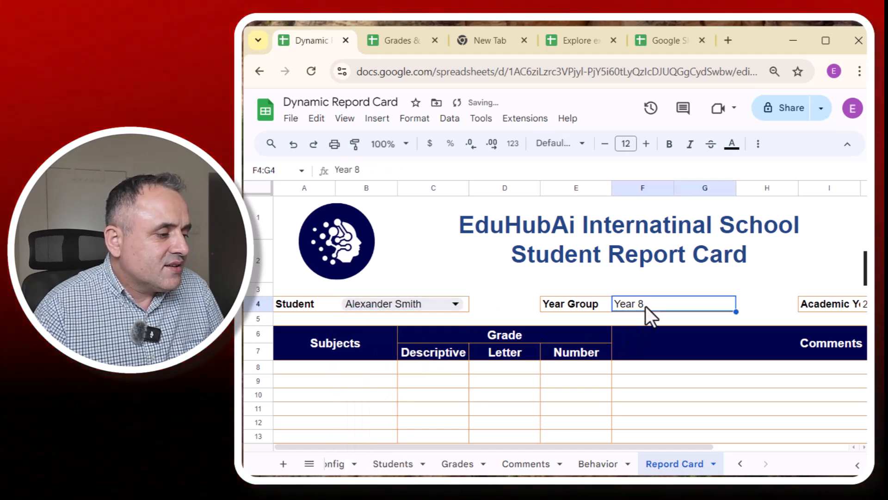
{"action": "key", "text": "Delete"}
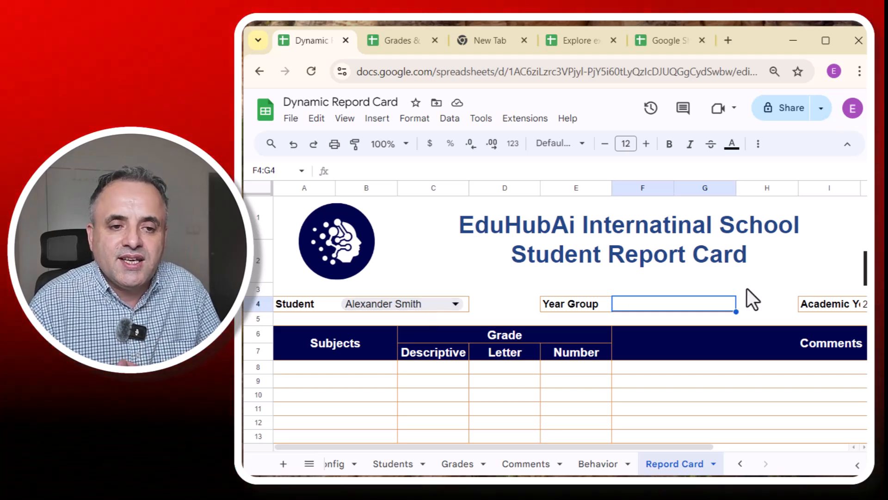
{"action": "type", "text": "="}
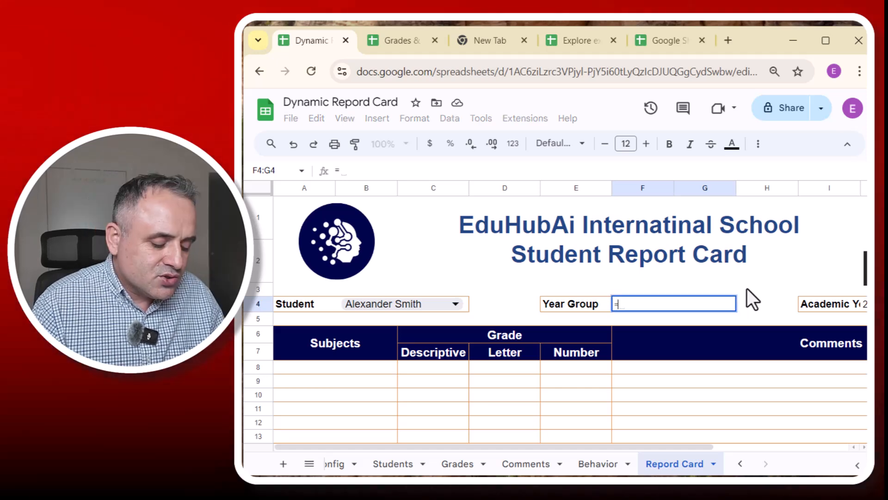
{"action": "type", "text": "index("}
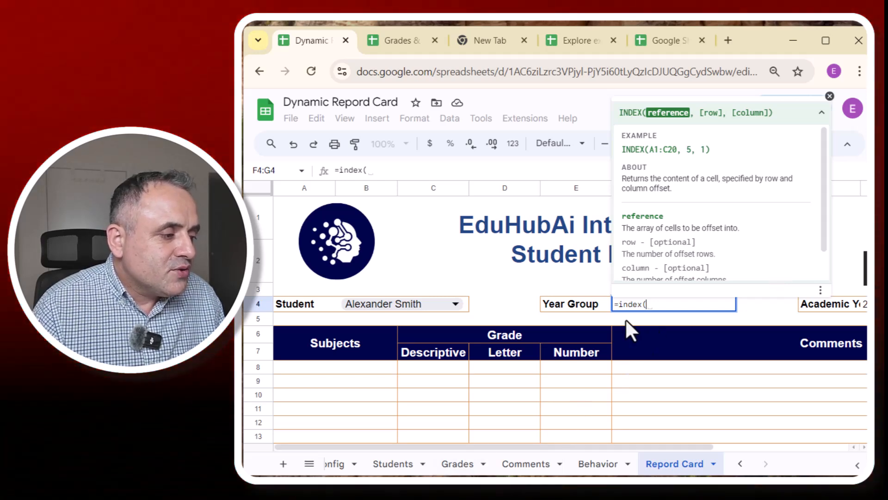
{"action": "left_click", "coordinate": [411, 457]}
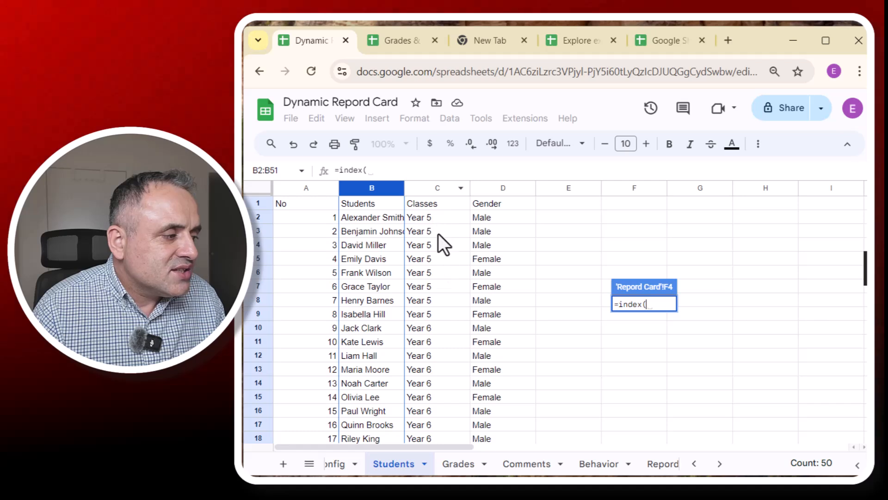
{"action": "left_click", "coordinate": [438, 191]}
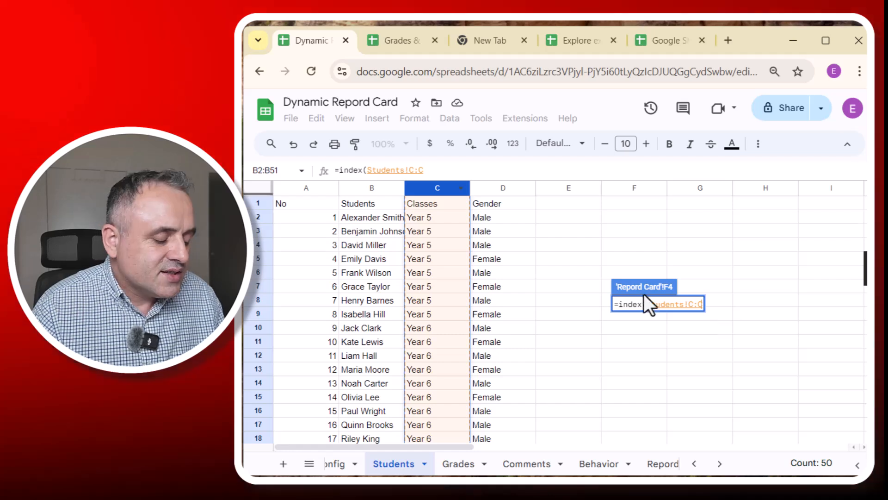
- Complete the Year Group formula with MATCH(B4, Students!B:B, 0) as the INDEX row argument and enter it
{"action": "type", "text": ", "}
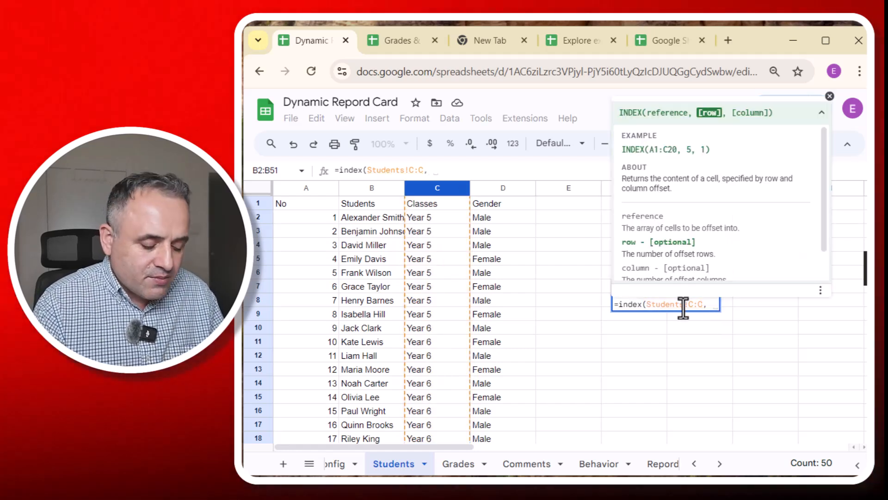
{"action": "type", "text": "match("}
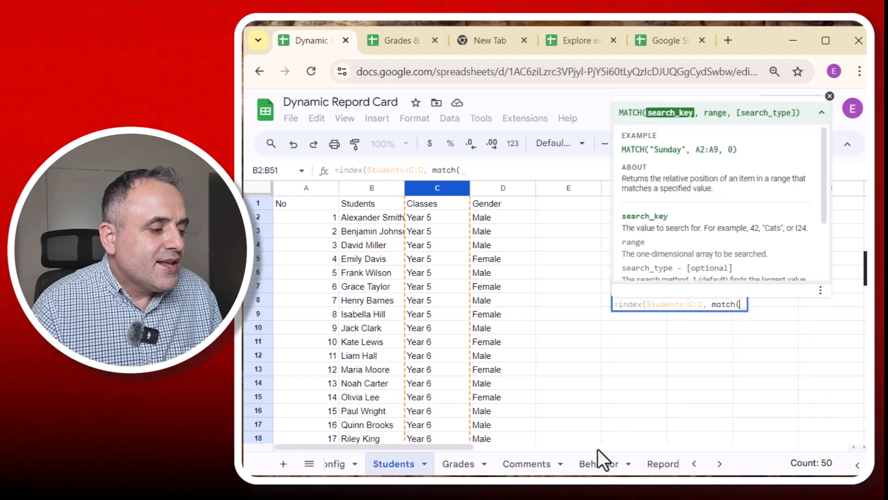
{"action": "left_click", "coordinate": [660, 464]}
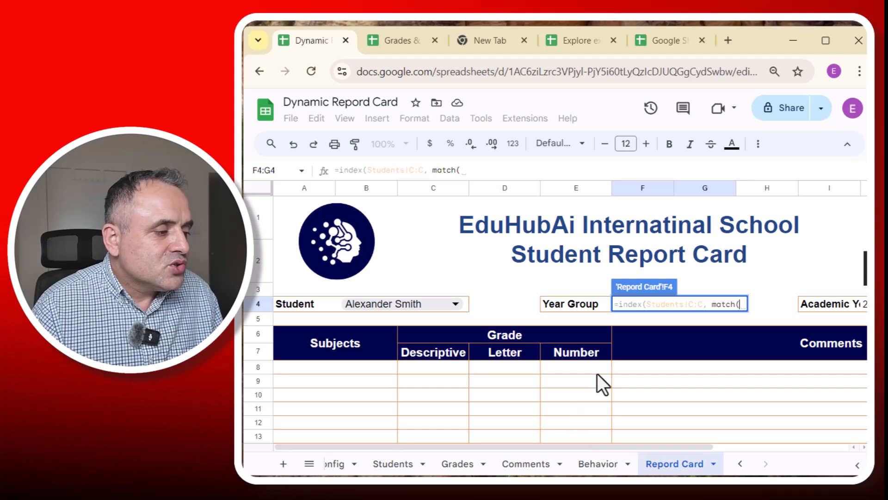
{"action": "left_click", "coordinate": [346, 309]}
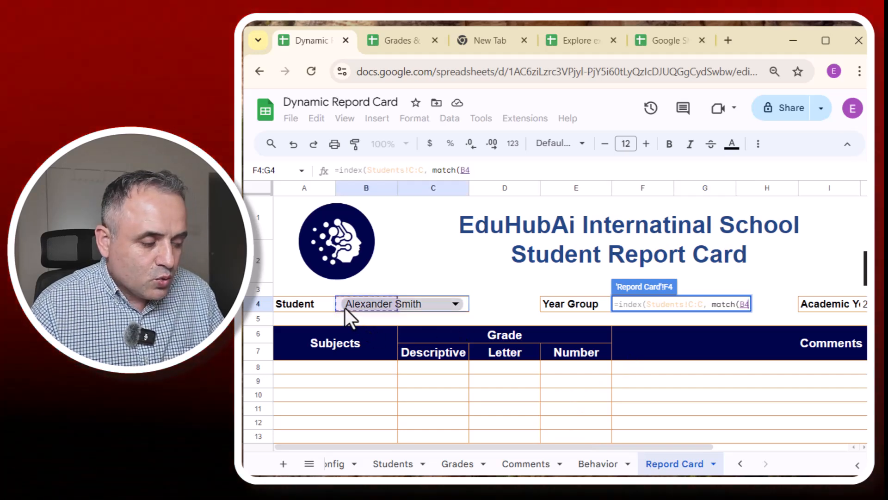
{"action": "type", "text": ","}
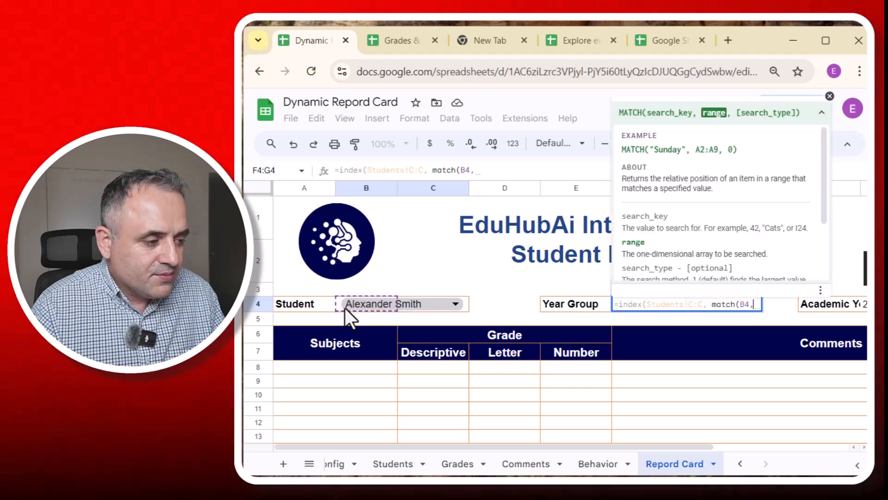
{"action": "left_click", "coordinate": [393, 464]}
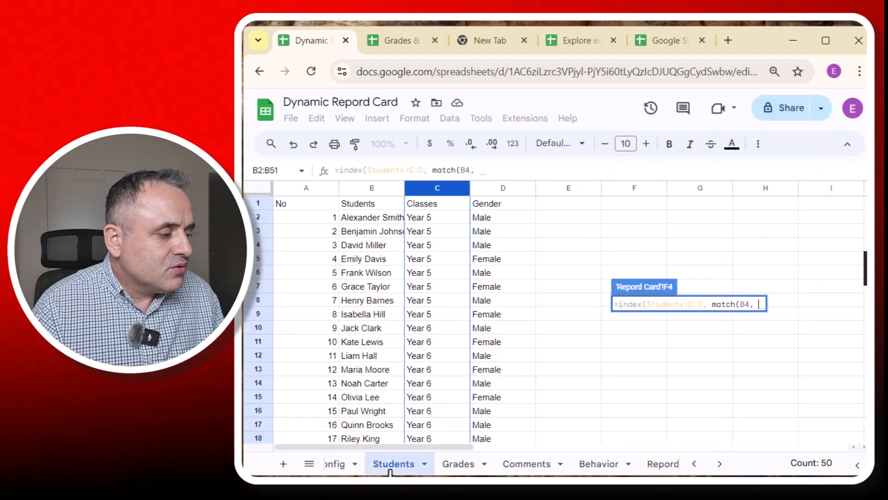
{"action": "left_click", "coordinate": [360, 186]}
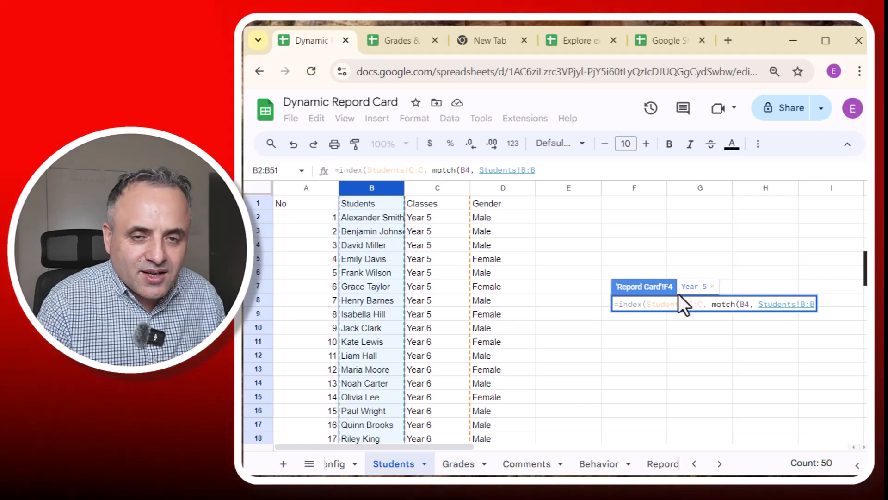
{"action": "type", "text": ","}
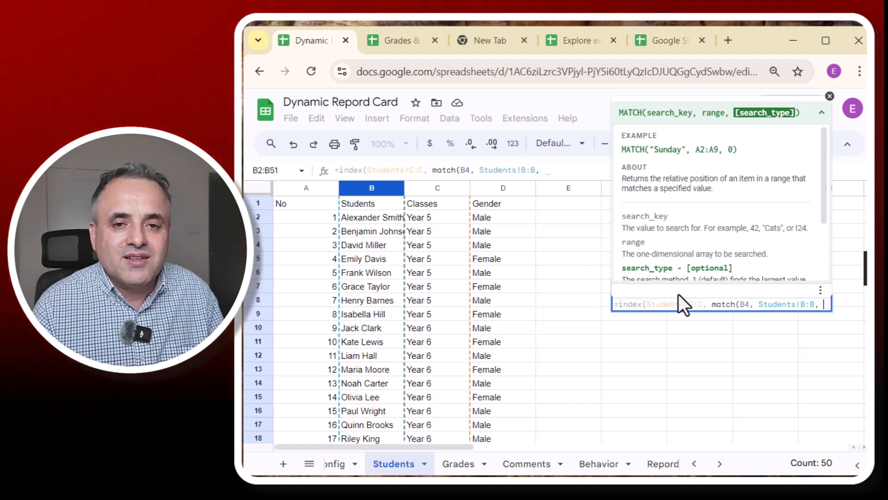
{"action": "type", "text": "0"}
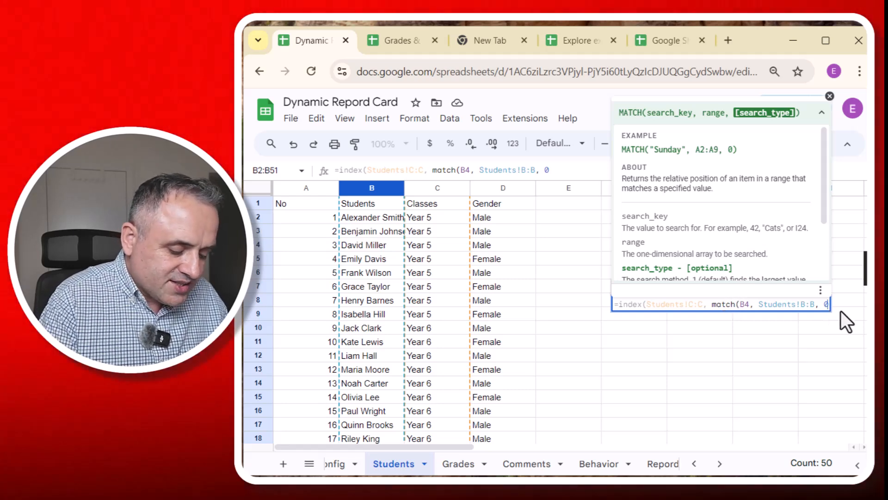
{"action": "type", "text": "))"}
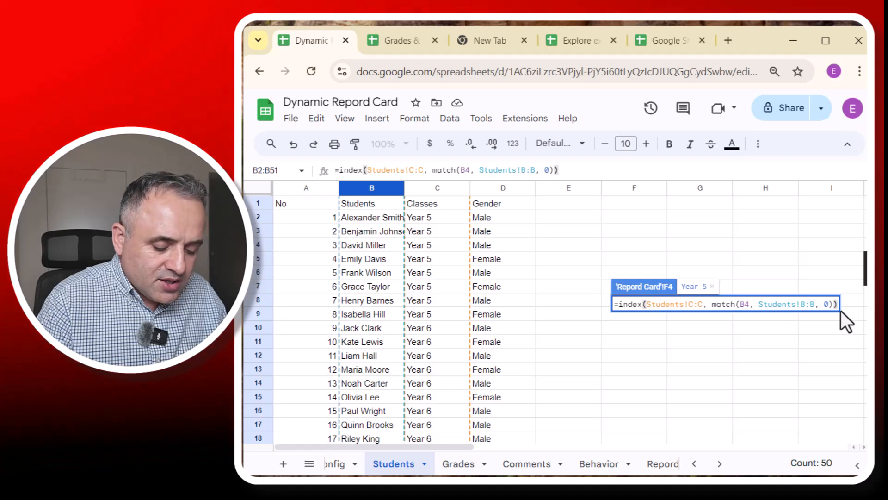
{"action": "key", "text": "Return"}
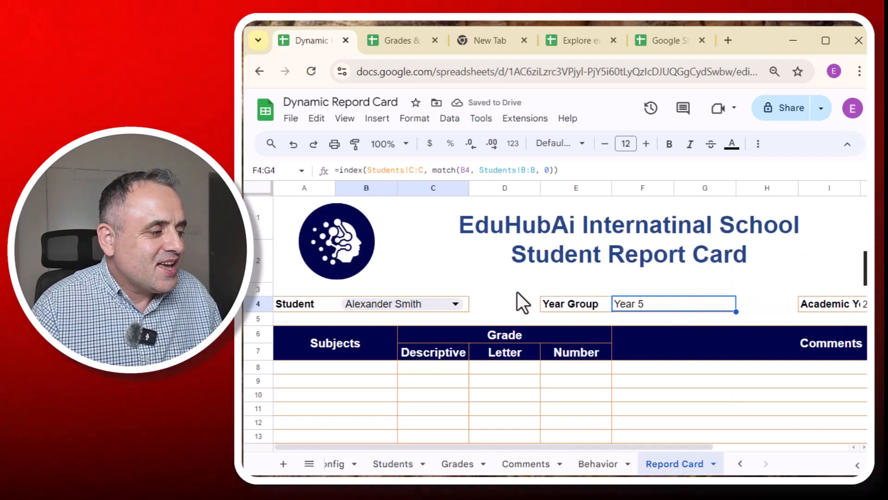
- Test the Year Group lookup by switching the Student dropdown to two other students in turn, ending on one from Year 9
{"action": "left_click", "coordinate": [457, 307]}
{"action": "scroll", "coordinate": [452, 396], "scroll_direction": "down", "scroll_amount": 10}
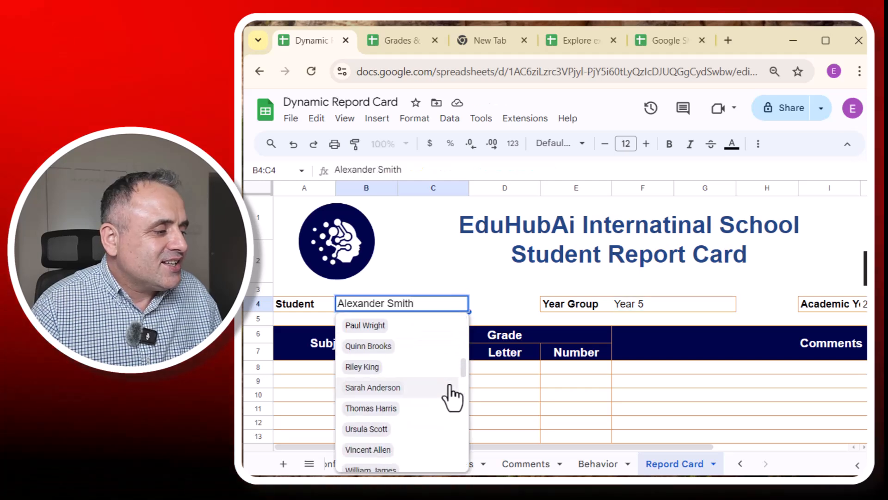
{"action": "left_click", "coordinate": [368, 420]}
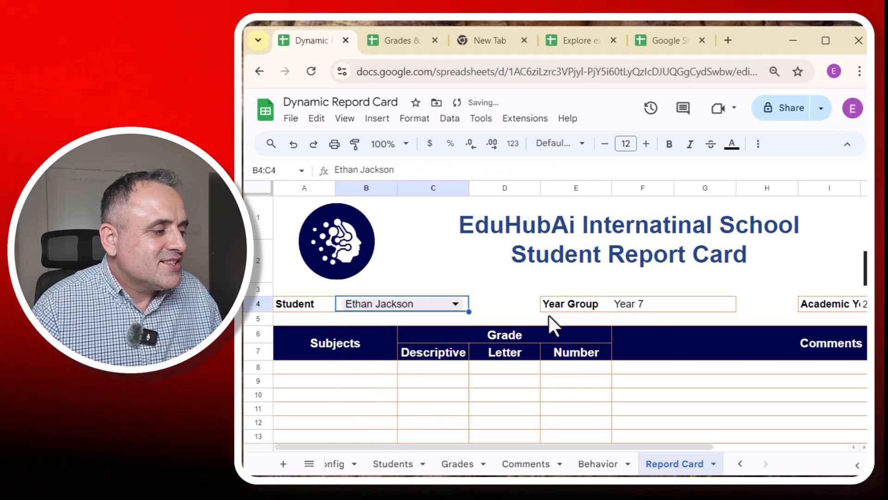
{"action": "left_click", "coordinate": [456, 304]}
{"action": "scroll", "coordinate": [426, 398], "scroll_direction": "down", "scroll_amount": 5}
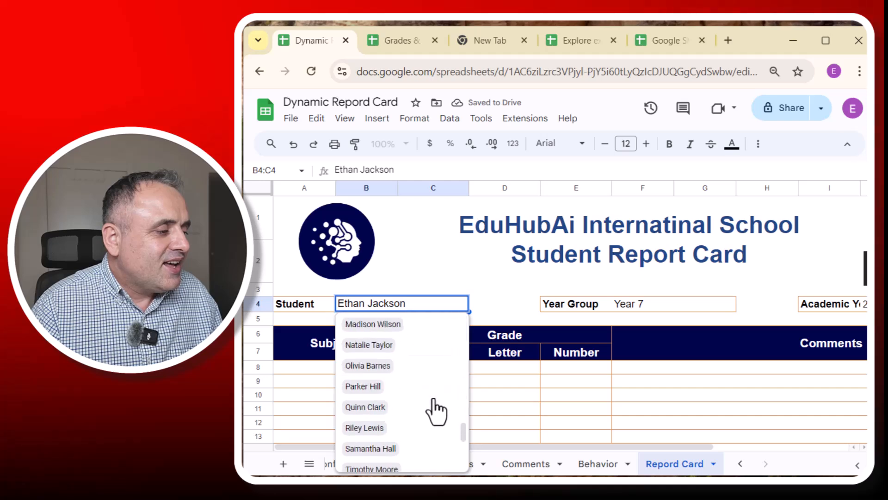
{"action": "left_click", "coordinate": [379, 428]}
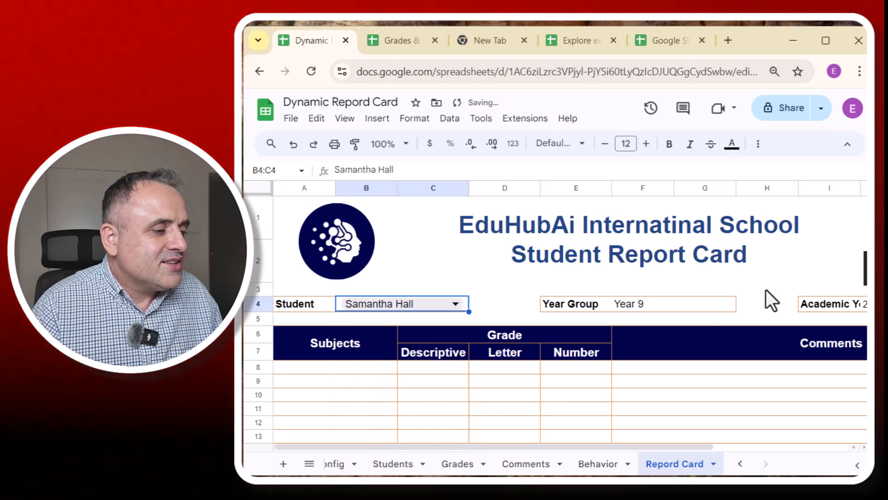
- Examine the INDEX reference Students!C:C in the Year Group formula and the matching column on the Students sheet
{"action": "left_click", "coordinate": [689, 304]}
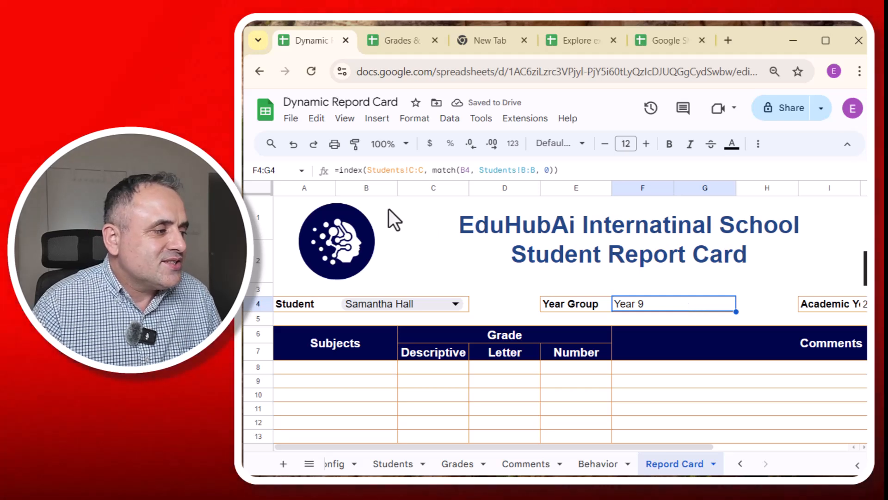
{"action": "left_click", "coordinate": [380, 170]}
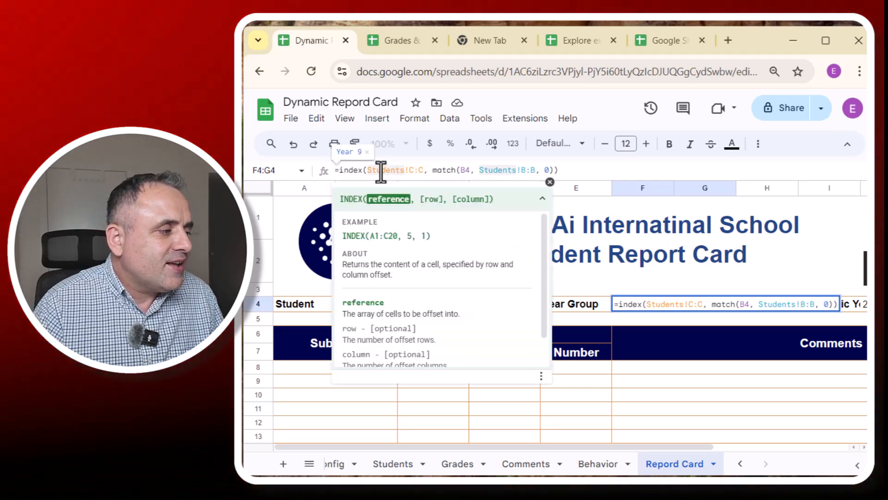
{"action": "left_click", "coordinate": [451, 170]}
{"action": "double_click", "coordinate": [674, 305]}
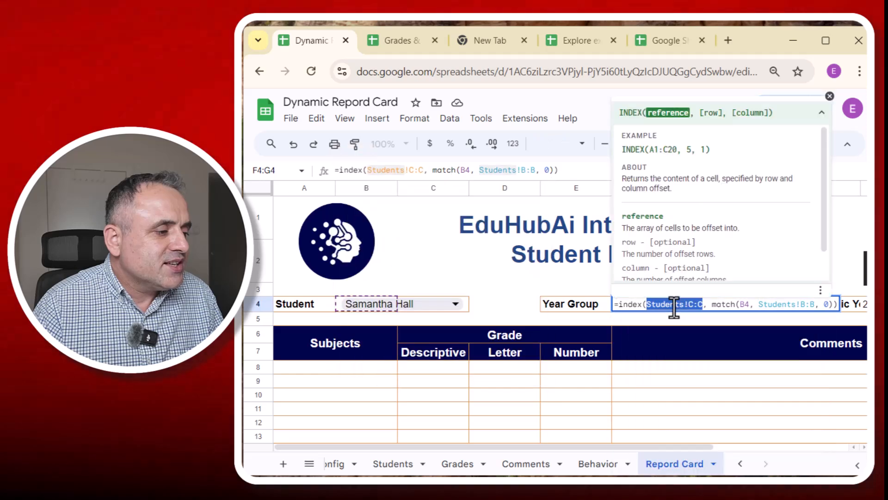
{"action": "left_click", "coordinate": [675, 305]}
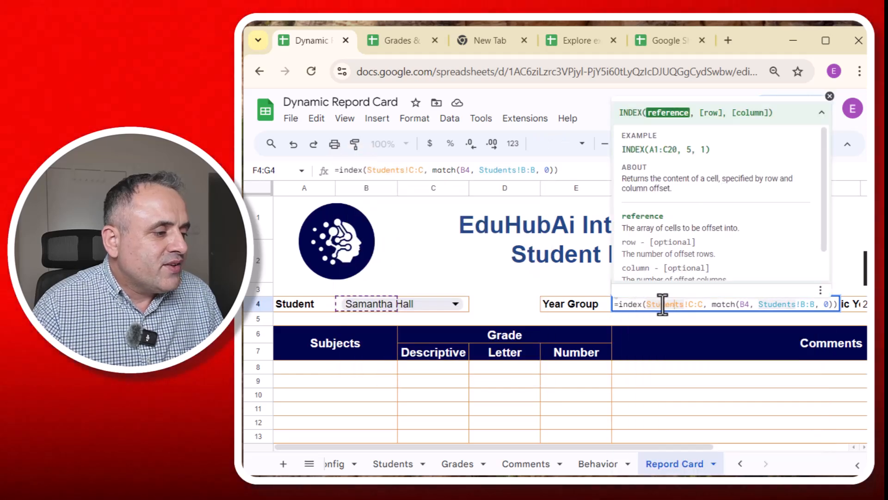
{"action": "double_click", "coordinate": [698, 306]}
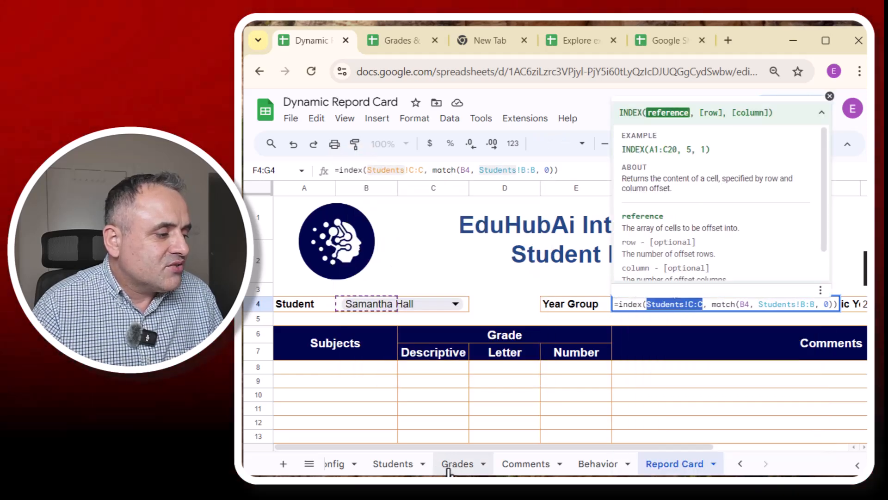
{"action": "left_click", "coordinate": [388, 463]}
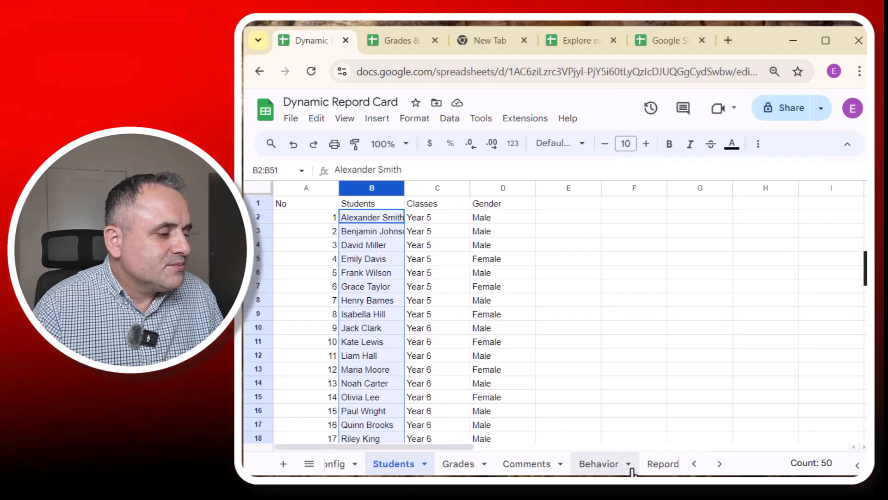
- Review the Year Group formula's MATCH arguments on the report card: the search key, the Students!B:B range and the search type
{"action": "left_click", "coordinate": [666, 463]}
{"action": "double_click", "coordinate": [665, 307]}
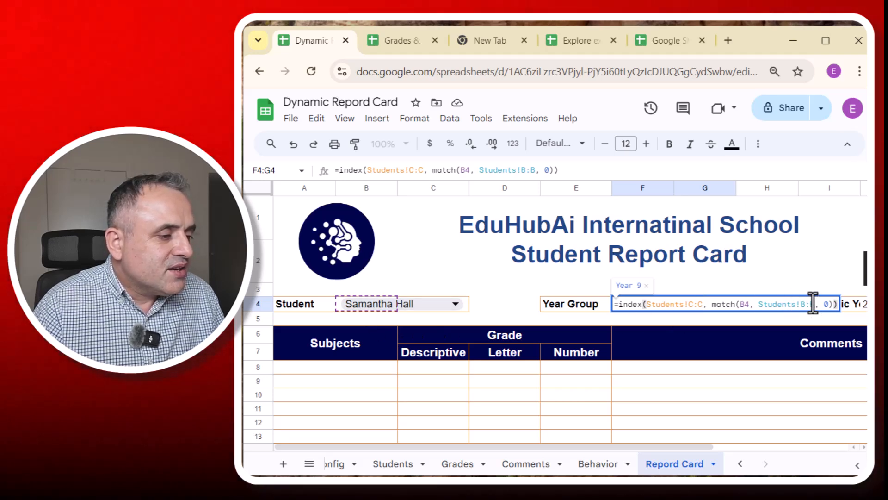
{"action": "left_click_drag", "start_coordinate": [816, 304], "coordinate": [763, 304]}
{"action": "left_click", "coordinate": [738, 304]}
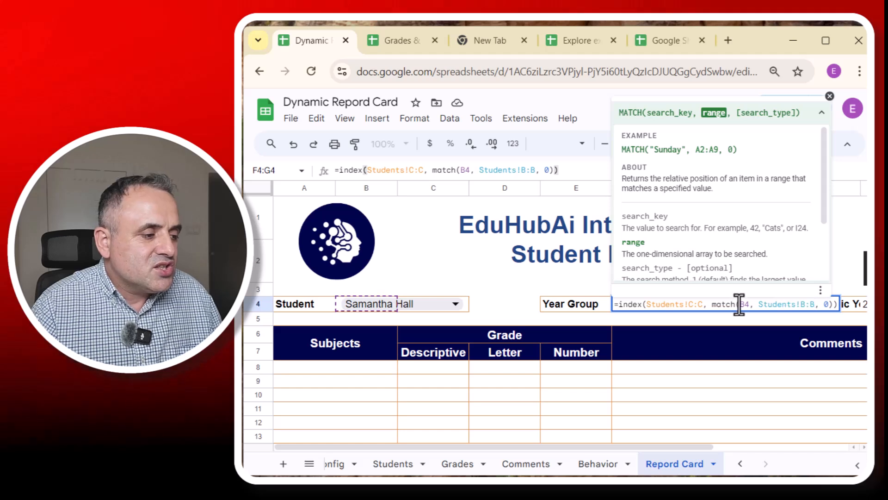
{"action": "left_click", "coordinate": [796, 304]}
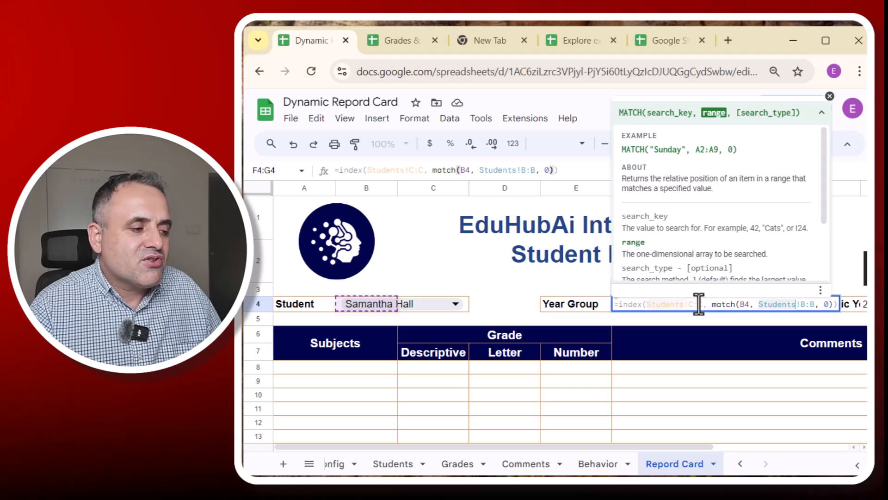
{"action": "left_click", "coordinate": [827, 304]}
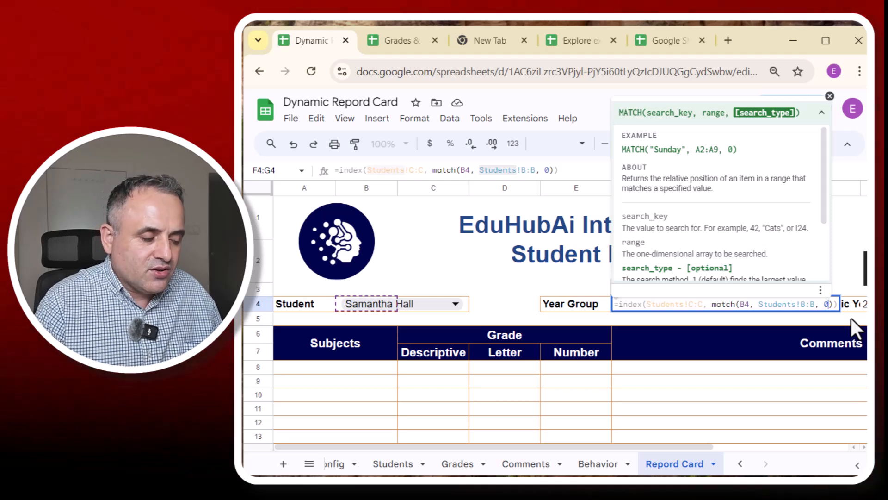
{"action": "key", "text": "Return"}
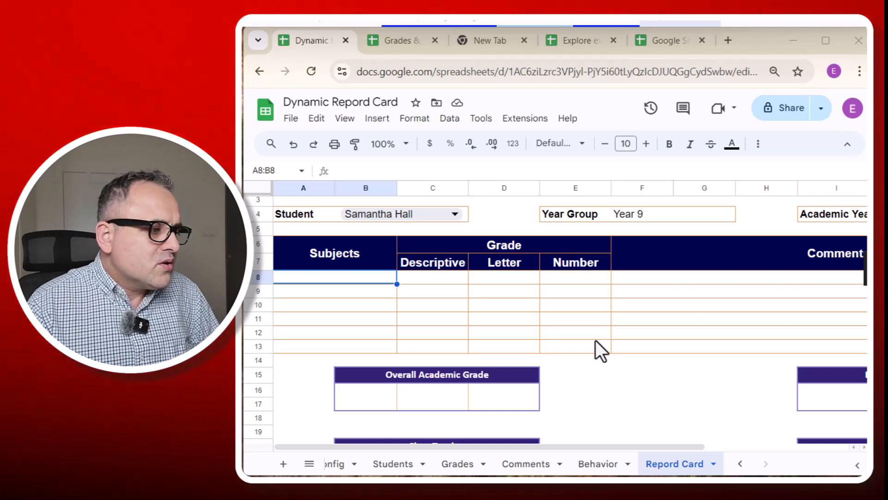
- Fill the Subjects column from its first row with an ARRAYFORMULA pulling the list of subjects from Config!F4:F9
{"action": "left_click", "coordinate": [321, 282]}
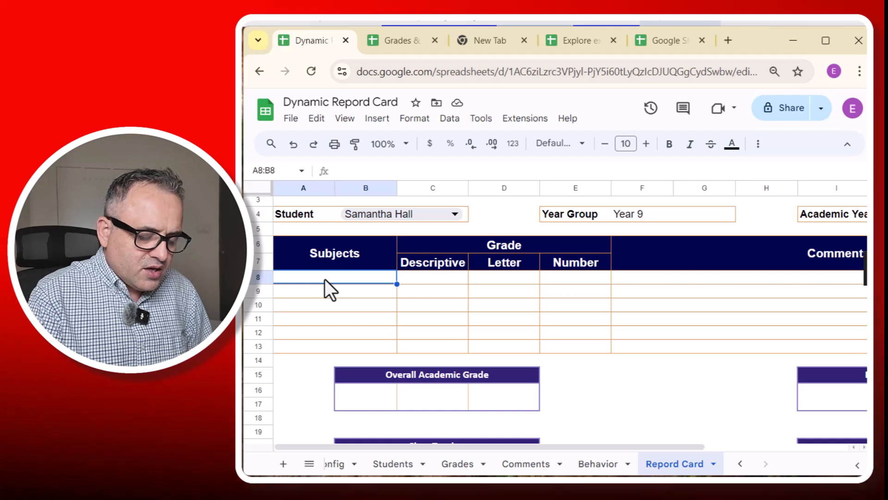
{"action": "type", "text": "=arra"}
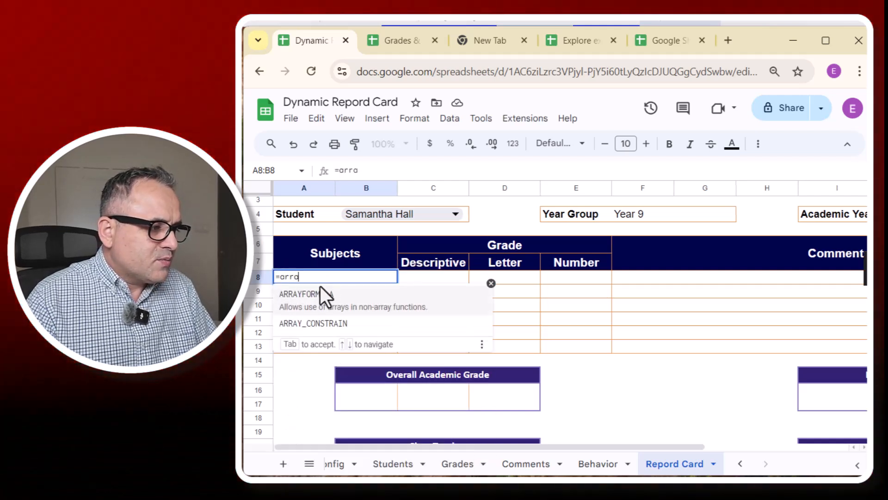
{"action": "left_click", "coordinate": [321, 293]}
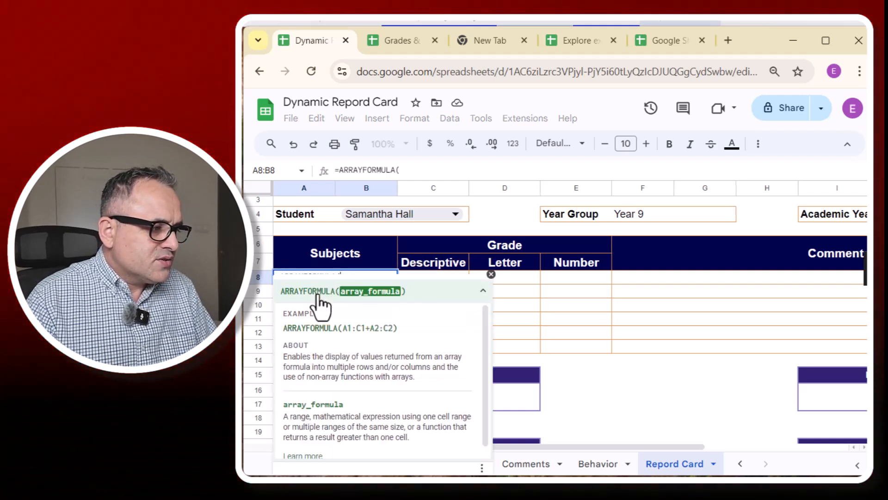
{"action": "left_click", "coordinate": [598, 463]}
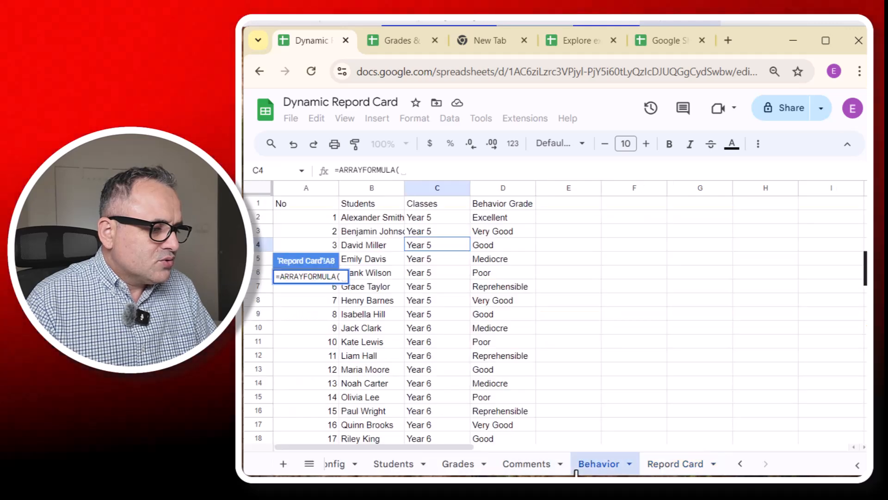
{"action": "left_click", "coordinate": [336, 464]}
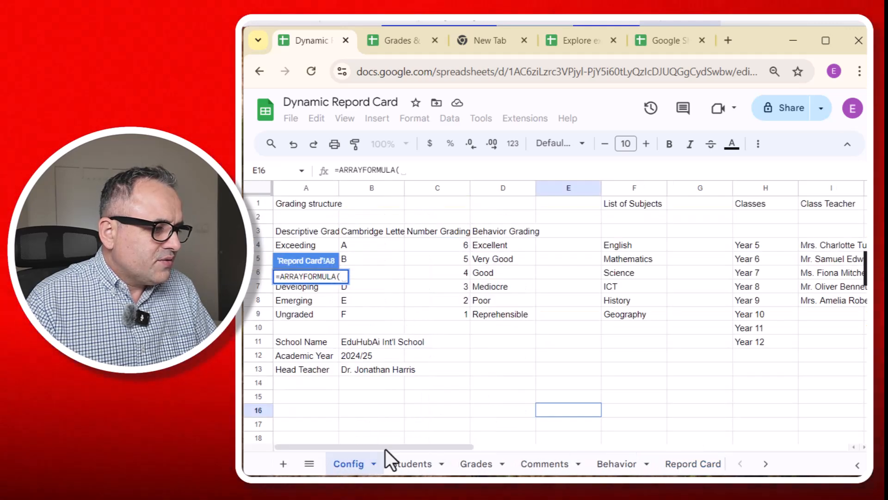
{"action": "left_click_drag", "start_coordinate": [622, 249], "coordinate": [615, 312]}
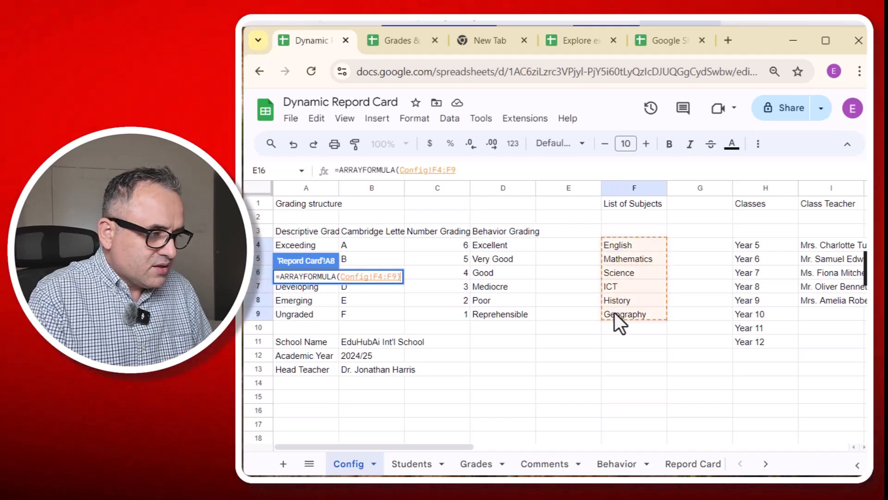
{"action": "type", "text": ")"}
{"action": "key", "text": "Return"}
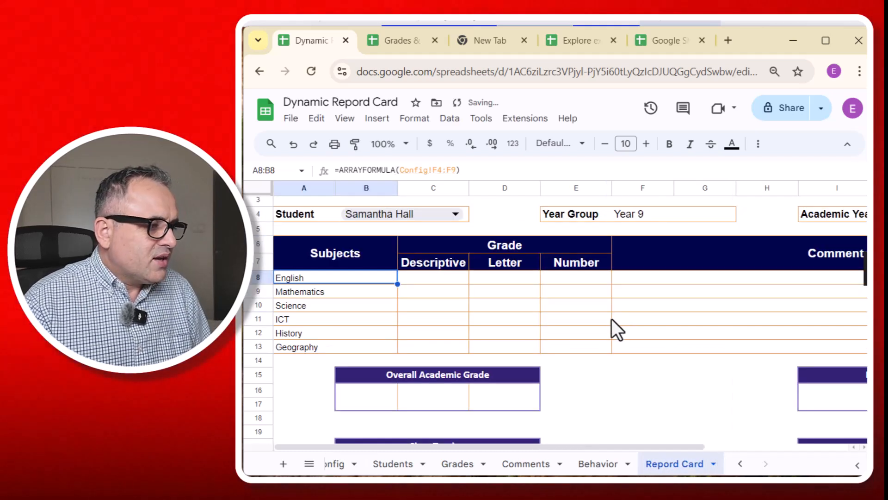
{"action": "left_click", "coordinate": [322, 324]}
{"action": "left_click", "coordinate": [312, 281]}
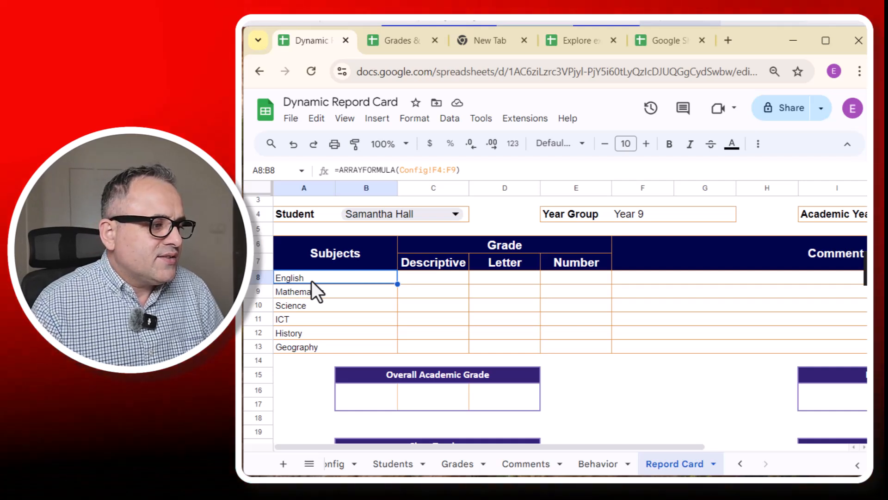
- Start an INDEX formula in English's Descriptive grade cell C8, using the English column Grades!D:D as the reference
{"action": "left_click", "coordinate": [423, 277]}
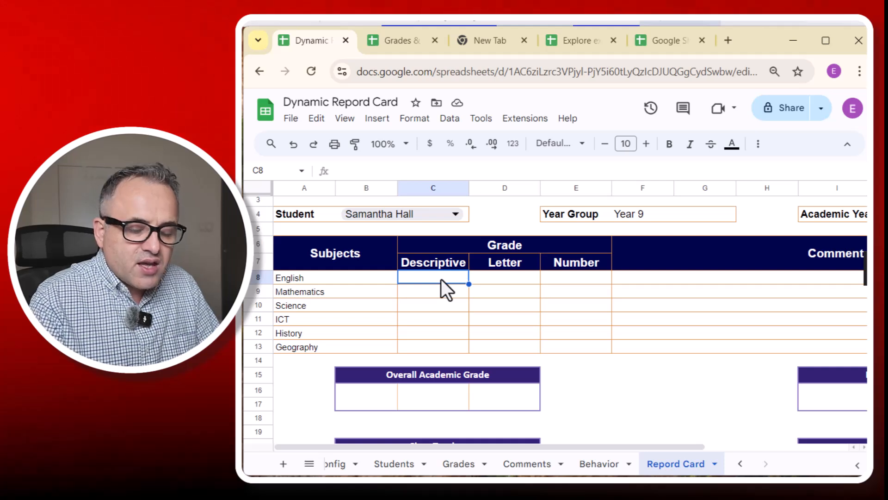
{"action": "type", "text": "=inde"}
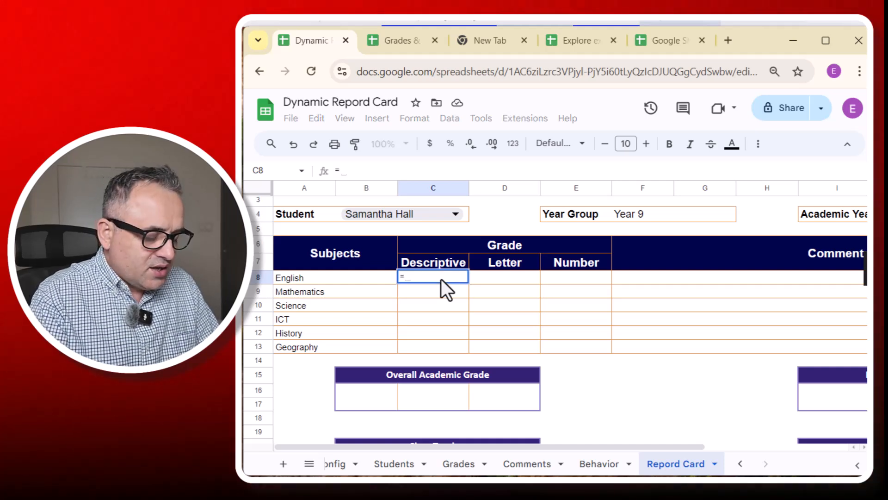
{"action": "type", "text": "x("}
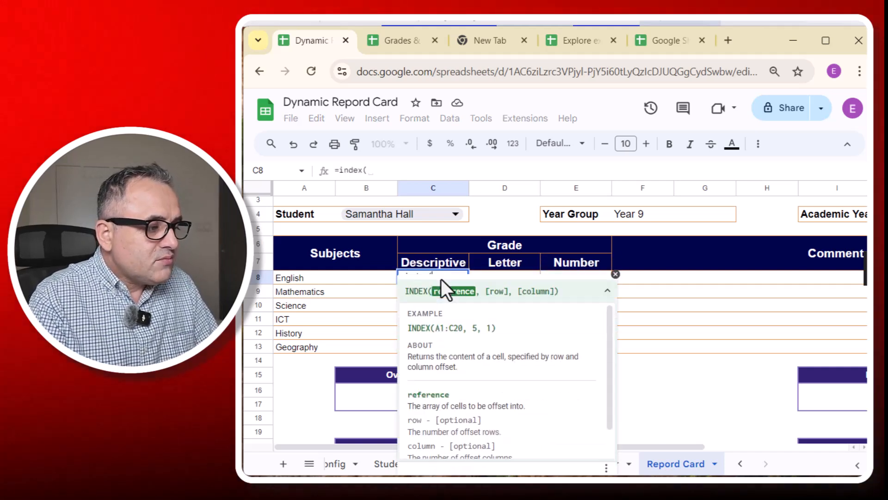
{"action": "left_click", "coordinate": [384, 464]}
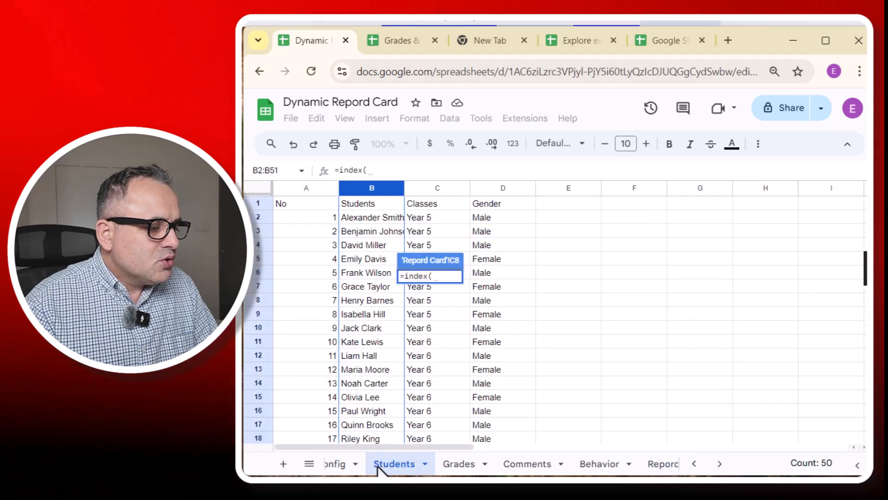
{"action": "left_click", "coordinate": [459, 465]}
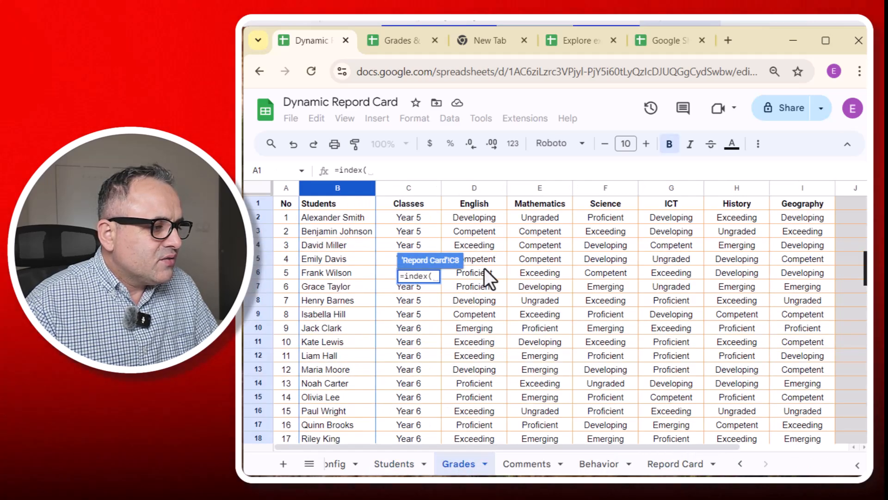
{"action": "left_click", "coordinate": [478, 186]}
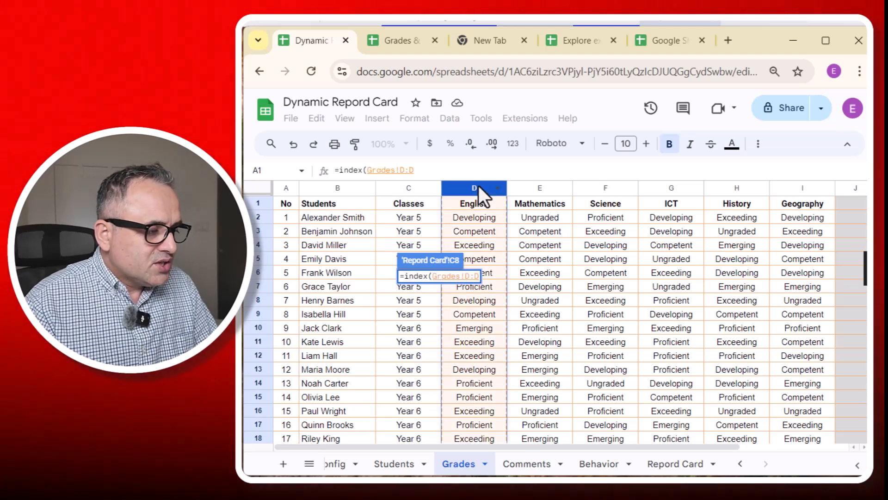
{"action": "type", "text": ","}
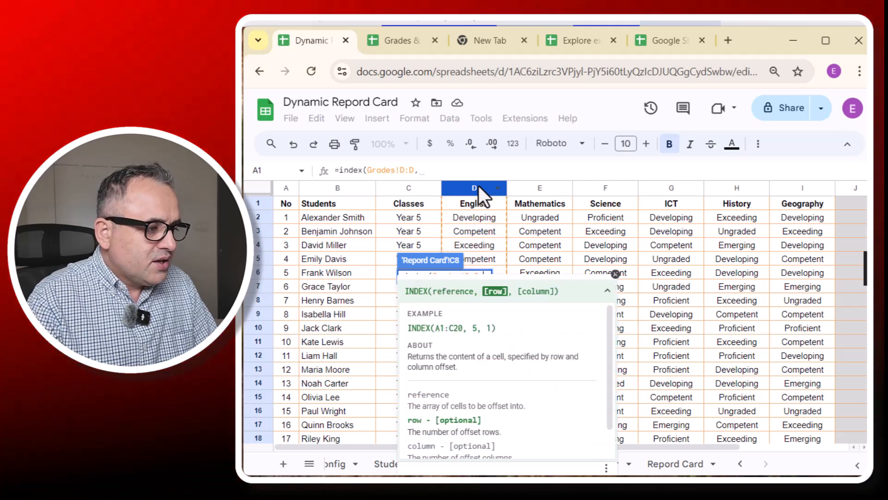
- Nest a MATCH function as the INDEX row argument, with the selected student in B4 as its search key
{"action": "type", "text": " ma"}
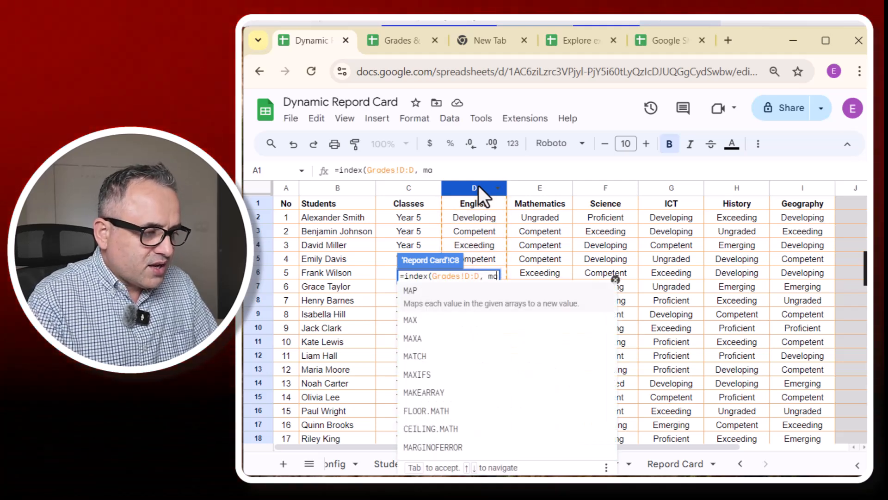
{"action": "type", "text": "thch("}
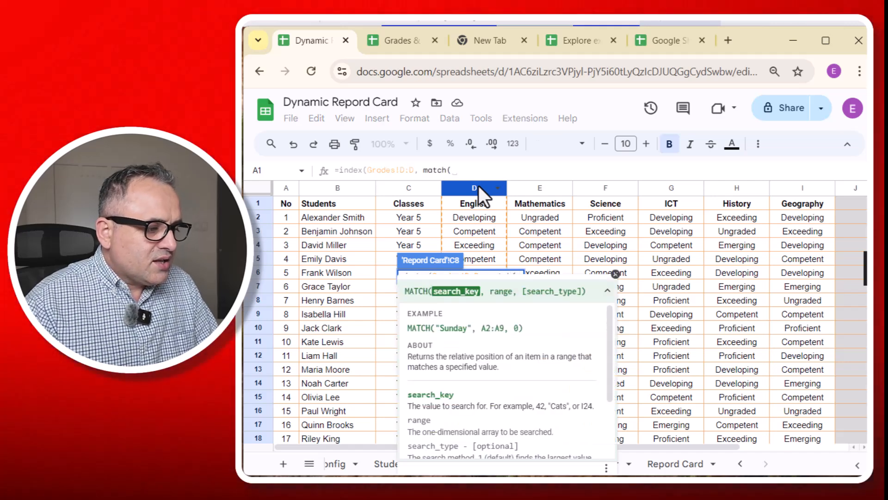
{"action": "left_click", "coordinate": [675, 464]}
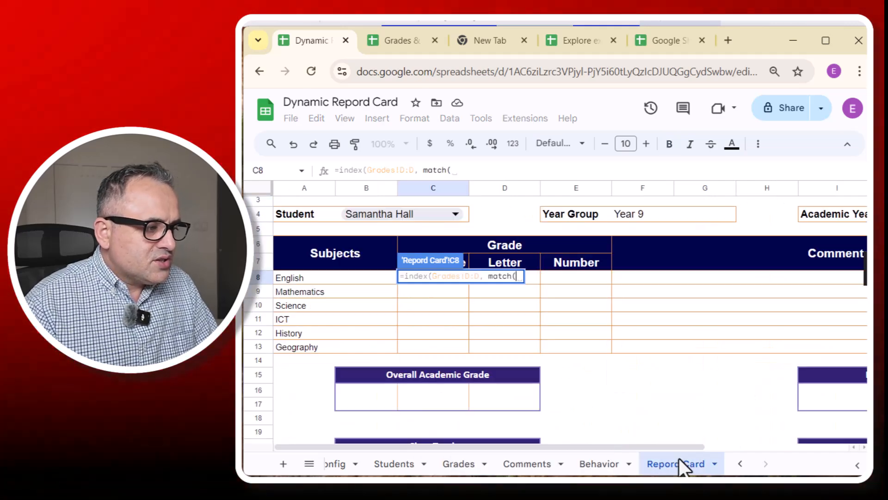
{"action": "left_click", "coordinate": [341, 214]}
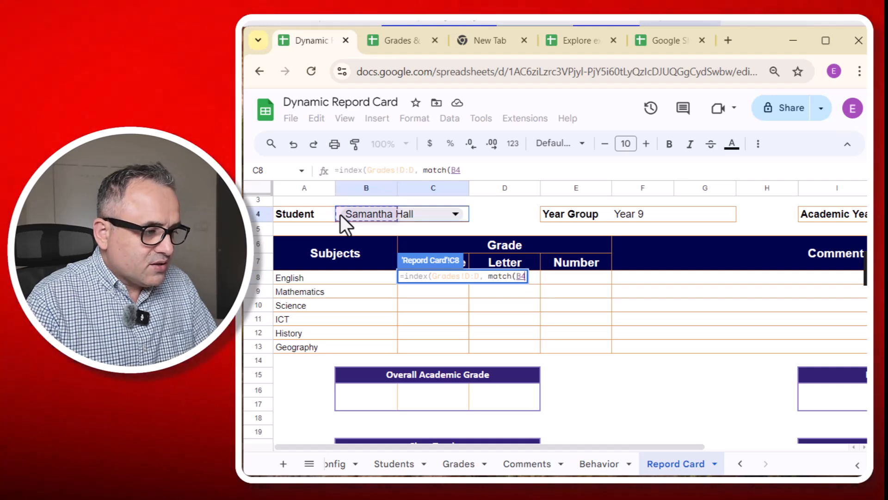
{"action": "type", "text": ","}
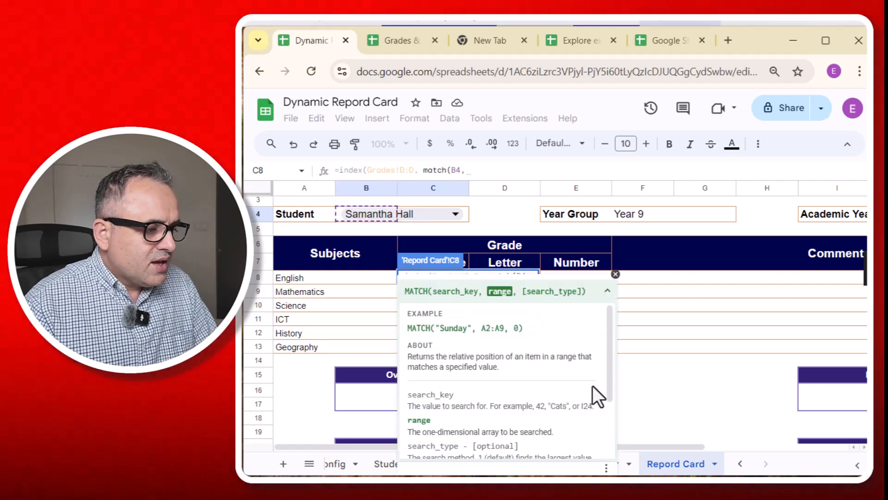
- Complete the MATCH with the range Grades!B:B and search type 0, and enter the English Descriptive grade formula
{"action": "left_click", "coordinate": [389, 464]}
{"action": "left_click", "coordinate": [463, 467]}
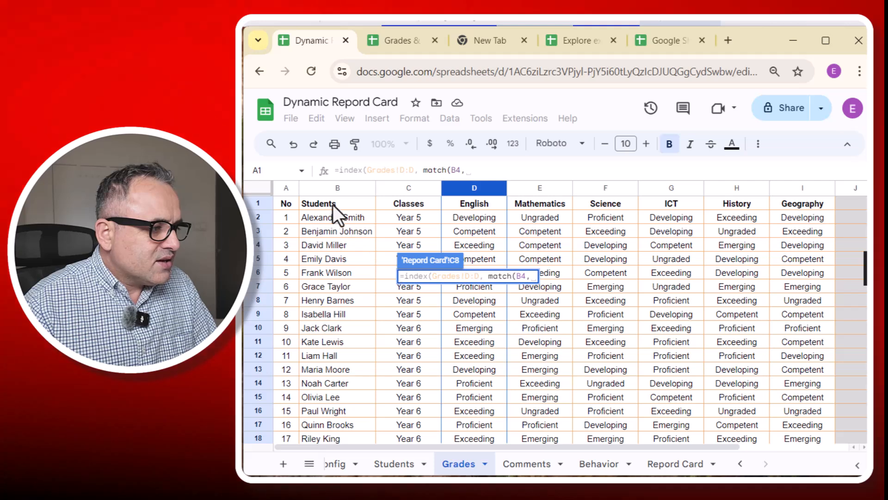
{"action": "left_click", "coordinate": [329, 190]}
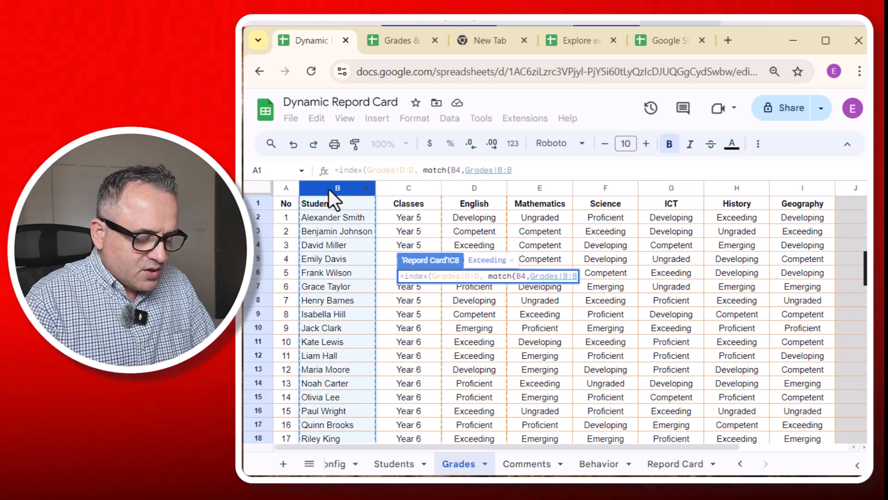
{"action": "type", "text": ","}
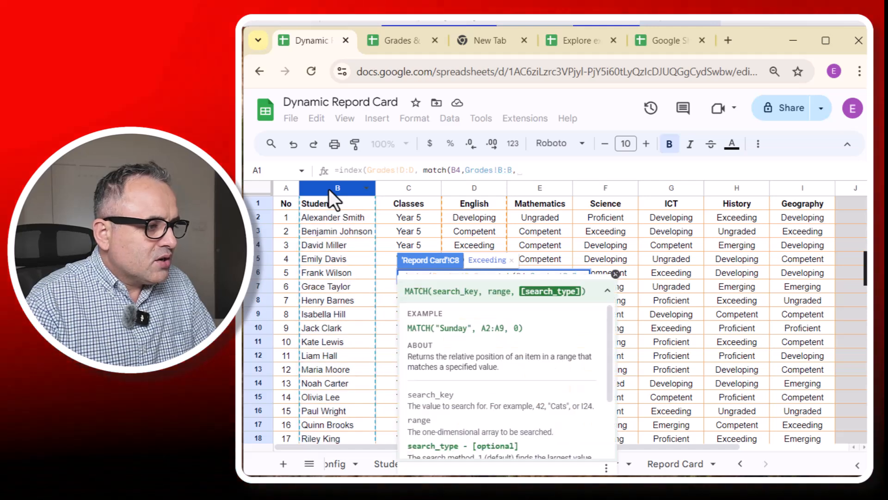
{"action": "type", "text": "0"}
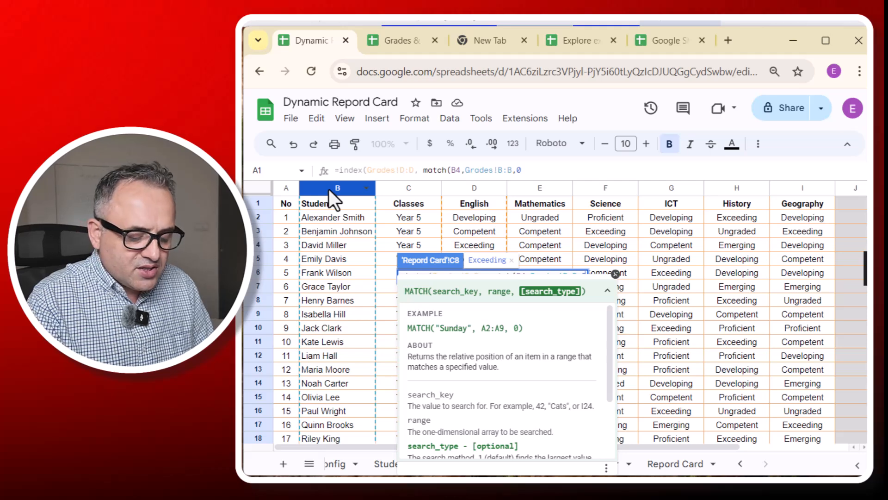
{"action": "type", "text": ")"}
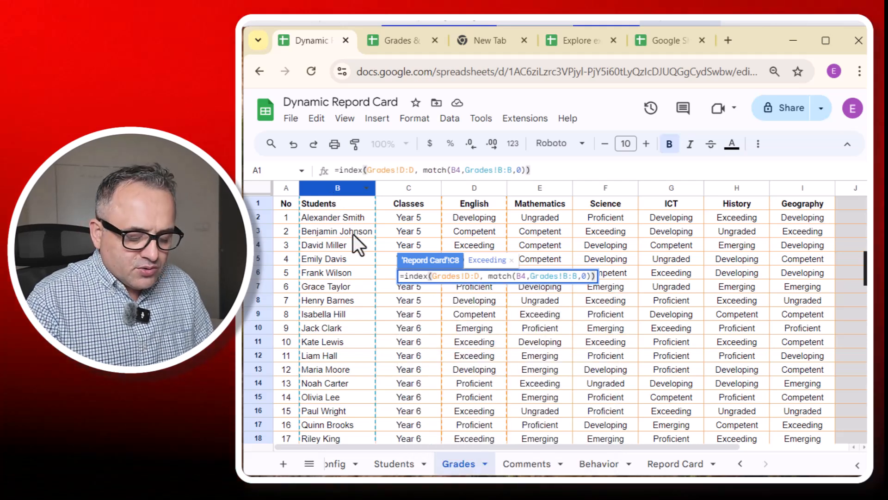
{"action": "key", "text": "Return"}
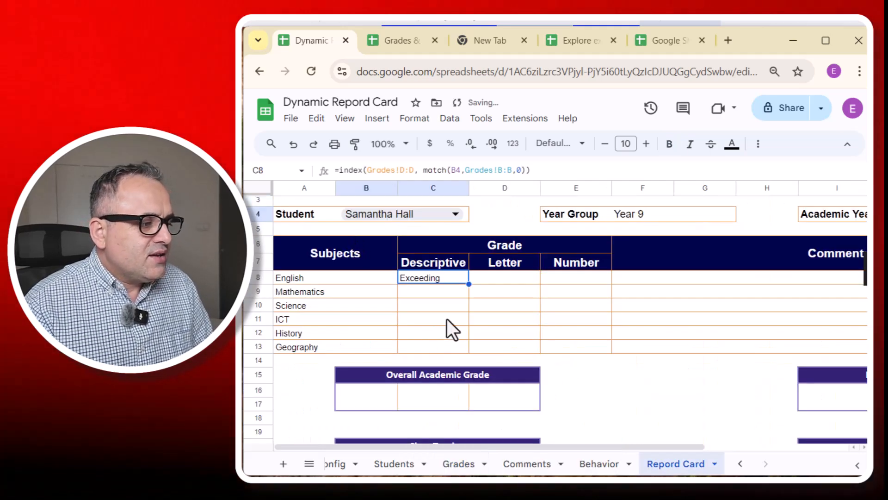
{"action": "left_click", "coordinate": [447, 306]}
{"action": "left_click", "coordinate": [439, 278]}
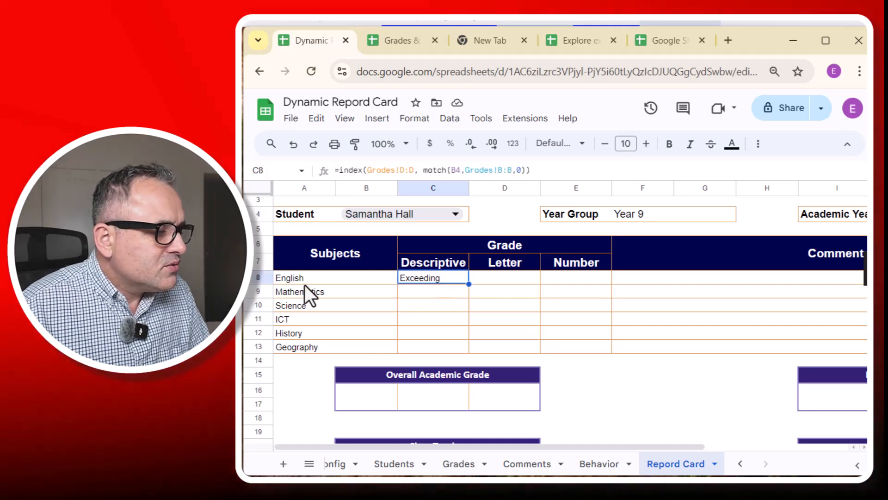
- Copy the English Descriptive formula's text unchanged into the Mathematics Descriptive cell C9
{"action": "left_click", "coordinate": [302, 292]}
{"action": "left_click", "coordinate": [418, 294]}
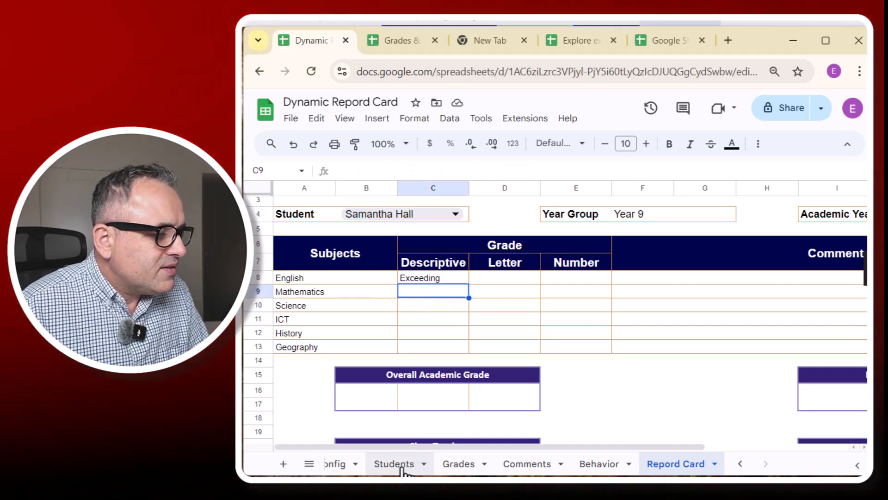
{"action": "left_click", "coordinate": [459, 464]}
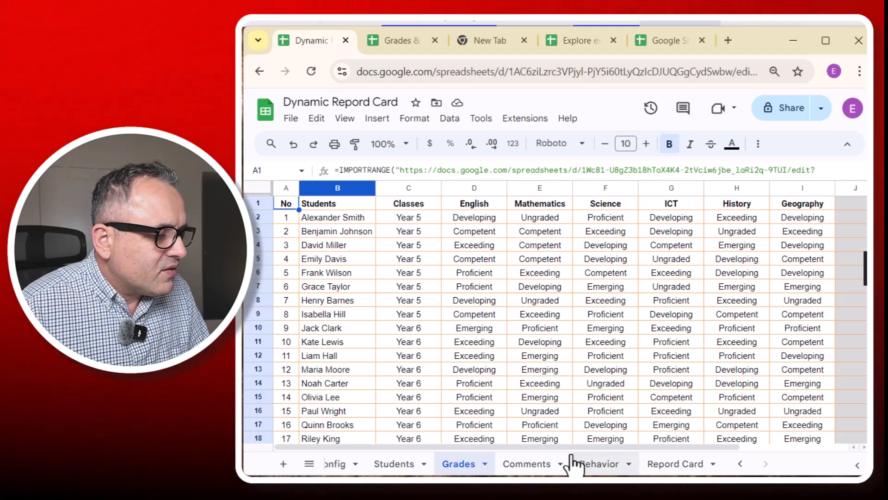
{"action": "left_click", "coordinate": [657, 464]}
{"action": "left_click", "coordinate": [439, 278]}
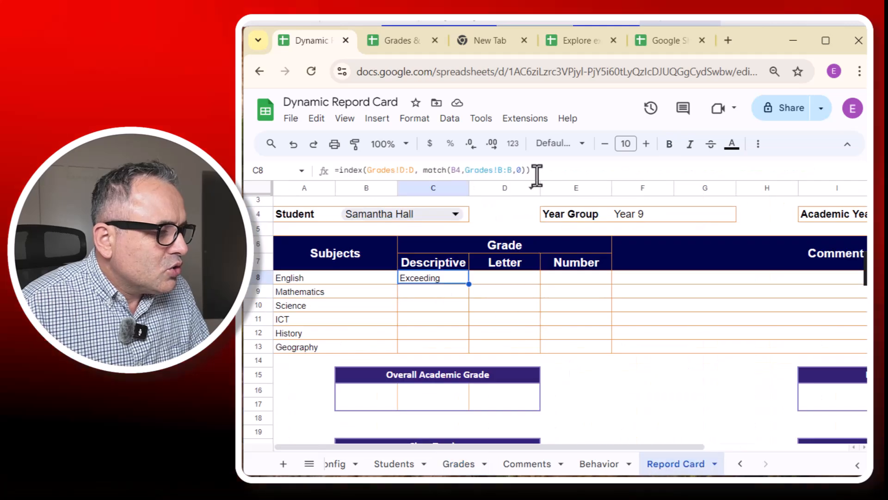
{"action": "left_click", "coordinate": [533, 170]}
{"action": "left_click_drag", "start_coordinate": [533, 170], "coordinate": [320, 160]}
{"action": "key", "text": "ctrl+c"}
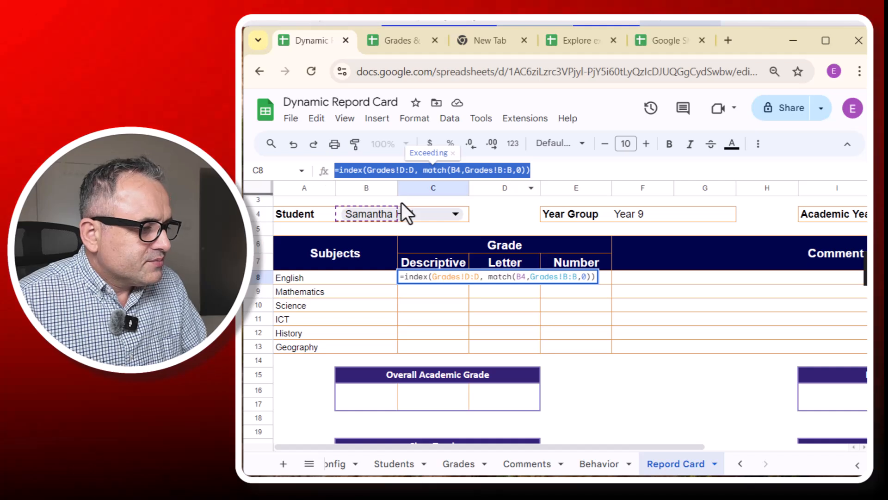
{"action": "key", "text": "Escape"}
{"action": "left_click", "coordinate": [433, 291]}
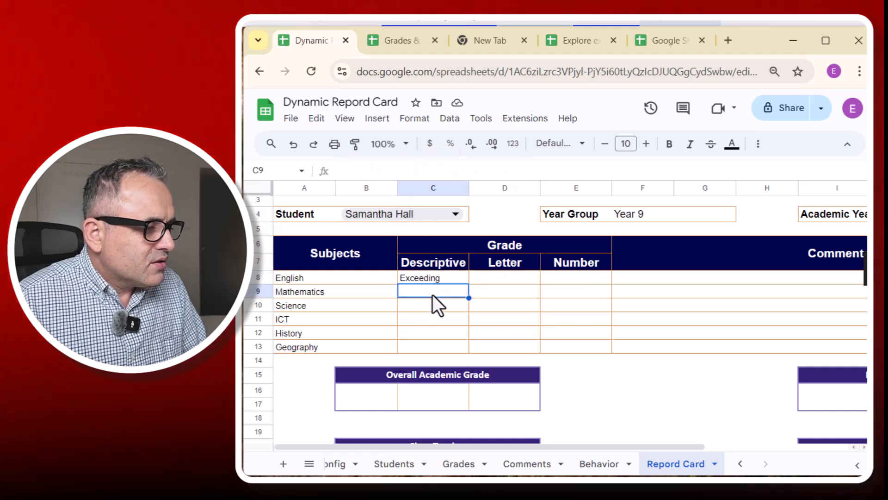
{"action": "double_click", "coordinate": [432, 295]}
{"action": "key", "text": "ctrl+v"}
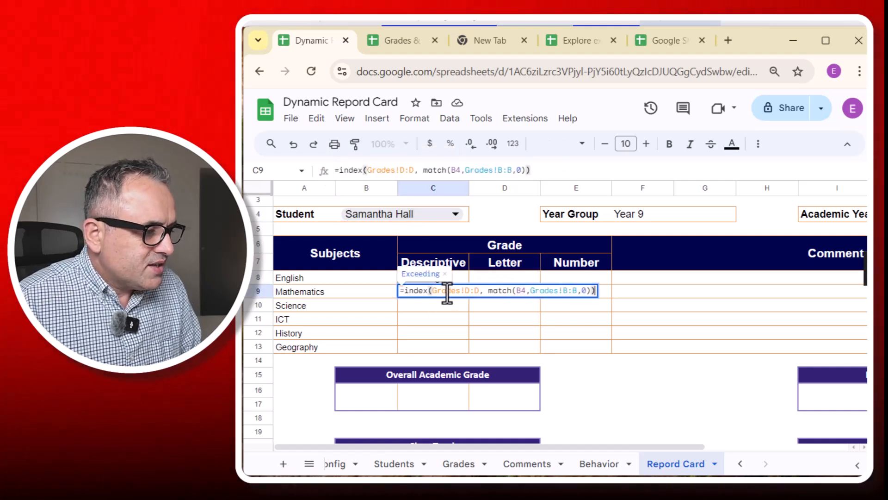
- Change the INDEX reference in the Mathematics Descriptive formula in C9 to Grades!E:E and enter it
{"action": "left_click", "coordinate": [469, 291]}
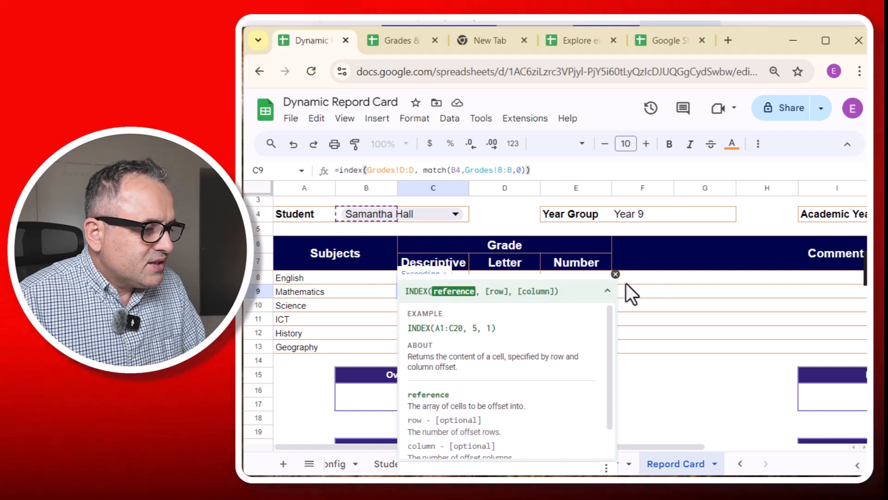
{"action": "left_click", "coordinate": [405, 171]}
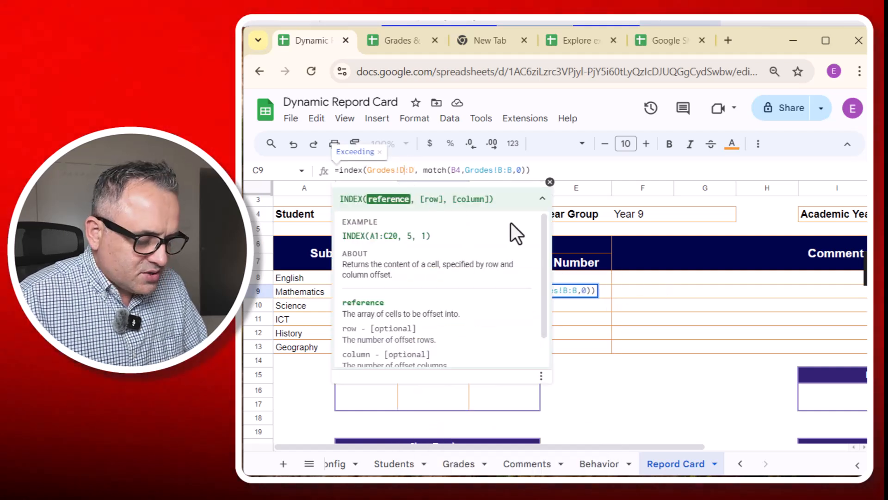
{"action": "key", "text": "BackSpace"}
{"action": "type", "text": "e"}
{"action": "key", "text": "Right"}
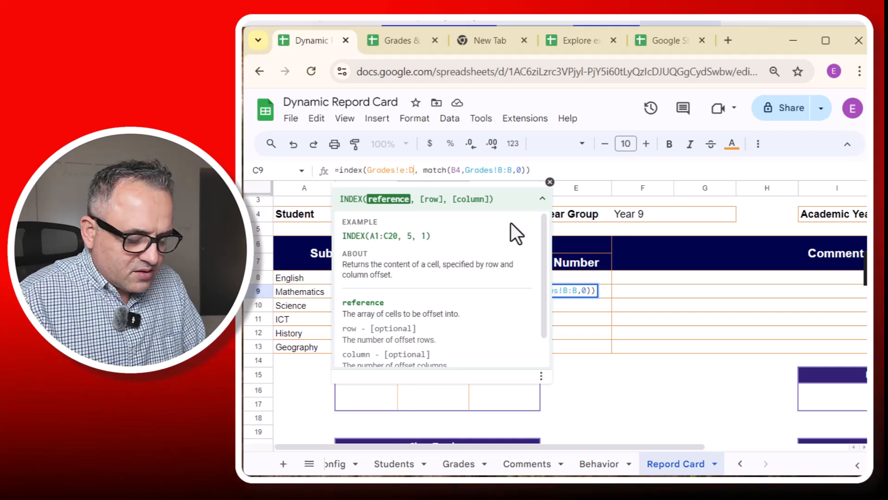
{"action": "key", "text": "BackSpace"}
{"action": "type", "text": "e"}
{"action": "key", "text": "Return"}
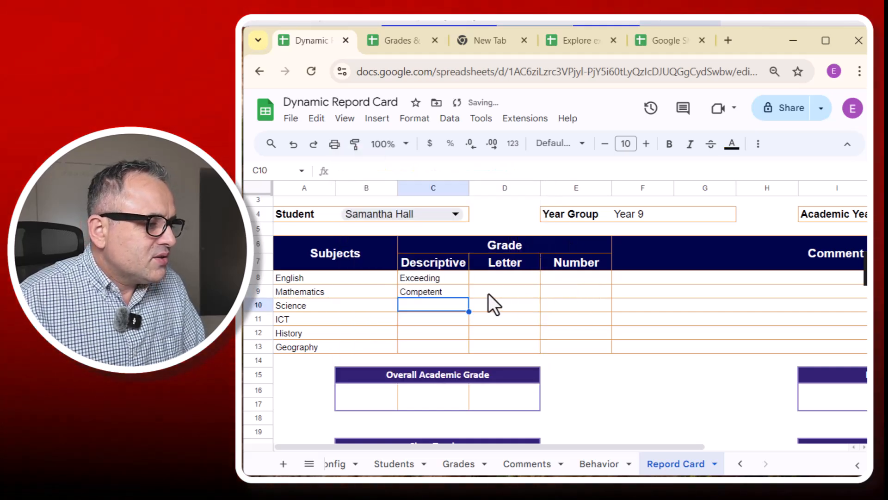
- Copy the Mathematics Descriptive formula's text from C9 unchanged into the Science Descriptive cell C10
{"action": "left_click", "coordinate": [448, 296]}
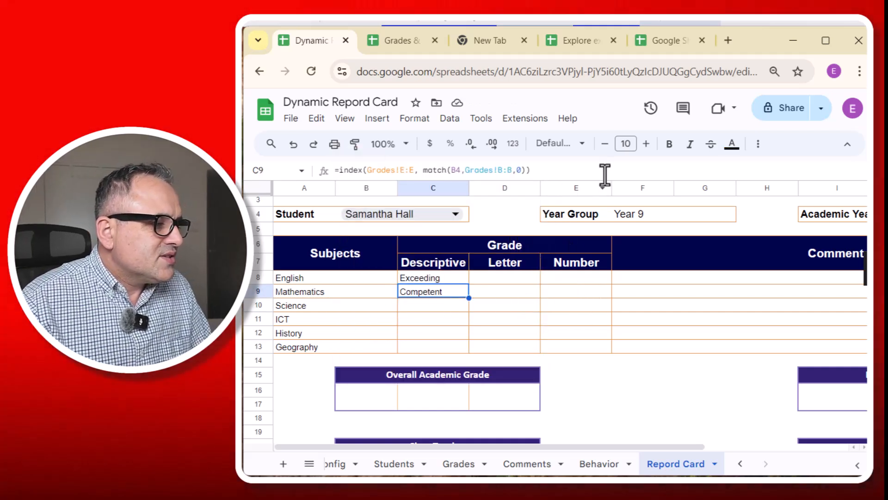
{"action": "left_click_drag", "start_coordinate": [601, 171], "coordinate": [312, 162]}
{"action": "key", "text": "ctrl+c"}
{"action": "key", "text": "Escape"}
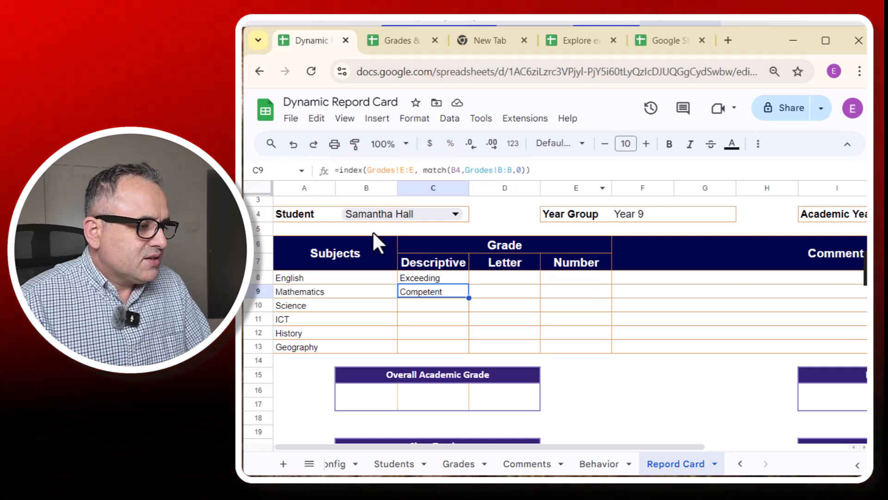
{"action": "left_click", "coordinate": [407, 301]}
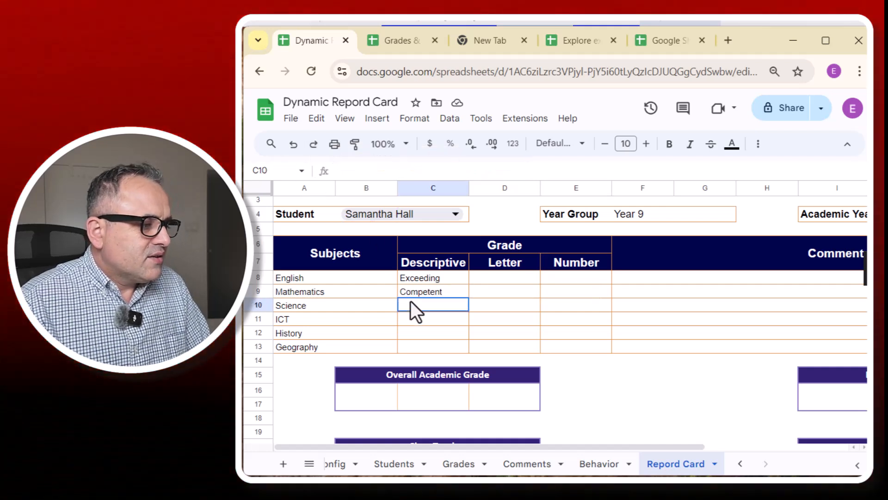
{"action": "left_click", "coordinate": [378, 172]}
{"action": "key", "text": "ctrl+v"}
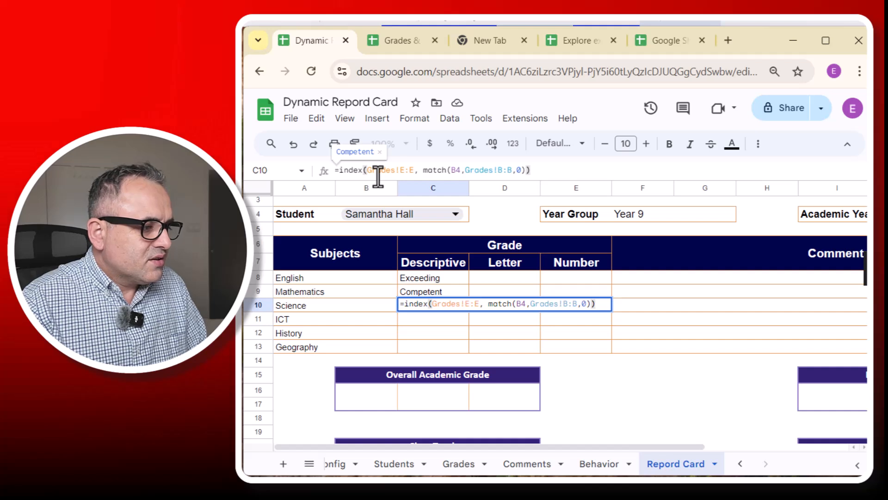
{"action": "key", "text": "Return"}
- Paste the same formula text into the Descriptive cells for ICT, History and Geography, C11 to C13
{"action": "left_click", "coordinate": [378, 173]}
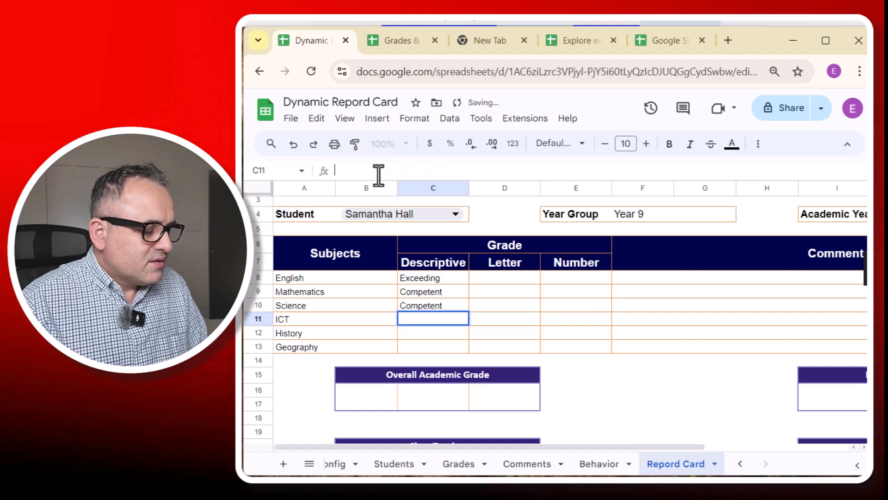
{"action": "key", "text": "ctrl+v"}
{"action": "key", "text": "Return"}
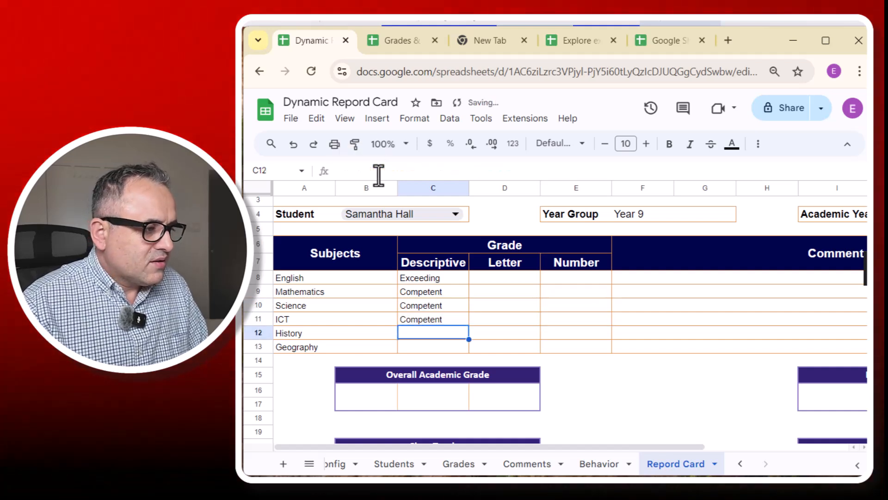
{"action": "left_click", "coordinate": [379, 172]}
{"action": "key", "text": "ctrl+v"}
{"action": "key", "text": "Return"}
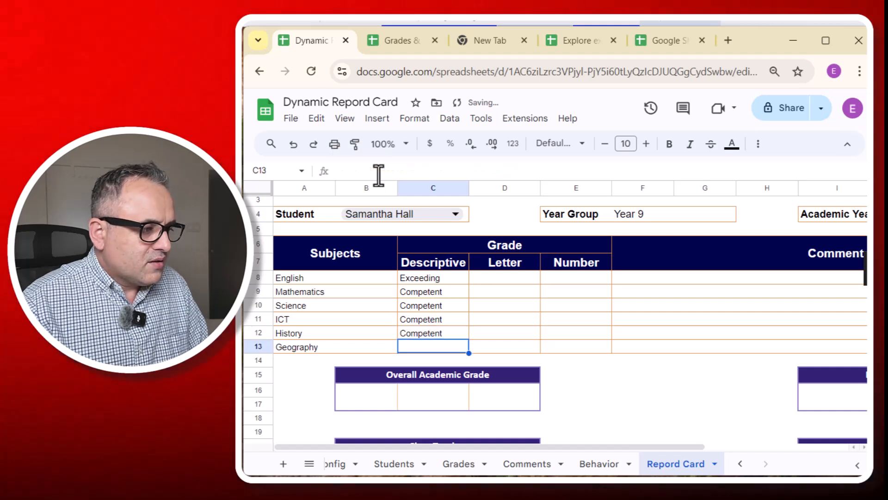
{"action": "key", "text": "ctrl+v"}
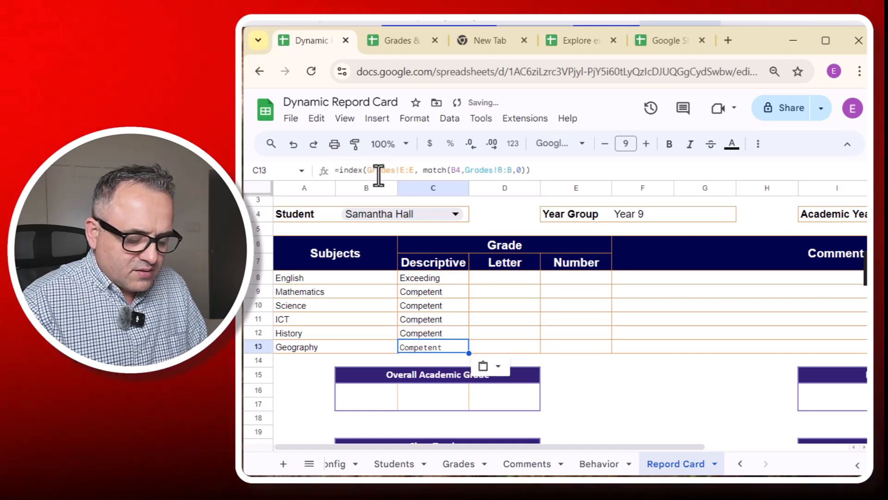
{"action": "key", "text": "Down"}
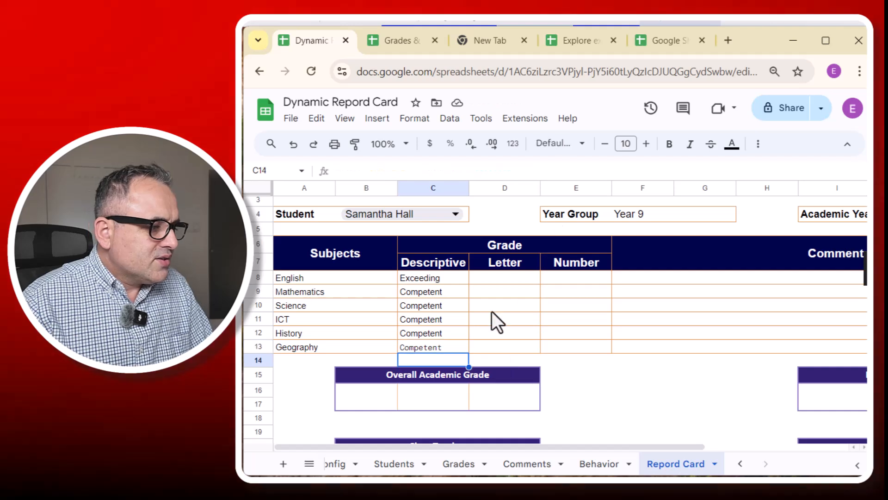
- Compare the column references in the English and Mathematics Descriptive formulas in C8 and C9
{"action": "left_click", "coordinate": [433, 290]}
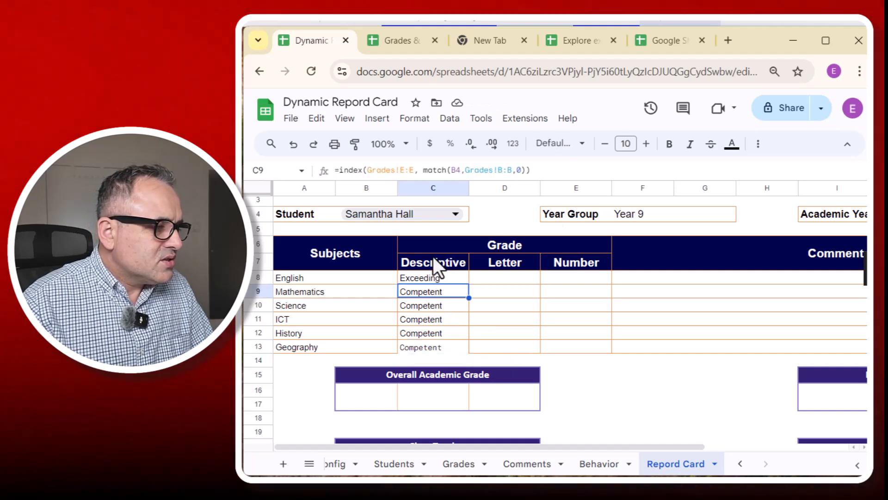
{"action": "left_click", "coordinate": [429, 279]}
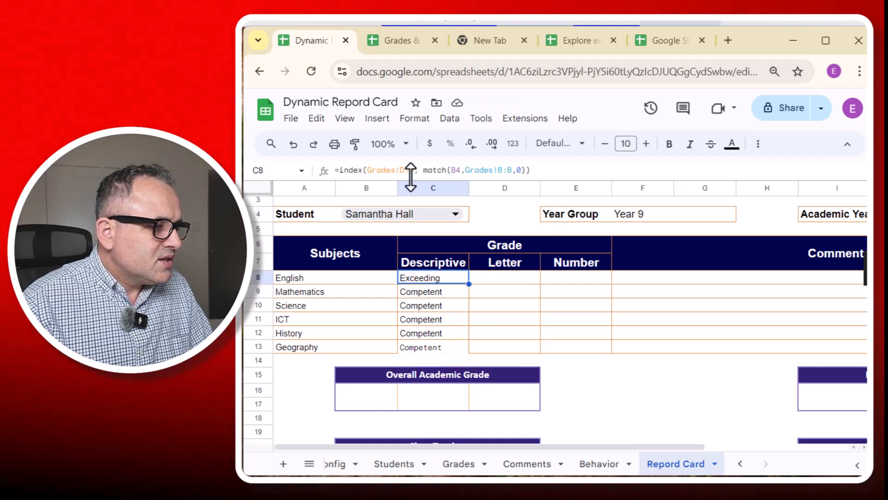
{"action": "left_click", "coordinate": [410, 170]}
{"action": "key", "text": "Escape"}
{"action": "left_click", "coordinate": [430, 287]}
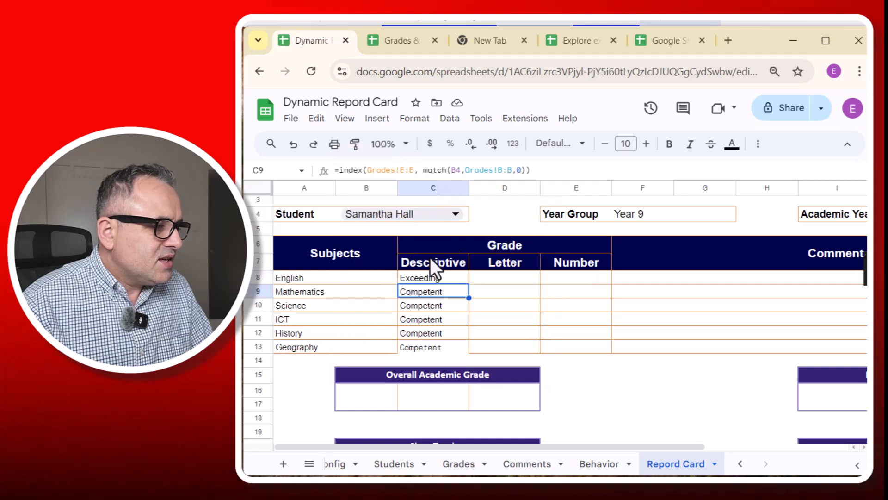
{"action": "left_click", "coordinate": [406, 170]}
{"action": "key", "text": "Escape"}
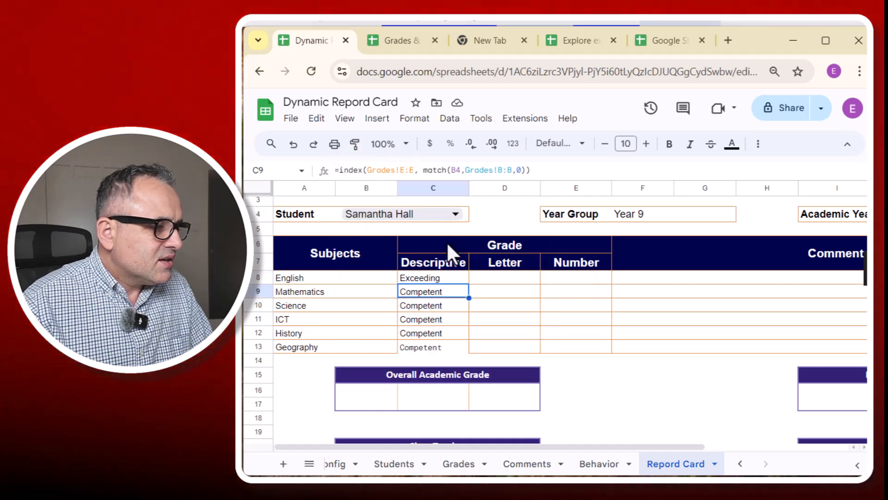
- Change the INDEX reference in the Science Descriptive formula in C10 to Grades!F:F
{"action": "left_click", "coordinate": [430, 301]}
{"action": "left_click", "coordinate": [406, 166]}
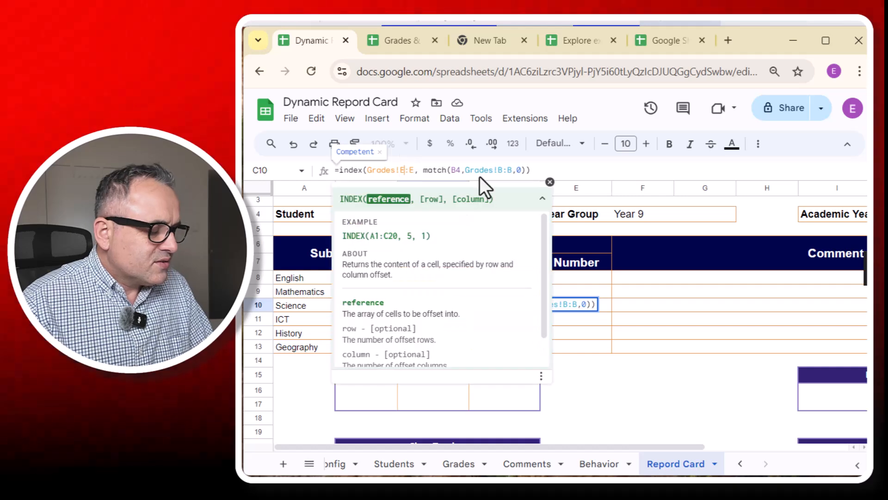
{"action": "key", "text": "BackSpace"}
{"action": "type", "text": "f"}
{"action": "key", "text": "Right"}
{"action": "key", "text": "Right"}
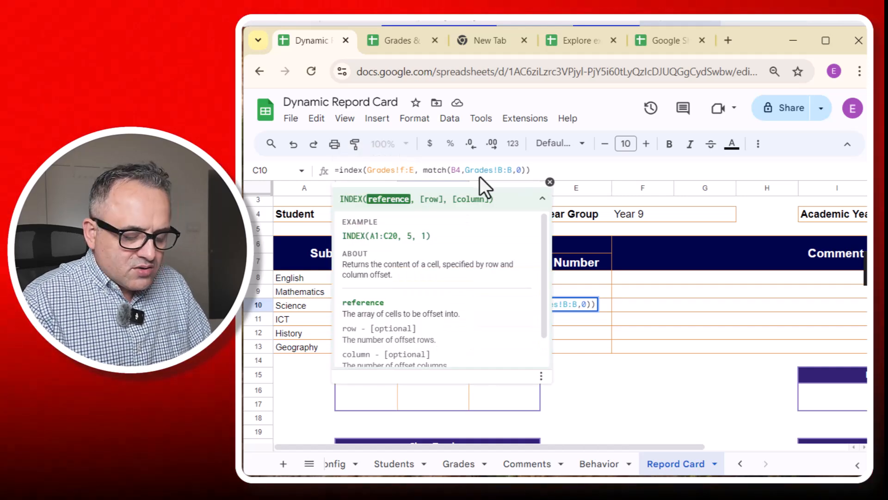
{"action": "key", "text": "BackSpace"}
{"action": "type", "text": "f"}
{"action": "key", "text": "Return"}
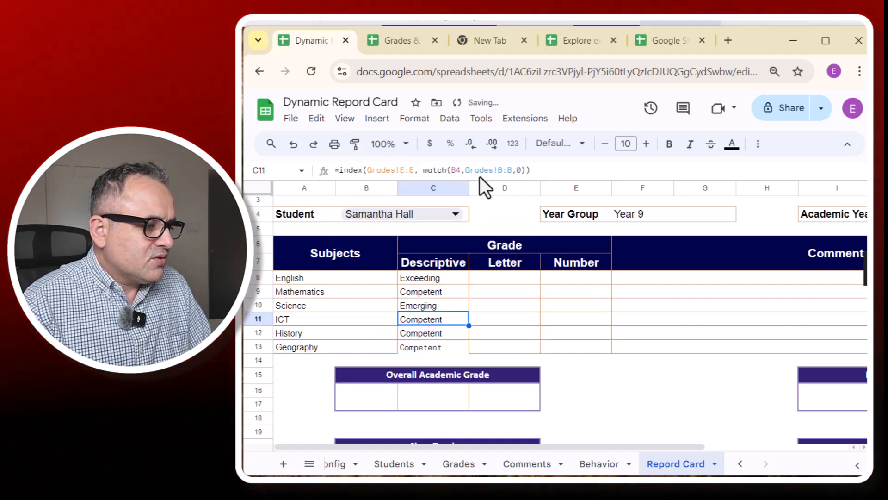
- Change the INDEX reference in the ICT Descriptive formula in C11 to column G of the Grades sheet
{"action": "left_click", "coordinate": [406, 171]}
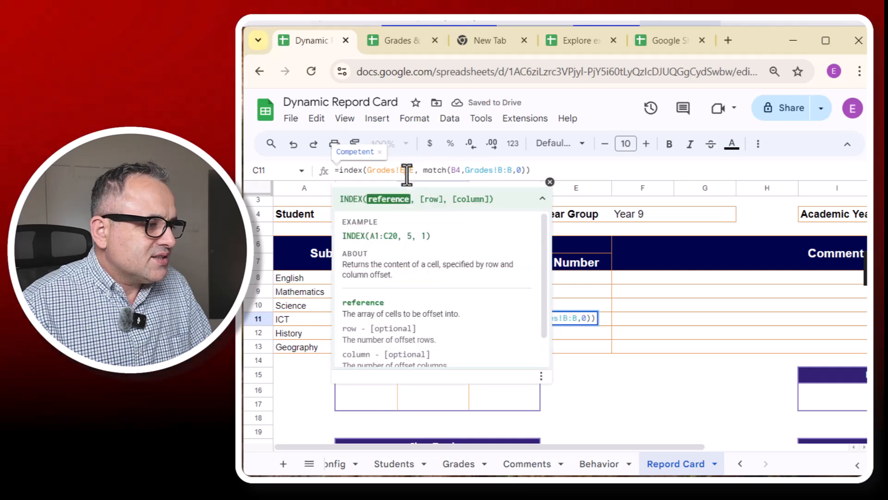
{"action": "key", "text": "BackSpace"}
{"action": "type", "text": "g"}
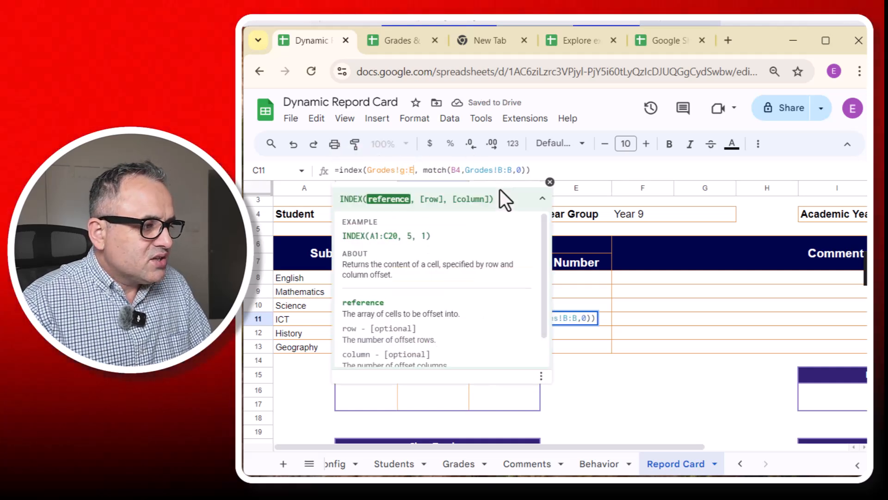
{"action": "key", "text": "Return"}
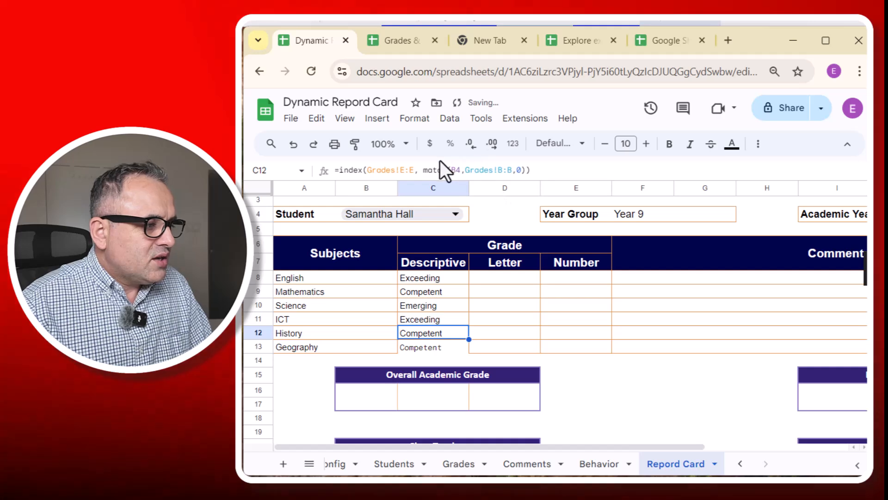
- Change the INDEX reference in the History Descriptive formula in C12 to column H of the Grades sheet
{"action": "left_click", "coordinate": [403, 169]}
{"action": "key", "text": "BackSpace"}
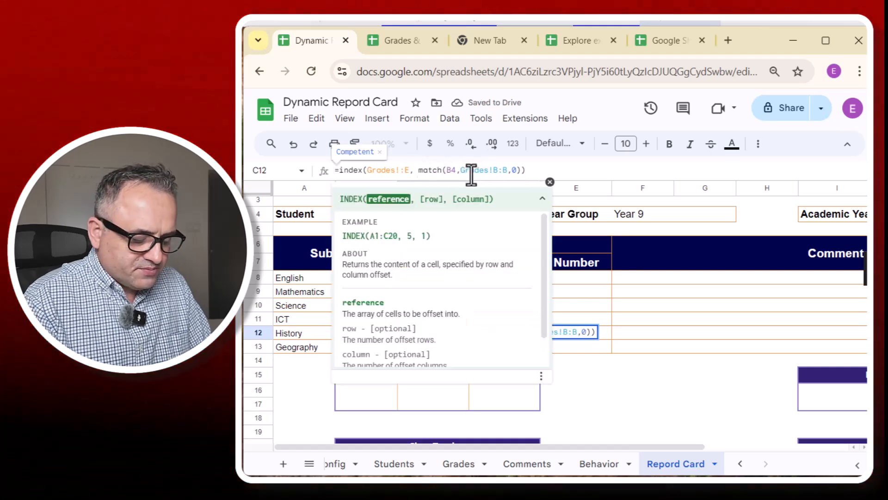
{"action": "type", "text": "h"}
{"action": "key", "text": "BackSpace"}
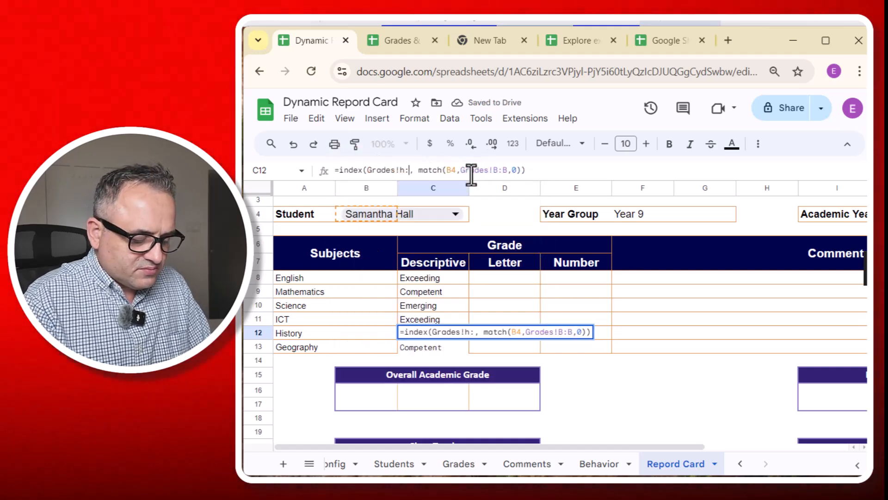
{"action": "type", "text": "E"}
{"action": "key", "text": "Return"}
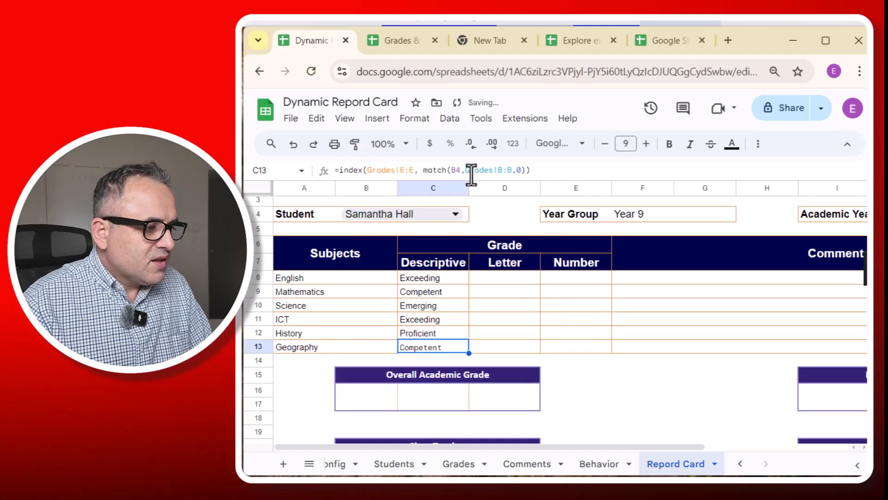
- Change the INDEX reference in the Geography Descriptive formula in C13 to Grades!I:I
{"action": "left_click", "coordinate": [403, 170]}
{"action": "key", "text": "BackSpace"}
{"action": "type", "text": "i"}
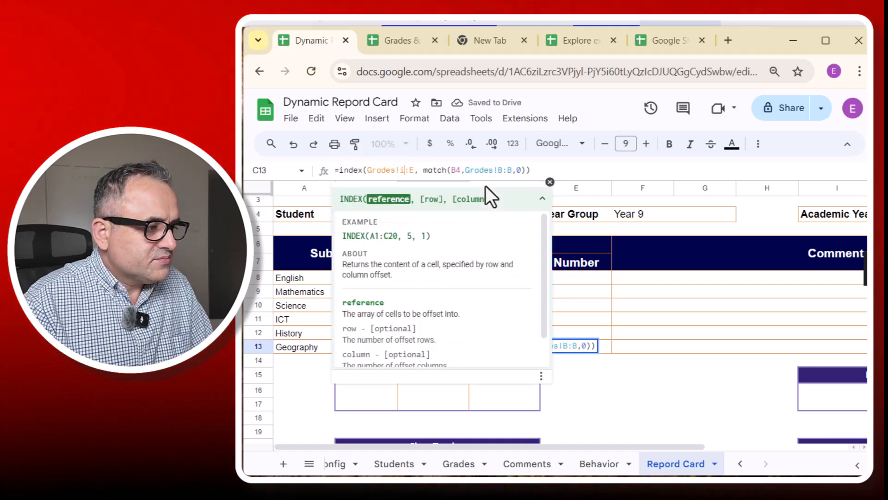
{"action": "key", "text": "Right"}
{"action": "key", "text": "Delete"}
{"action": "type", "text": "i"}
{"action": "key", "text": "Return"}
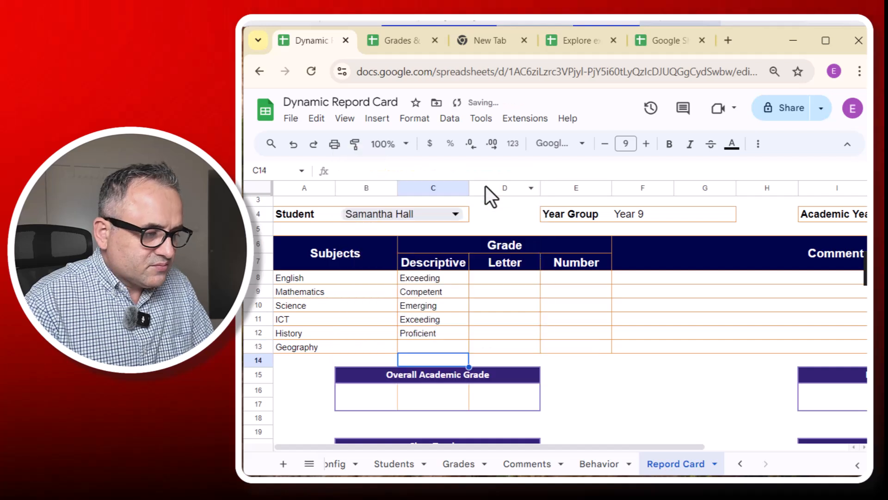
- Copy the formatting of the English Descriptive cell C8 onto the Descriptive cells C10:C13
{"action": "left_click", "coordinate": [516, 304]}
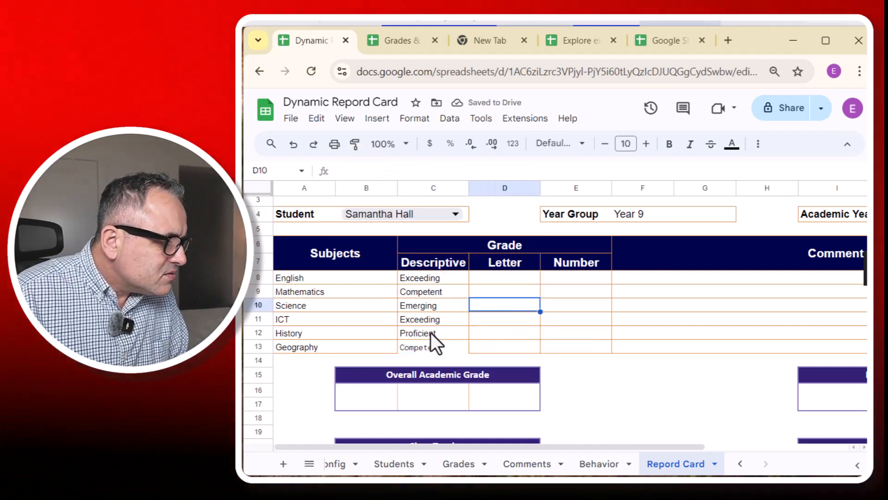
{"action": "left_click", "coordinate": [415, 345]}
{"action": "left_click", "coordinate": [443, 281]}
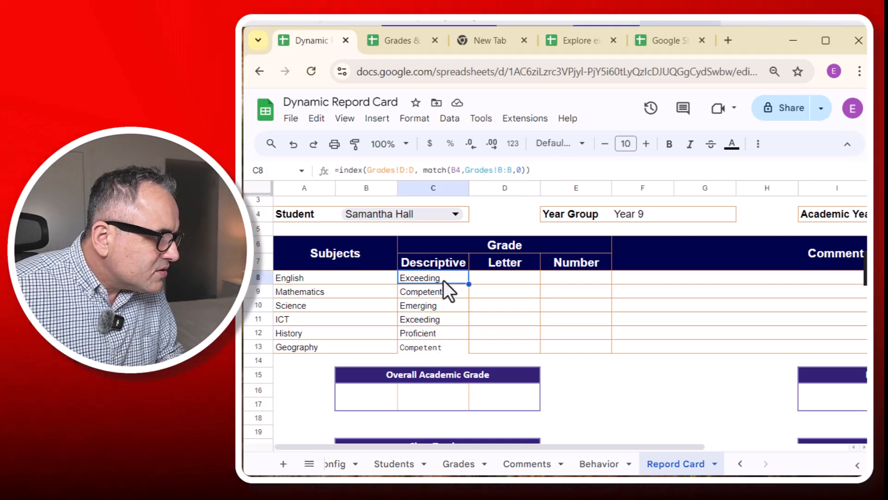
{"action": "left_click", "coordinate": [355, 143]}
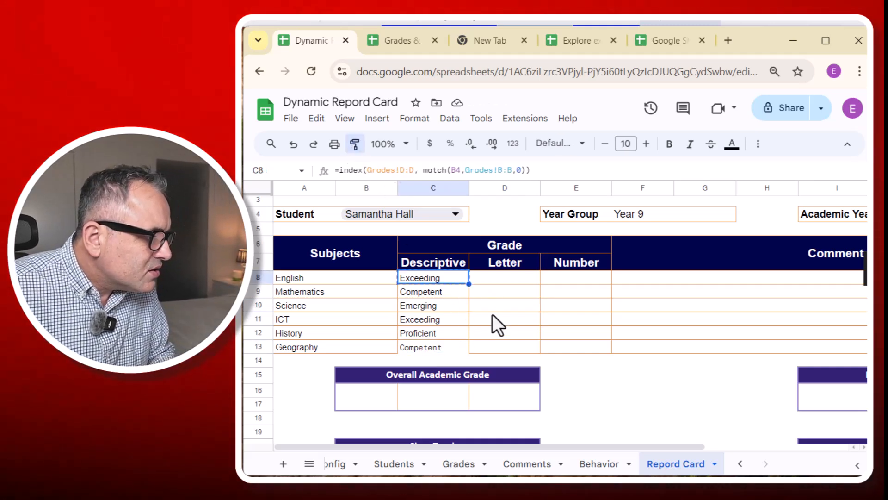
{"action": "left_click_drag", "start_coordinate": [454, 309], "coordinate": [453, 351]}
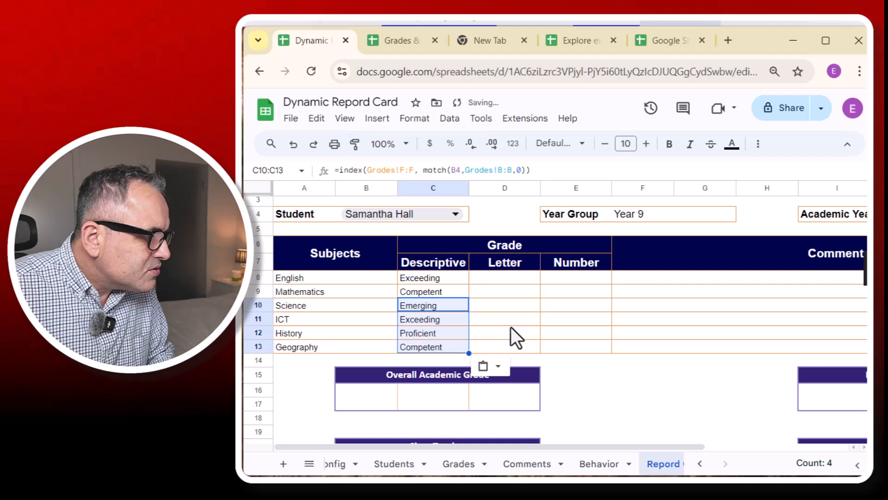
{"action": "left_click", "coordinate": [507, 321]}
{"action": "left_click", "coordinate": [442, 332]}
{"action": "left_click", "coordinate": [435, 349]}
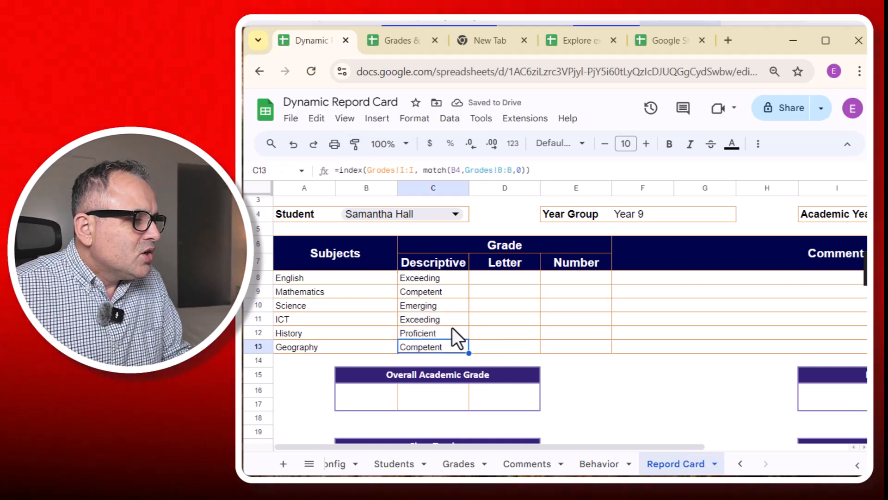
{"action": "left_click", "coordinate": [443, 283]}
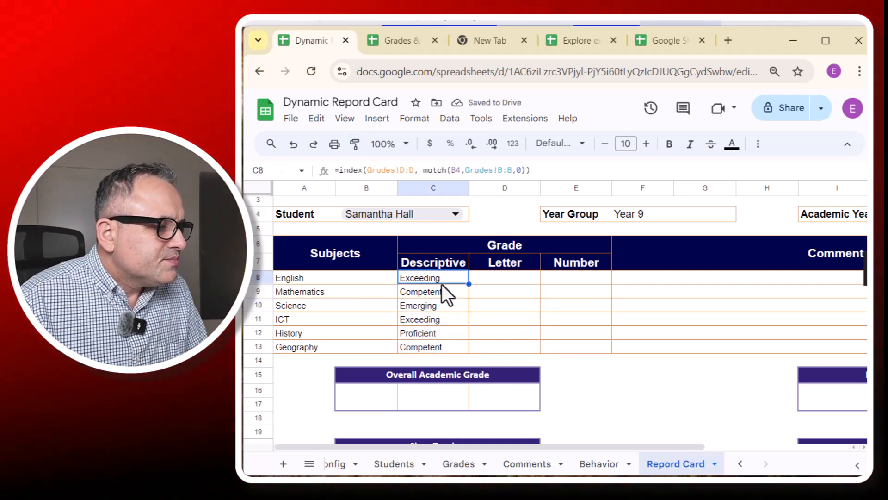
{"action": "left_click", "coordinate": [437, 348]}
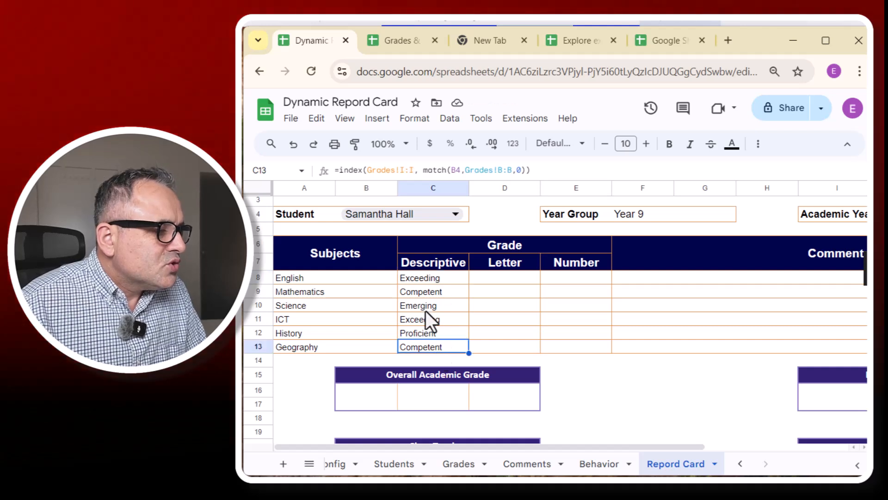
- Review the Descriptive grades in C8:C13 and compare them with the descriptive and letter grades on the Config sheet
{"action": "left_click_drag", "start_coordinate": [431, 282], "coordinate": [432, 351]}
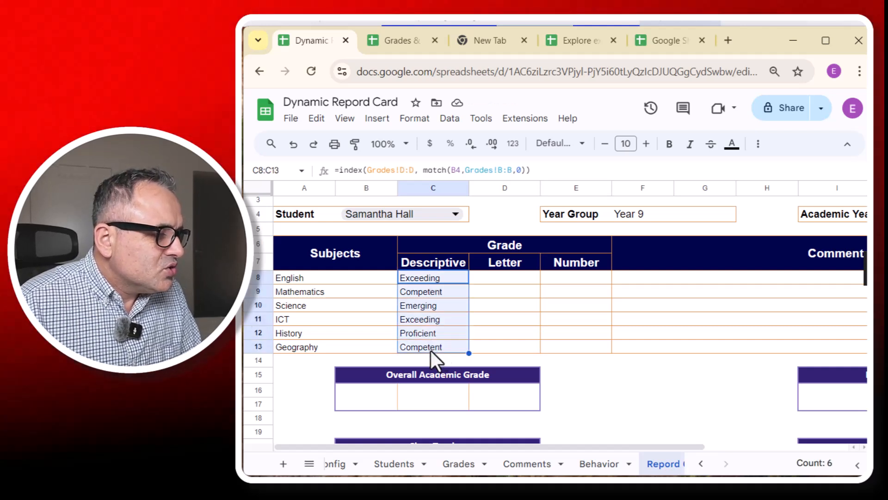
{"action": "left_click", "coordinate": [494, 275]}
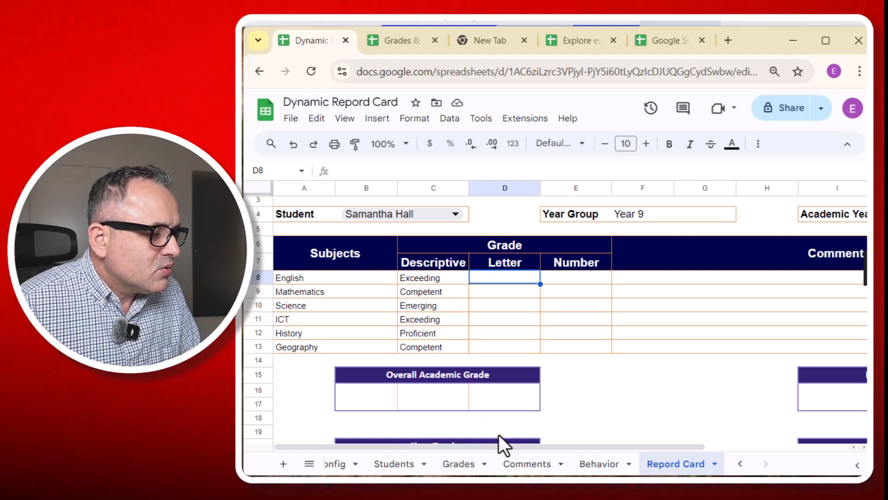
{"action": "left_click", "coordinate": [342, 465]}
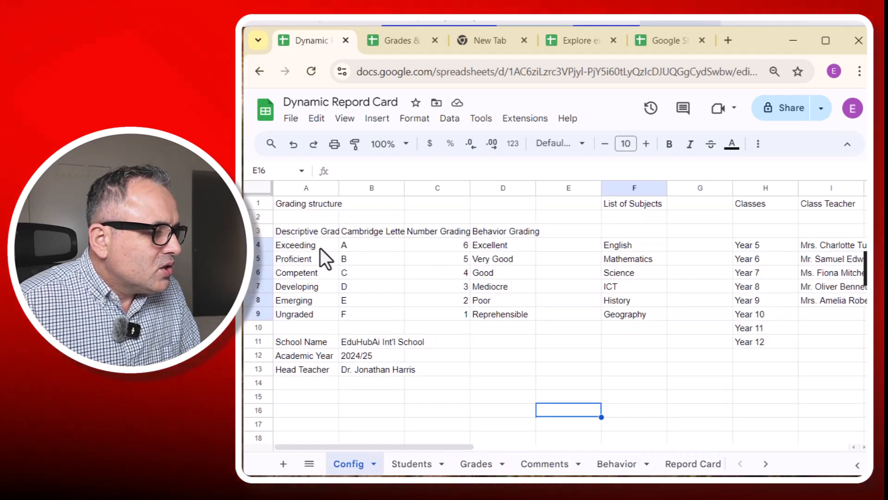
{"action": "left_click_drag", "start_coordinate": [310, 246], "coordinate": [308, 311]}
{"action": "left_click", "coordinate": [358, 247]}
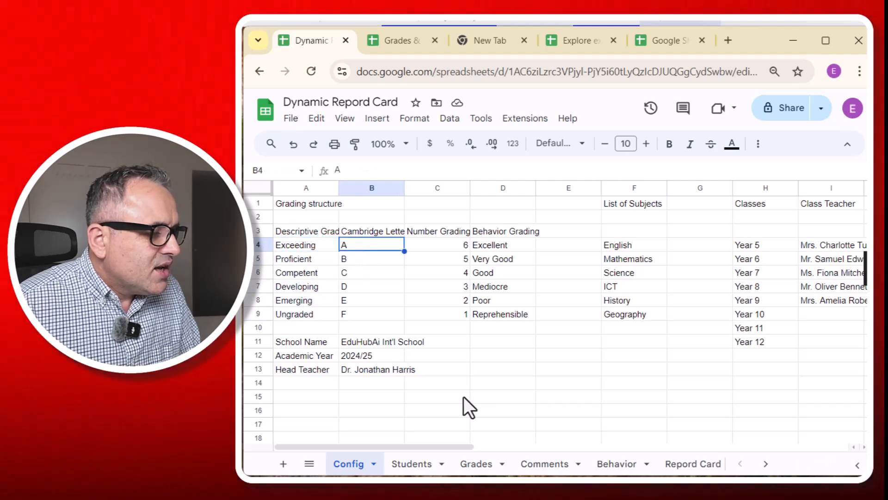
- Choose different students in the Report Card Demo spreadsheet and examine their grades and comments
{"action": "left_click", "coordinate": [208, 292]}
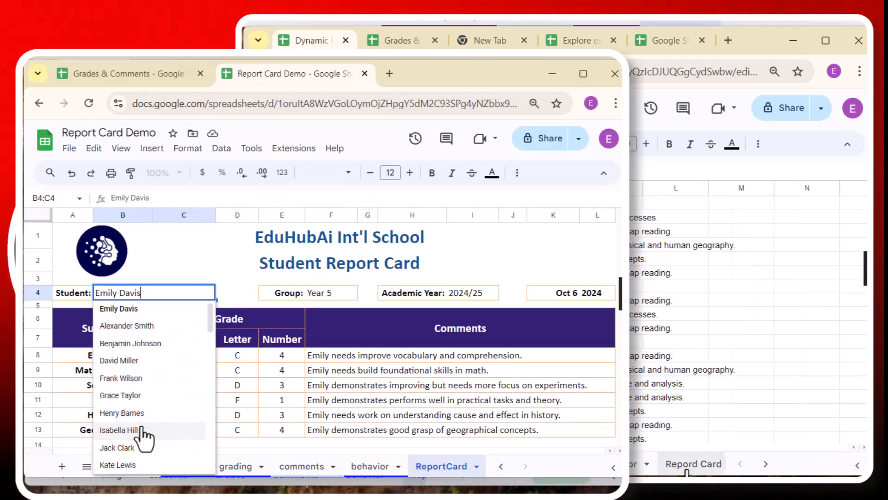
{"action": "left_click", "coordinate": [140, 431]}
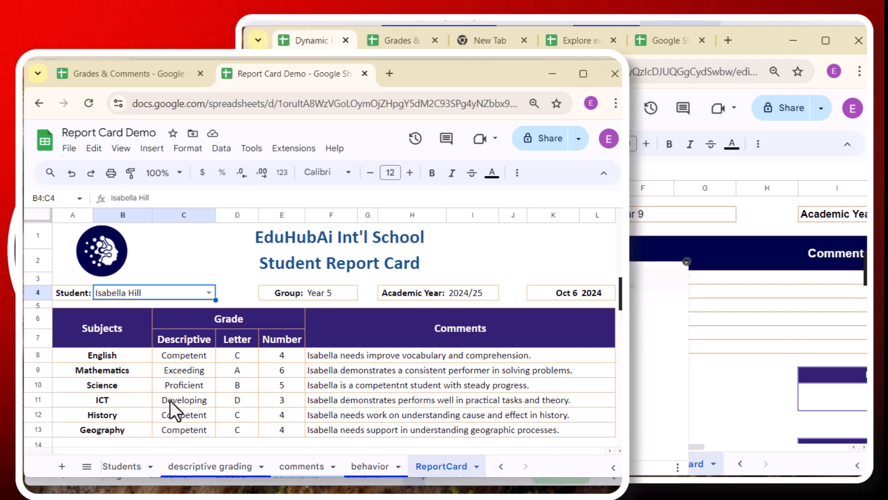
{"action": "scroll", "coordinate": [185, 323], "scroll_direction": "down", "scroll_amount": 3}
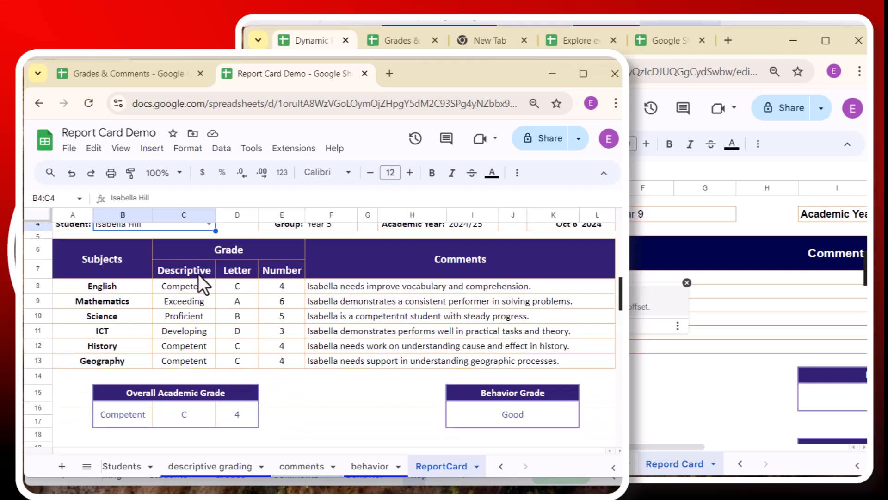
{"action": "scroll", "coordinate": [204, 289], "scroll_direction": "up", "scroll_amount": 3}
{"action": "left_click", "coordinate": [210, 294]}
{"action": "left_click", "coordinate": [167, 412]}
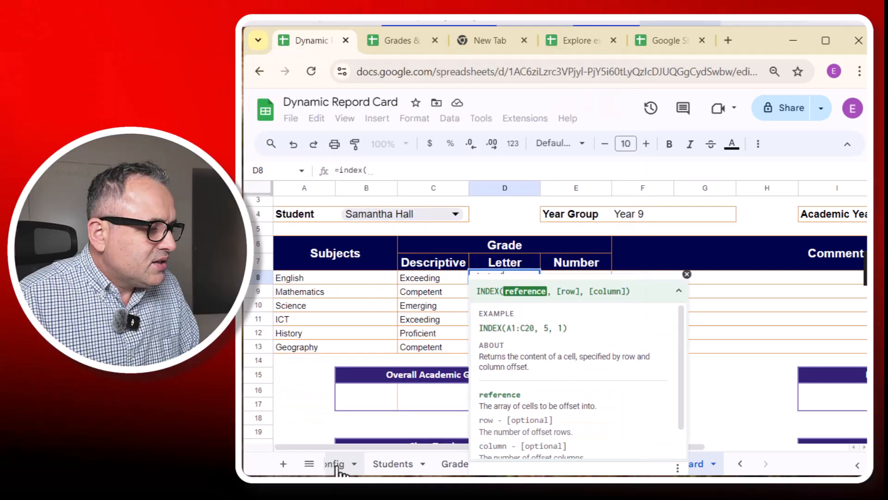
- Start an INDEX formula in the English Letter cell D8 with the letter grades Config!B4:B9 as its reference
{"action": "left_click", "coordinate": [337, 465]}
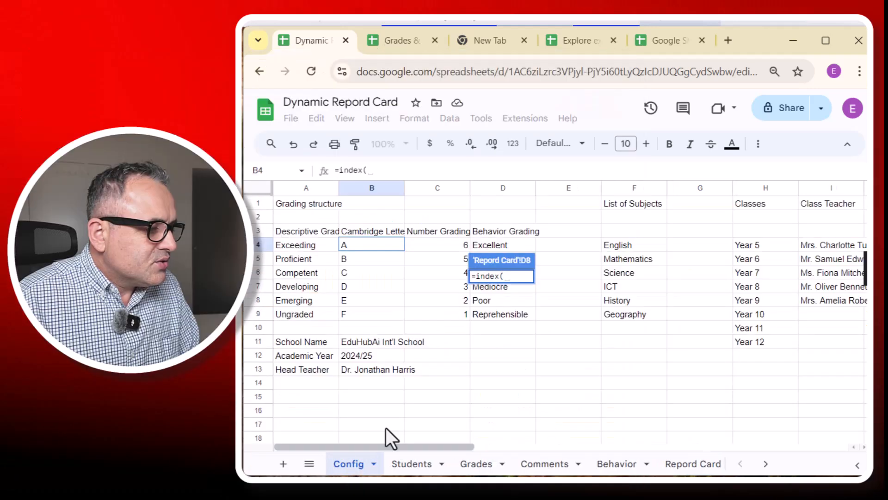
{"action": "left_click", "coordinate": [375, 245]}
{"action": "left_click_drag", "start_coordinate": [376, 257], "coordinate": [367, 312]}
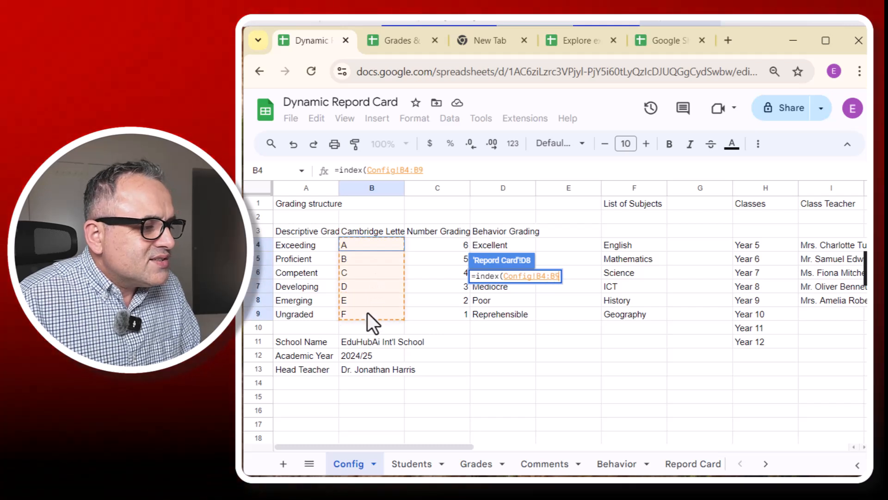
{"action": "left_click", "coordinate": [374, 186]}
{"action": "left_click", "coordinate": [370, 246]}
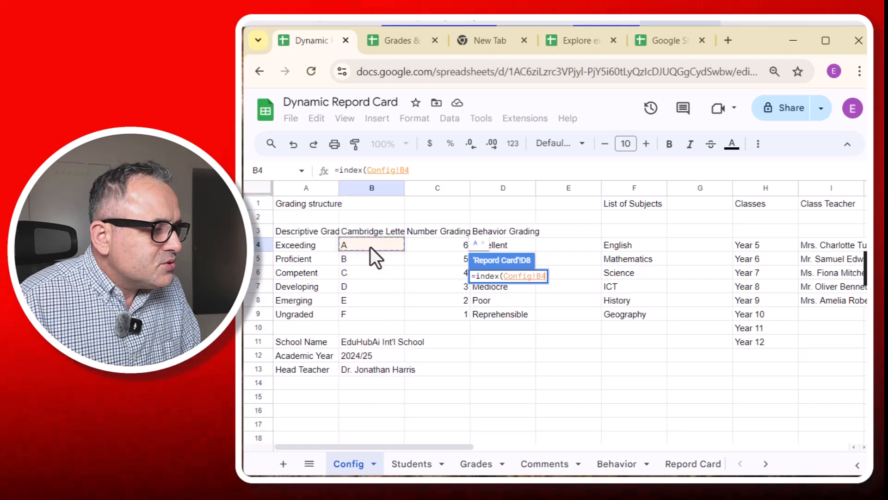
{"action": "left_click_drag", "start_coordinate": [368, 251], "coordinate": [356, 315]}
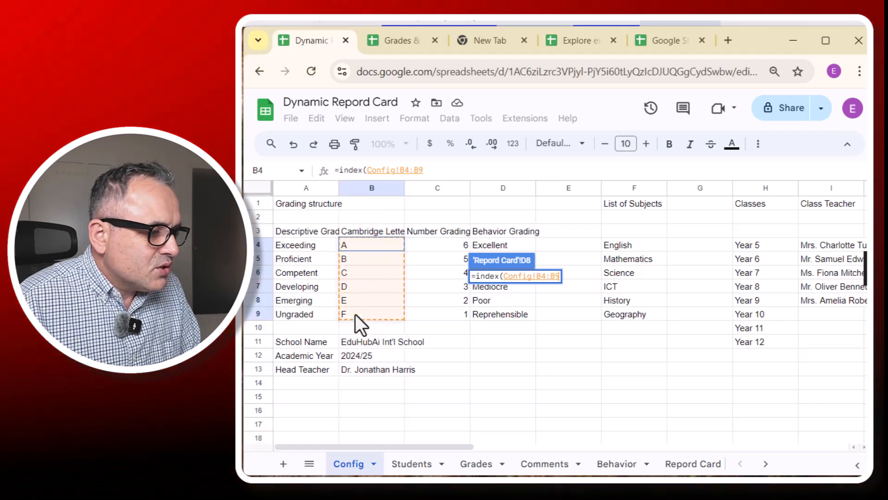
{"action": "left_click_drag", "start_coordinate": [360, 244], "coordinate": [351, 315]}
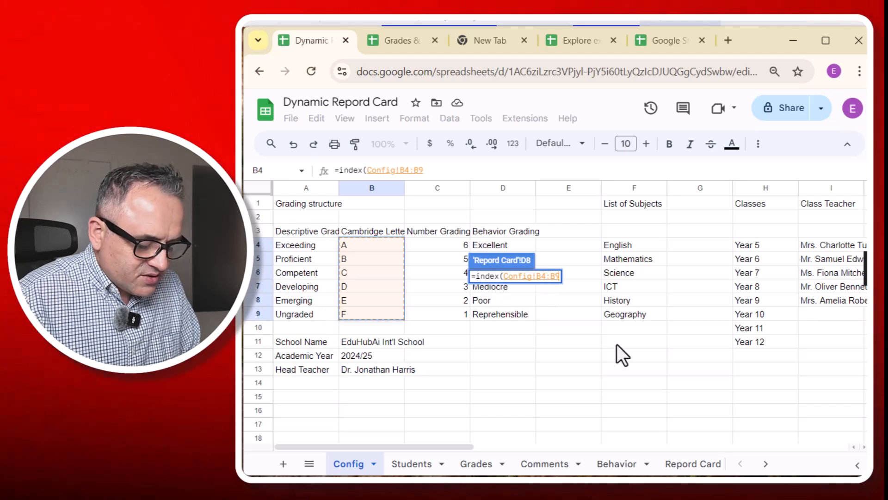
- Add a MATCH function to the D8 formula with the English Descriptive grade C8 as its search key
{"action": "type", "text": ", mat"}
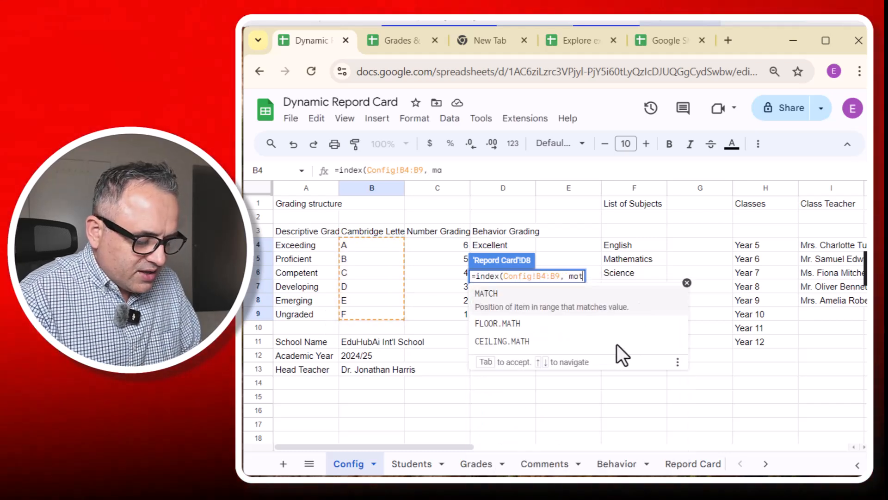
{"action": "type", "text": "ch("}
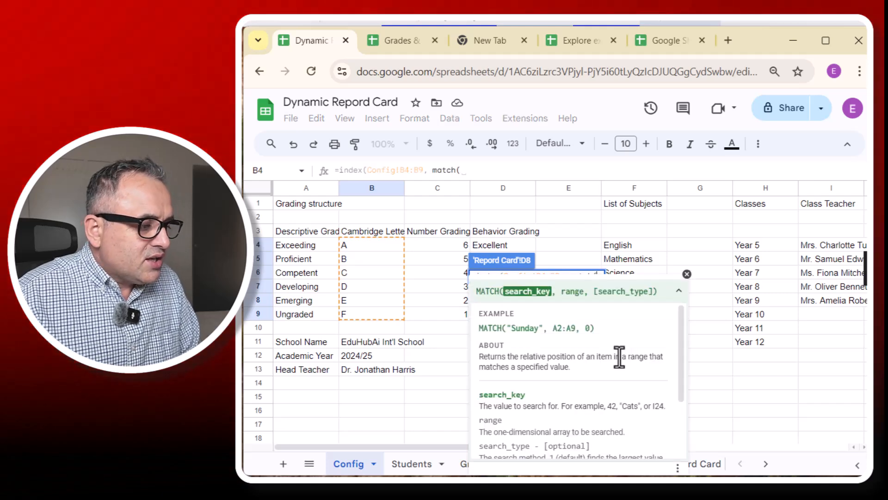
{"action": "left_click", "coordinate": [407, 464]}
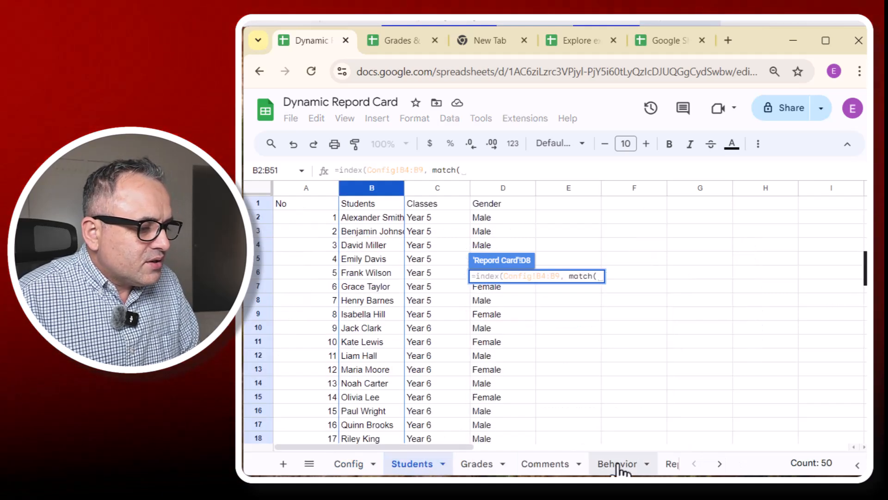
{"action": "left_click", "coordinate": [675, 464]}
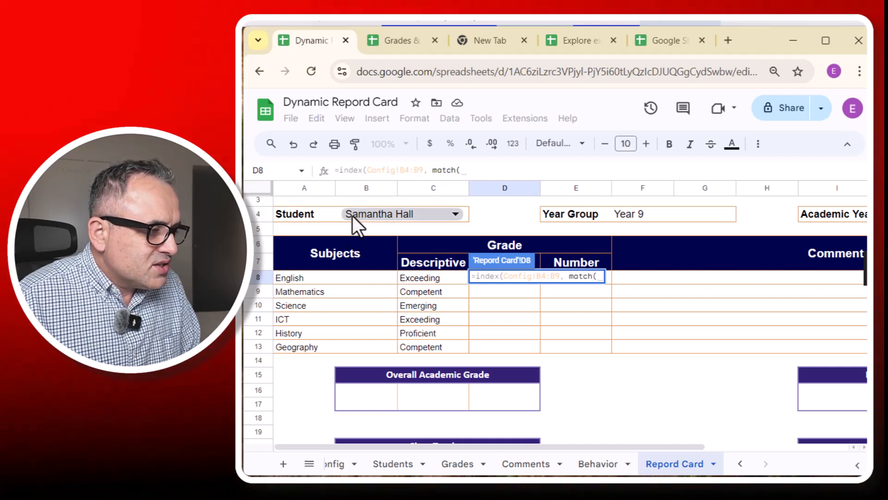
{"action": "left_click", "coordinate": [409, 280]}
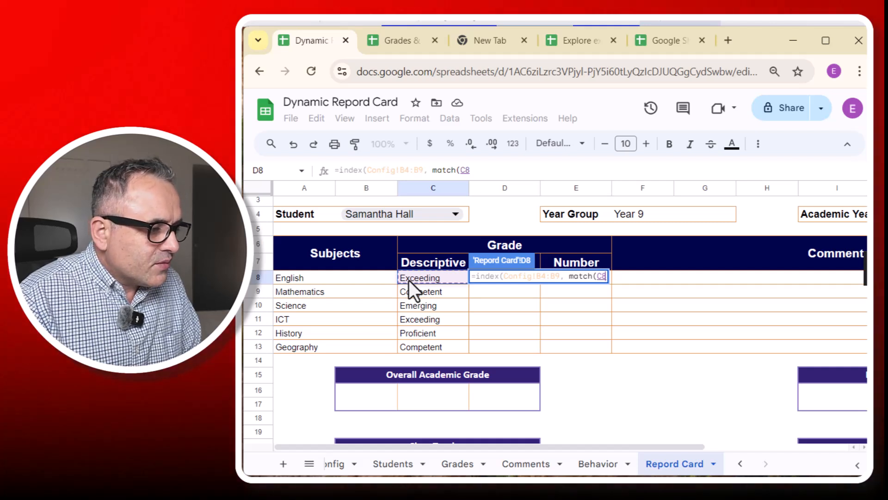
{"action": "type", "text": ","}
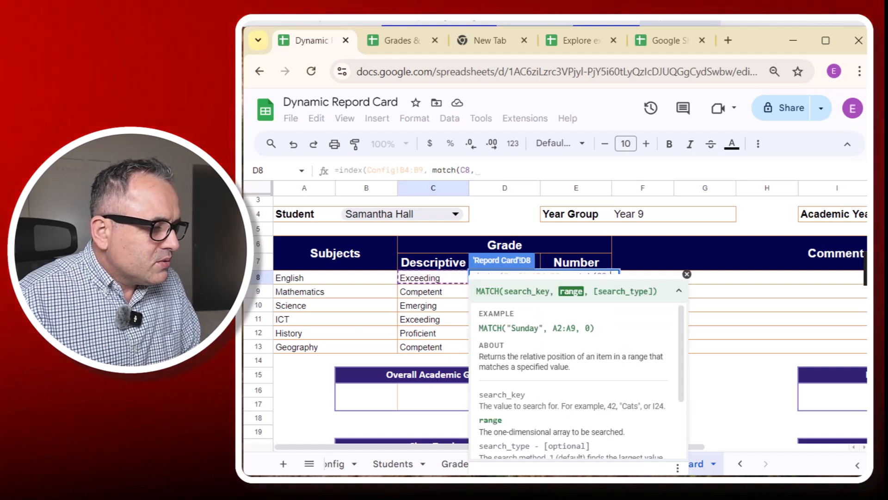
- Complete the MATCH in D8 with the range Config!A4:A9 and search type 0, and enter the formula
{"action": "left_click", "coordinate": [337, 464]}
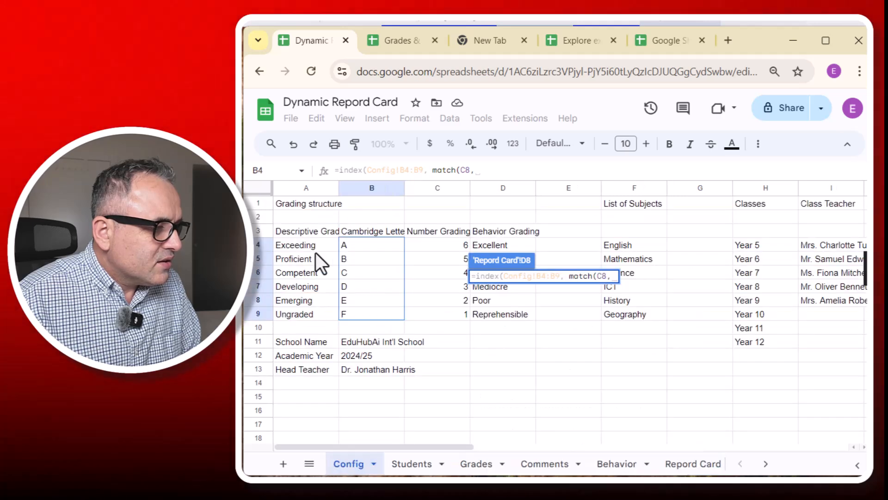
{"action": "left_click_drag", "start_coordinate": [311, 250], "coordinate": [309, 315]}
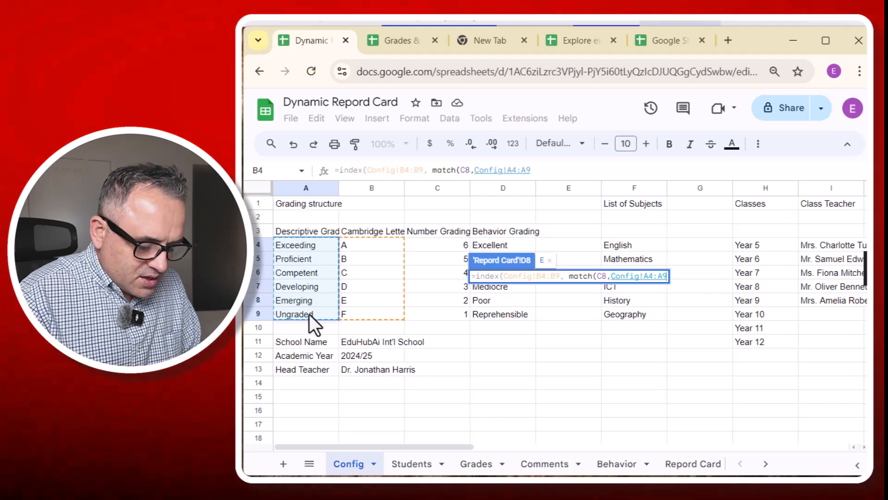
{"action": "type", "text": ","}
{"action": "type", "text": "0))"}
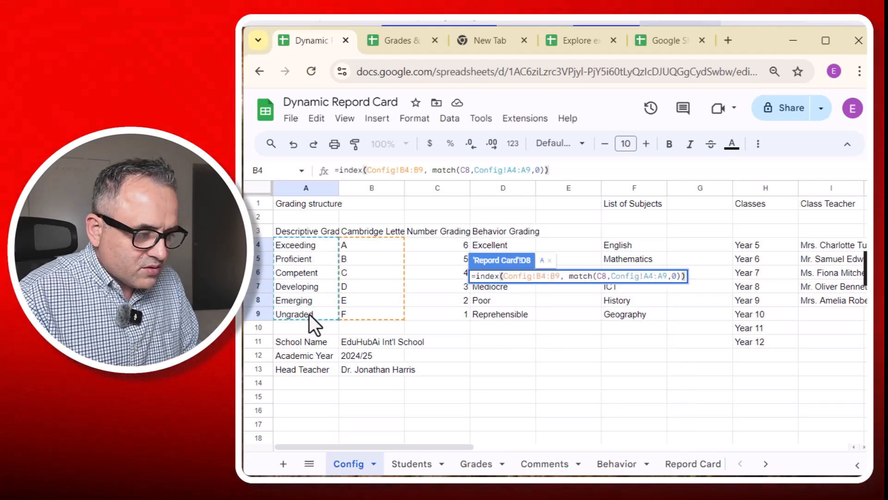
{"action": "key", "text": "Return"}
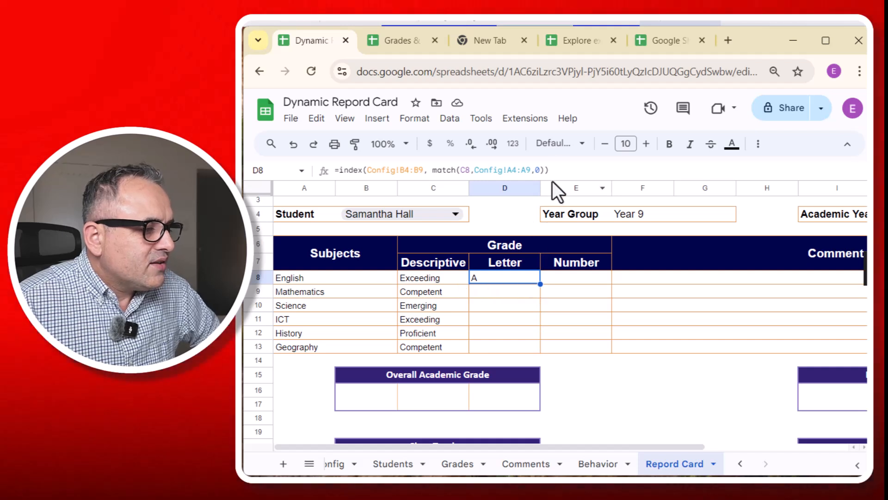
- Copy the English Letter formula from D8 into the remaining Letter cells D9:D13
{"action": "left_click_drag", "start_coordinate": [548, 170], "coordinate": [298, 157]}
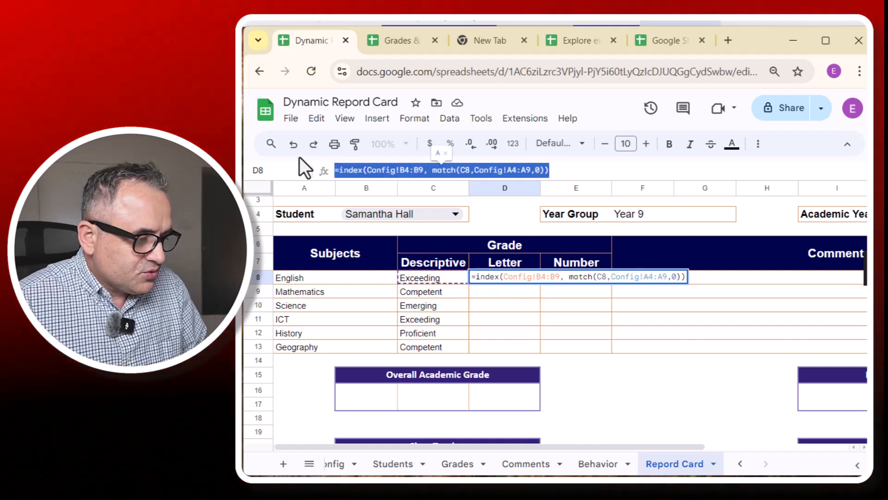
{"action": "key", "text": "Escape"}
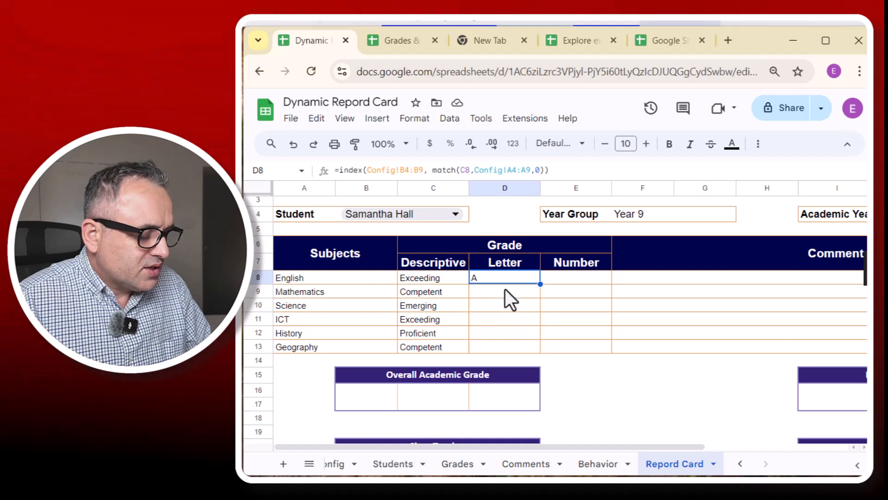
{"action": "left_click_drag", "start_coordinate": [497, 296], "coordinate": [487, 346]}
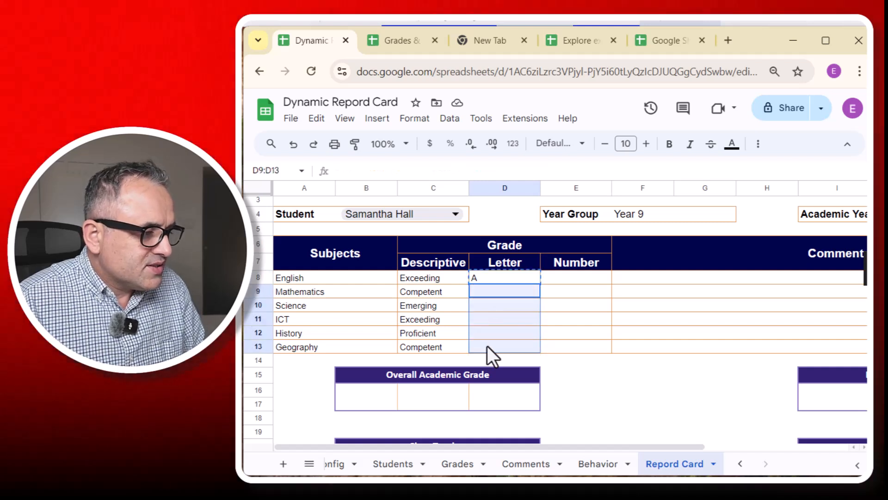
{"action": "key", "text": "ctrl+v"}
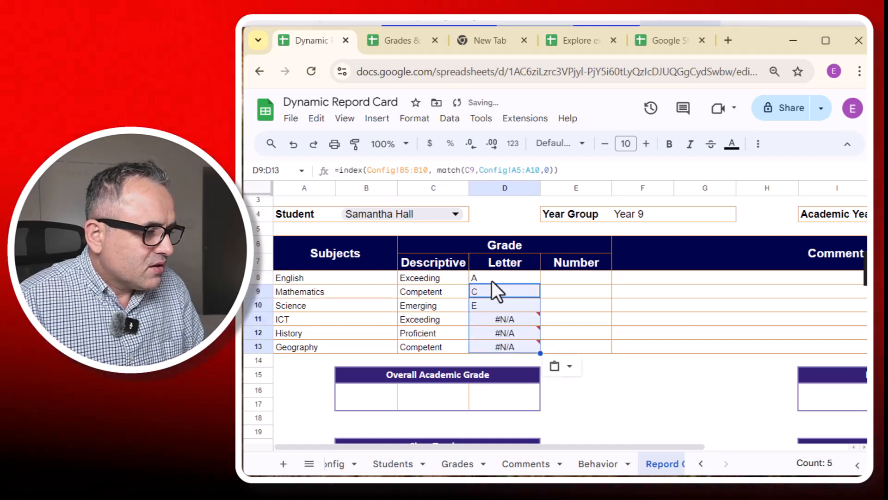
- Compare the Config ranges in the Letter formulas of D8:D13 to trace the cause of the errors
{"action": "left_click", "coordinate": [492, 281]}
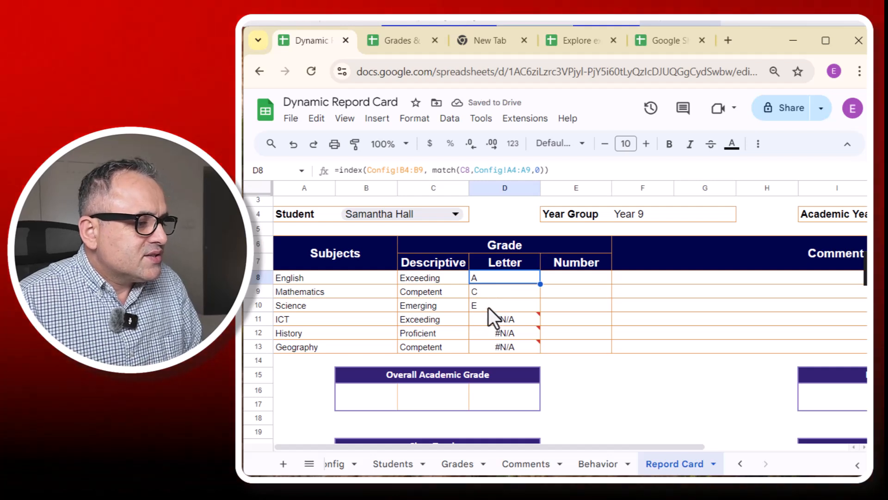
{"action": "left_click", "coordinate": [503, 328]}
{"action": "left_click", "coordinate": [501, 348]}
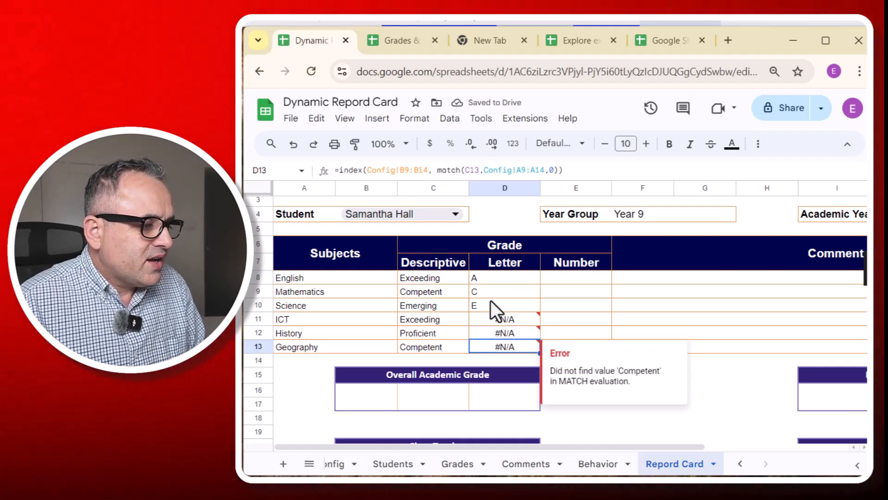
{"action": "left_click", "coordinate": [487, 280]}
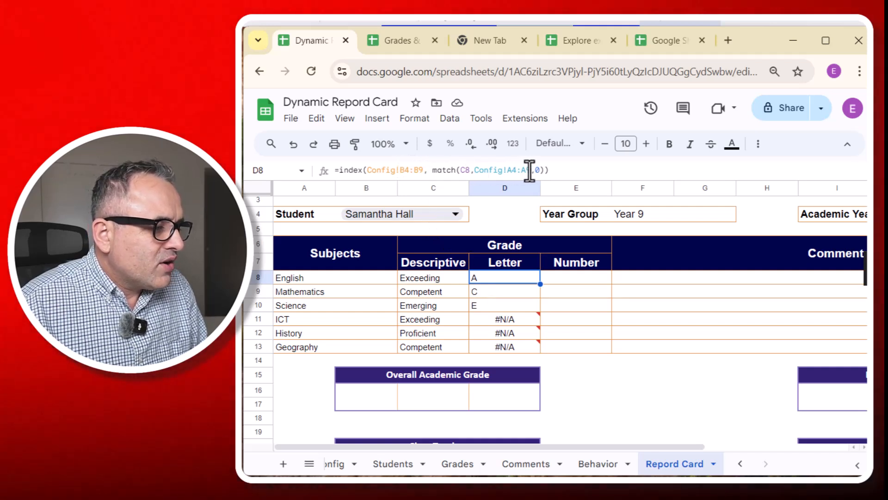
{"action": "left_click", "coordinate": [487, 289]}
{"action": "left_click", "coordinate": [485, 306]}
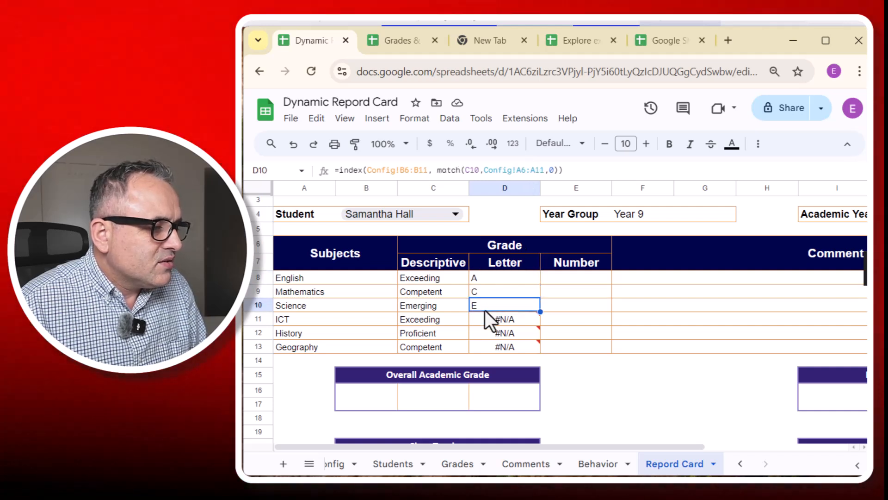
{"action": "left_click", "coordinate": [487, 278]}
{"action": "left_click", "coordinate": [487, 291]}
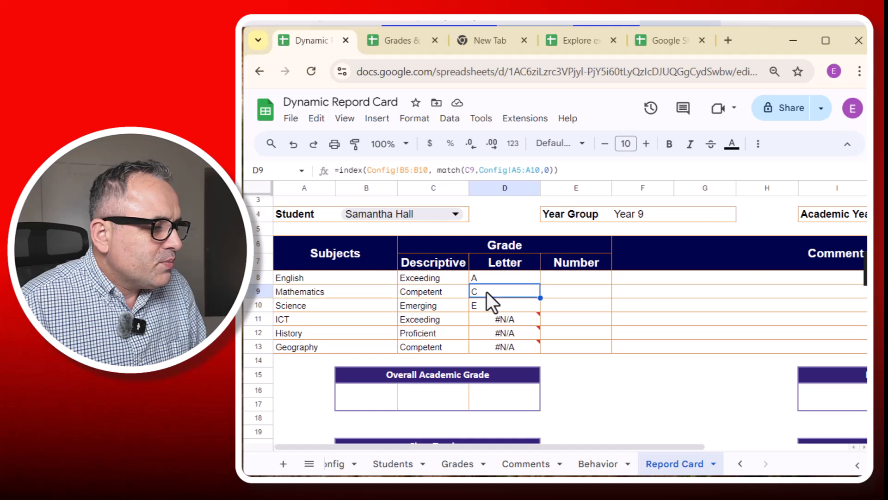
{"action": "left_click", "coordinate": [484, 306]}
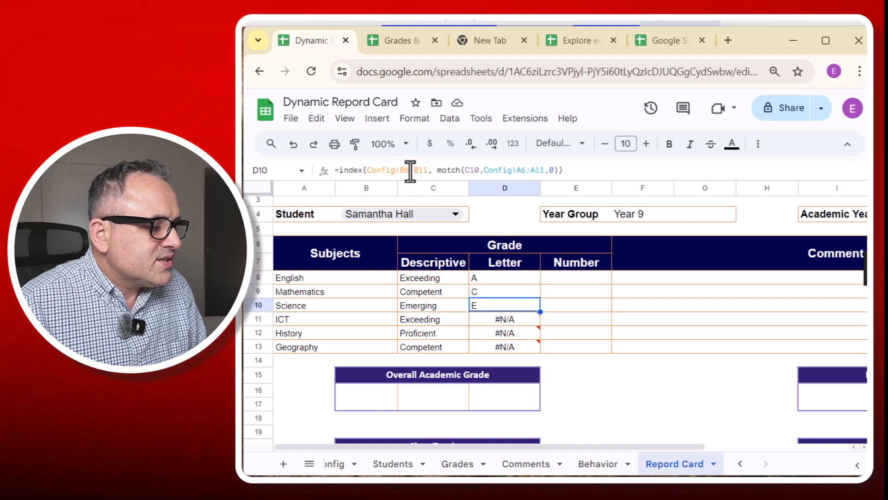
- Lock the rows of the INDEX range in the English Letter formula in D8 as Config!B$4:B$9
{"action": "left_click", "coordinate": [494, 276]}
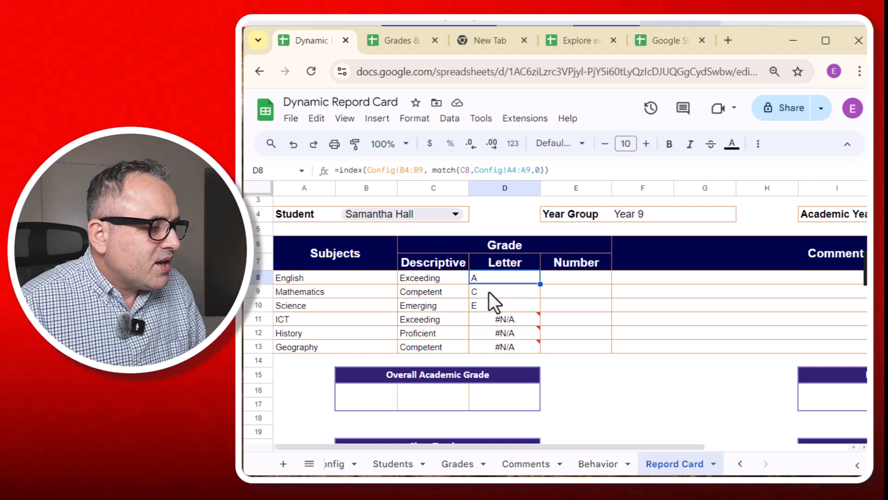
{"action": "left_click", "coordinate": [401, 170]}
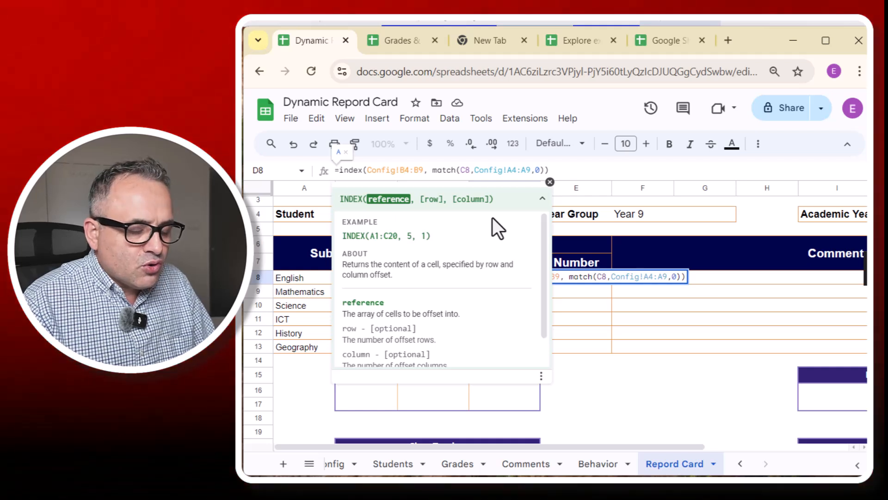
{"action": "type", "text": "$"}
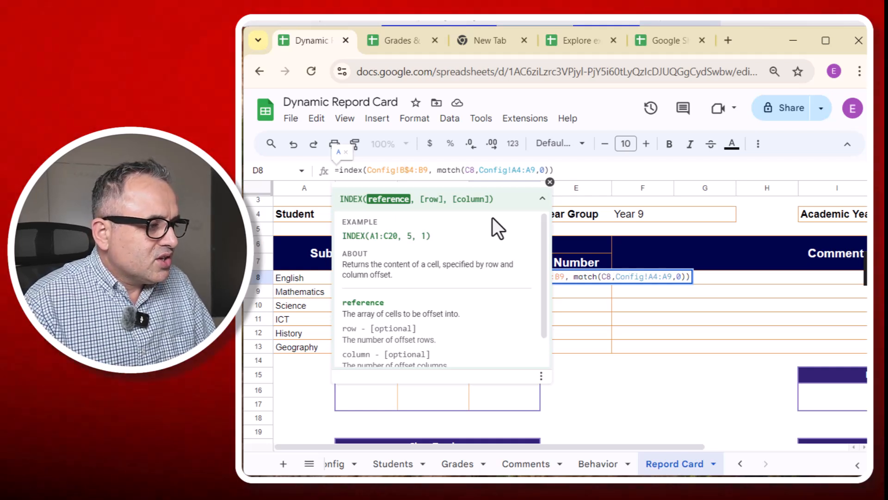
{"action": "key", "text": "Right"}
{"action": "key", "text": "Right"}
{"action": "key", "text": "Right"}
{"action": "type", "text": "$"}
- Lock the rows of the MATCH range in D8 as Config!A$4:A$9 and enter the formula
{"action": "key", "text": "Right"}
{"action": "key", "text": "Right"}
{"action": "key", "text": "Right"}
{"action": "key", "text": "Right"}
{"action": "key", "text": "Right"}
{"action": "key", "text": "Right"}
{"action": "key", "text": "Right"}
{"action": "key", "text": "Right"}
{"action": "key", "text": "Right"}
{"action": "key", "text": "Right"}
{"action": "key", "text": "Right"}
{"action": "key", "text": "Right"}
{"action": "key", "text": "Right"}
{"action": "key", "text": "Right"}
{"action": "key", "text": "Right"}
{"action": "key", "text": "Right"}
{"action": "key", "text": "Right"}
{"action": "key", "text": "Right"}
{"action": "key", "text": "Right"}
{"action": "key", "text": "Right"}
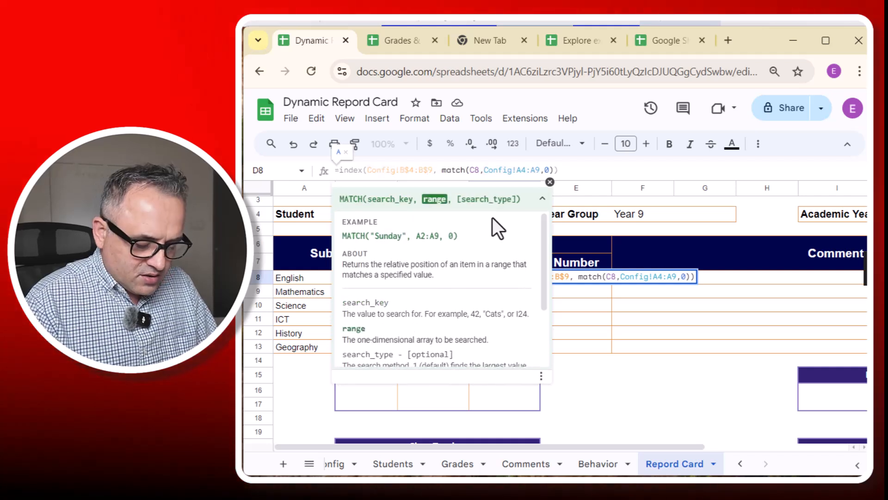
{"action": "type", "text": "$"}
{"action": "key", "text": "Right"}
{"action": "key", "text": "Right"}
{"action": "key", "text": "Right"}
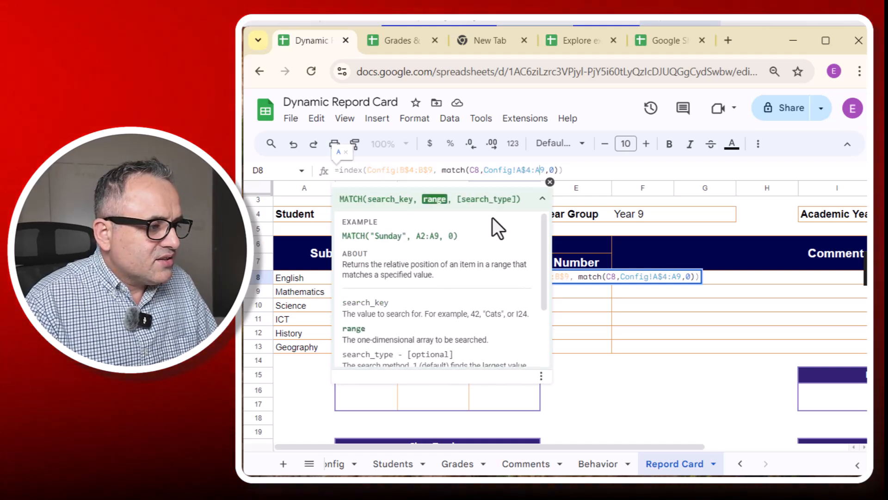
{"action": "type", "text": "$"}
{"action": "key", "text": "Return"}
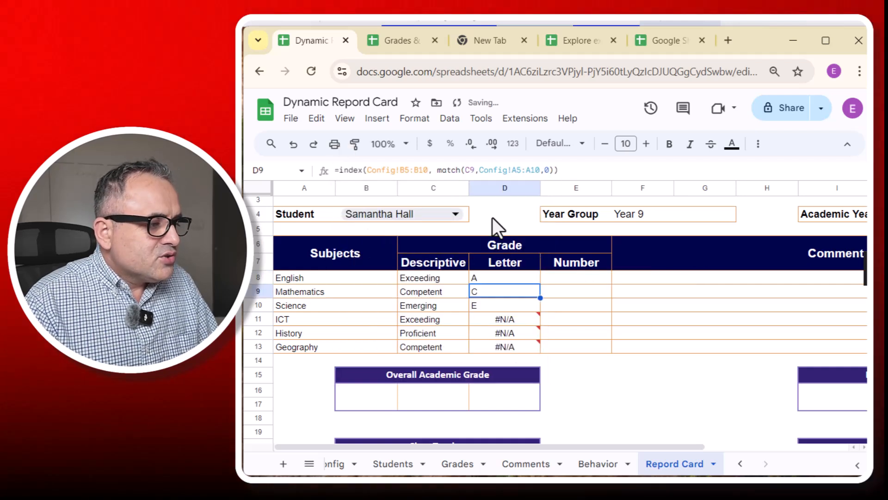
- Copy the row-locked Letter formula from D8 into D9 and compare the MATCH search keys of both cells
{"action": "left_click", "coordinate": [490, 271]}
{"action": "left_click", "coordinate": [487, 277]}
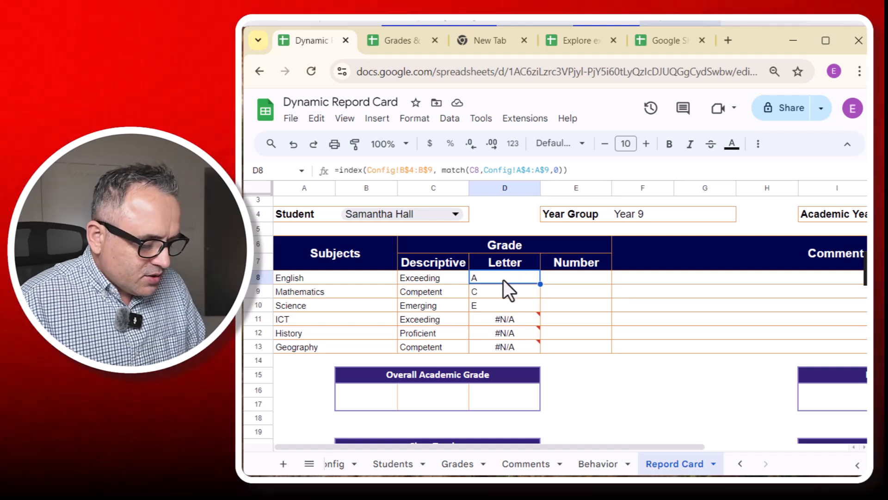
{"action": "left_click", "coordinate": [496, 292]}
{"action": "key", "text": "ctrl+v"}
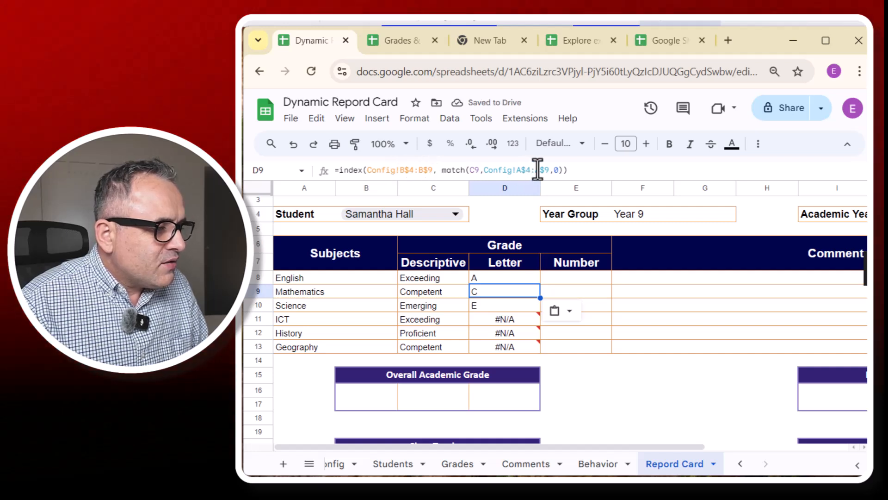
{"action": "left_click", "coordinate": [477, 170]}
{"action": "left_click_drag", "start_coordinate": [478, 170], "coordinate": [471, 169]}
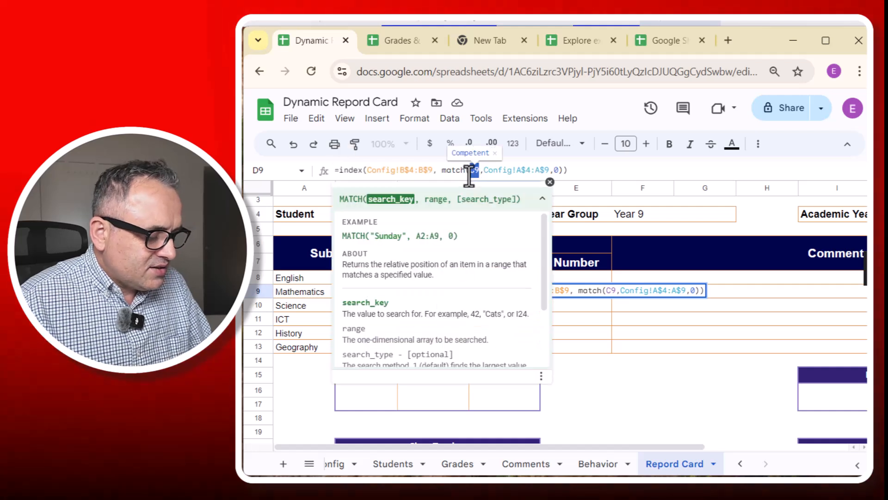
{"action": "key", "text": "Escape"}
{"action": "left_click", "coordinate": [510, 276]}
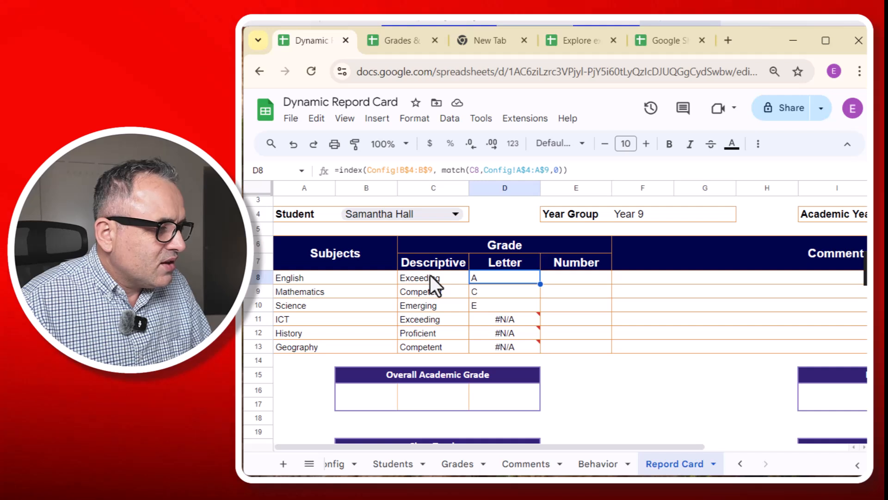
{"action": "left_click", "coordinate": [485, 291]}
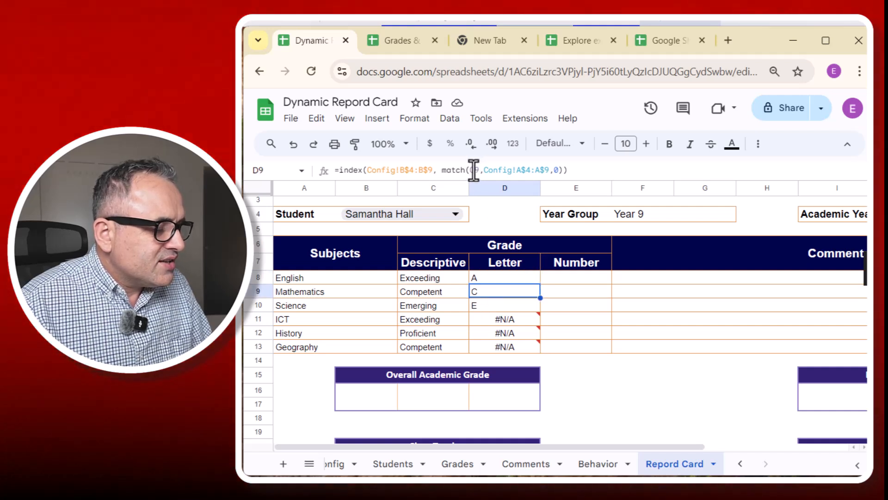
- Copy the row-locked Letter formula from D8 into D9:D13 and check the resulting Letter cells
{"action": "left_click", "coordinate": [487, 276]}
{"action": "key", "text": "ctrl+c"}
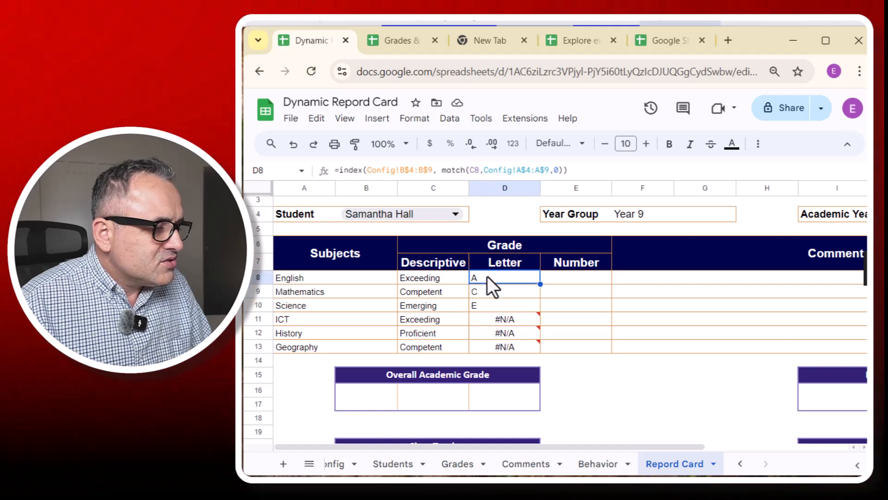
{"action": "left_click_drag", "start_coordinate": [487, 293], "coordinate": [485, 347]}
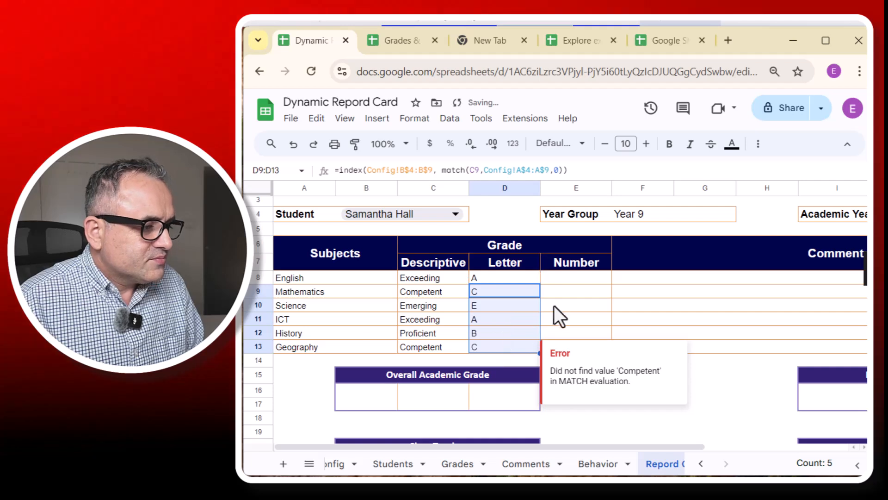
{"action": "left_click", "coordinate": [486, 277]}
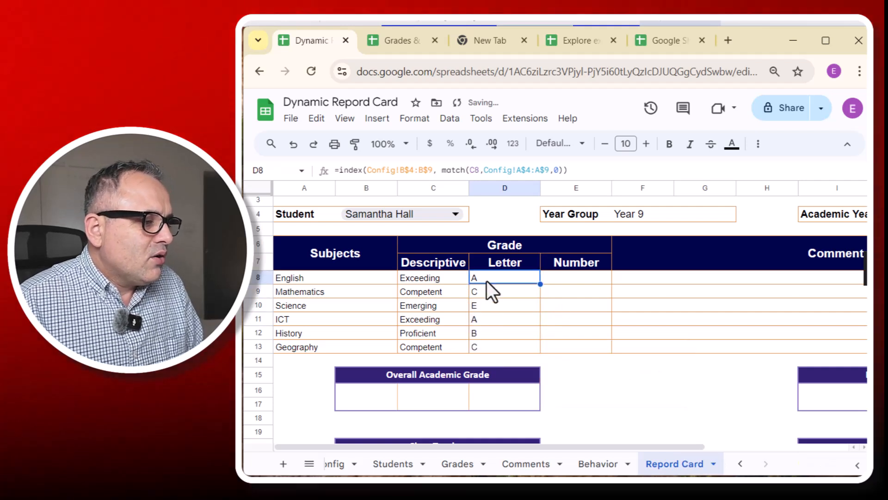
{"action": "left_click", "coordinate": [487, 321]}
{"action": "left_click", "coordinate": [481, 338]}
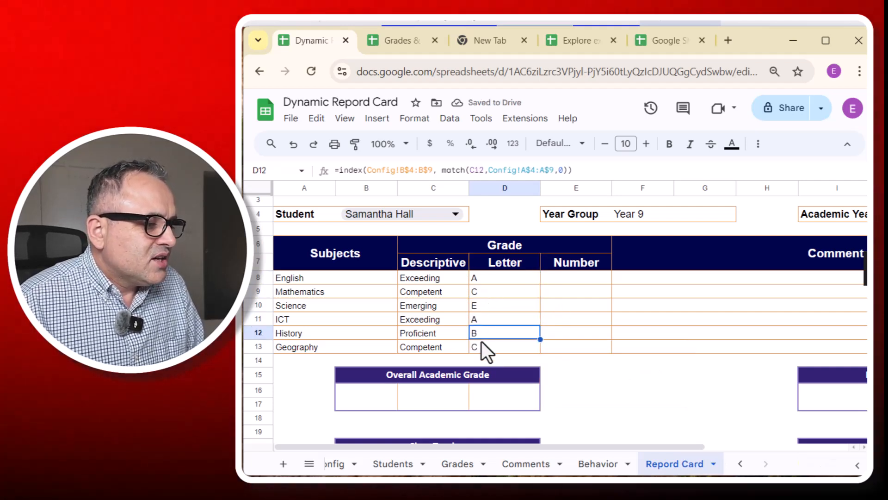
{"action": "left_click", "coordinate": [484, 350]}
- Review the D8 Letter formula and the Number Grading values on the Config sheet as the basis for the English Number cell
{"action": "left_click", "coordinate": [561, 283]}
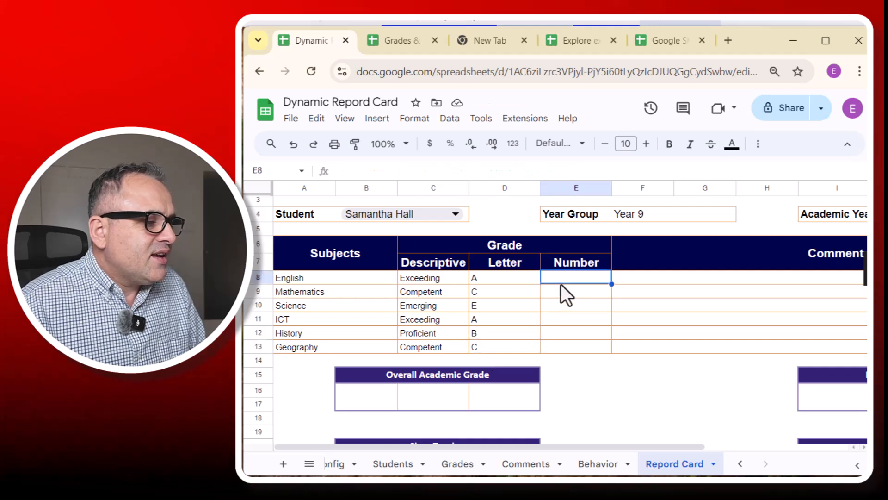
{"action": "left_click", "coordinate": [479, 280]}
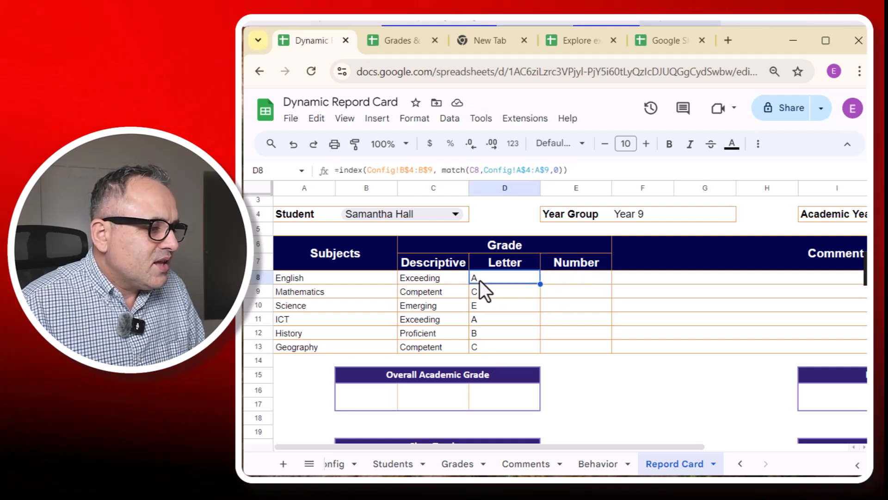
{"action": "left_click_drag", "start_coordinate": [580, 170], "coordinate": [309, 172]}
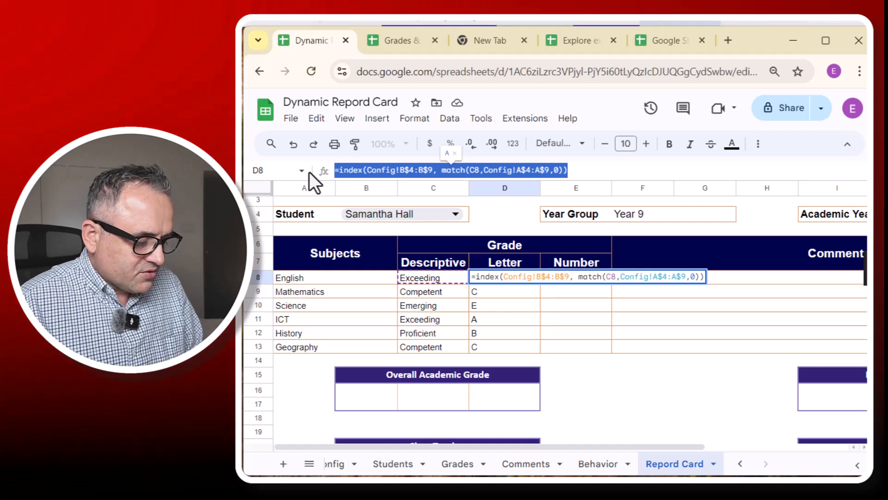
{"action": "key", "text": "Escape"}
{"action": "left_click", "coordinate": [332, 462]}
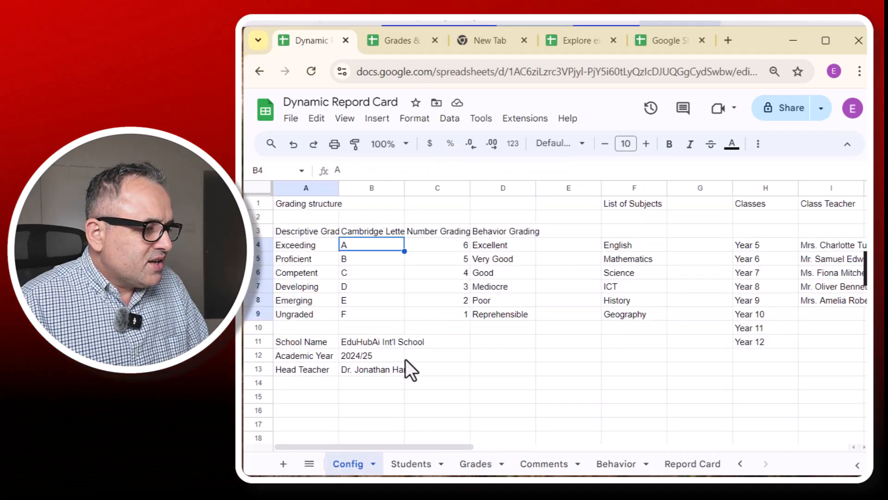
{"action": "left_click_drag", "start_coordinate": [452, 248], "coordinate": [454, 307]}
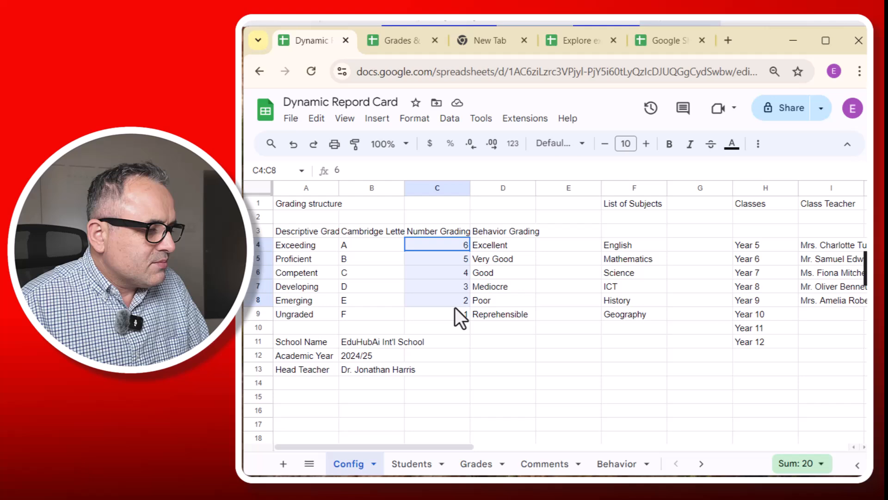
{"action": "left_click", "coordinate": [479, 464]}
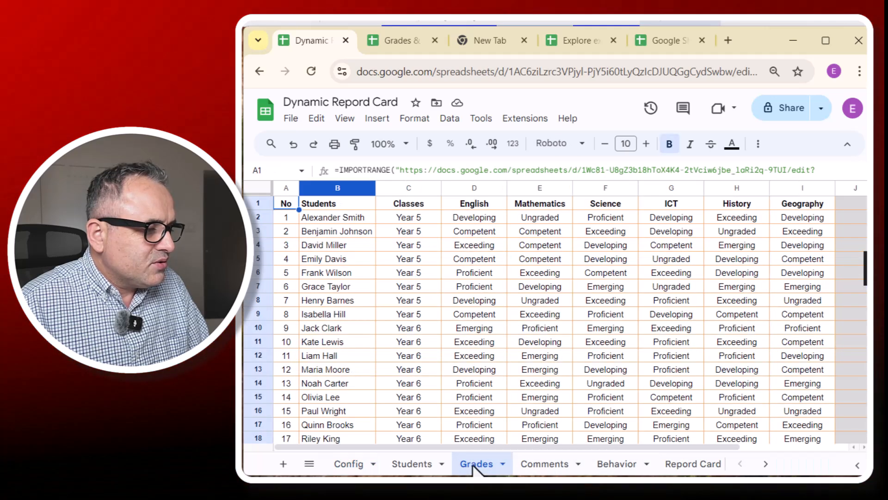
{"action": "left_click", "coordinate": [679, 465]}
{"action": "left_click", "coordinate": [563, 281]}
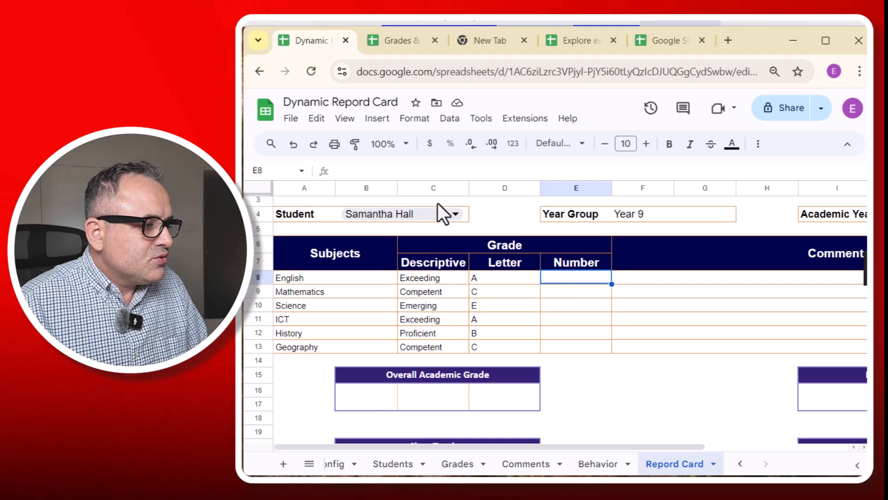
{"action": "left_click", "coordinate": [399, 176]}
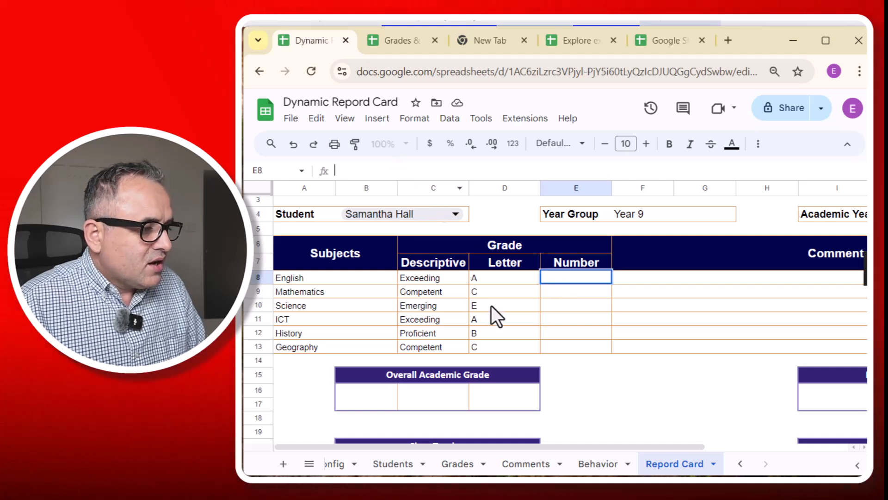
- Copy the text of the Letter formula in D8 unchanged into the English Number cell E8
{"action": "left_click", "coordinate": [497, 278]}
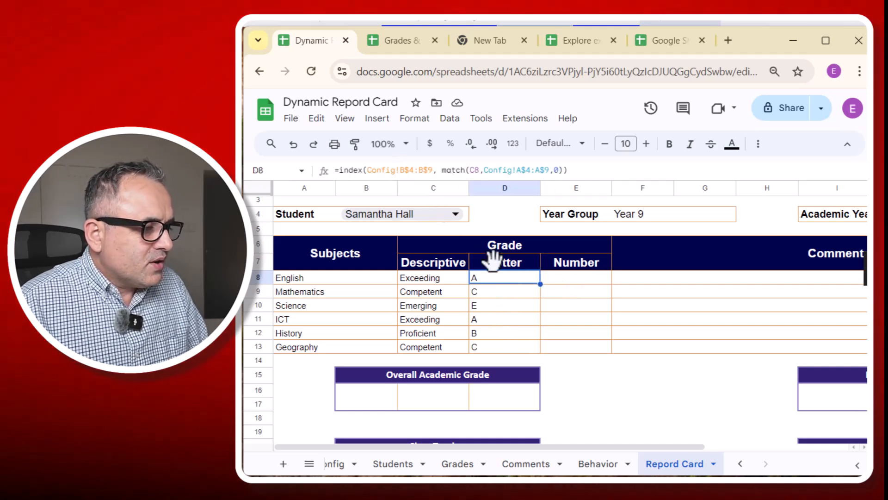
{"action": "left_click", "coordinate": [589, 170]}
{"action": "left_click_drag", "start_coordinate": [588, 170], "coordinate": [262, 158]}
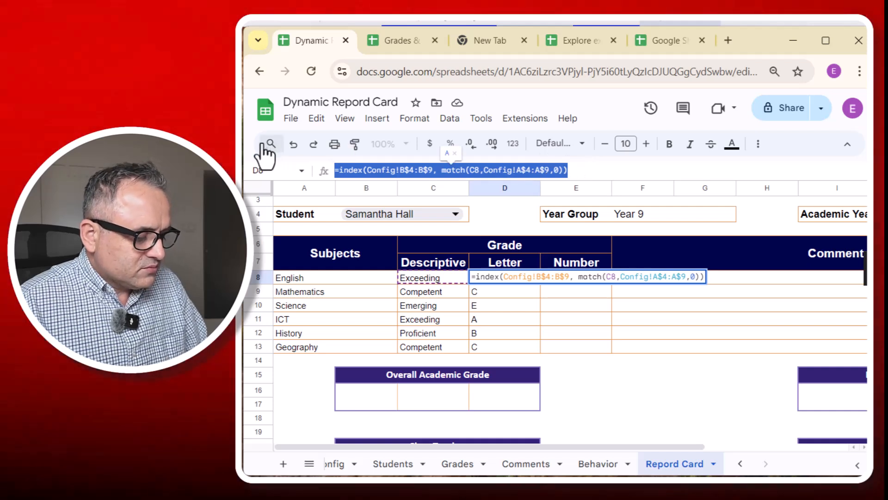
{"action": "key", "text": "Tab"}
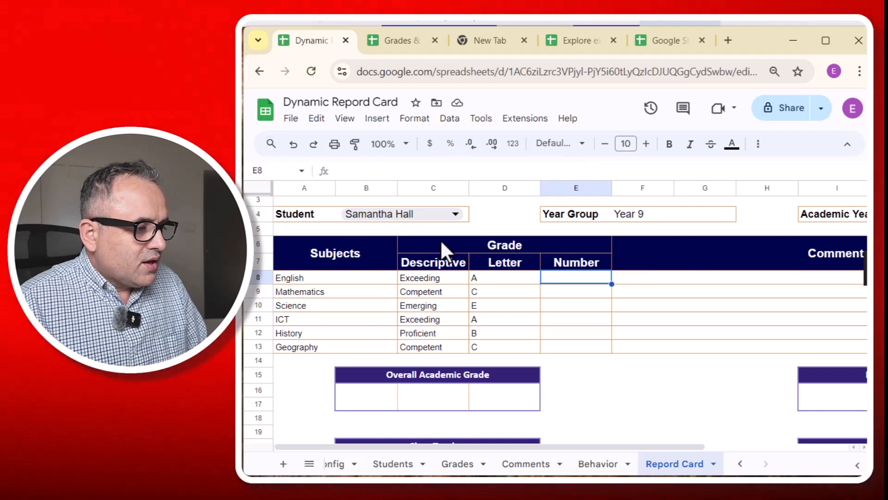
{"action": "left_click", "coordinate": [402, 169]}
{"action": "key", "text": "ctrl+v"}
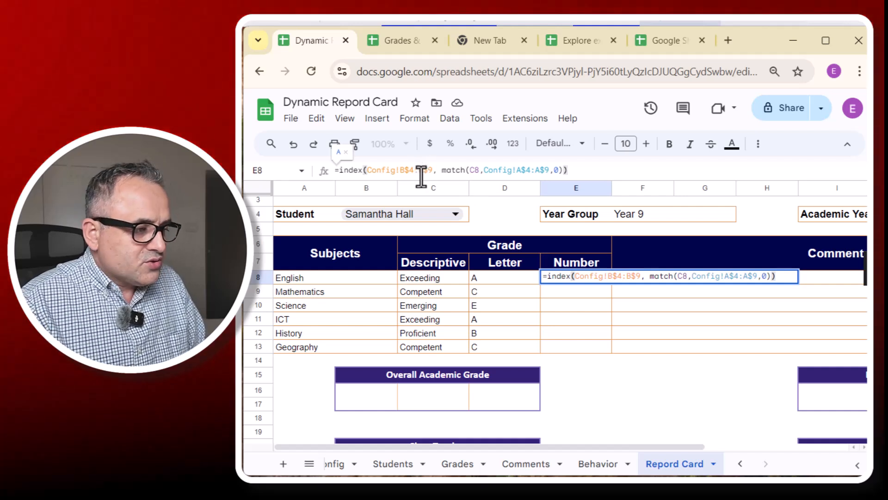
{"action": "key", "text": "Return"}
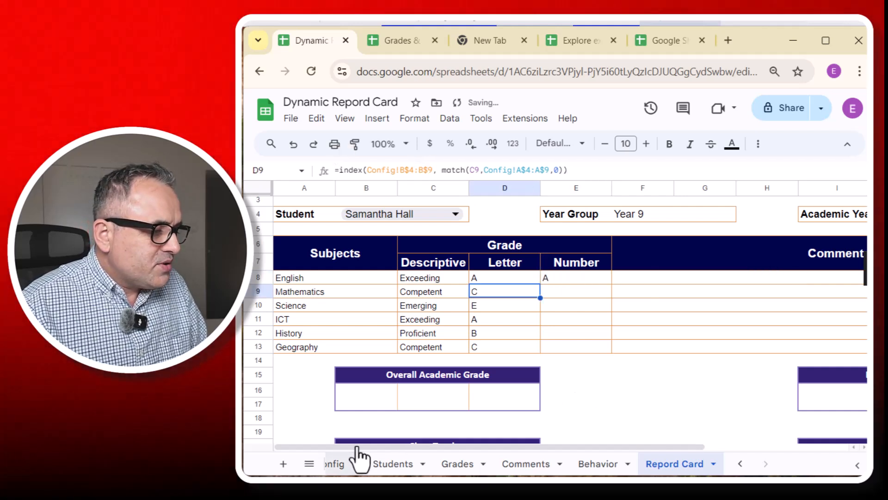
- Check the Number Grading column on the Config sheet and change the INDEX range in E8 to Config!C$4:C$9
{"action": "left_click", "coordinate": [346, 464]}
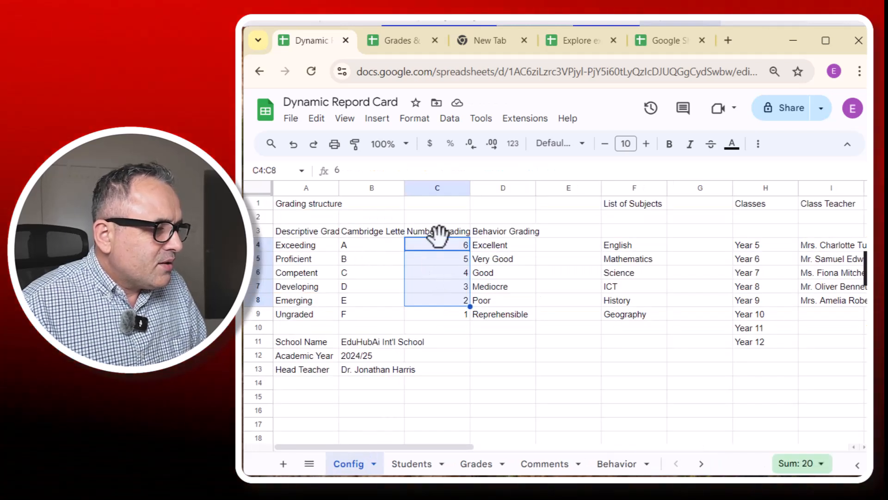
{"action": "left_click", "coordinate": [463, 244]}
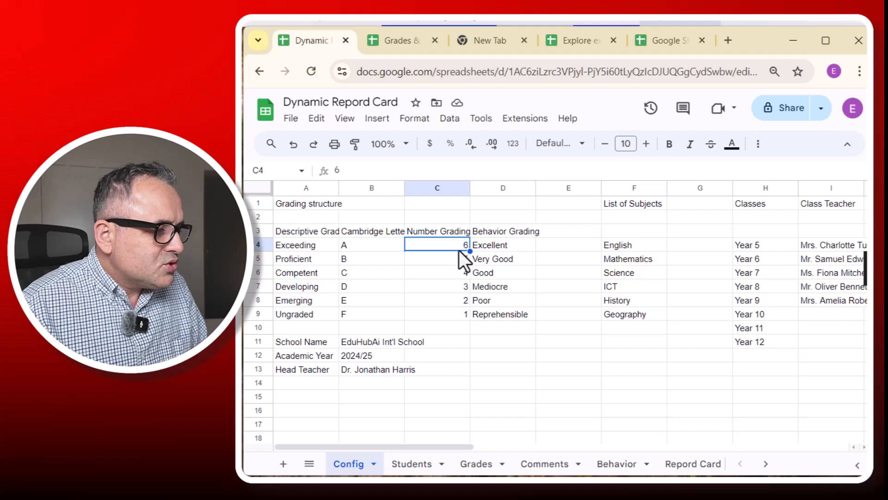
{"action": "left_click", "coordinate": [702, 464]}
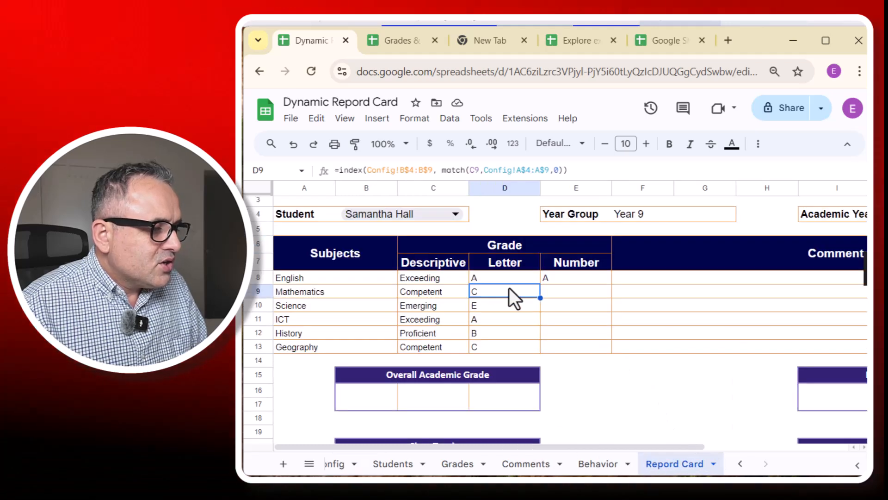
{"action": "left_click", "coordinate": [555, 280]}
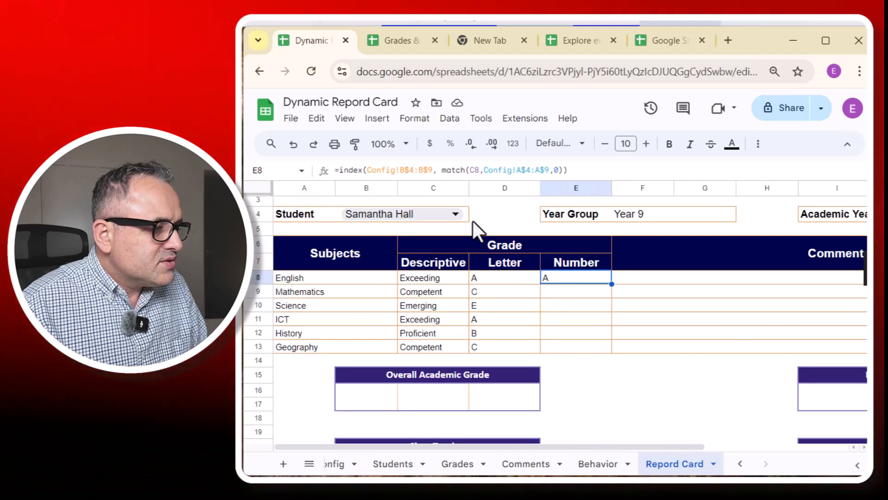
{"action": "left_click", "coordinate": [401, 170]}
{"action": "key", "text": "BackSpace"}
{"action": "type", "text": "c"}
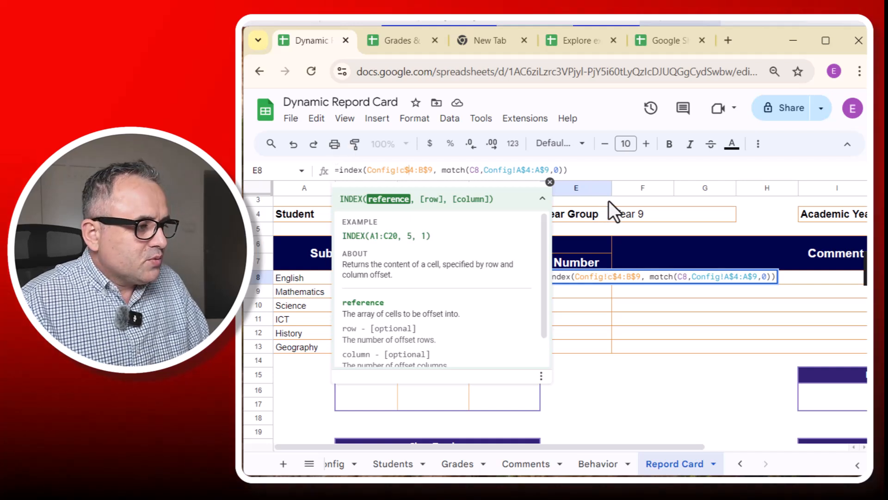
{"action": "key", "text": "Right"}
{"action": "key", "text": "BackSpace"}
{"action": "type", "text": "c"}
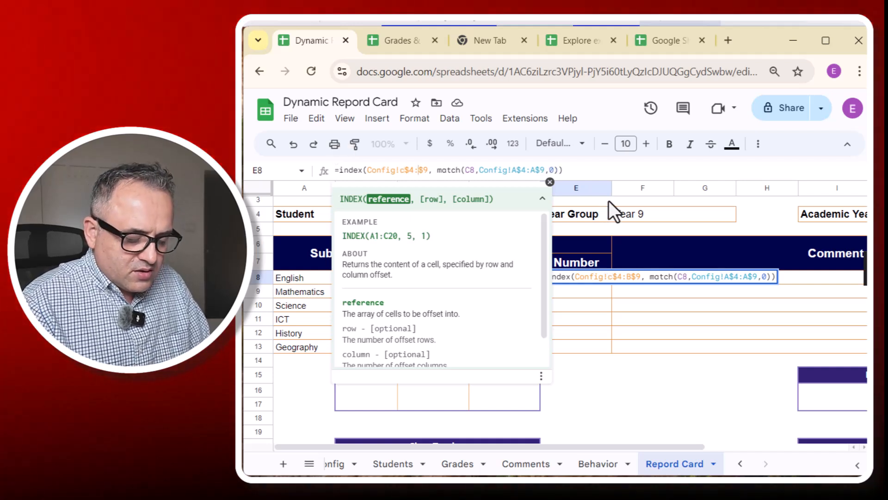
{"action": "key", "text": "Return"}
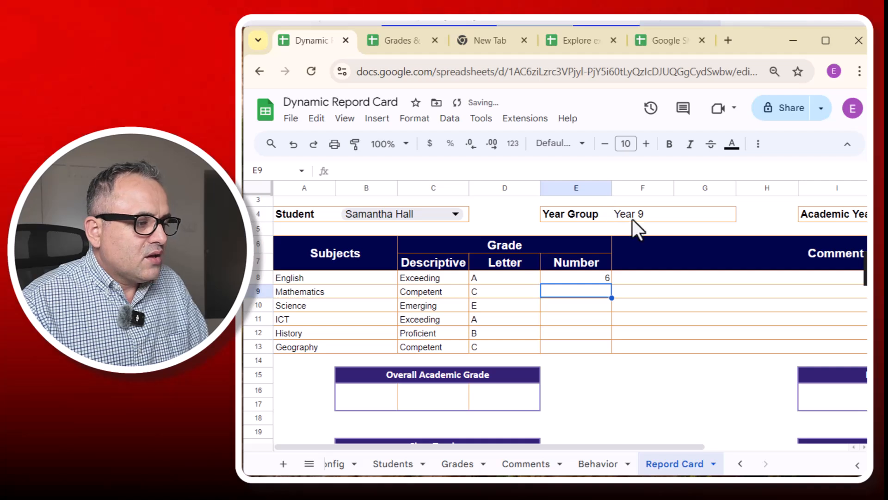
- Copy the English Number formula from E8 into E9:E13 and check the resulting formula in E9
{"action": "left_click", "coordinate": [595, 277]}
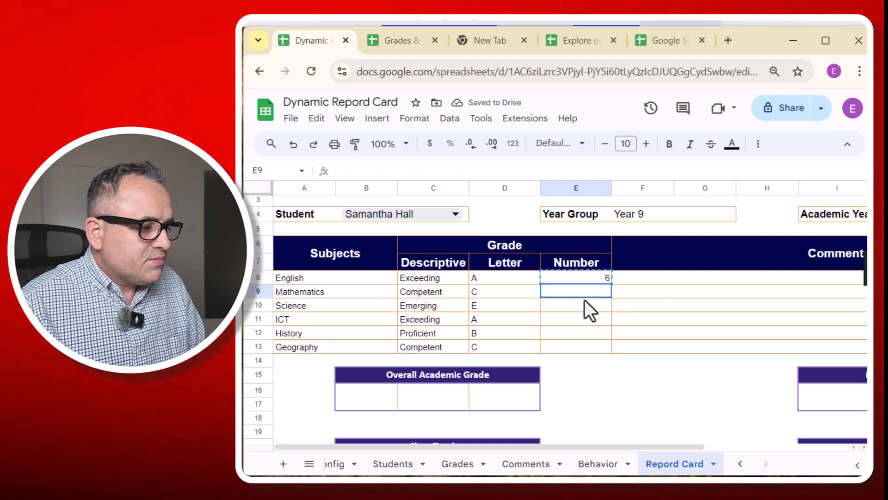
{"action": "left_click_drag", "start_coordinate": [585, 295], "coordinate": [584, 348]}
{"action": "key", "text": "ctrl+v"}
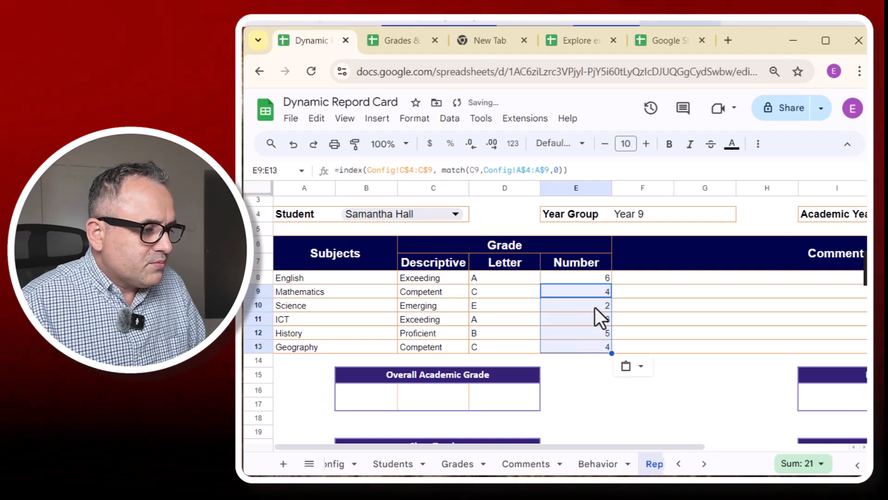
{"action": "left_click", "coordinate": [595, 292]}
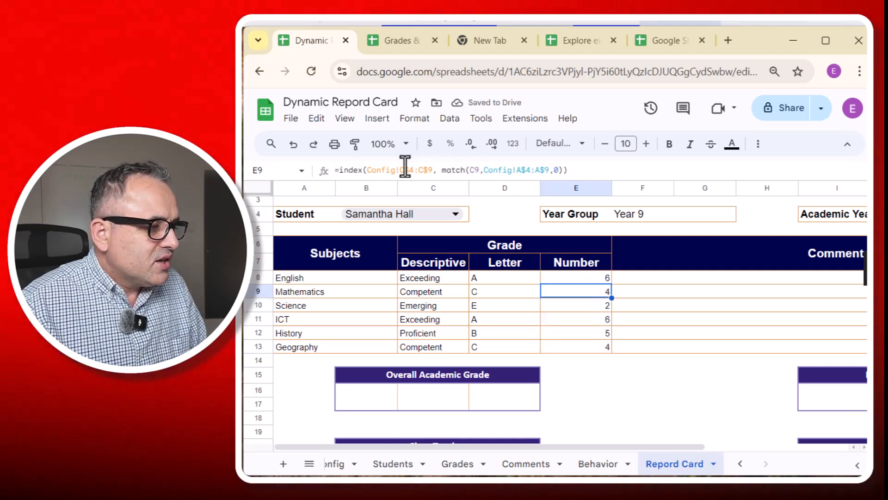
- Check the Descriptive formula in C8 as a model and start an INDEX formula in the English Comments cell F8
{"action": "left_click", "coordinate": [636, 276]}
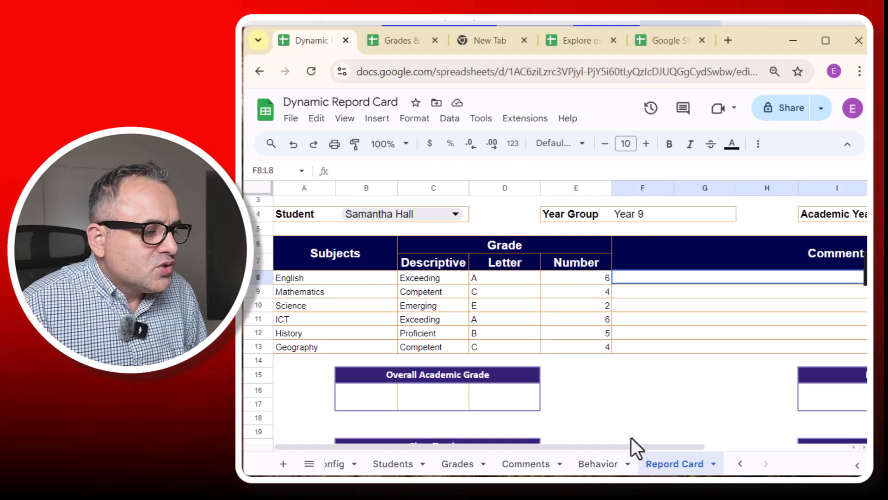
{"action": "left_click_drag", "start_coordinate": [623, 448], "coordinate": [656, 450]}
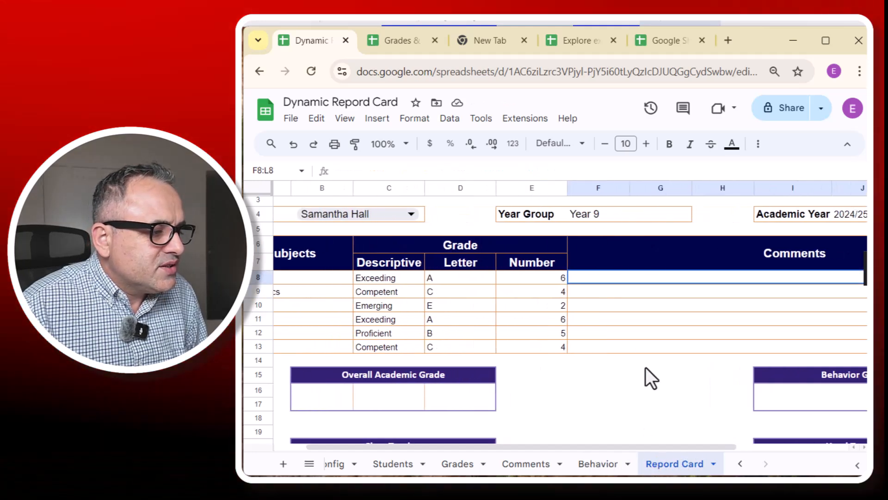
{"action": "left_click", "coordinate": [606, 291]}
{"action": "left_click", "coordinate": [604, 275]}
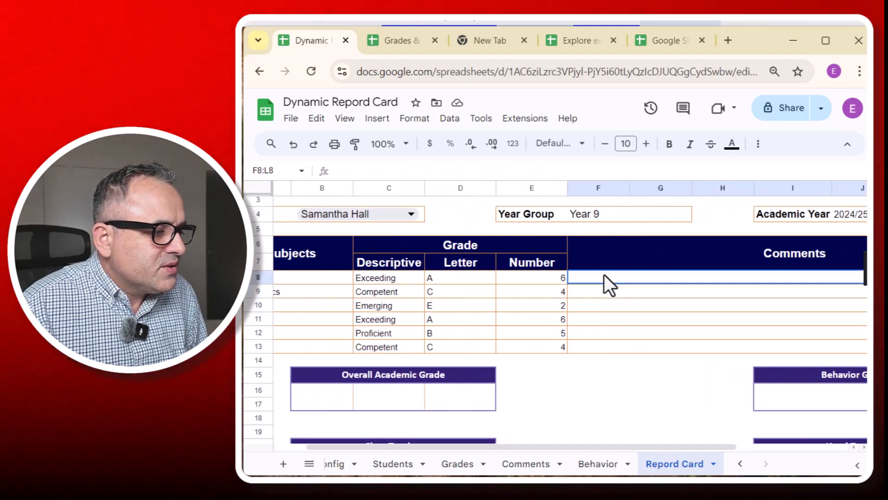
{"action": "left_click", "coordinate": [372, 277]}
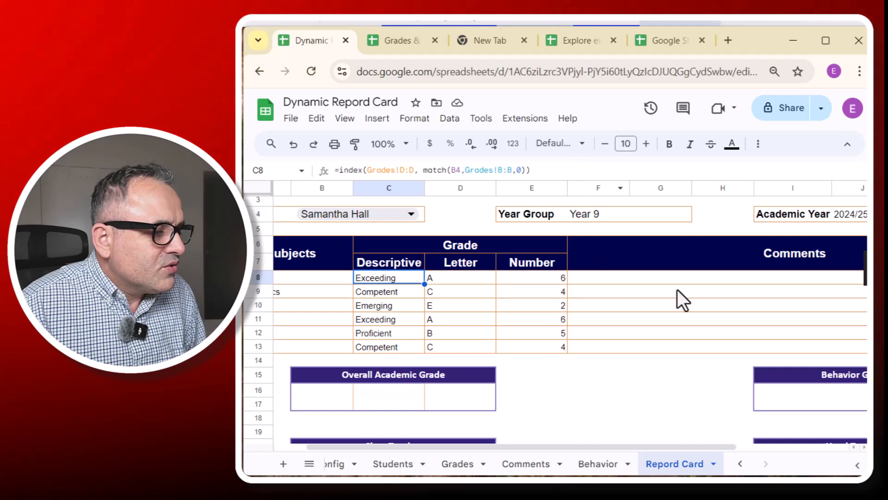
{"action": "left_click", "coordinate": [663, 279]}
{"action": "type", "text": "="}
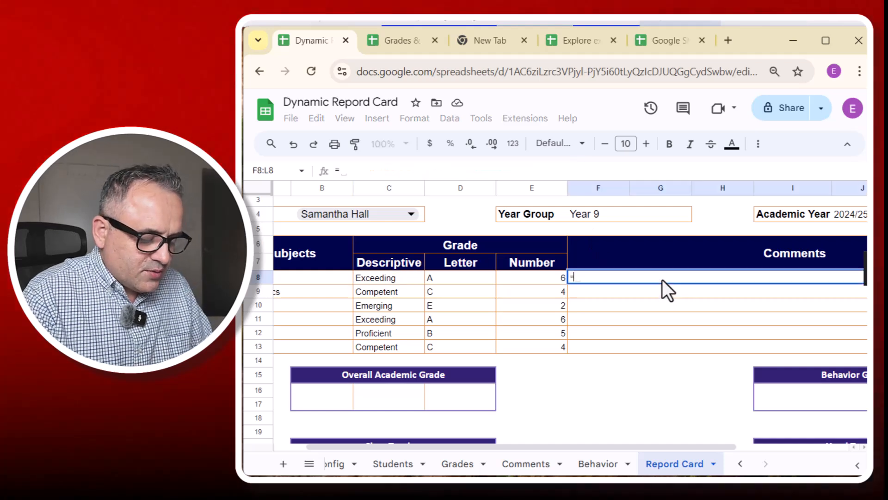
{"action": "type", "text": "index("}
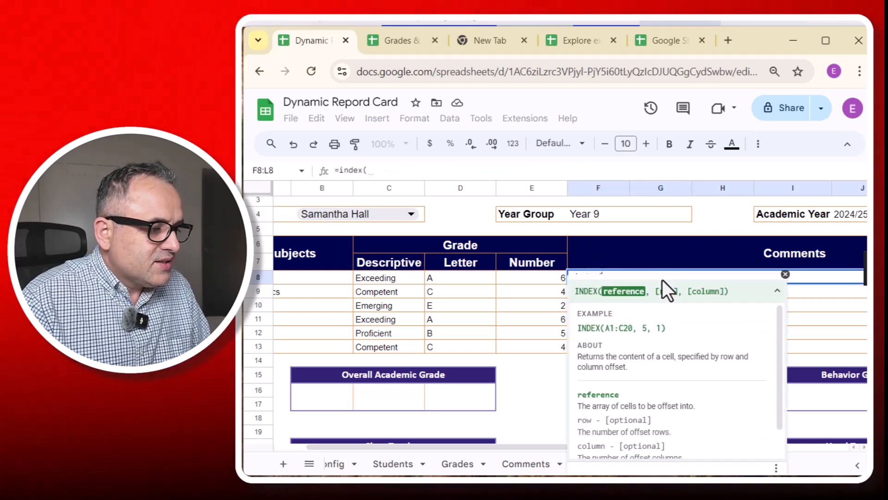
- Set the INDEX reference in the F8 formula to the English column Comments!D:D and open a nested MATCH function
{"action": "left_click", "coordinate": [526, 464]}
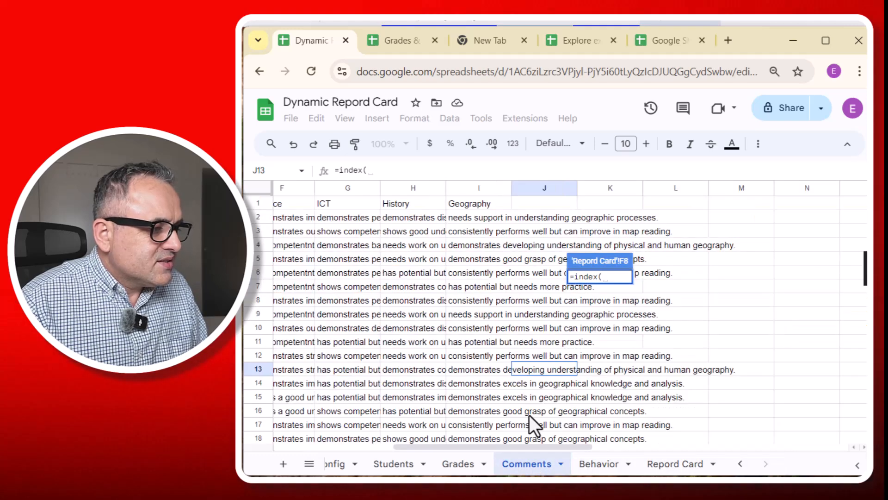
{"action": "scroll", "coordinate": [529, 423], "scroll_direction": "left", "scroll_amount": 5}
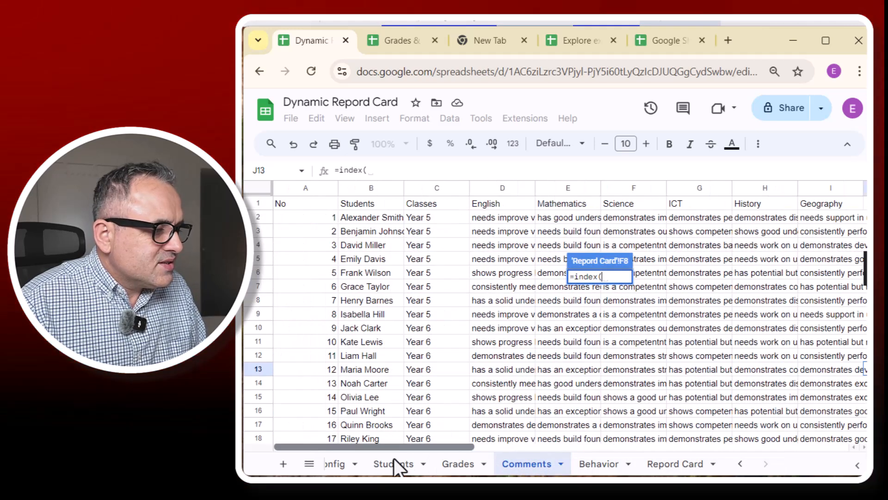
{"action": "left_click", "coordinate": [496, 187]}
{"action": "type", "text": ", mat"}
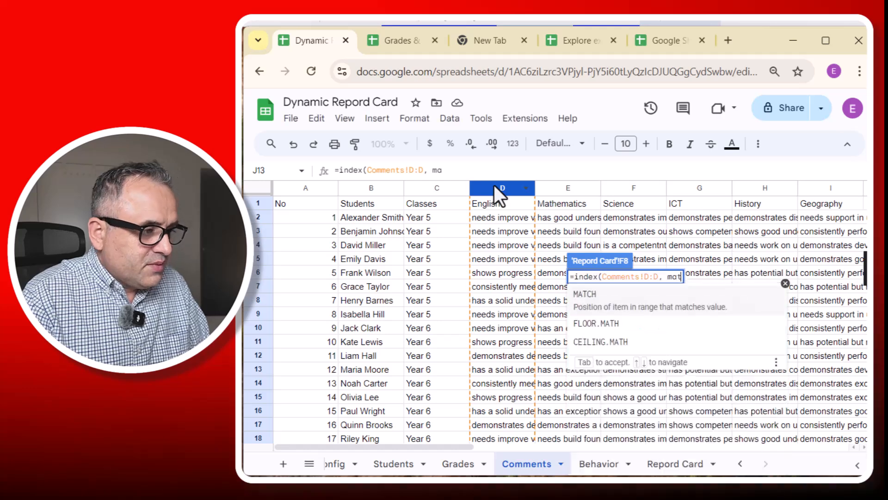
{"action": "type", "text": "ch("}
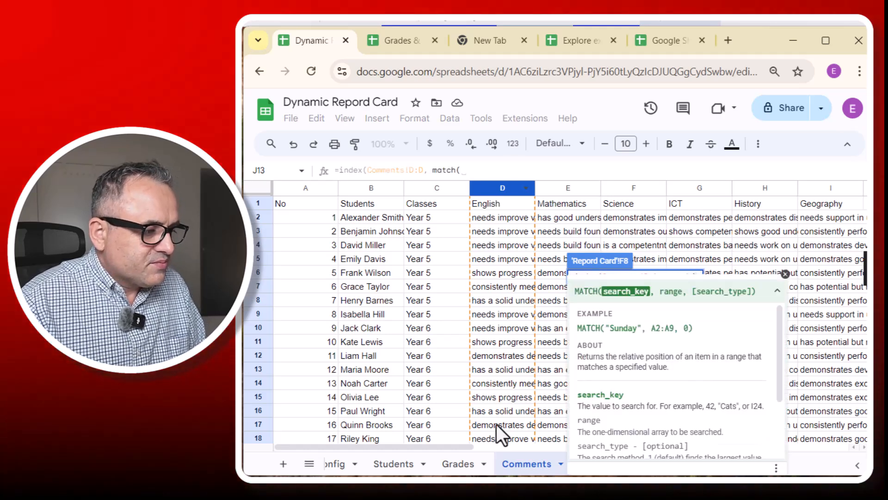
- Complete the F8 formula by matching the student in B4 against Comments!B:B with search type 0
{"action": "left_click", "coordinate": [697, 465]}
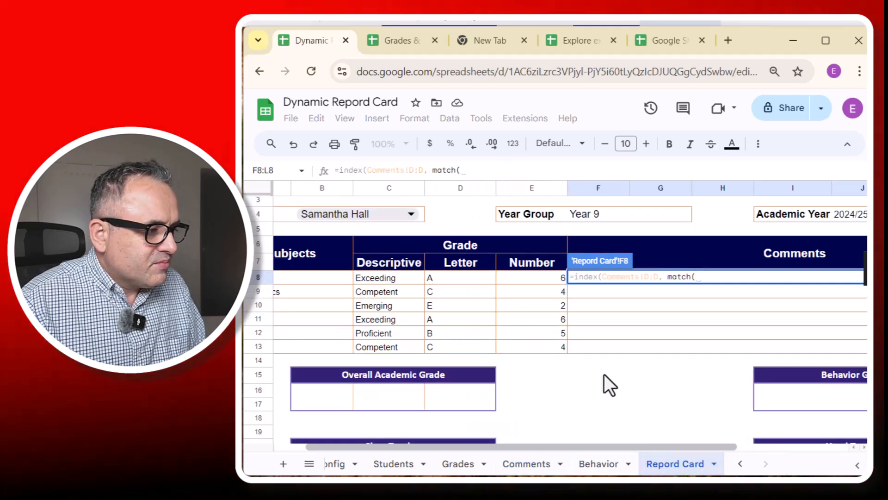
{"action": "left_click", "coordinate": [293, 217]}
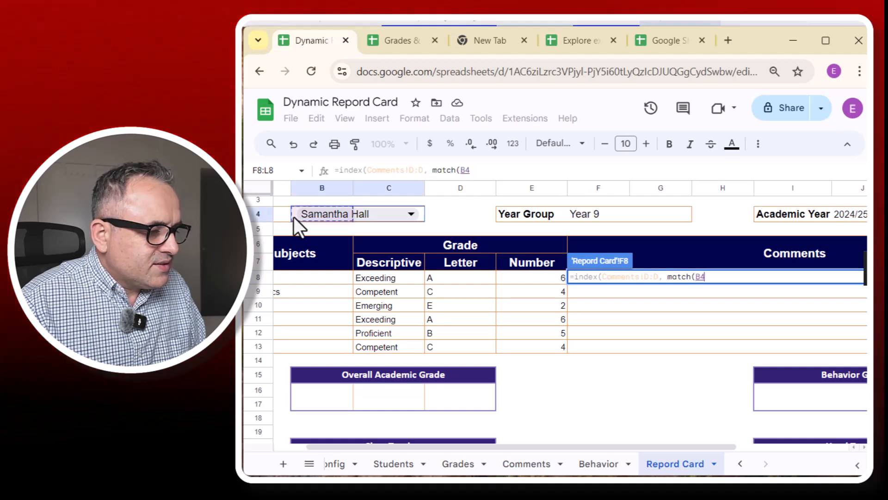
{"action": "type", "text": ","}
{"action": "left_click", "coordinate": [526, 464]}
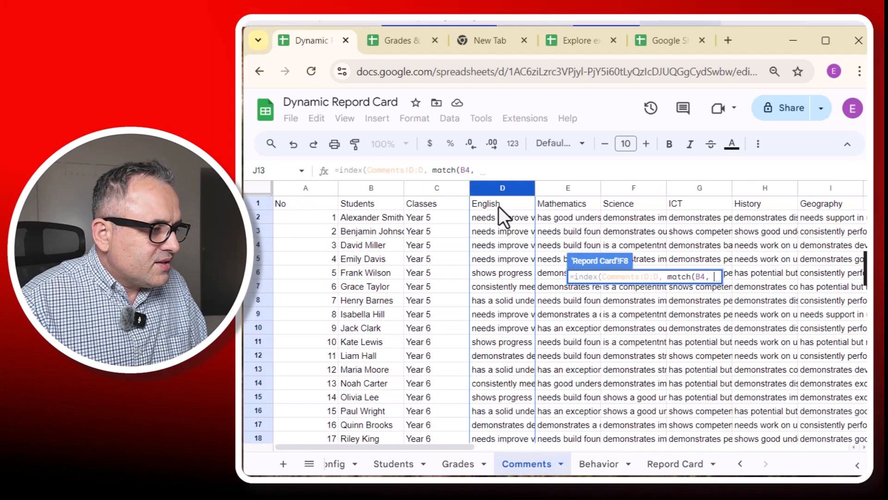
{"action": "left_click", "coordinate": [350, 186]}
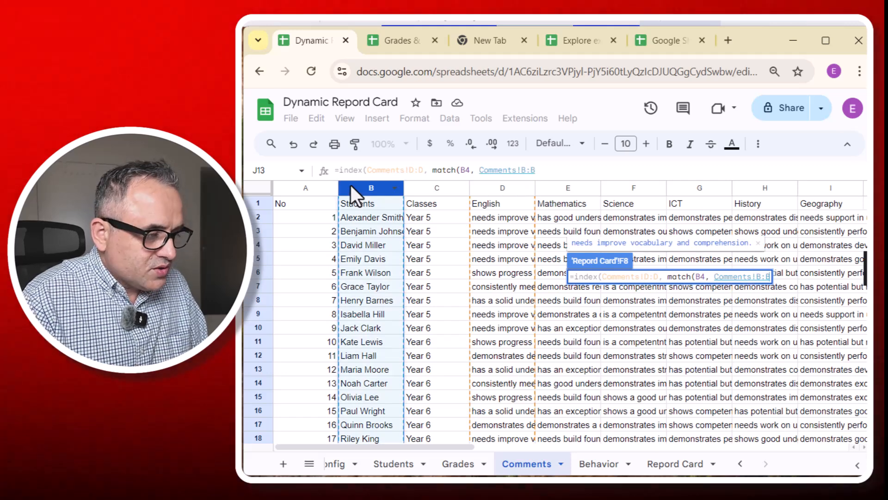
{"action": "type", "text": ", "}
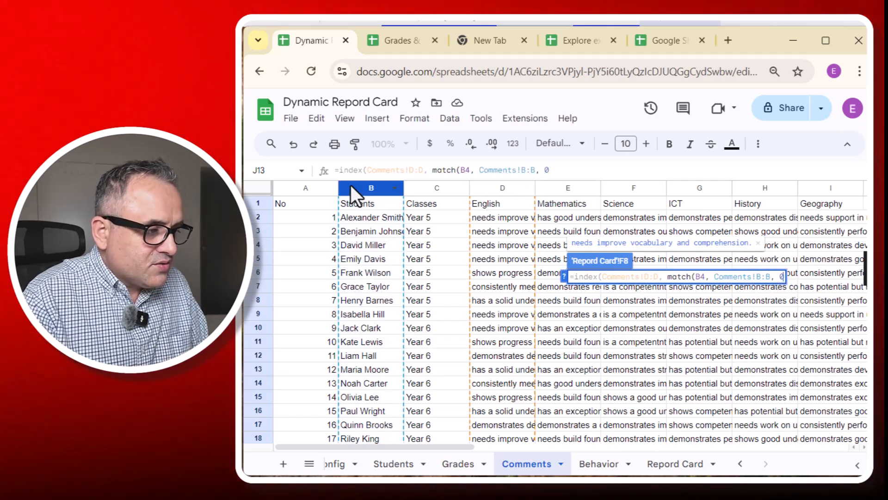
{"action": "type", "text": "0))"}
{"action": "key", "text": "Return"}
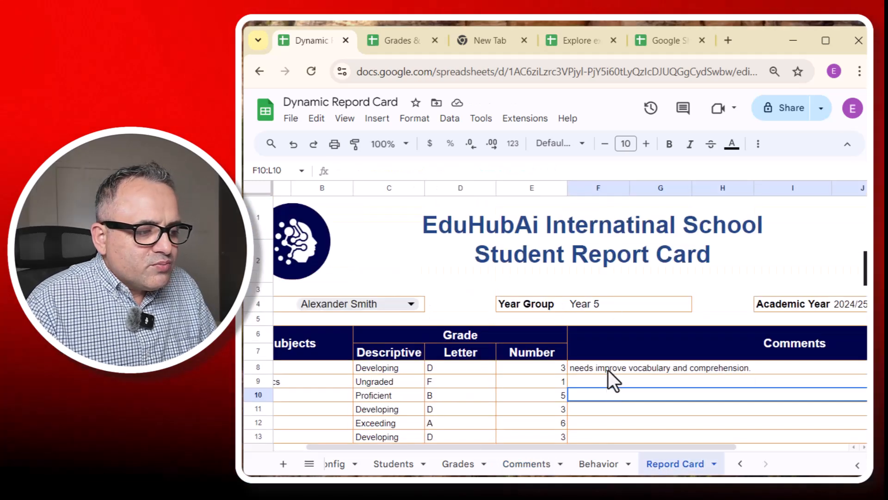
- Review the F8 formula and trace its English comment through the imported Comments sheet to cell D2 in the source Grades & Comments spreadsheet
{"action": "left_click", "coordinate": [609, 370]}
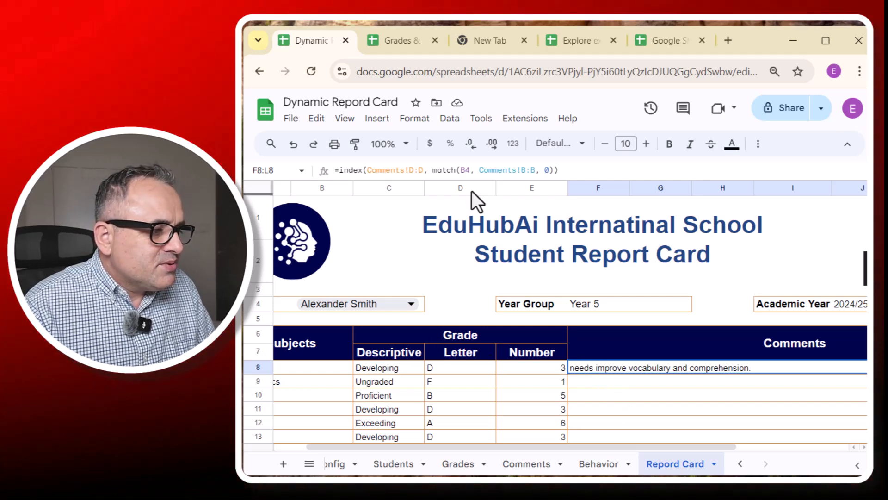
{"action": "double_click", "coordinate": [623, 373]}
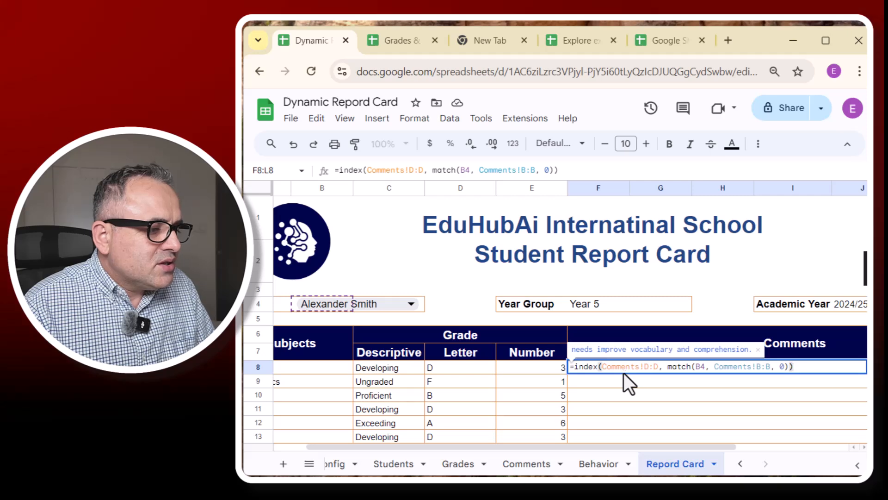
{"action": "key", "text": "Escape"}
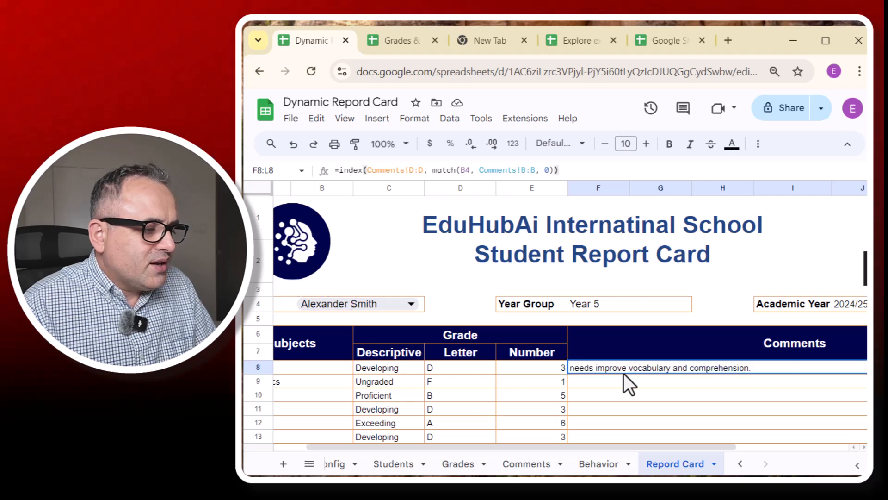
{"action": "left_click", "coordinate": [527, 464]}
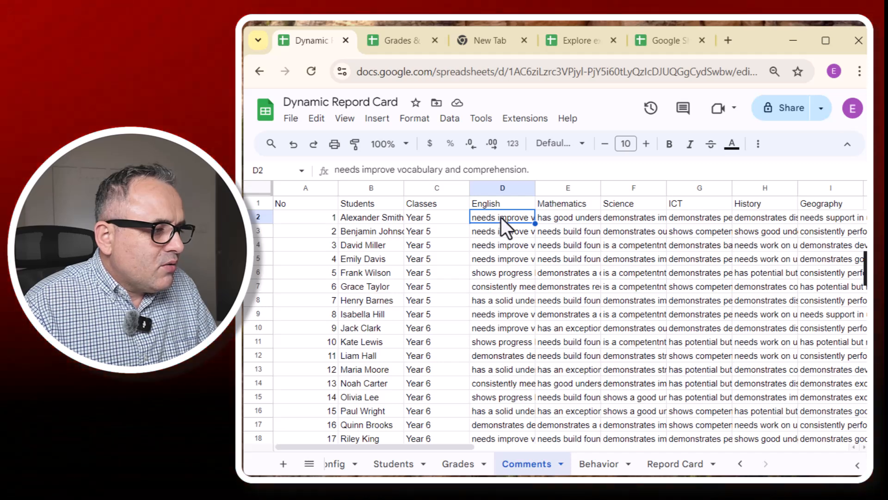
{"action": "left_click", "coordinate": [279, 204]}
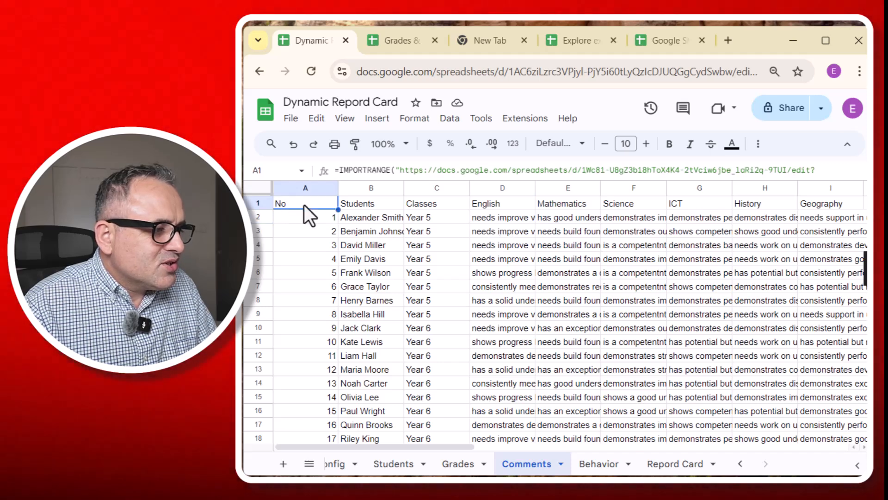
{"action": "left_click", "coordinate": [398, 43]}
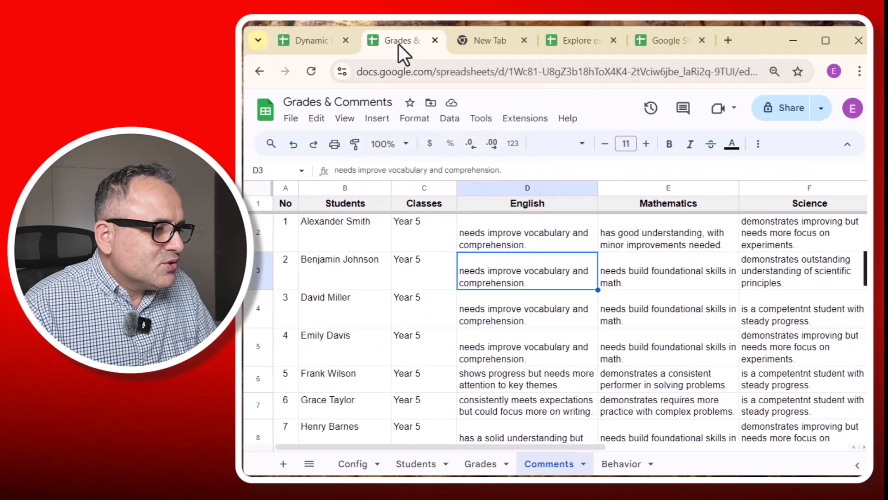
{"action": "left_click", "coordinate": [500, 231]}
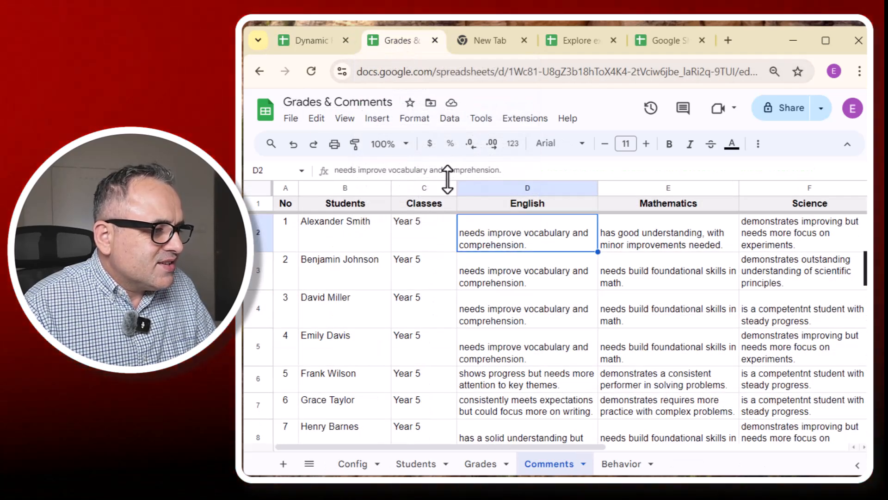
- Correct the first student's English comment in D2 to read "needs to improve vocabulary and comprehension."
{"action": "double_click", "coordinate": [478, 233]}
{"action": "left_click", "coordinate": [487, 225]}
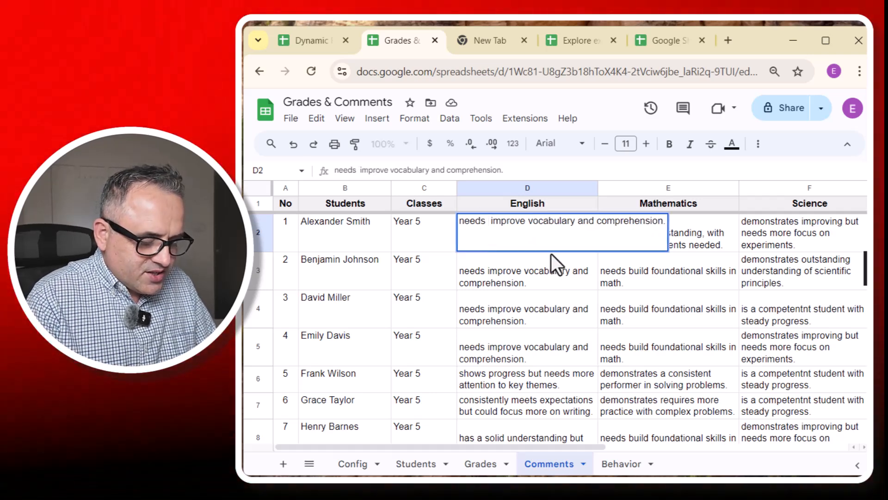
{"action": "type", "text": "1"}
{"action": "key", "text": "BackSpace"}
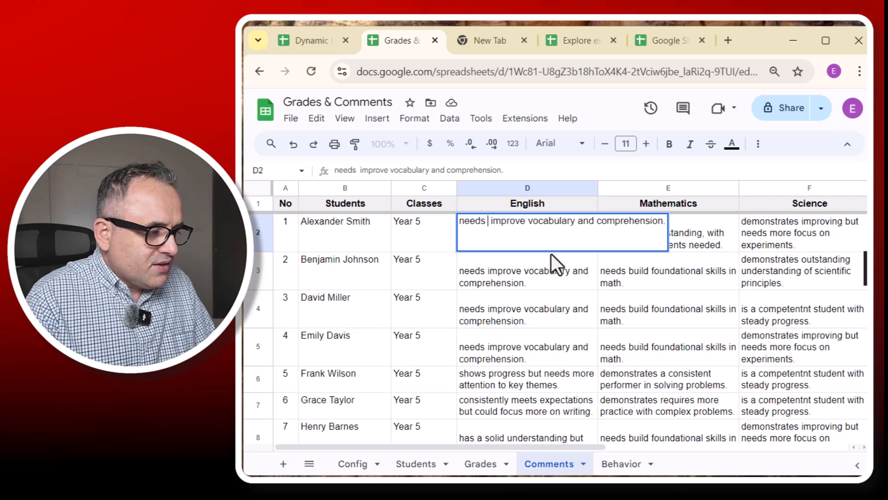
{"action": "type", "text": "to"}
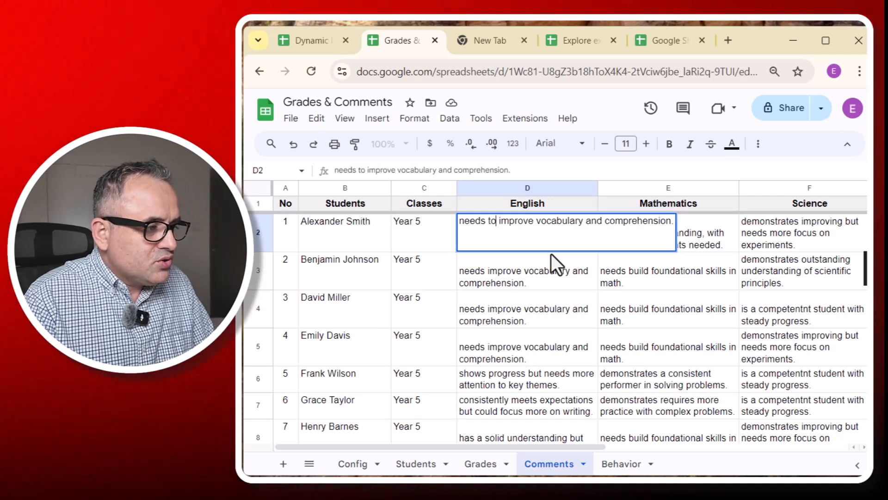
{"action": "key", "text": "Return"}
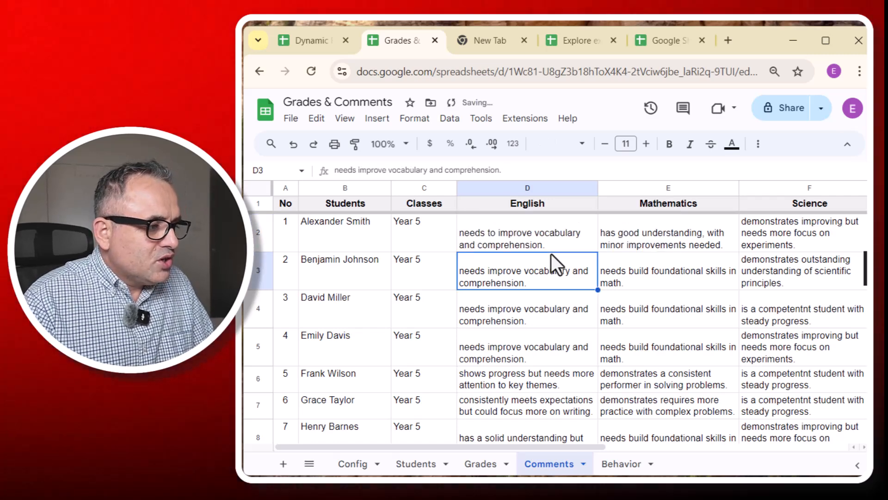
- Check the corrected English comment in the Dynamic Repord Card spreadsheet, on its Comments sheet and in F8 of the Repord Card sheet
{"action": "left_click", "coordinate": [324, 51]}
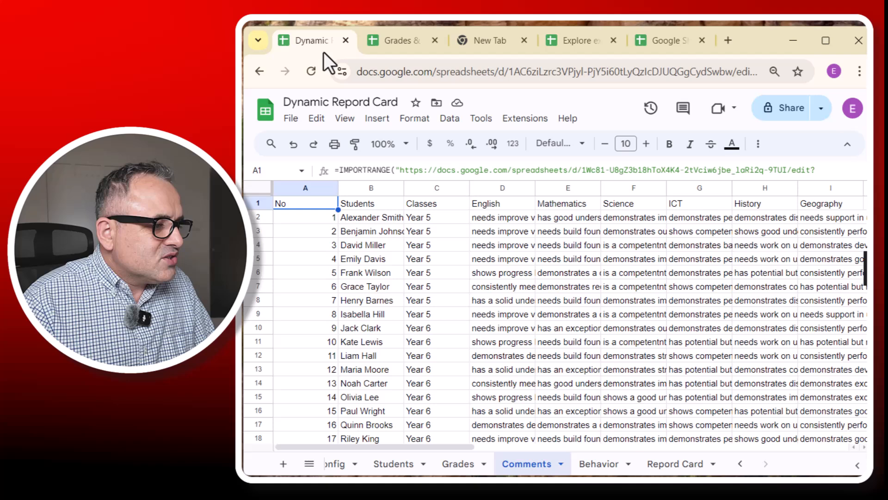
{"action": "left_click", "coordinate": [507, 221]}
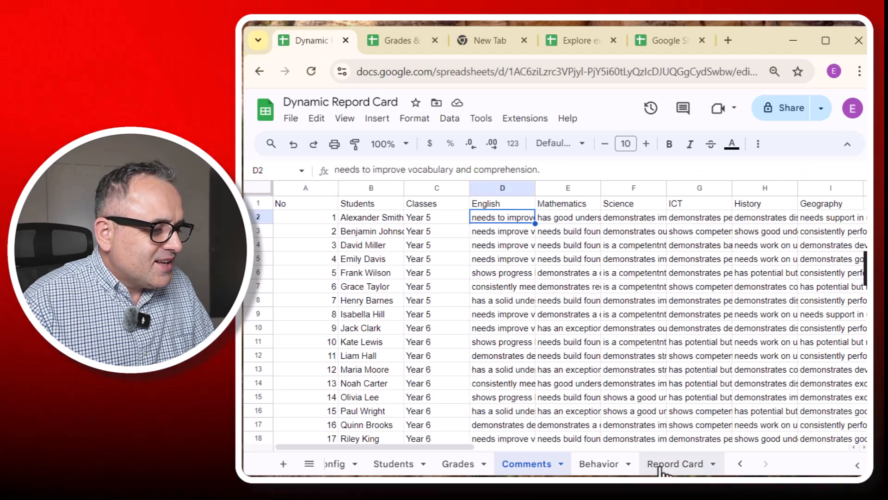
{"action": "left_click", "coordinate": [675, 463]}
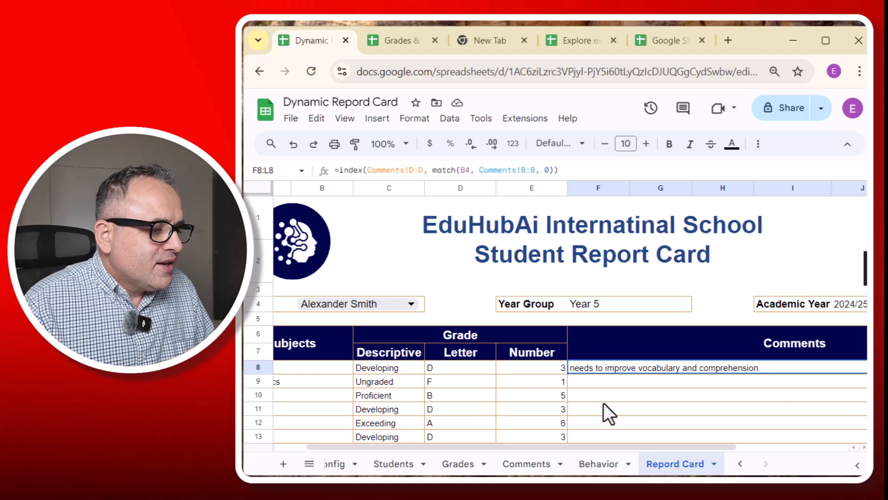
{"action": "left_click", "coordinate": [634, 385]}
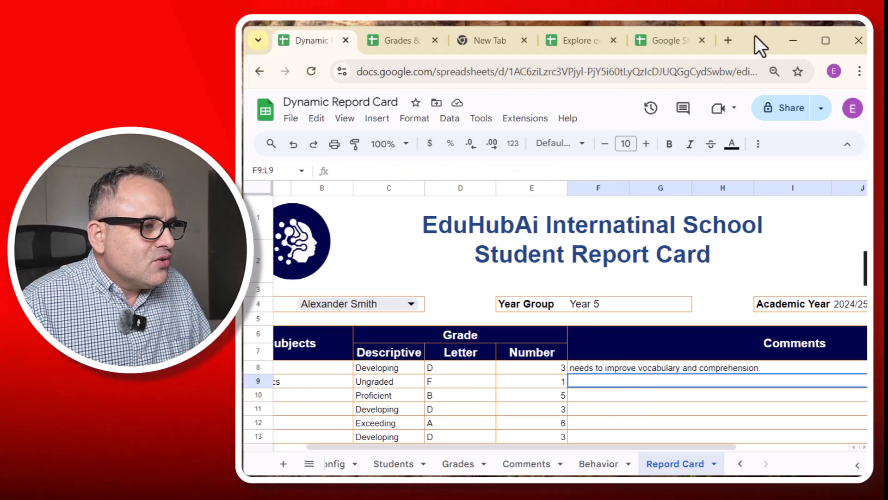
{"action": "left_click_drag", "start_coordinate": [772, 40], "coordinate": [771, 34]}
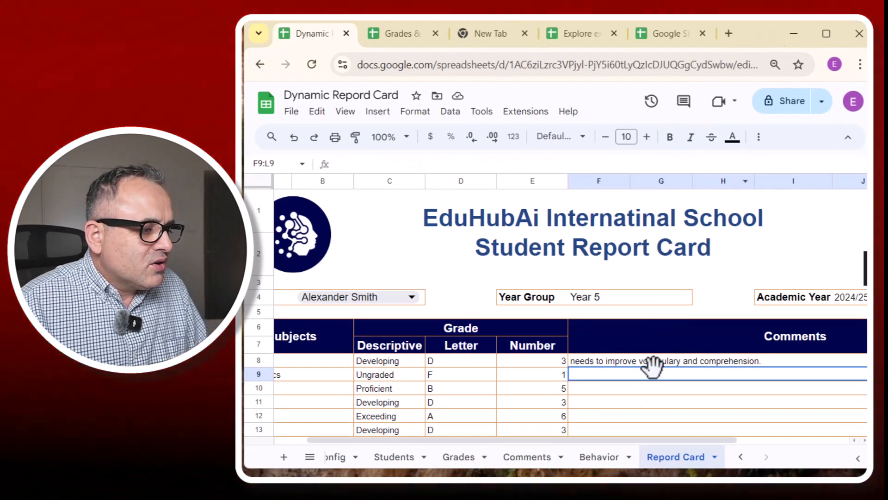
{"action": "scroll", "coordinate": [649, 363], "scroll_direction": "down", "scroll_amount": 2}
{"action": "left_click", "coordinate": [633, 291]}
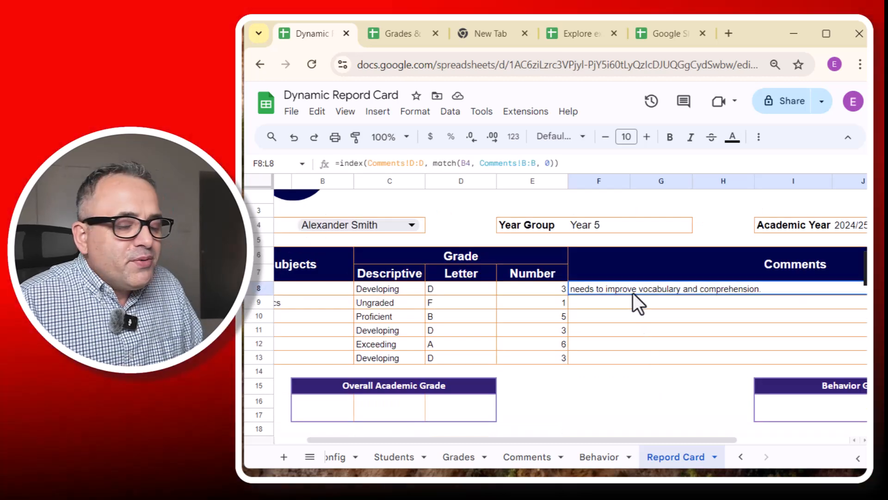
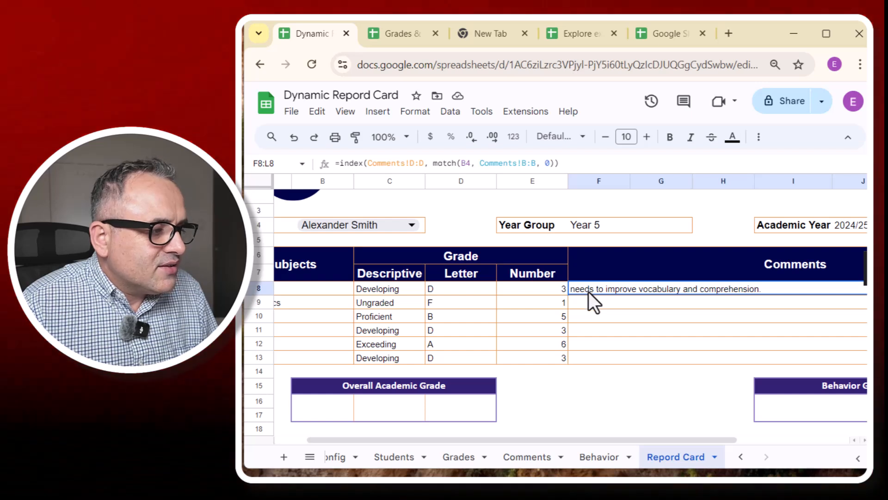
- Wrap the English comment's INDEX/MATCH formula in F8 in CONCATENATE, with the text "tatata" as its first argument
{"action": "left_click", "coordinate": [339, 164]}
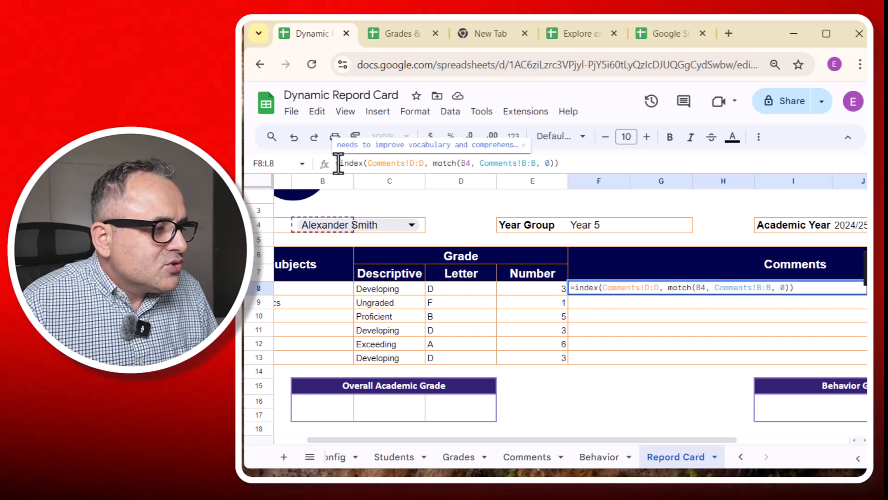
{"action": "left_click_drag", "start_coordinate": [339, 165], "coordinate": [636, 159]}
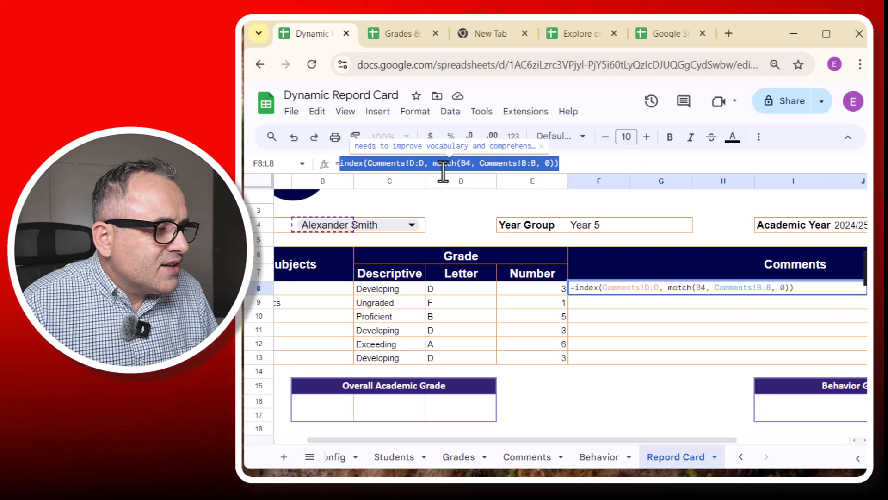
{"action": "left_click", "coordinate": [339, 164]}
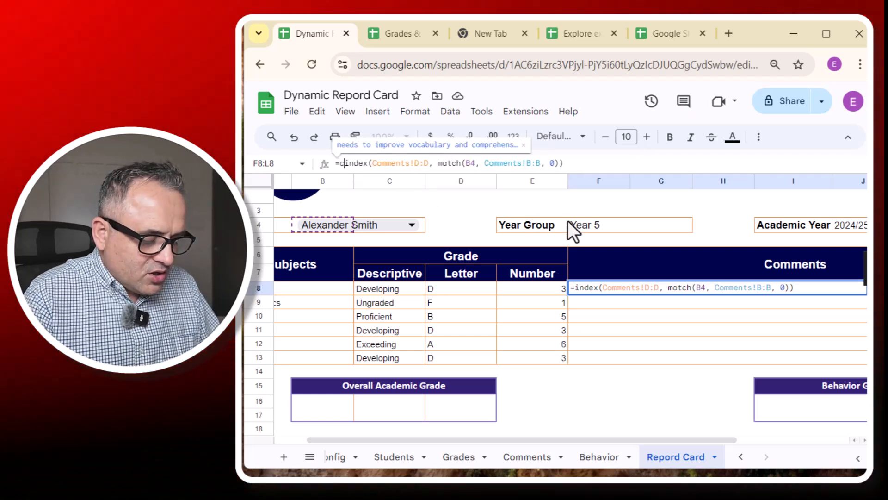
{"action": "type", "text": "concat"}
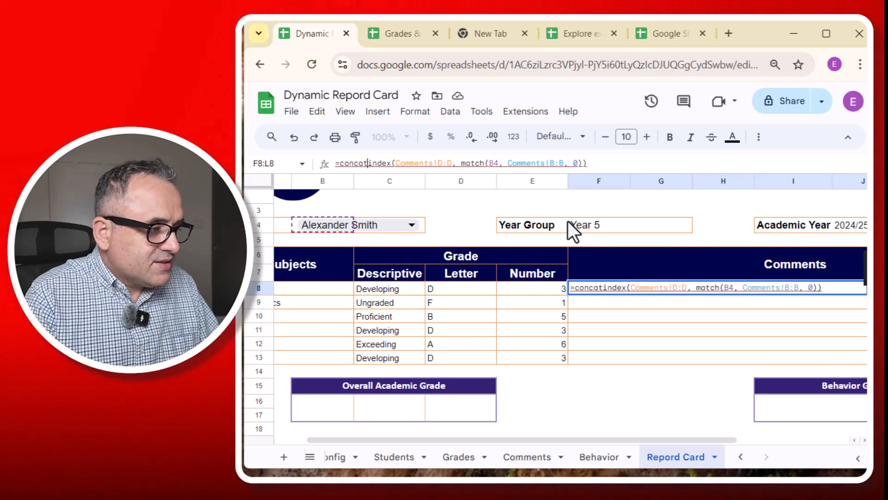
{"action": "type", "text": "enate"}
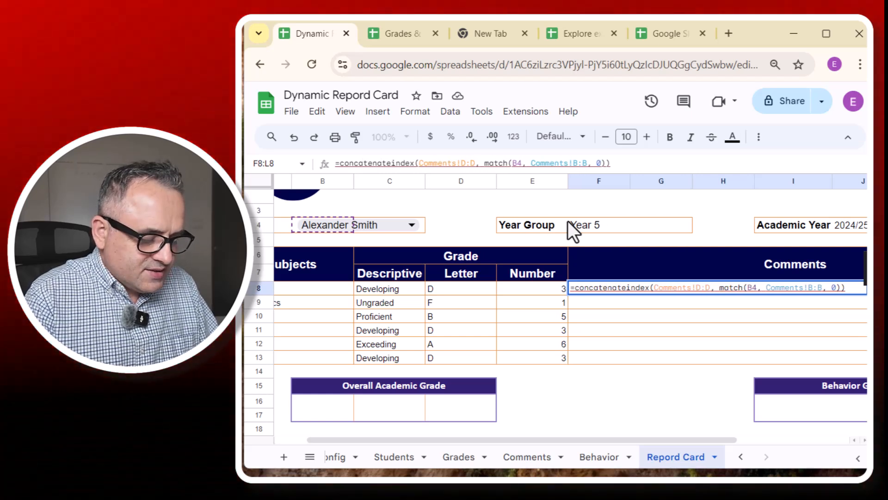
{"action": "type", "text": "("}
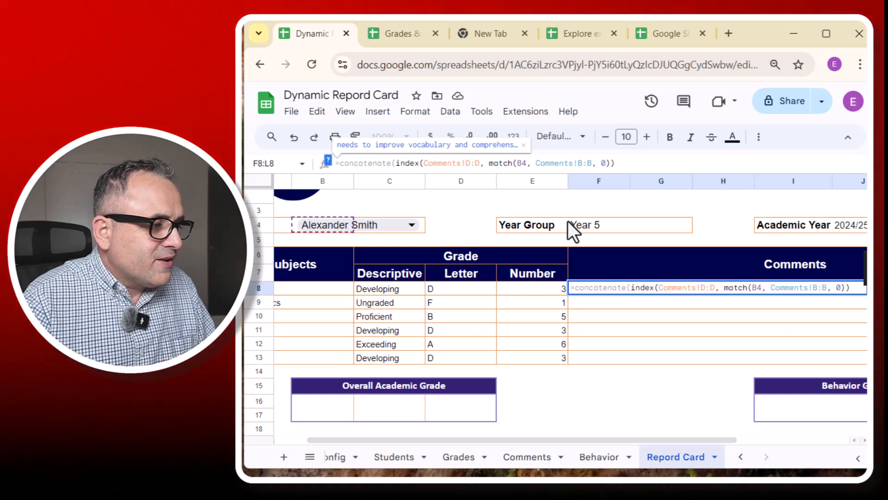
{"action": "type", "text": "\"\","}
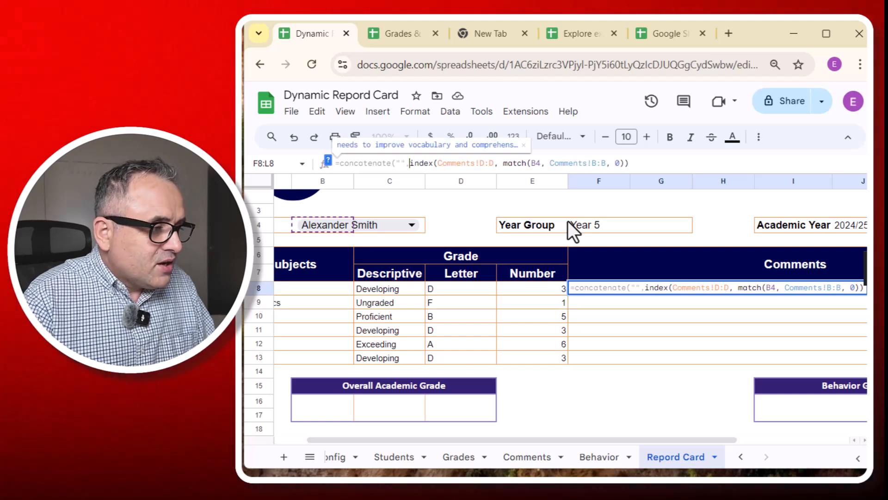
{"action": "left_click", "coordinate": [401, 163]}
{"action": "type", "text": "tatata"}
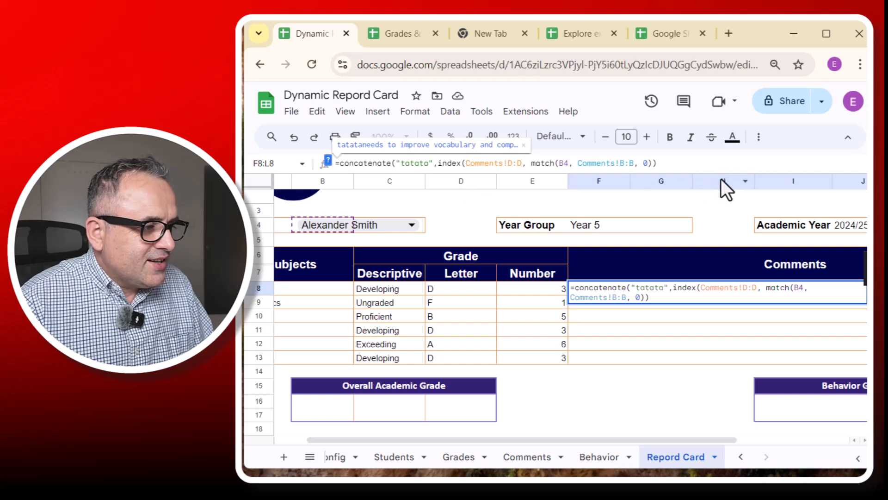
{"action": "left_click", "coordinate": [698, 162]}
{"action": "type", "text": ")"}
{"action": "key", "text": "Return"}
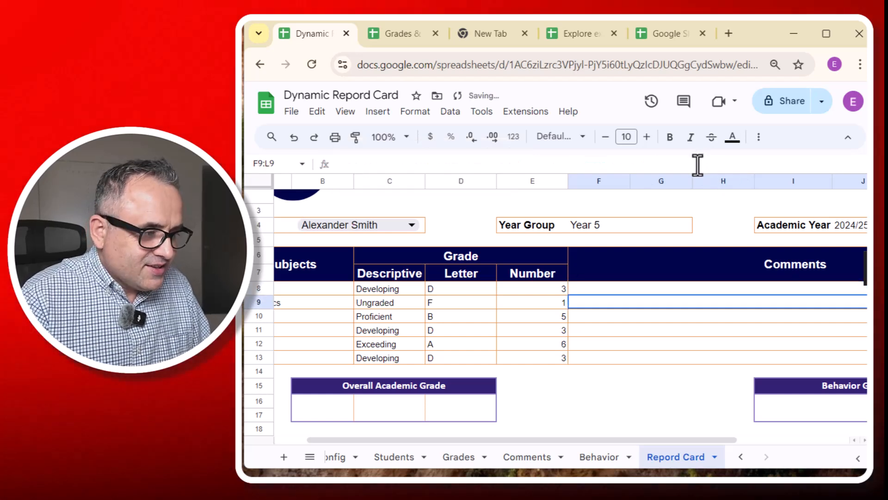
- Add a trailing space inside the quoted "tatata" text of the F8 formula
{"action": "double_click", "coordinate": [591, 287]}
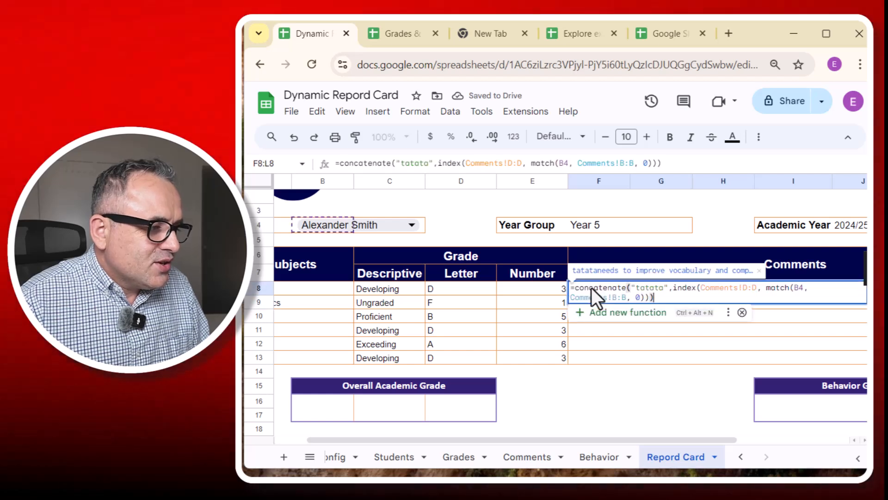
{"action": "left_click", "coordinate": [428, 163]}
{"action": "key", "text": "Return"}
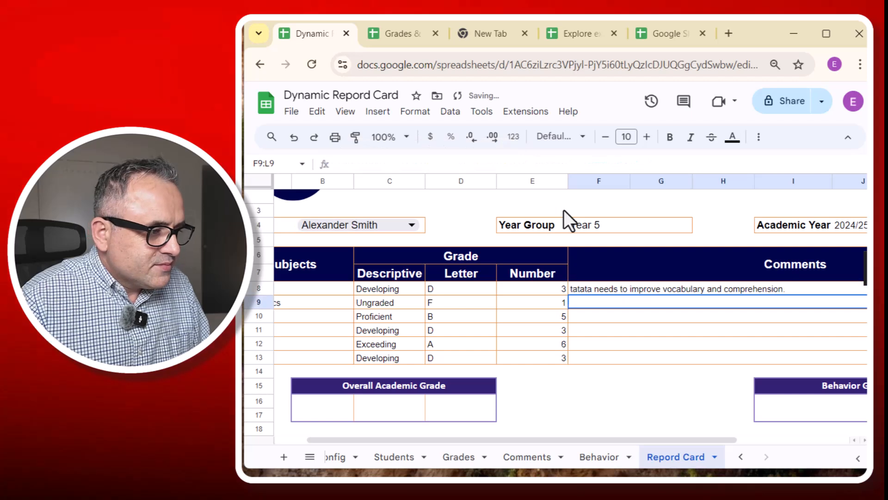
- Replace the quoted "tatata " text in the F8 formula with a reference to the student name cell B4
{"action": "left_click", "coordinate": [643, 292]}
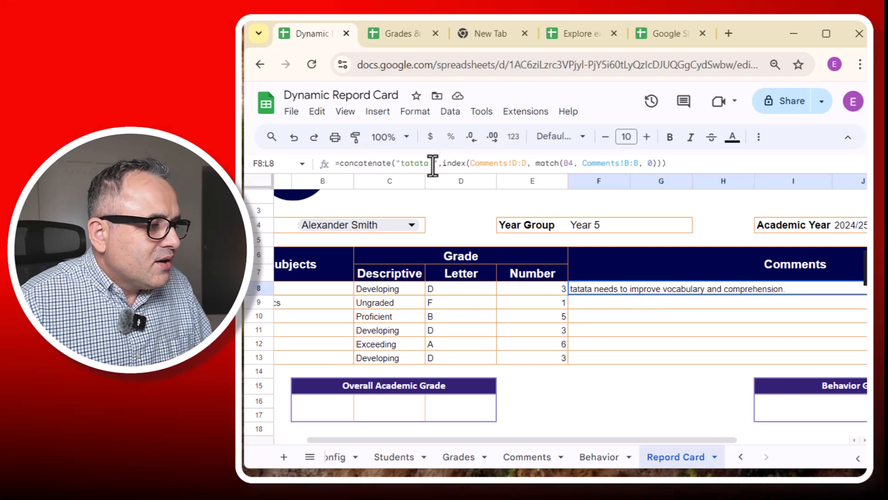
{"action": "left_click_drag", "start_coordinate": [436, 163], "coordinate": [395, 163]}
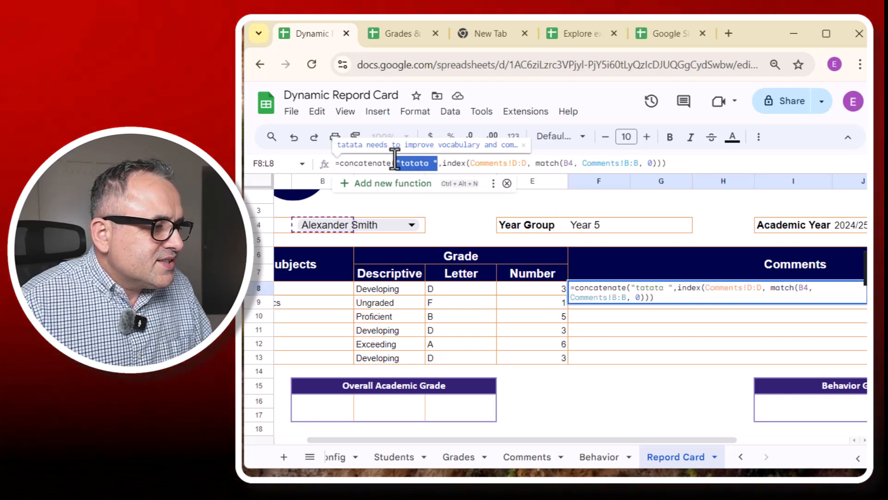
{"action": "key", "text": "BackSpace"}
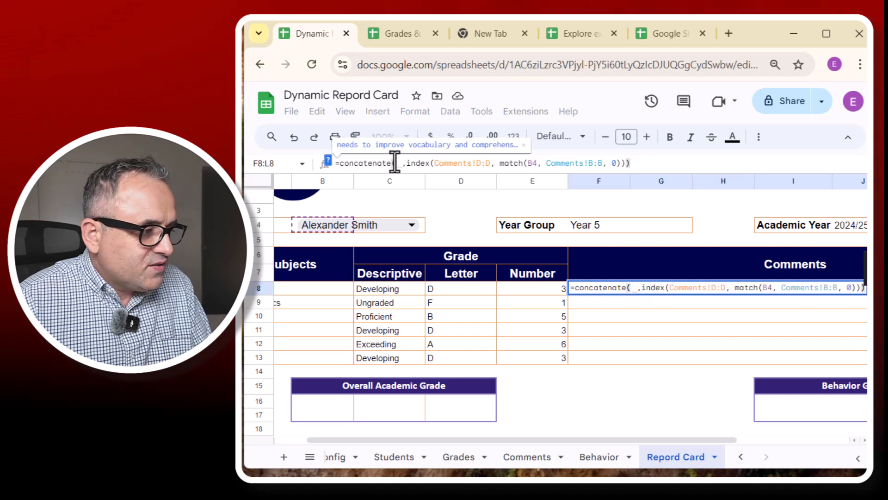
{"action": "left_click", "coordinate": [300, 228]}
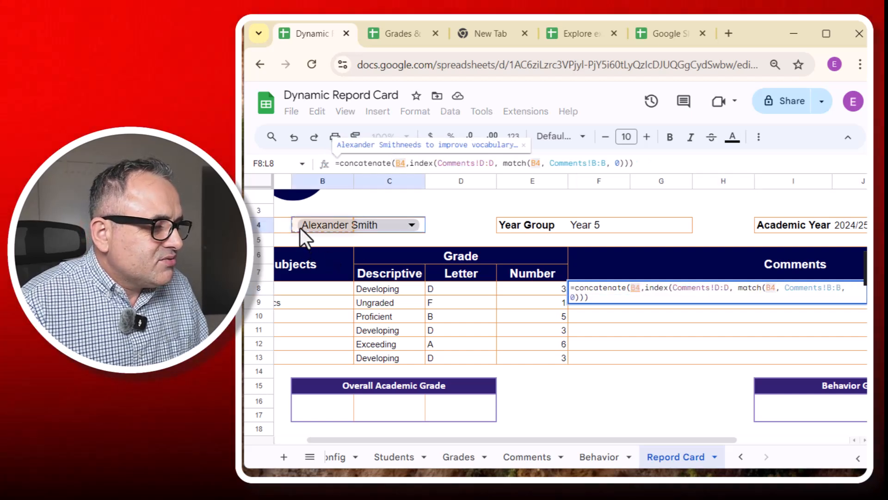
{"action": "key", "text": "Return"}
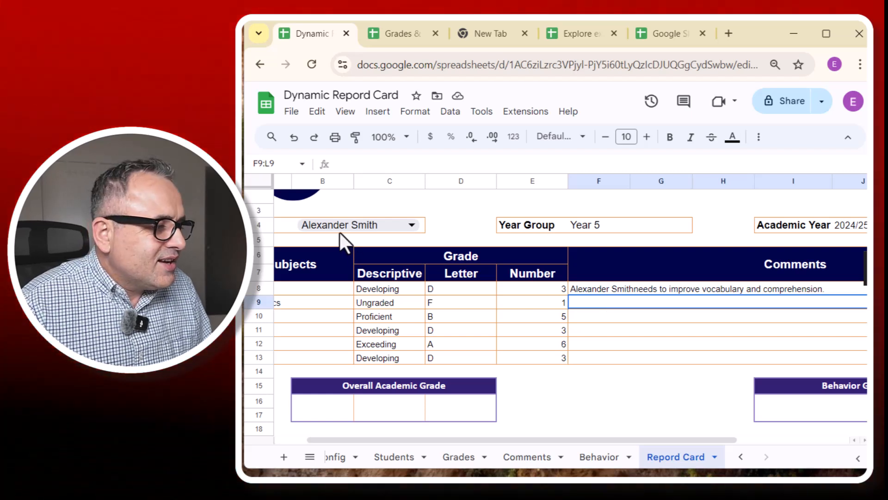
- Insert a quoted space " " as a separate argument between B4 and the INDEX function in the F8 CONCATENATE formula
{"action": "left_click", "coordinate": [287, 226]}
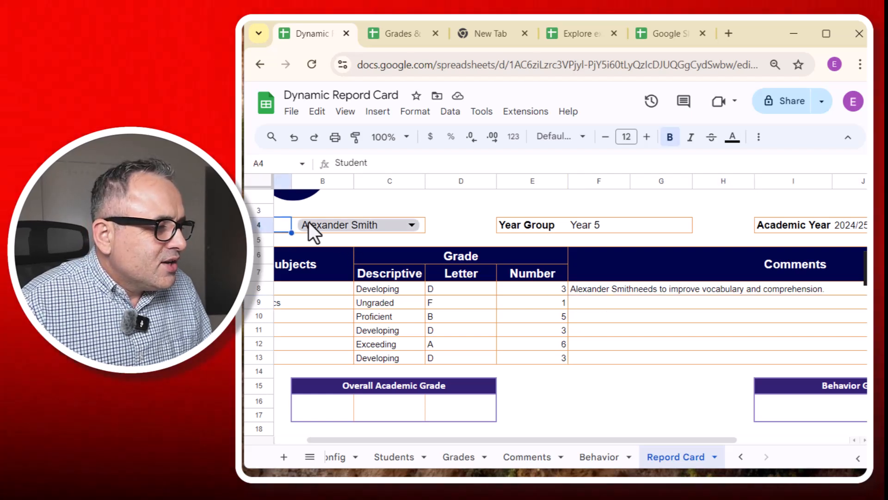
{"action": "left_click", "coordinate": [635, 292]}
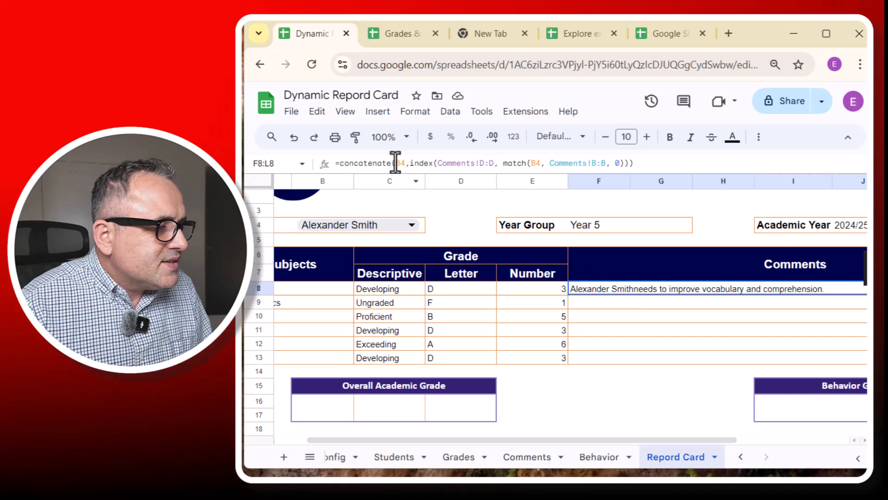
{"action": "left_click", "coordinate": [410, 163]}
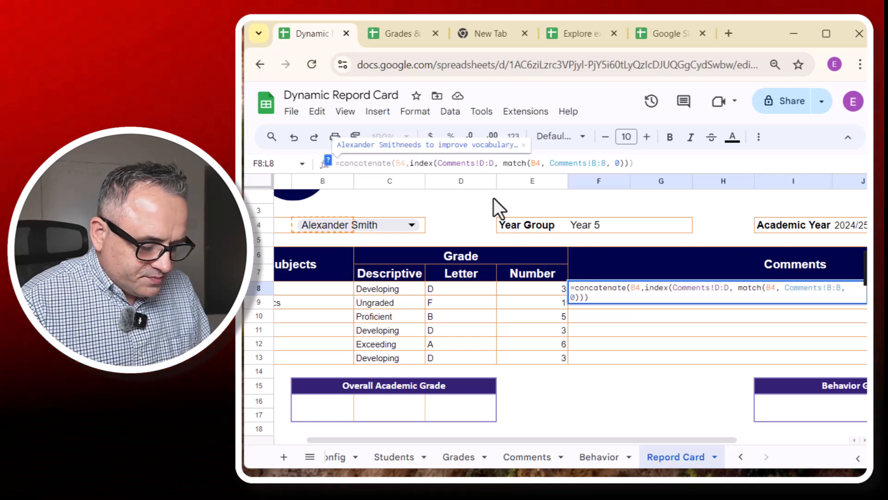
{"action": "type", "text": "\"\","}
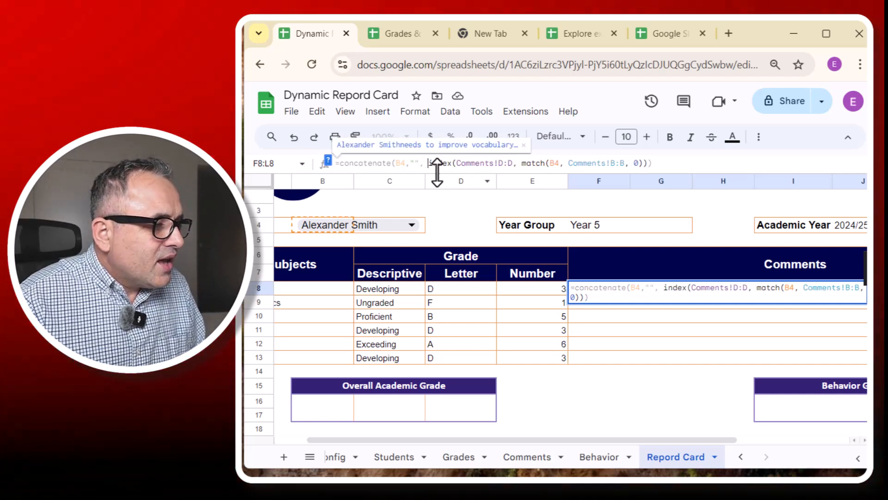
{"action": "left_click", "coordinate": [413, 163]}
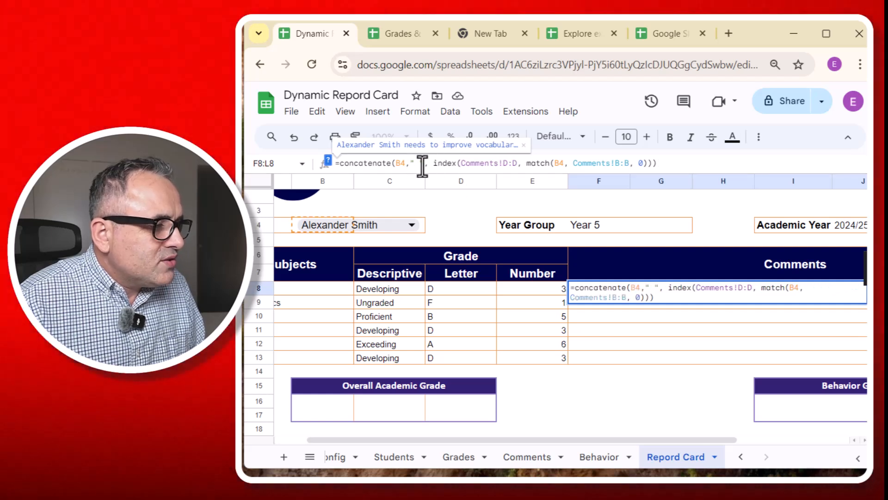
{"action": "left_click", "coordinate": [434, 164]}
{"action": "key", "text": "Return"}
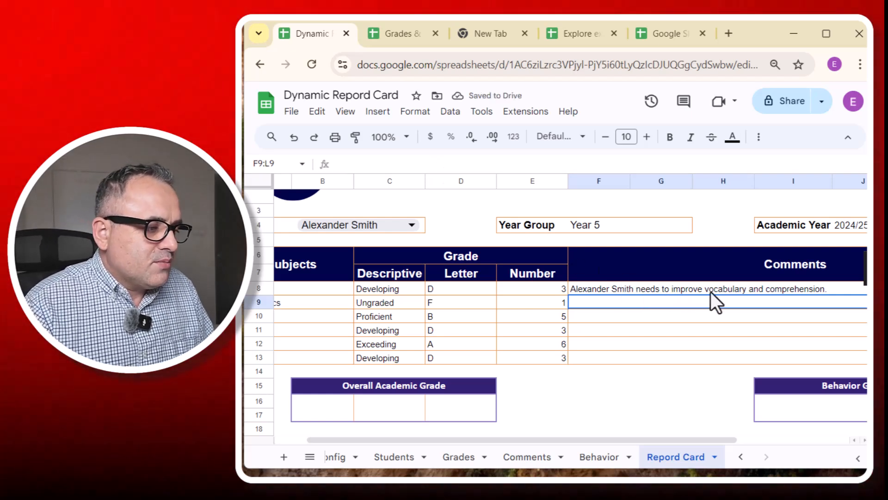
{"action": "left_click", "coordinate": [668, 290]}
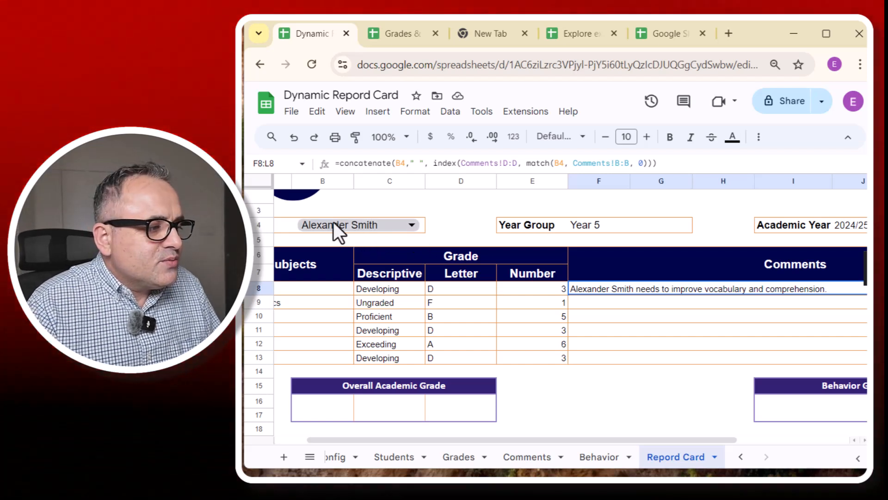
{"action": "left_click", "coordinate": [595, 375]}
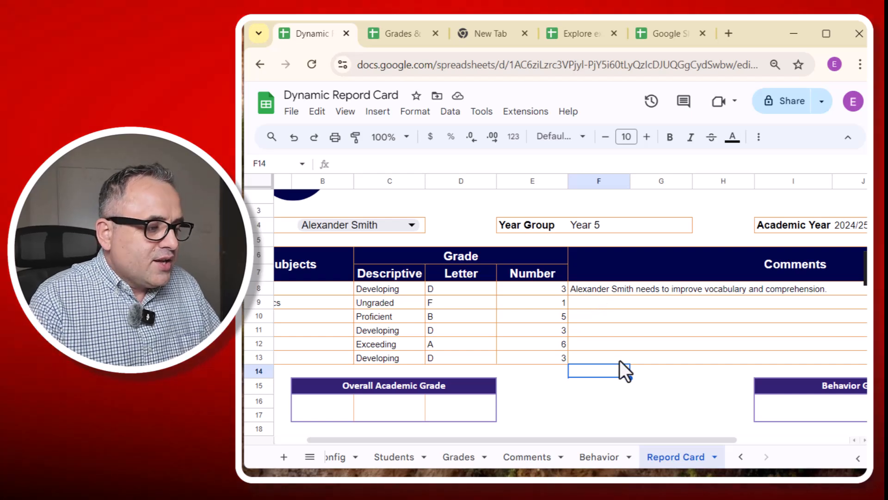
- Enter a SPLIT formula in F14 that divides the student name in B4 at the space " ", and inspect cells F14 and G14
{"action": "type", "text": "=spl"}
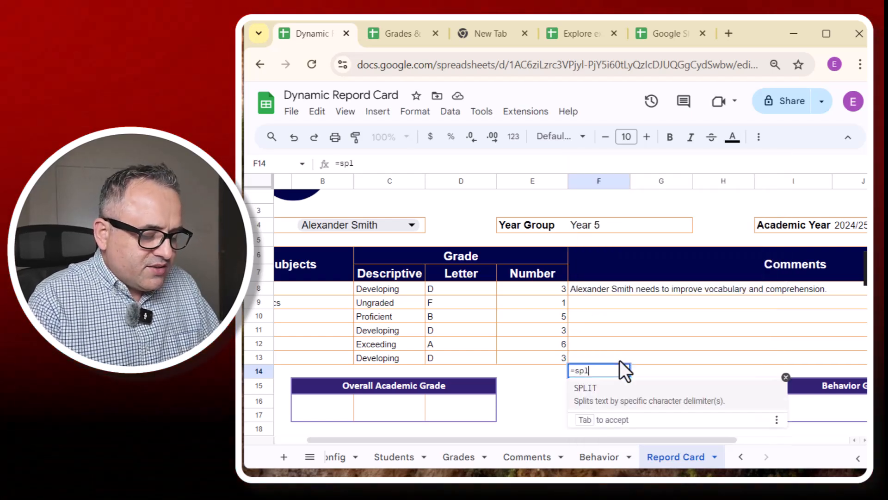
{"action": "type", "text": "it("}
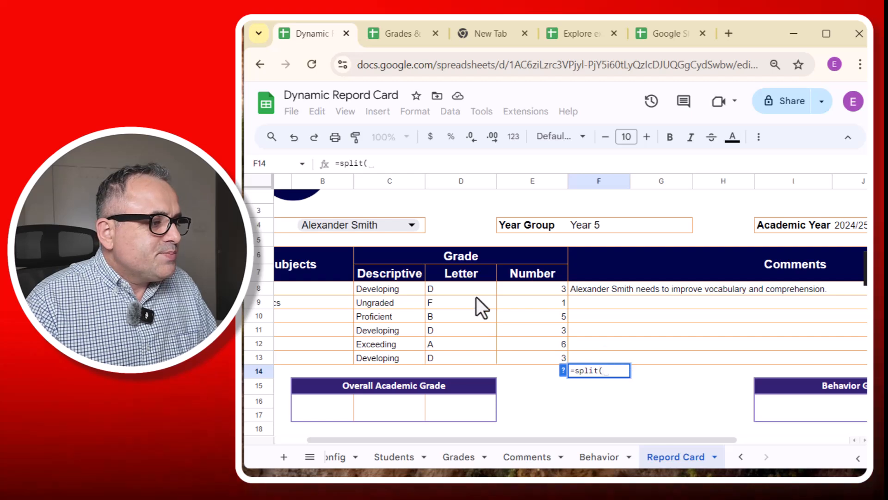
{"action": "left_click", "coordinate": [301, 227]}
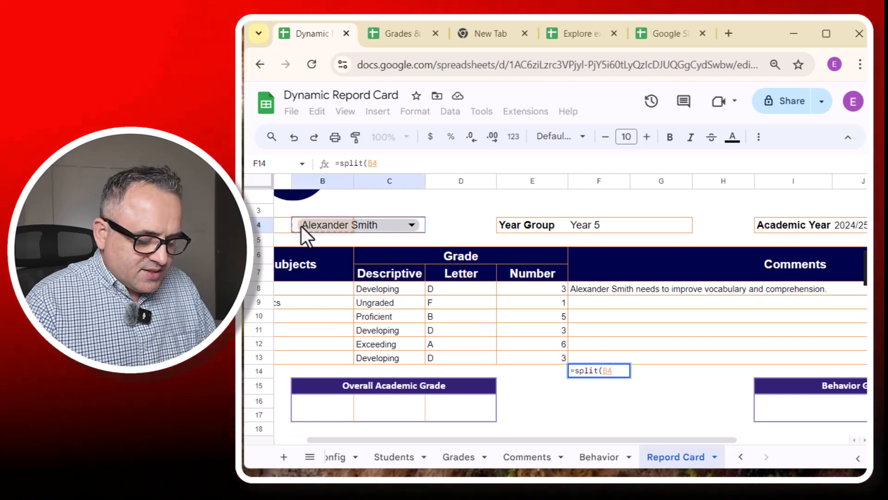
{"action": "type", "text": ", \""}
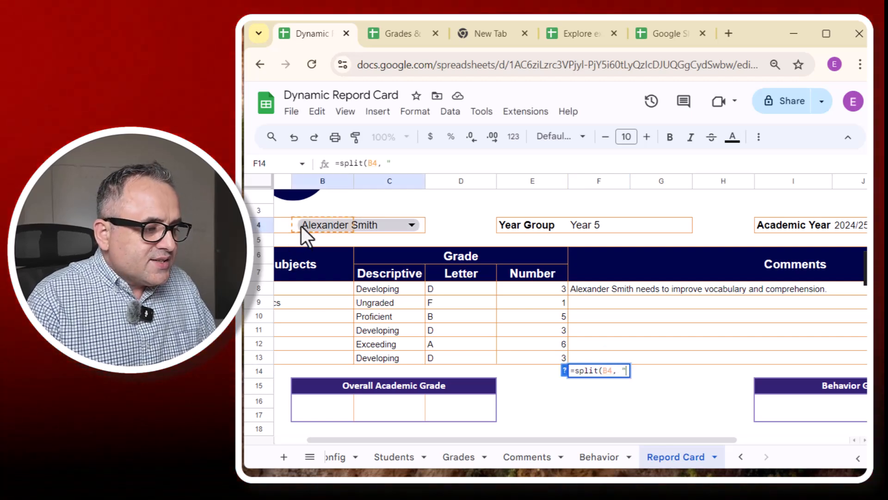
{"action": "type", "text": " \""}
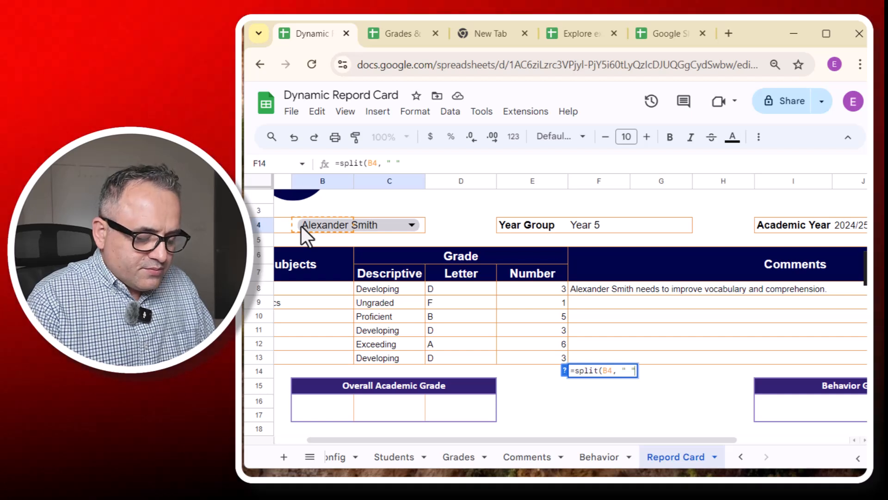
{"action": "type", "text": ")"}
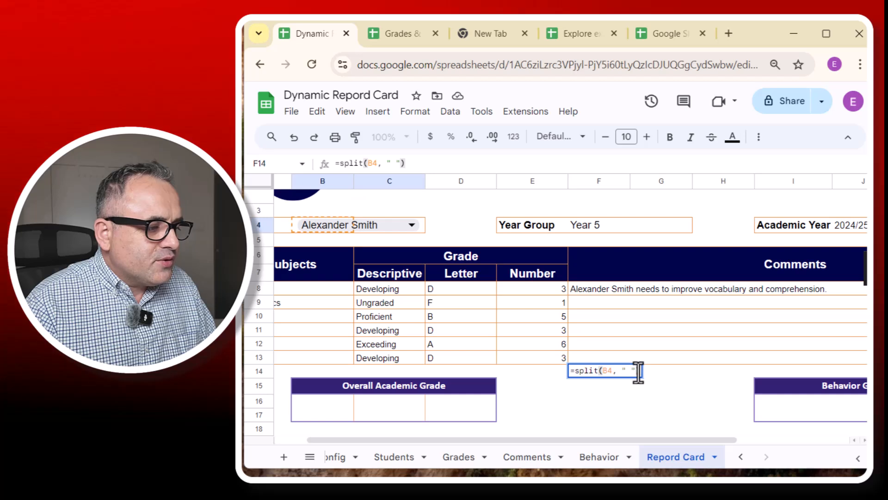
{"action": "key", "text": "Return"}
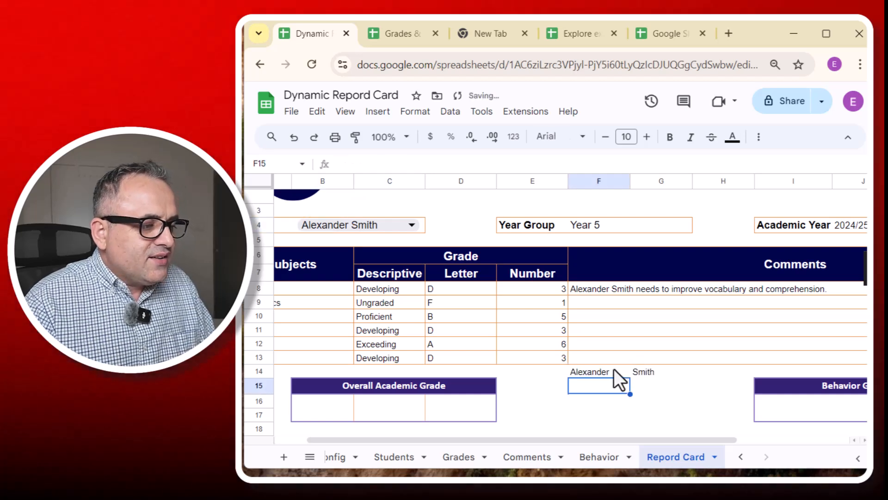
{"action": "left_click_drag", "start_coordinate": [598, 371], "coordinate": [645, 369]}
{"action": "left_click", "coordinate": [595, 371]}
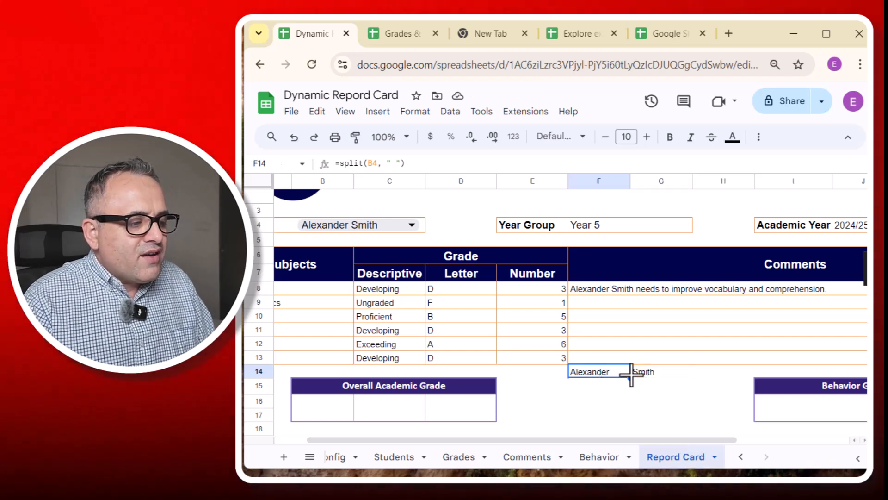
{"action": "left_click", "coordinate": [649, 373]}
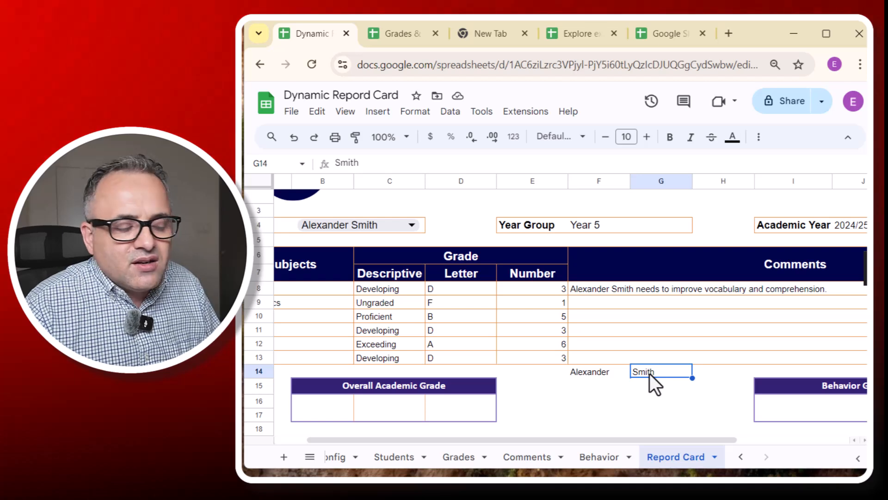
- Wrap the SPLIT formula in F14 in INDEX with index 1 to extract only the first name
{"action": "left_click", "coordinate": [591, 373]}
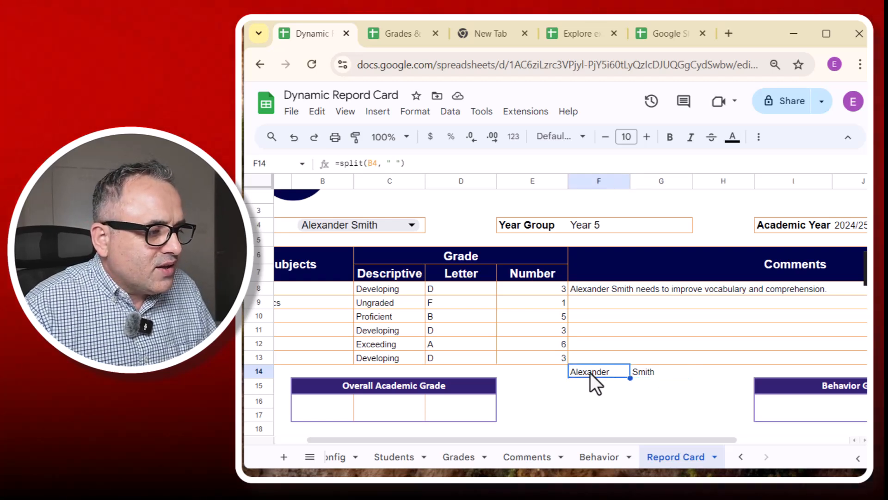
{"action": "left_click", "coordinate": [341, 163]}
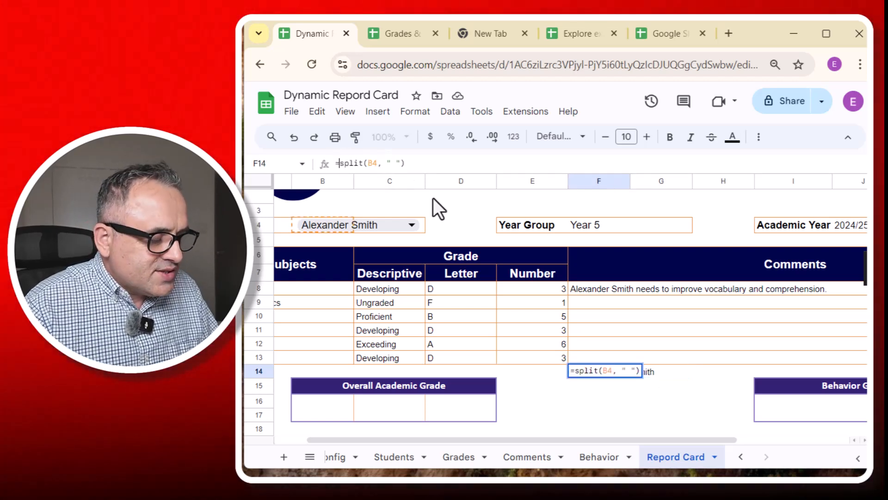
{"action": "type", "text": "index("}
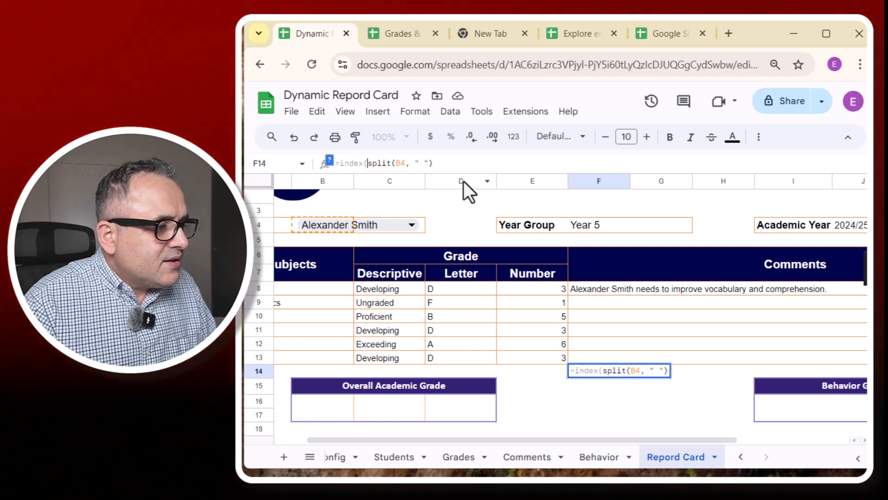
{"action": "left_click", "coordinate": [458, 163]}
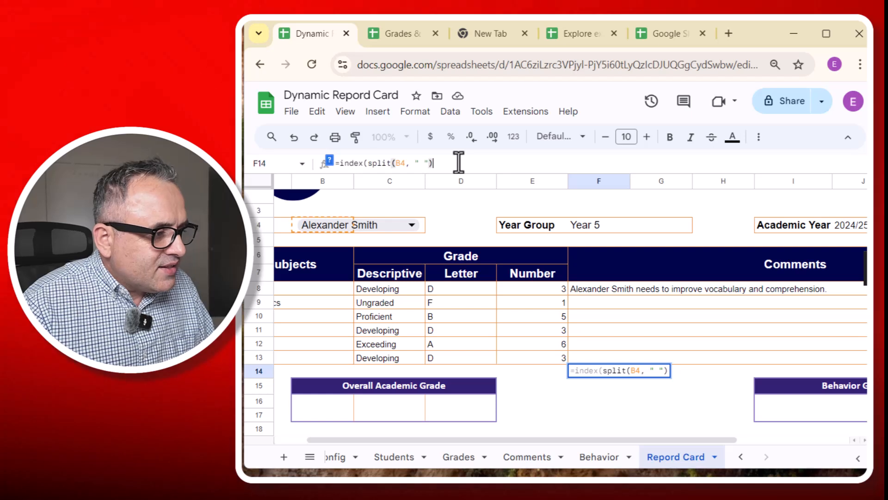
{"action": "type", "text": ", 1)"}
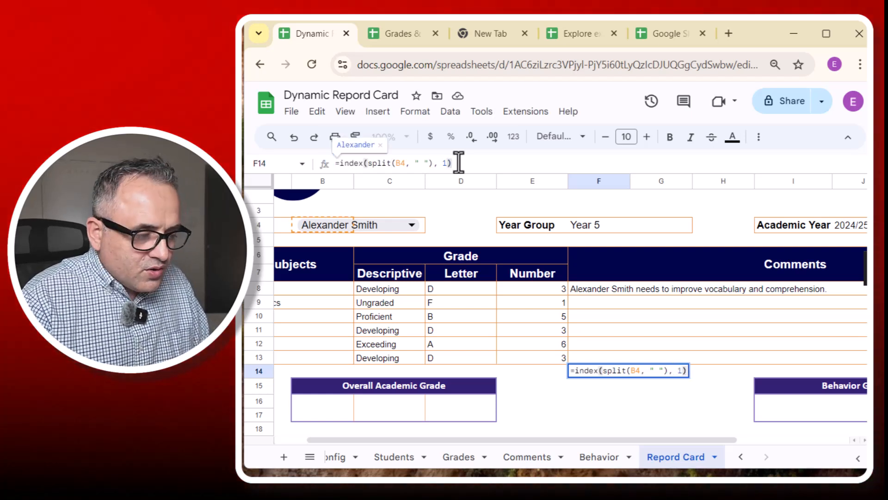
{"action": "key", "text": "Return"}
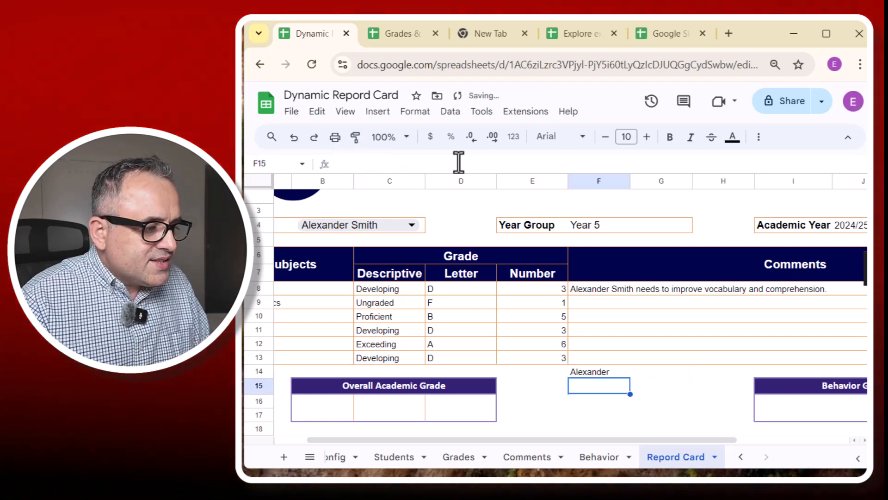
- Replace the first CONCATENATE argument B4 in F8 with the index(split(B4, " "), 1) expression copied from F14, and clear F14
{"action": "left_click", "coordinate": [595, 373]}
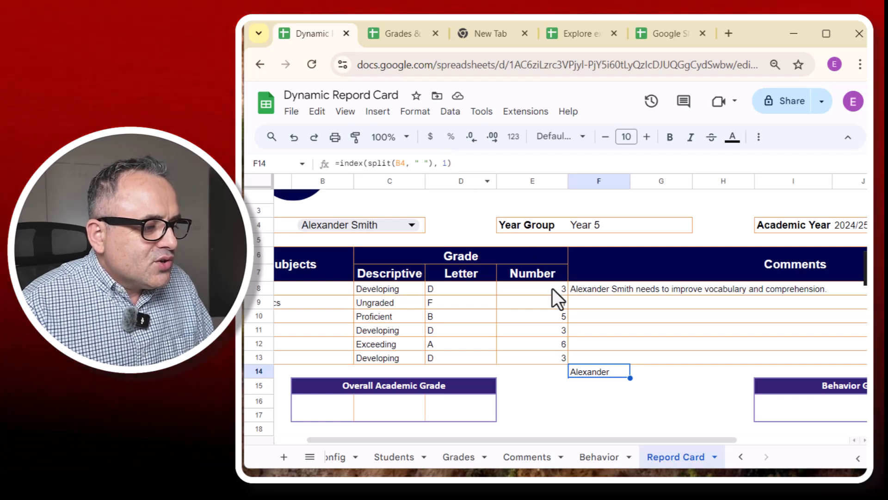
{"action": "left_click", "coordinate": [465, 163]}
{"action": "left_click_drag", "start_coordinate": [465, 163], "coordinate": [340, 171]}
{"action": "key", "text": "ctrl+c"}
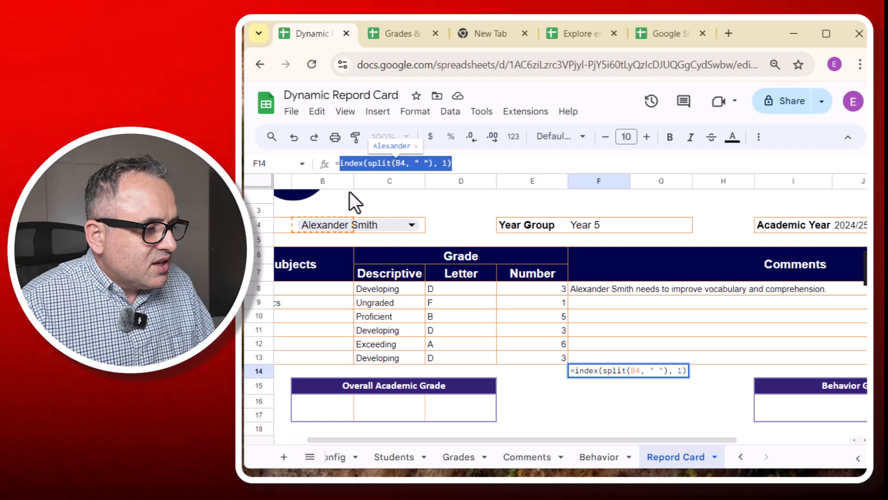
{"action": "key", "text": "Escape"}
{"action": "left_click", "coordinate": [595, 288]}
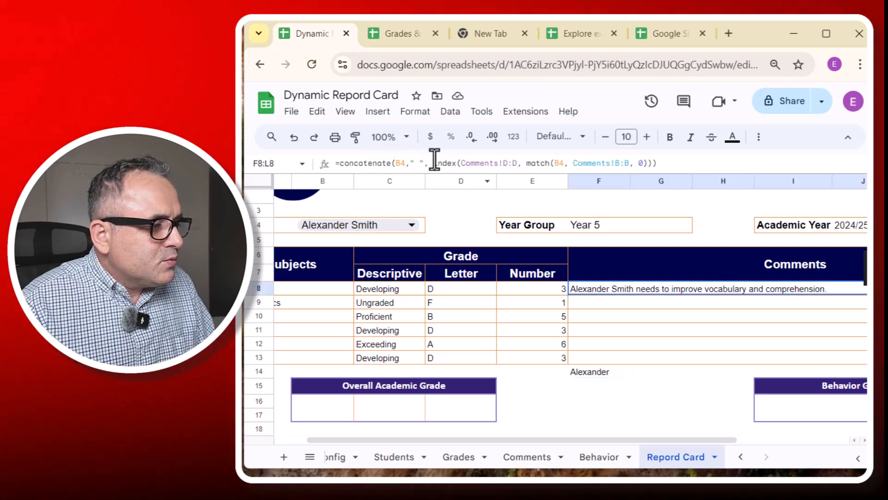
{"action": "double_click", "coordinate": [400, 163]}
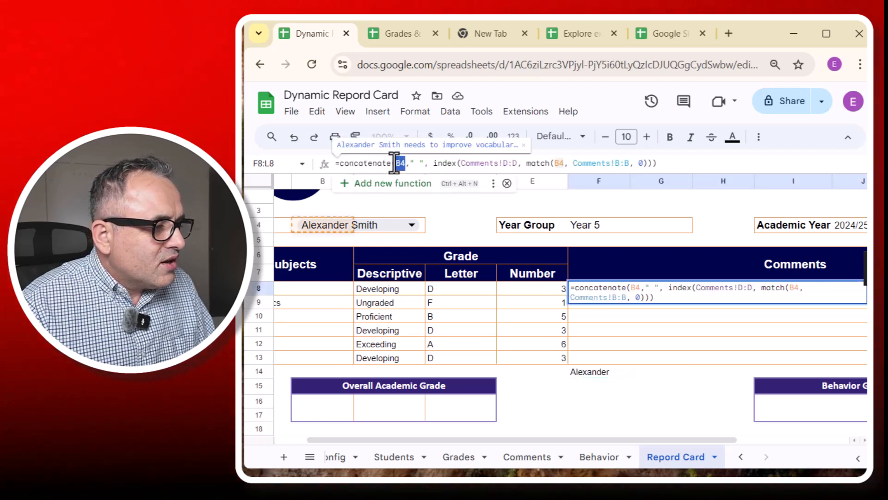
{"action": "key", "text": "ctrl+v"}
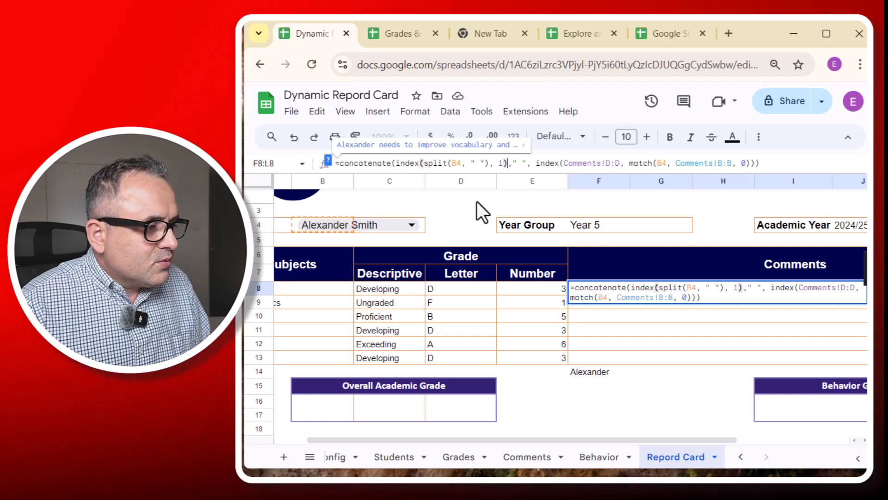
{"action": "key", "text": "Return"}
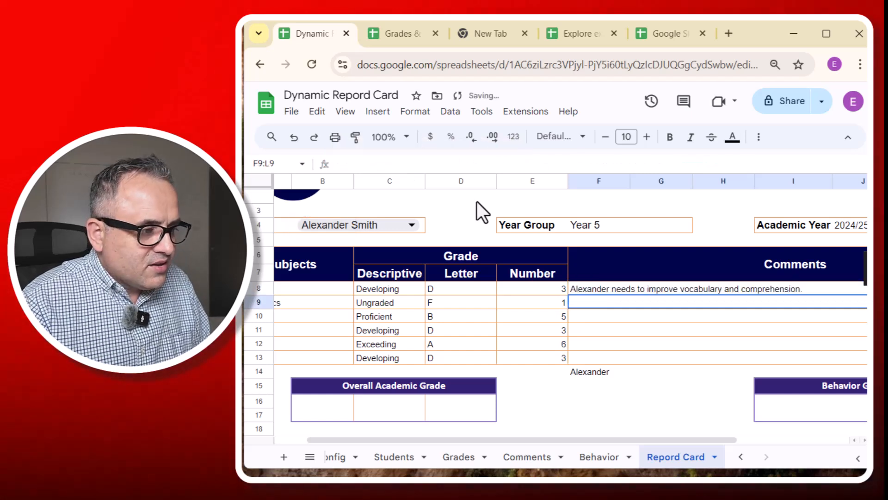
{"action": "left_click", "coordinate": [589, 374]}
{"action": "key", "text": "Delete"}
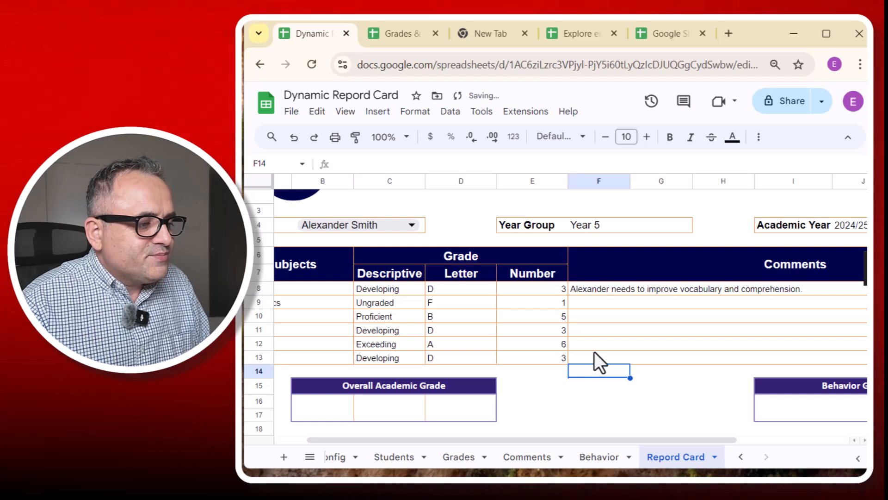
- Copy the English comment cell F8 with its formula into the next subject's comment cell, F9
{"action": "left_click", "coordinate": [631, 290]}
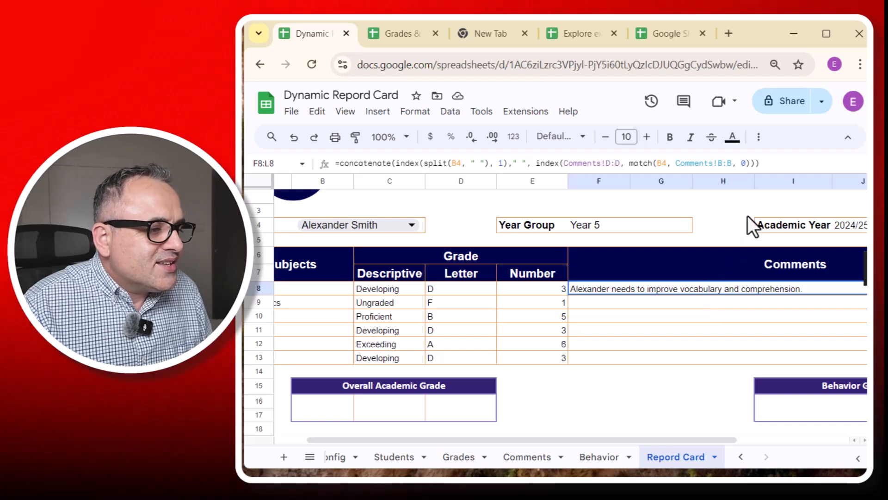
{"action": "left_click_drag", "start_coordinate": [792, 163], "coordinate": [303, 185]}
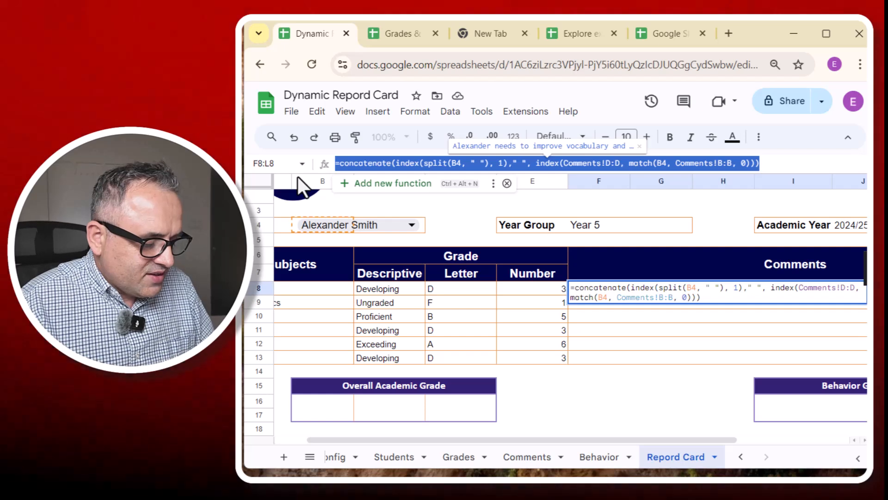
{"action": "key", "text": "Escape"}
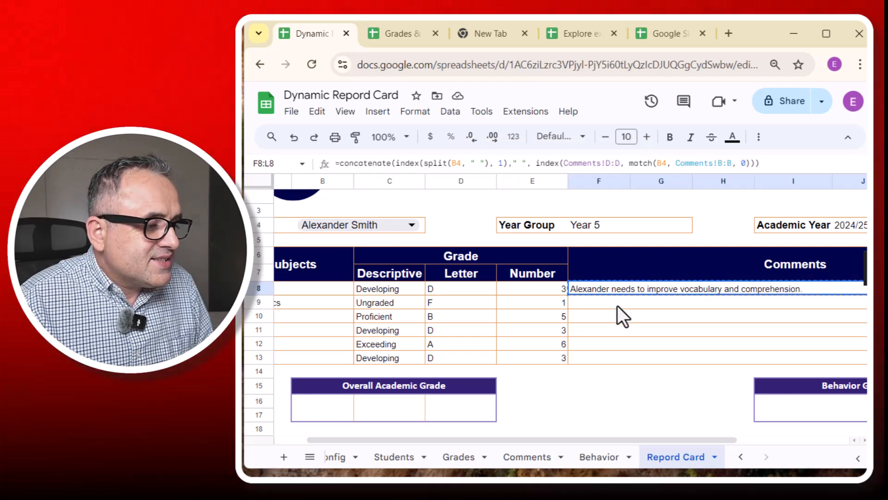
{"action": "left_click", "coordinate": [618, 305]}
{"action": "key", "text": "ctrl+v"}
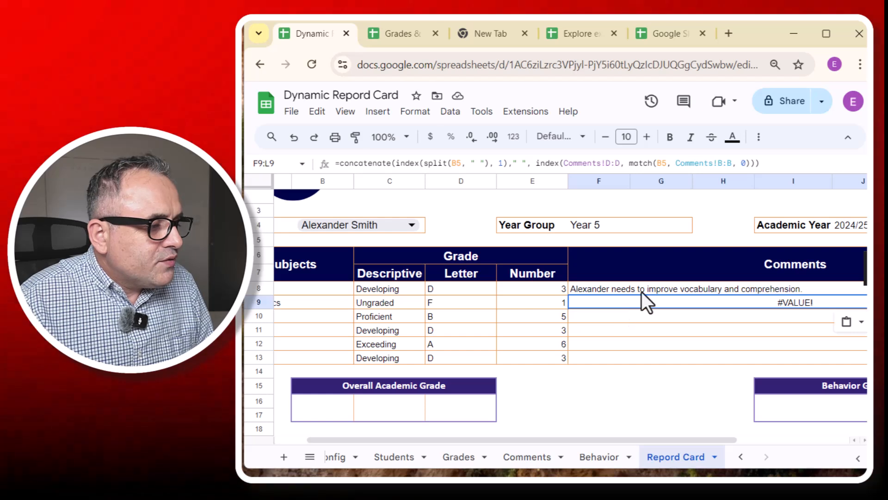
- Lock the row of both student name references in the F8 comment formula by changing them to B$4
{"action": "left_click", "coordinate": [642, 291]}
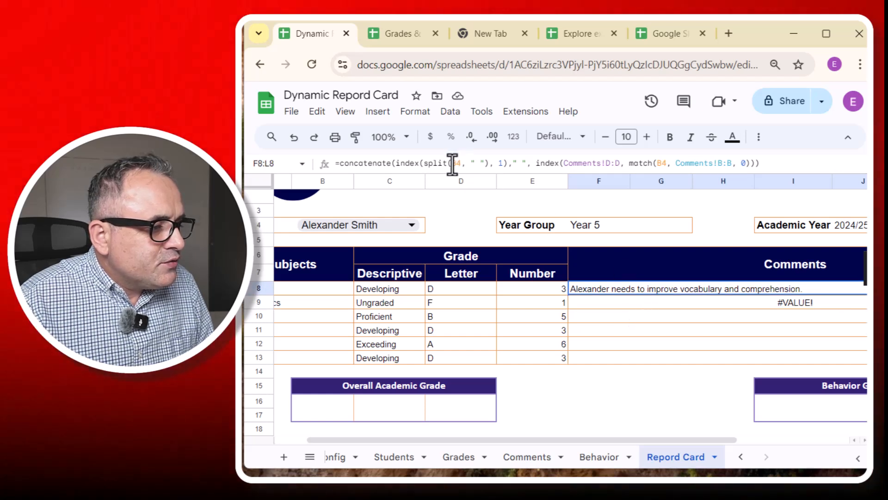
{"action": "left_click", "coordinate": [295, 224]}
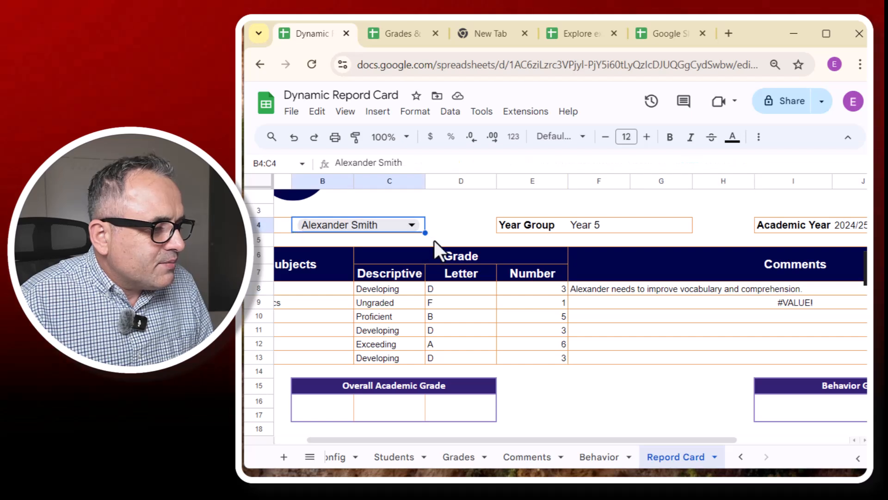
{"action": "left_click", "coordinate": [621, 300]}
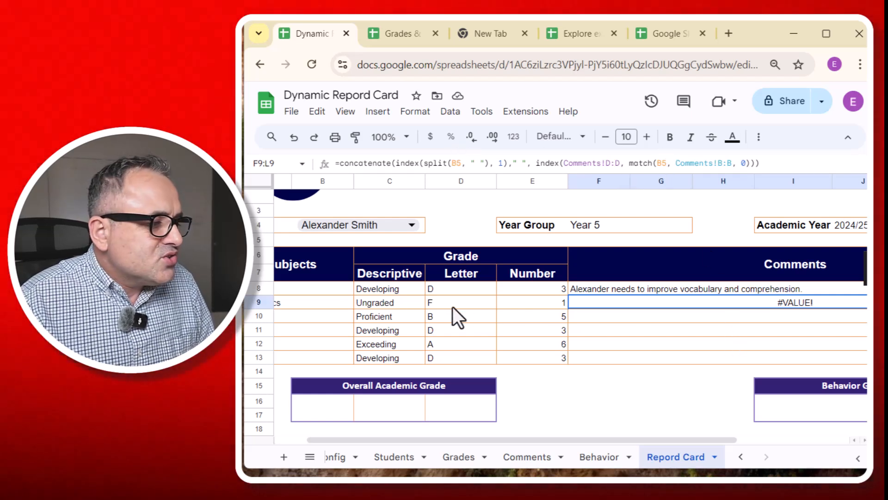
{"action": "left_click", "coordinate": [322, 240]}
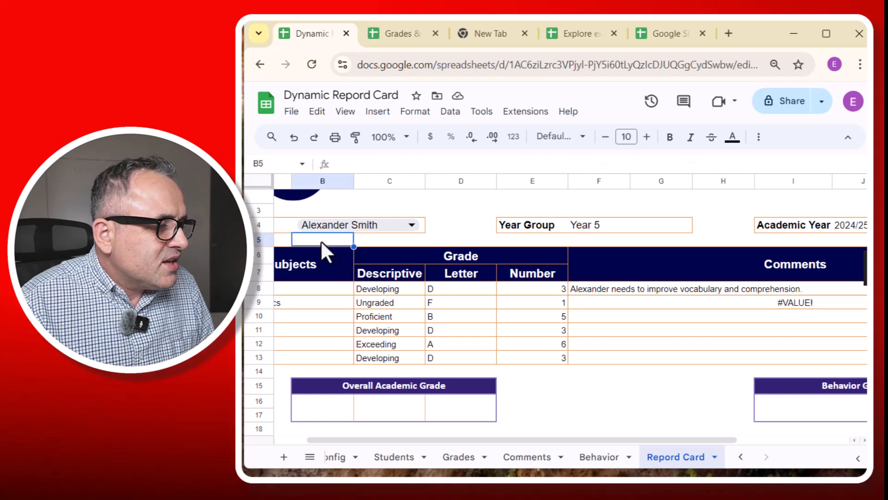
{"action": "left_click", "coordinate": [297, 226]}
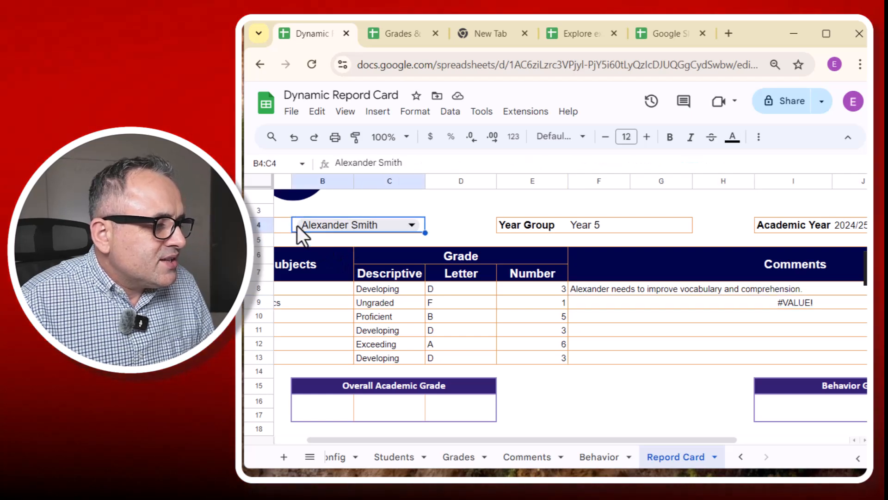
{"action": "left_click", "coordinate": [584, 289]}
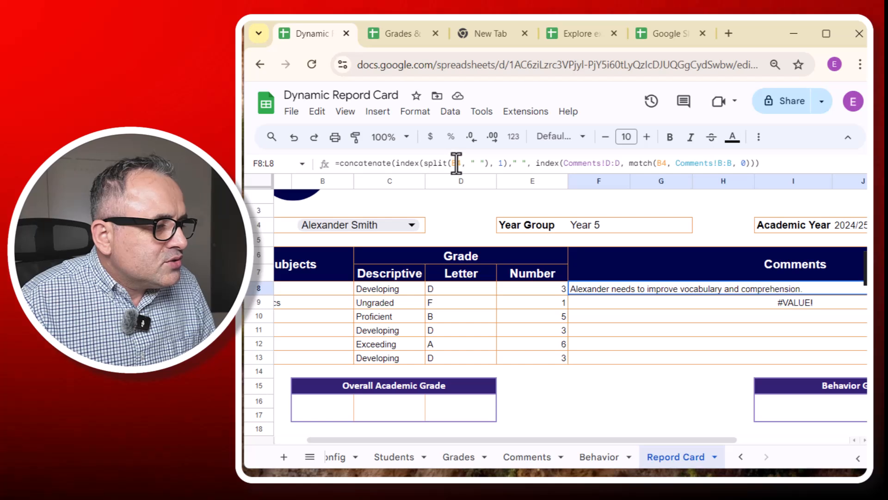
{"action": "left_click", "coordinate": [457, 165]}
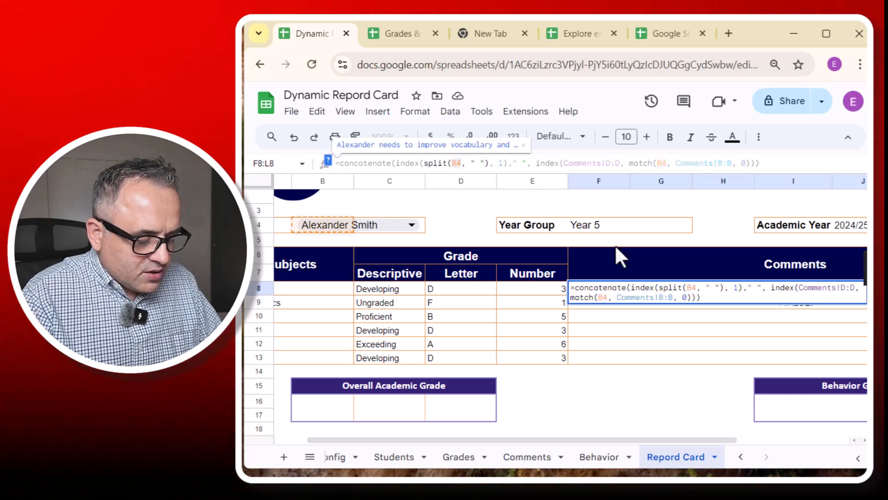
{"action": "type", "text": "$"}
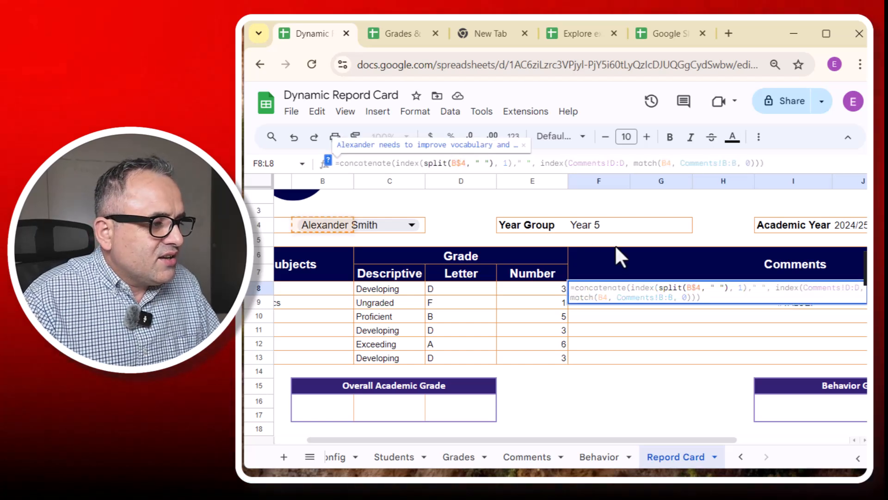
{"action": "left_click", "coordinate": [664, 162]}
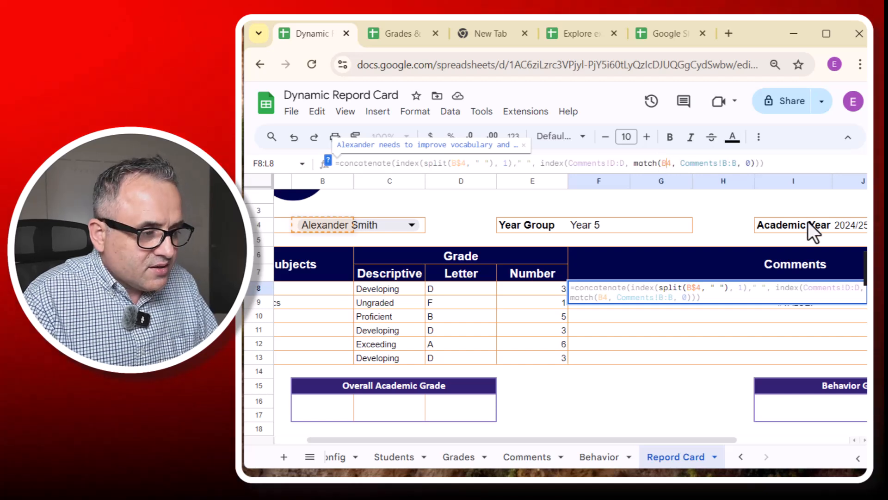
{"action": "type", "text": "$"}
{"action": "key", "text": "Return"}
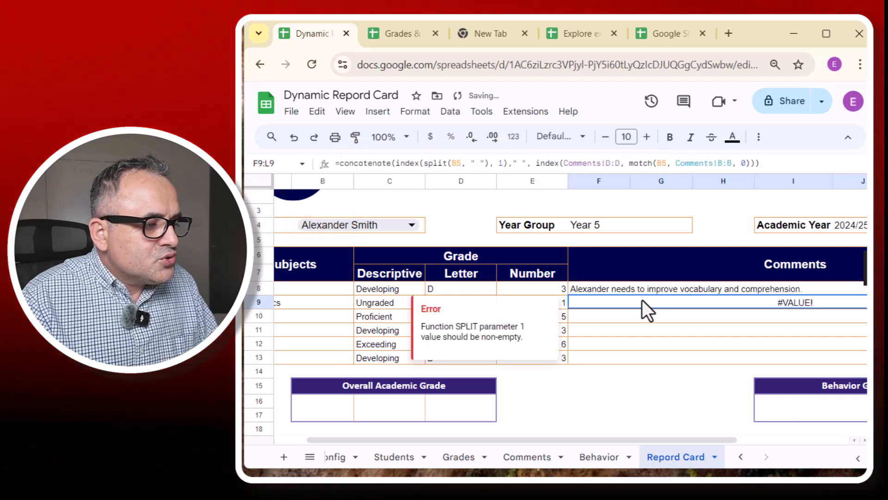
- Copy the comment formula with the locked B$4 references from F8 over F9 and compare the two formulas
{"action": "left_click", "coordinate": [626, 290]}
{"action": "key", "text": "ctrl+c"}
{"action": "left_click", "coordinate": [618, 303]}
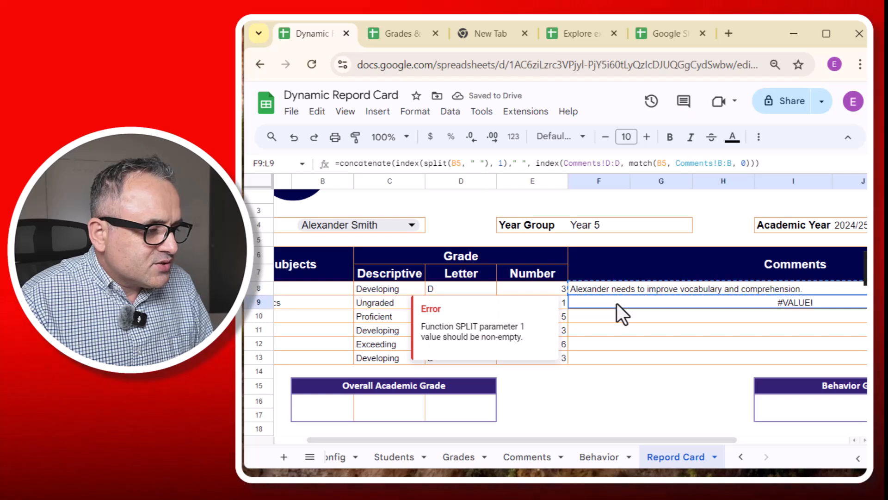
{"action": "key", "text": "ctrl+v"}
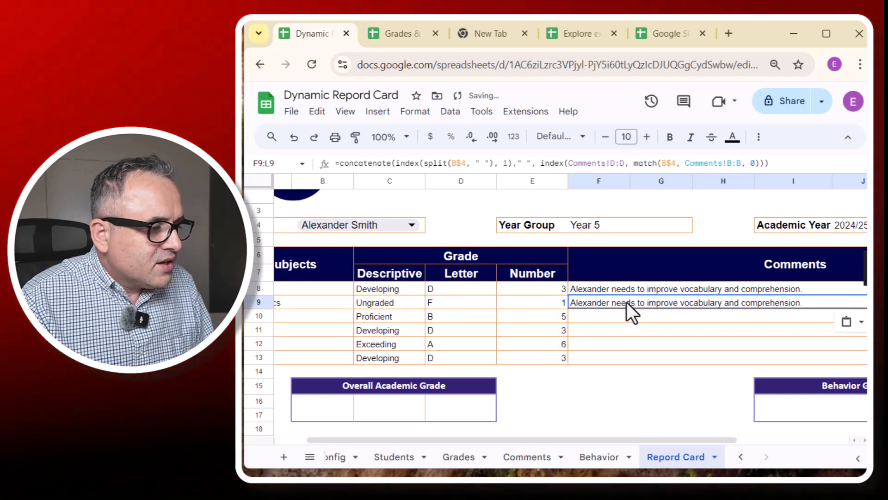
{"action": "left_click", "coordinate": [615, 290]}
{"action": "left_click", "coordinate": [615, 304]}
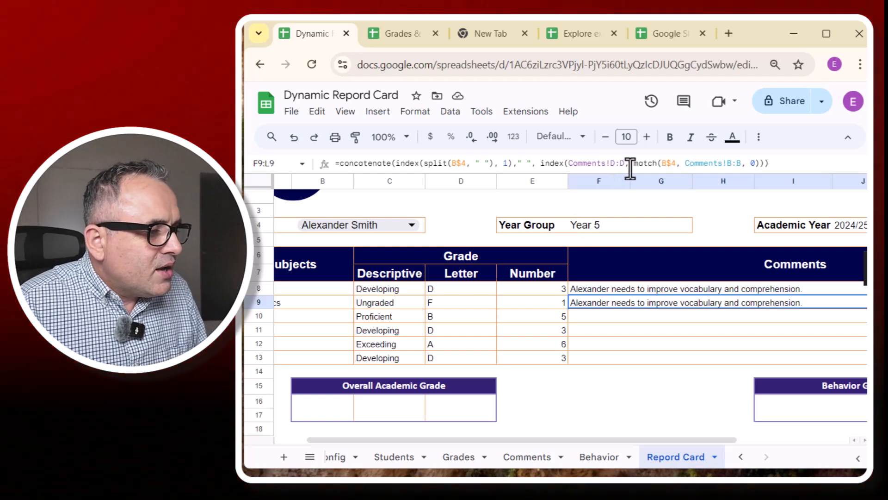
- Change the INDEX range in the F9 comment formula to Comments!E:E
{"action": "left_click", "coordinate": [633, 291]}
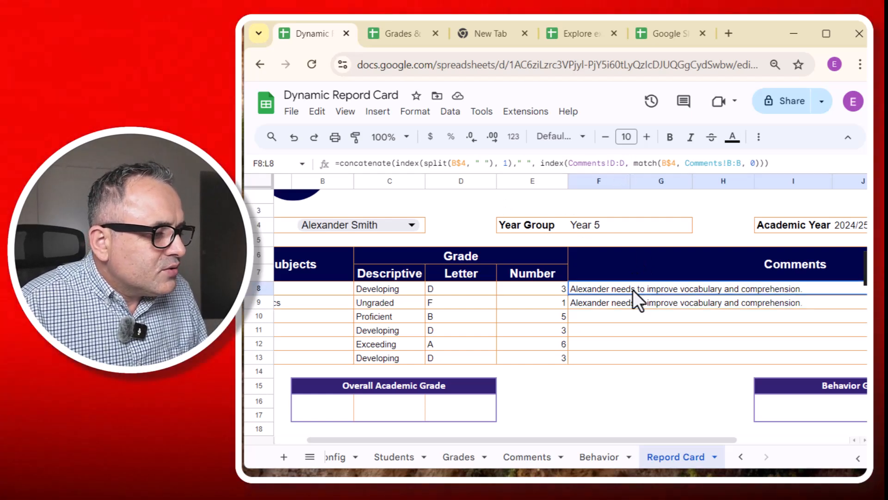
{"action": "key", "text": "Down"}
{"action": "key", "text": "Return"}
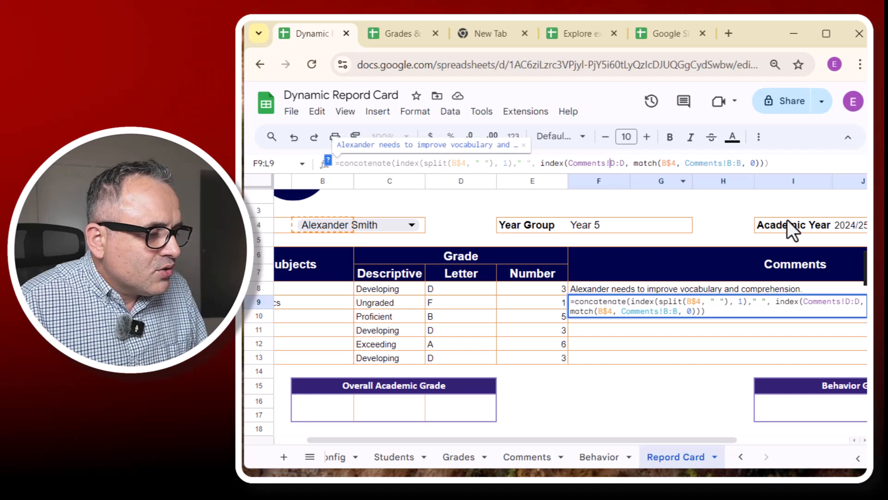
{"action": "key", "text": "BackSpace"}
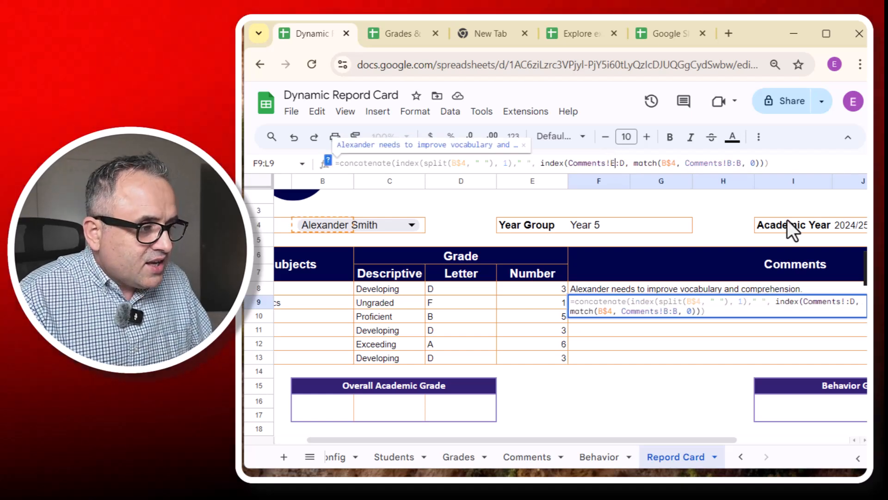
{"action": "type", "text": "E"}
{"action": "key", "text": "BackSpace"}
{"action": "type", "text": "E"}
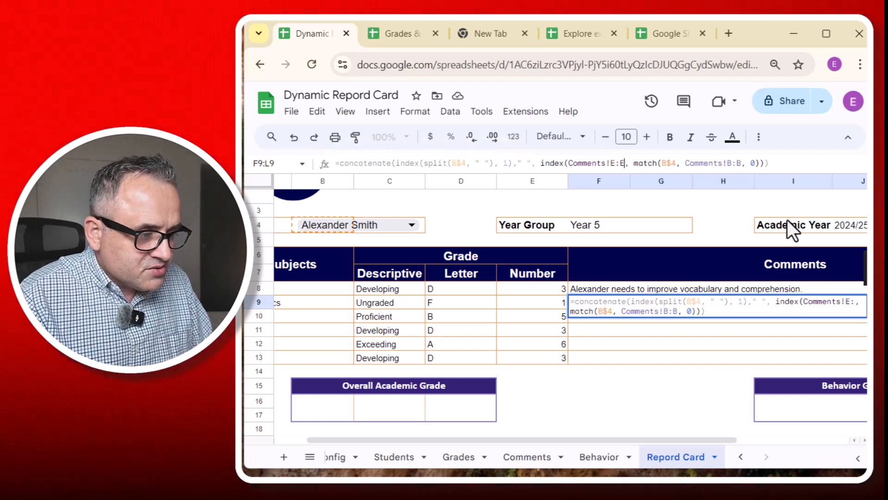
{"action": "key", "text": "Return"}
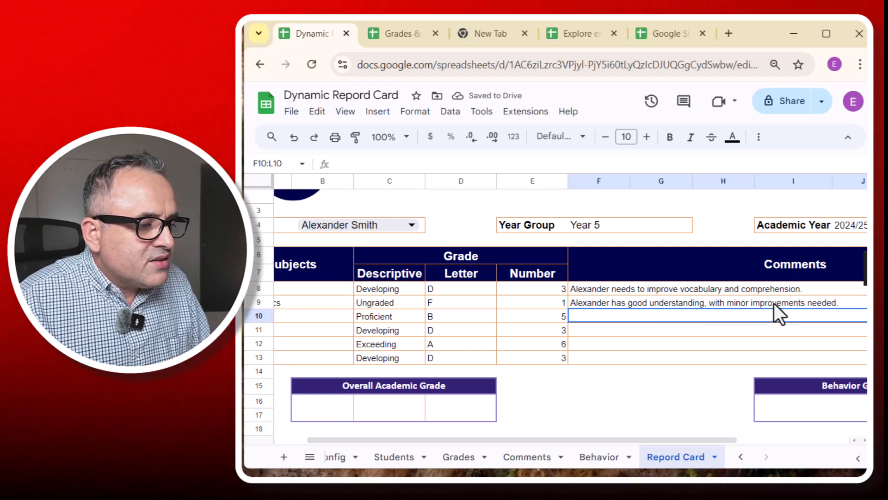
- Copy the comment cell F9 with its formula into F10
{"action": "left_click", "coordinate": [699, 303]}
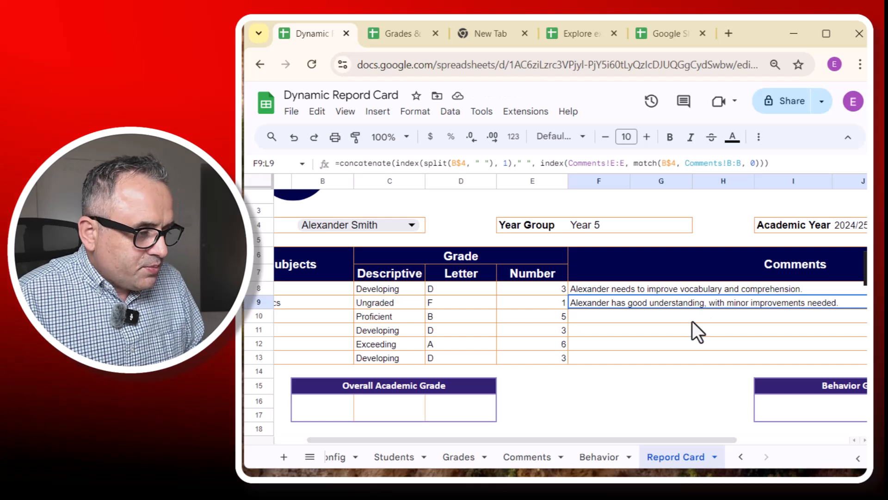
{"action": "key", "text": "ctrl+c"}
{"action": "left_click", "coordinate": [625, 316]}
{"action": "key", "text": "ctrl+v"}
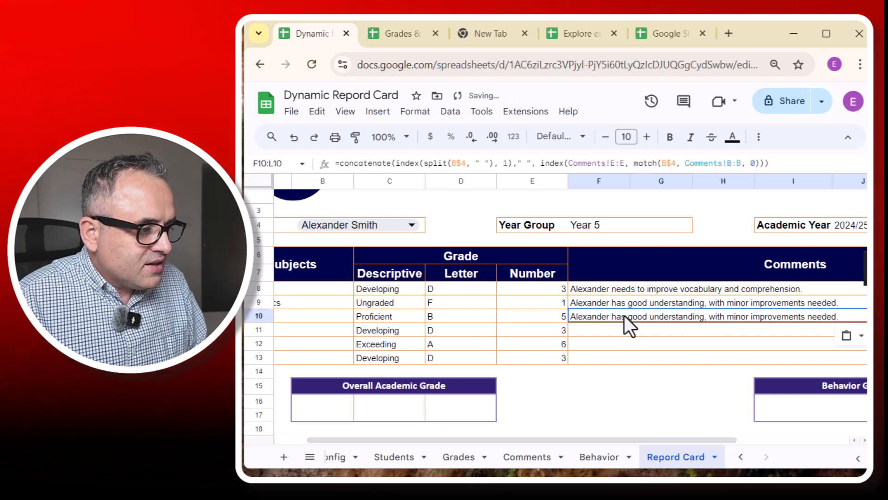
- Change the INDEX range in the F10 comment formula to Comments!F:F
{"action": "left_click", "coordinate": [611, 163]}
{"action": "key", "text": "BackSpace"}
{"action": "type", "text": "f"}
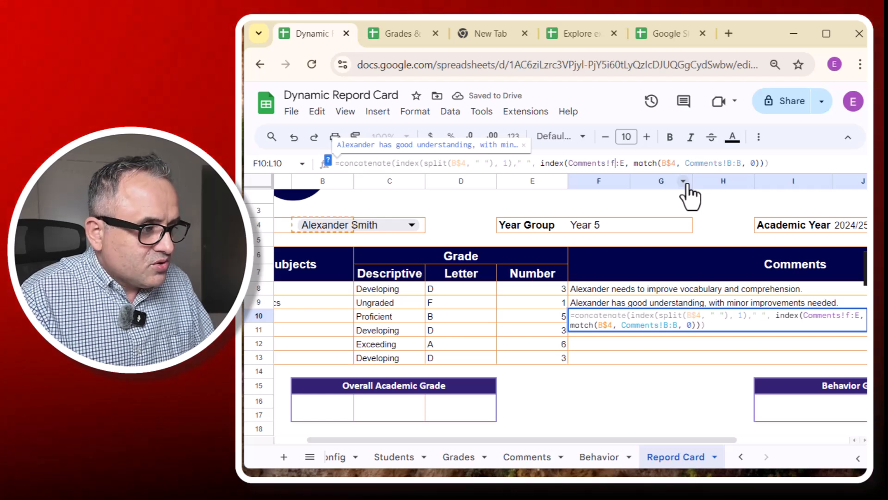
{"action": "key", "text": "BackSpace"}
{"action": "type", "text": "f"}
{"action": "key", "text": "Return"}
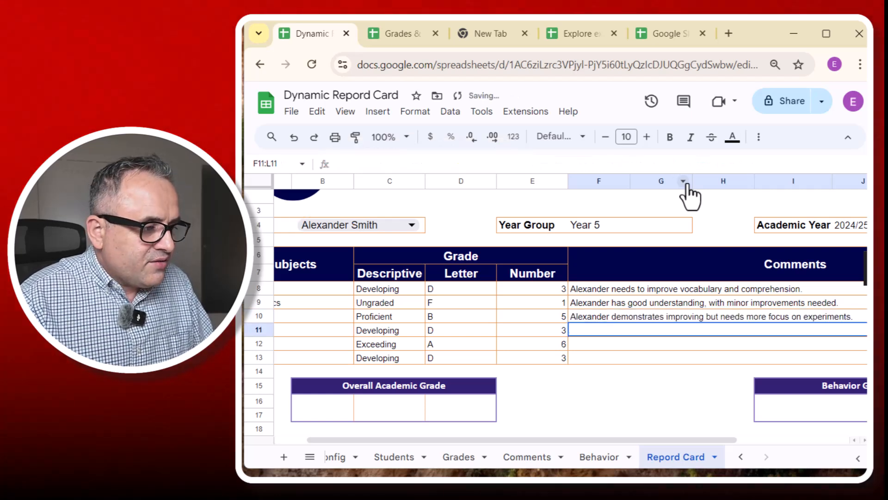
- Copy the comment cell F10 with its formula into F11
{"action": "left_click", "coordinate": [614, 316]}
{"action": "key", "text": "ctrl+c"}
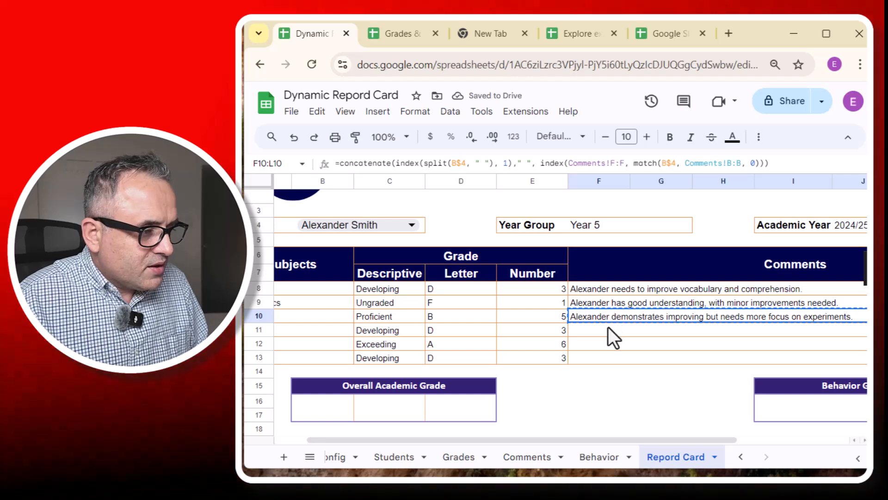
{"action": "left_click", "coordinate": [607, 328]}
{"action": "key", "text": "ctrl+v"}
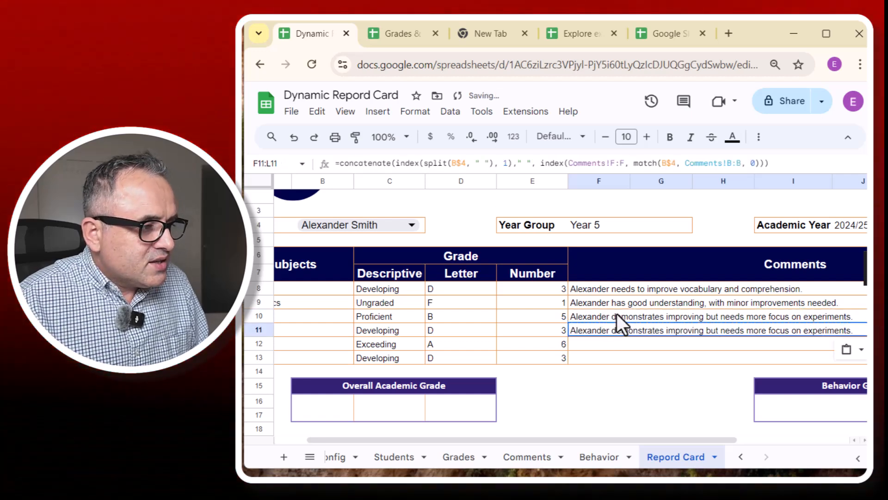
- Change the INDEX range in the F11 comment formula to Comments!G:G
{"action": "left_click", "coordinate": [610, 162]}
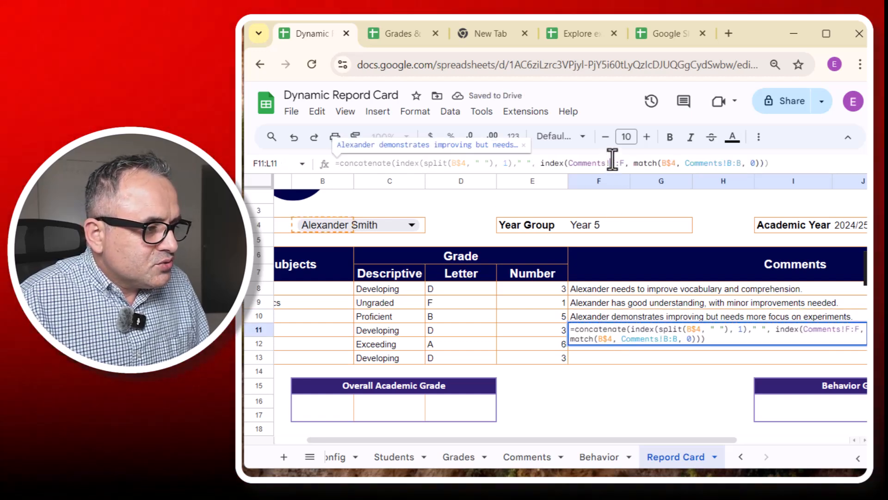
{"action": "key", "text": "BackSpace"}
{"action": "key", "text": "Delete"}
{"action": "key", "text": "Delete"}
{"action": "type", "text": "g:"}
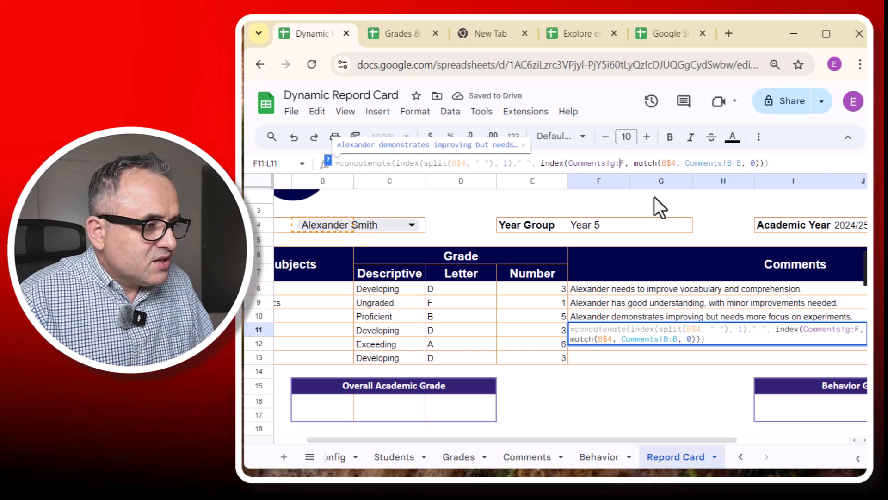
{"action": "type", "text": "g"}
{"action": "key", "text": "Return"}
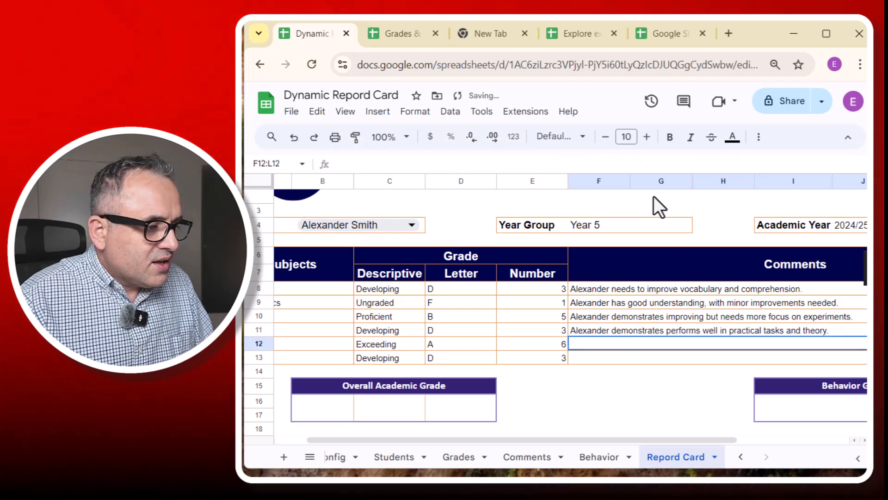
- Copy the comment cell F11 with its formula into F12
{"action": "left_click", "coordinate": [615, 330]}
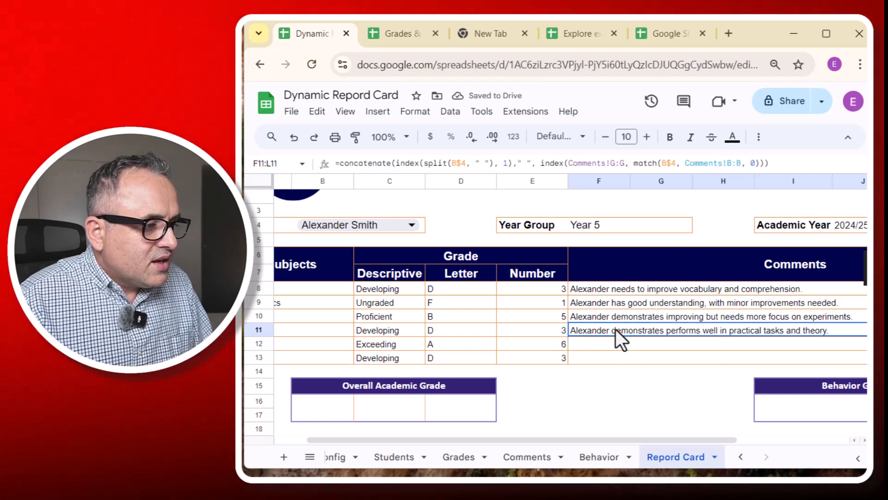
{"action": "key", "text": "ctrl+c"}
{"action": "left_click", "coordinate": [613, 346]}
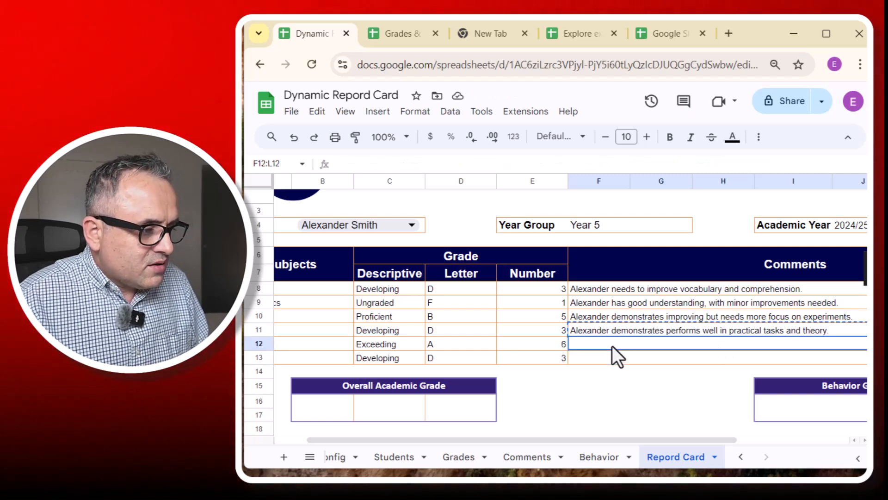
{"action": "key", "text": "ctrl+v"}
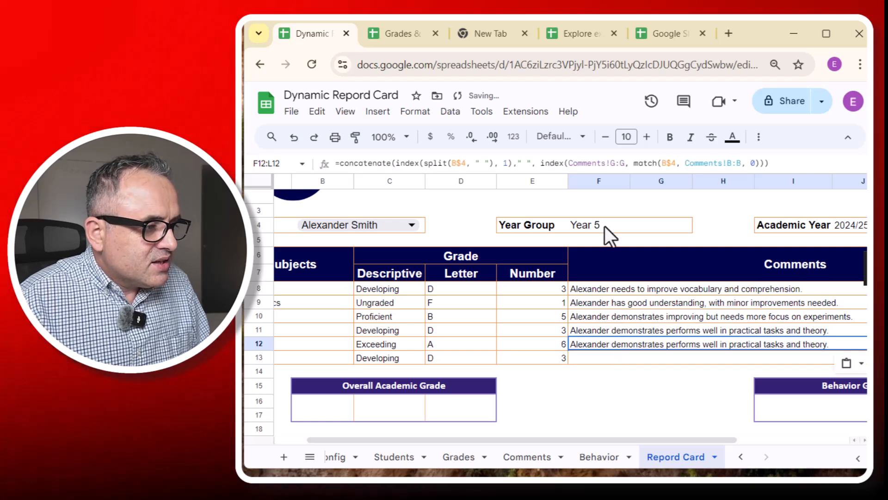
- Change the INDEX range in the F12 comment formula to Comments!H:H
{"action": "left_click", "coordinate": [616, 164]}
{"action": "key", "text": "BackSpace"}
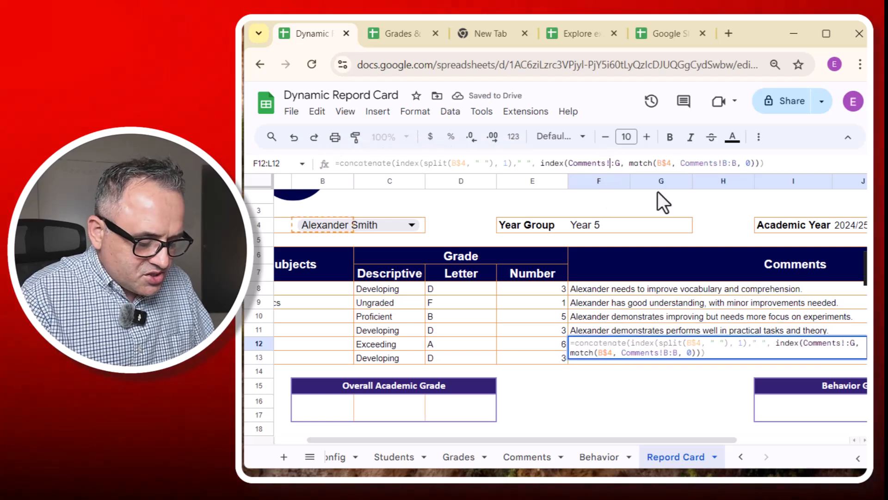
{"action": "type", "text": "h"}
{"action": "key", "text": "Right"}
{"action": "key", "text": "Delete"}
{"action": "type", "text": "hg"}
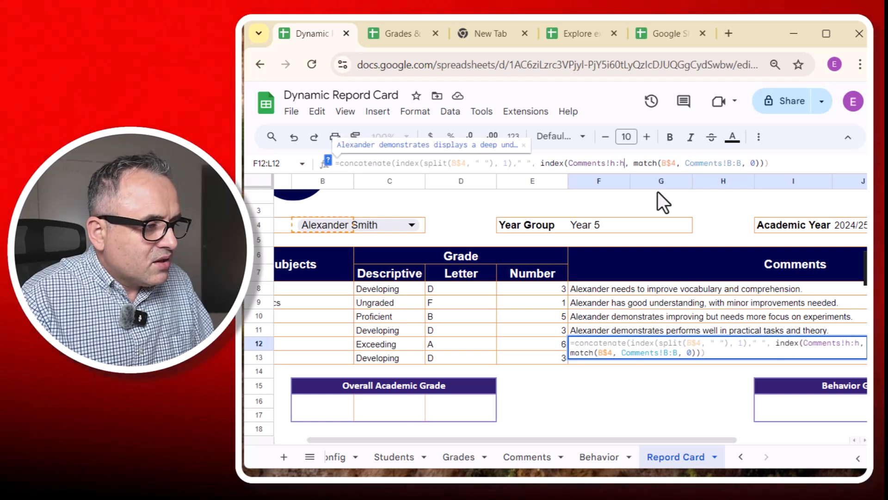
{"action": "key", "text": "Return"}
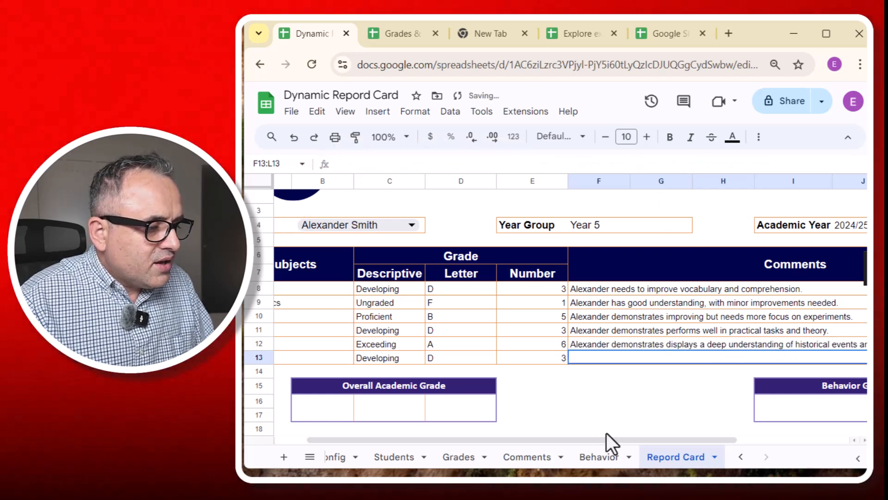
- Copy the comment cell F12 with its formula into F13 and point its INDEX range at the Geography comments column
{"action": "left_click_drag", "start_coordinate": [602, 438], "coordinate": [690, 443]}
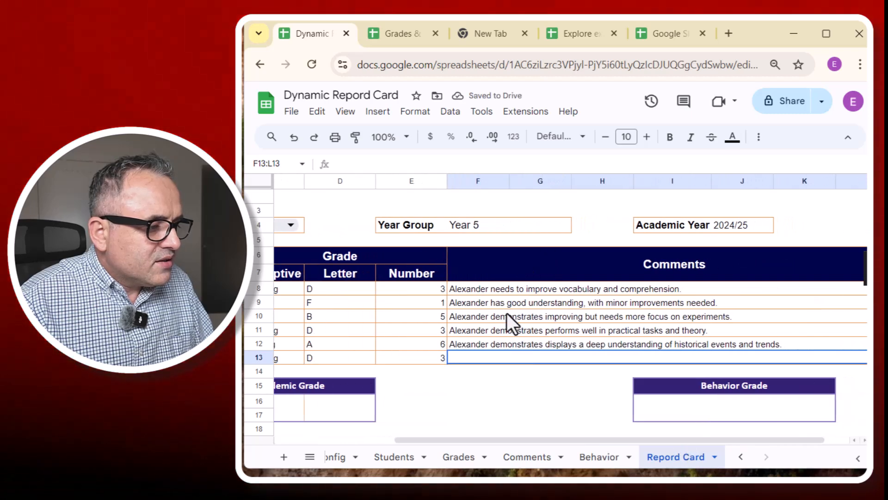
{"action": "left_click", "coordinate": [492, 344]}
{"action": "key", "text": "ctrl+c"}
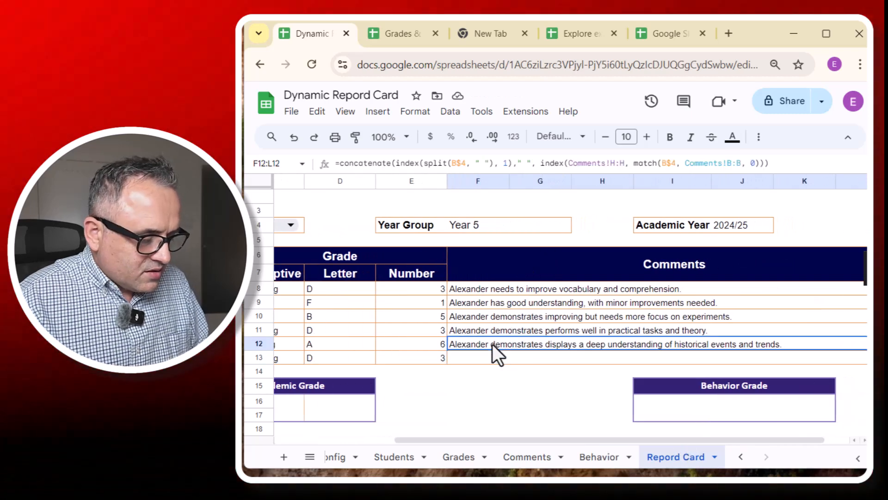
{"action": "left_click", "coordinate": [487, 357]}
{"action": "key", "text": "ctrl+v"}
{"action": "left_click", "coordinate": [514, 328]}
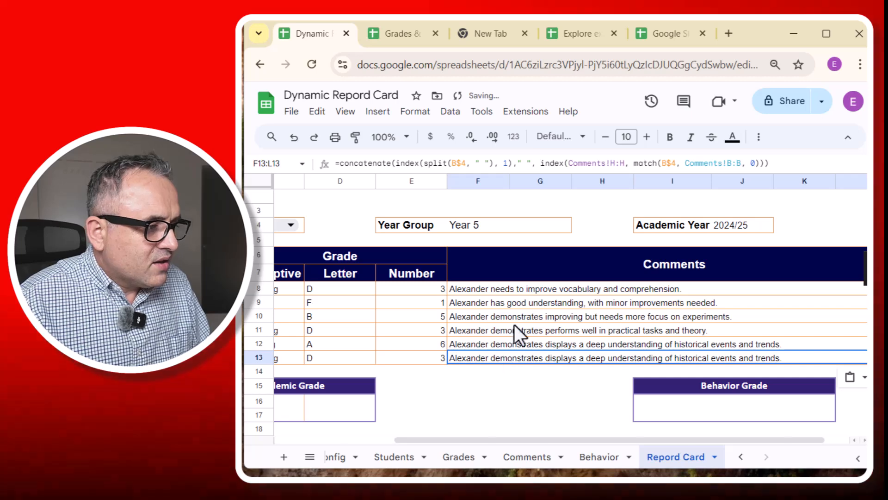
- Review the Mathematics and Science comment formulas and the gender data on the Students sheet, finishing back on the report card
{"action": "scroll", "coordinate": [637, 295], "scroll_direction": "left", "scroll_amount": 5}
{"action": "left_click", "coordinate": [636, 303]}
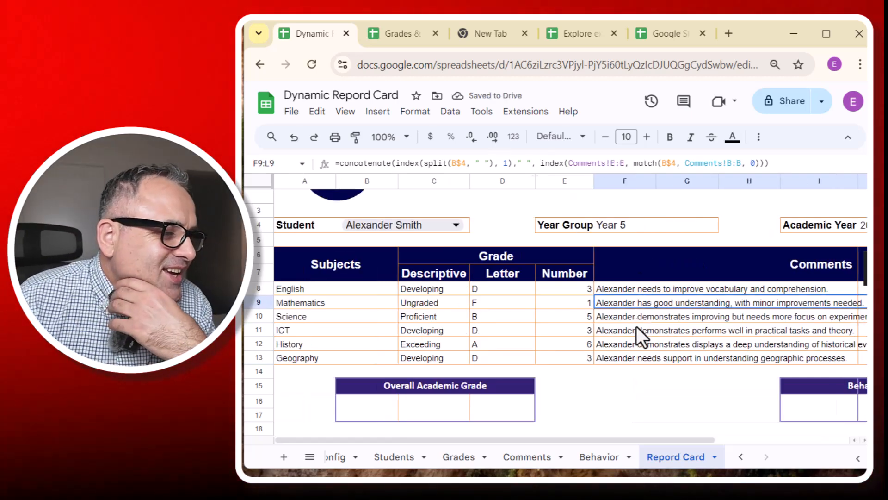
{"action": "left_click", "coordinate": [629, 321]}
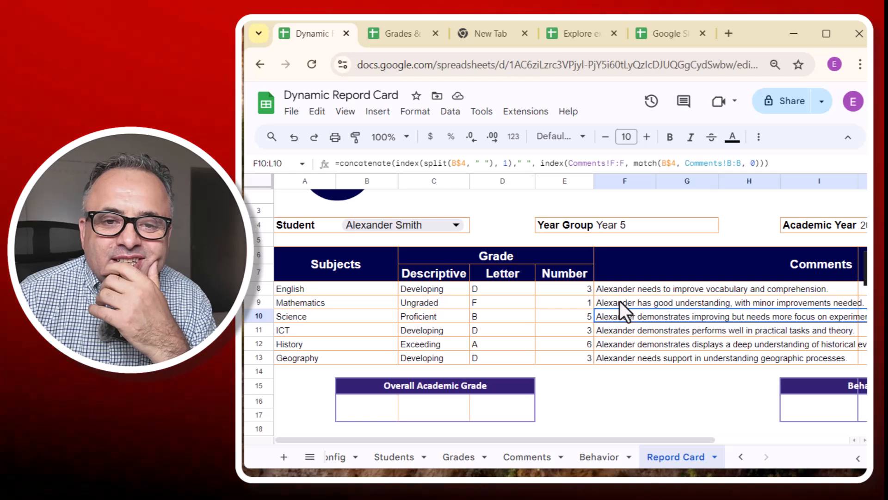
{"action": "left_click", "coordinate": [394, 457]}
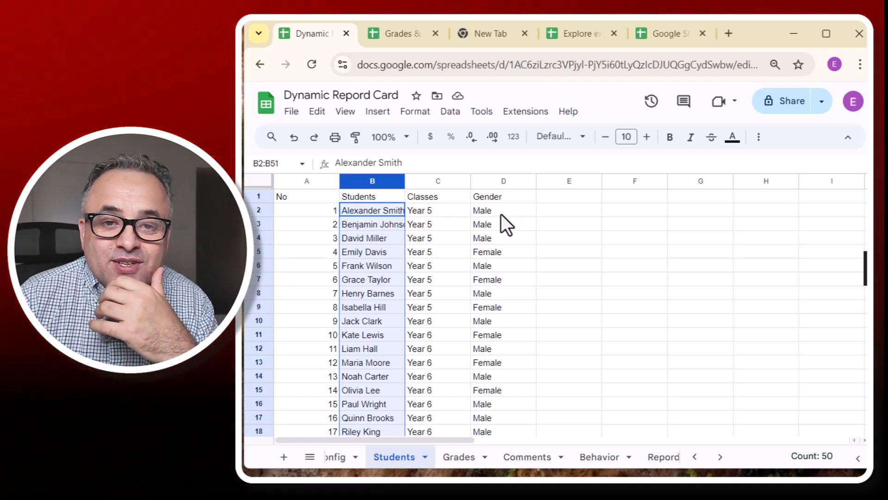
{"action": "left_click", "coordinate": [720, 458]}
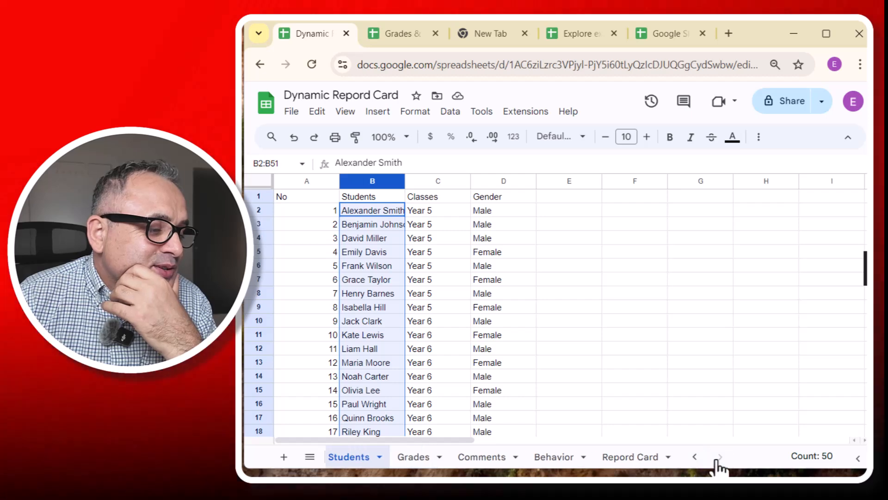
{"action": "left_click", "coordinate": [643, 463]}
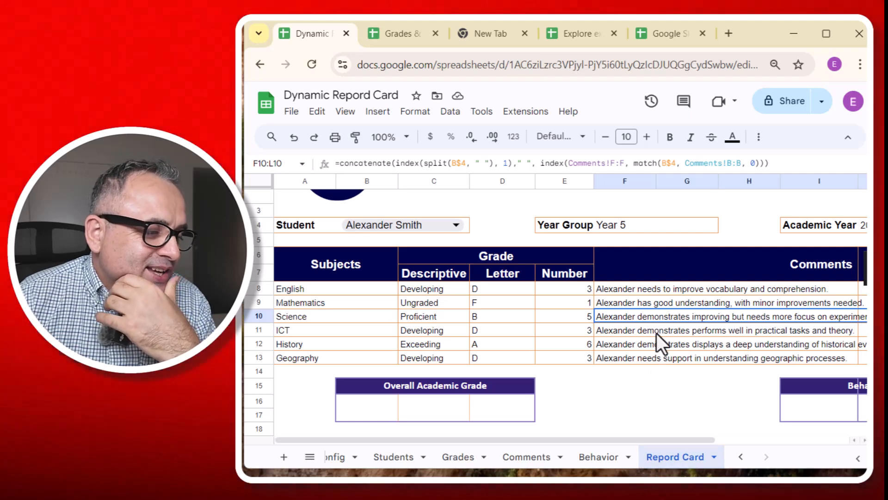
- Examine the three cells under Overall Academic Grade and the Number grades in E8:E13 that feed them
{"action": "scroll", "coordinate": [654, 343], "scroll_direction": "down", "scroll_amount": 3}
{"action": "scroll", "coordinate": [623, 435], "scroll_direction": "right", "scroll_amount": 5}
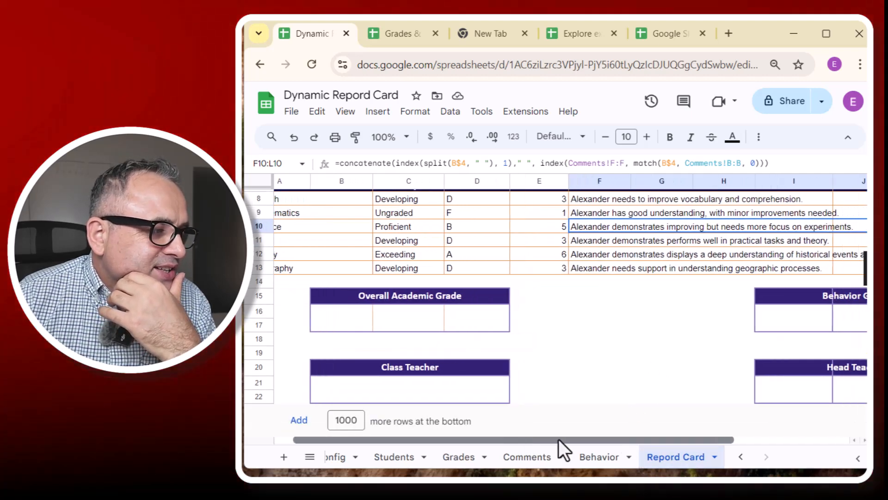
{"action": "scroll", "coordinate": [654, 443], "scroll_direction": "left", "scroll_amount": 4}
{"action": "left_click", "coordinate": [342, 318]}
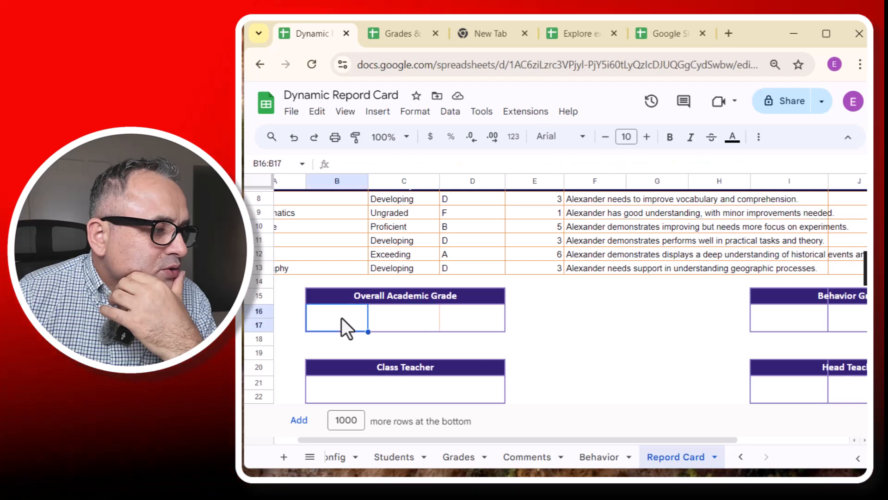
{"action": "left_click", "coordinate": [409, 315]}
{"action": "left_click", "coordinate": [348, 318]}
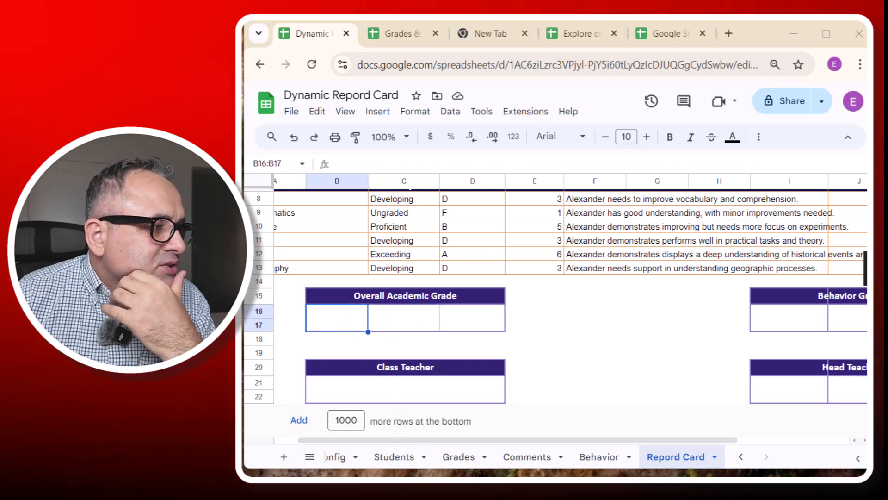
{"action": "left_click", "coordinate": [393, 319]}
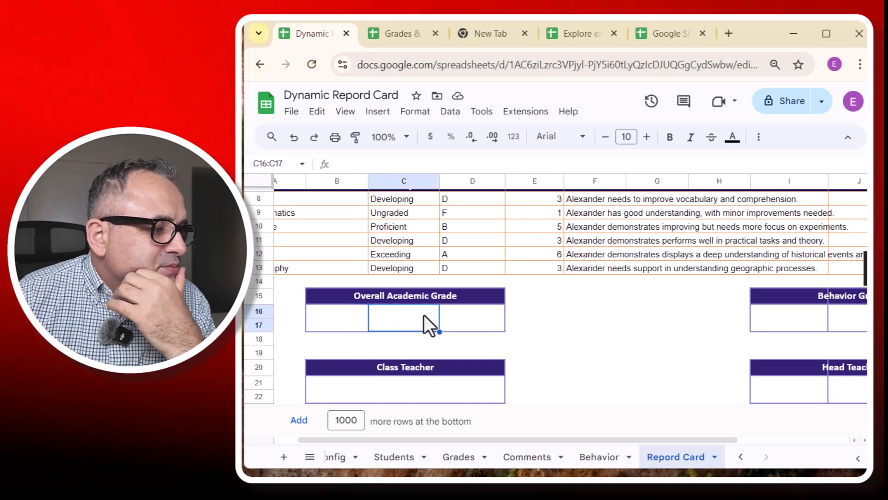
{"action": "left_click", "coordinate": [470, 316]}
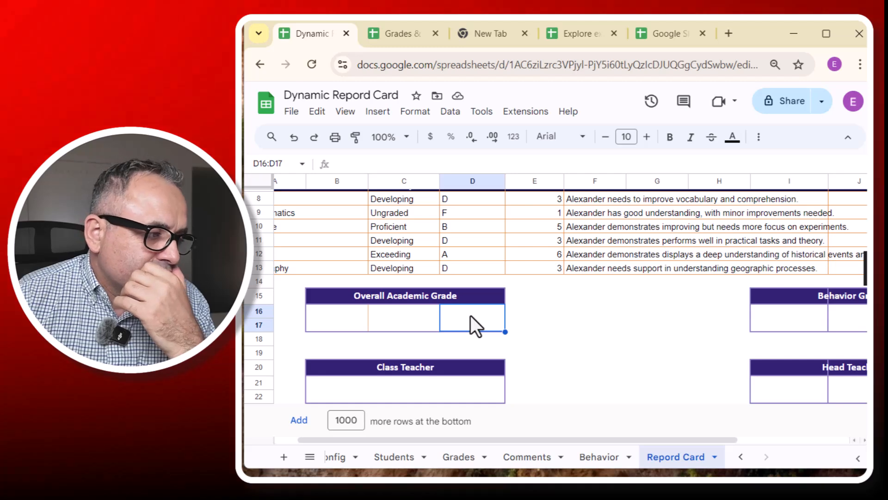
{"action": "scroll", "coordinate": [471, 316], "scroll_direction": "up", "scroll_amount": 3}
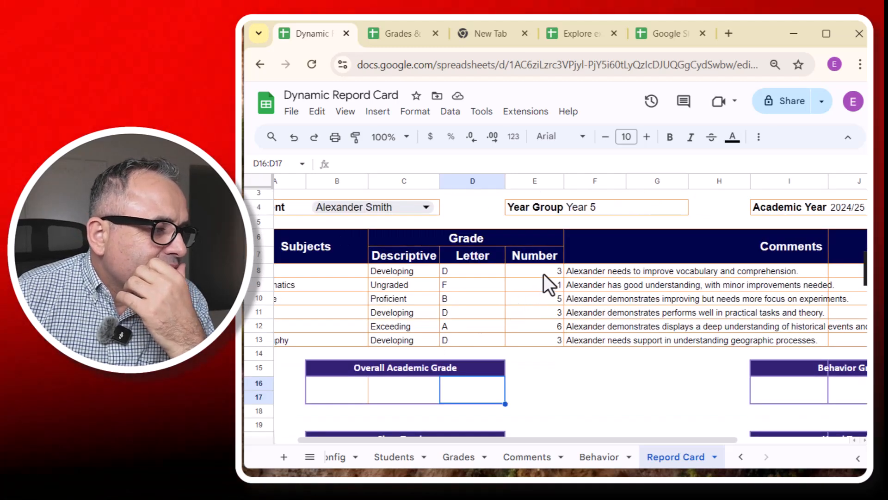
{"action": "left_click_drag", "start_coordinate": [545, 272], "coordinate": [546, 345]}
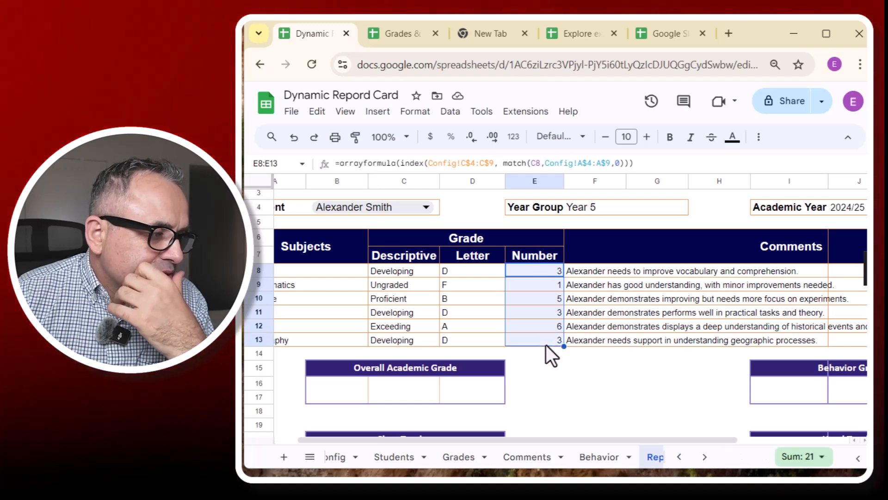
- Enter the formula =average(E8:E13) in cell D16, the third cell under Overall Academic Grade
{"action": "left_click", "coordinate": [466, 391]}
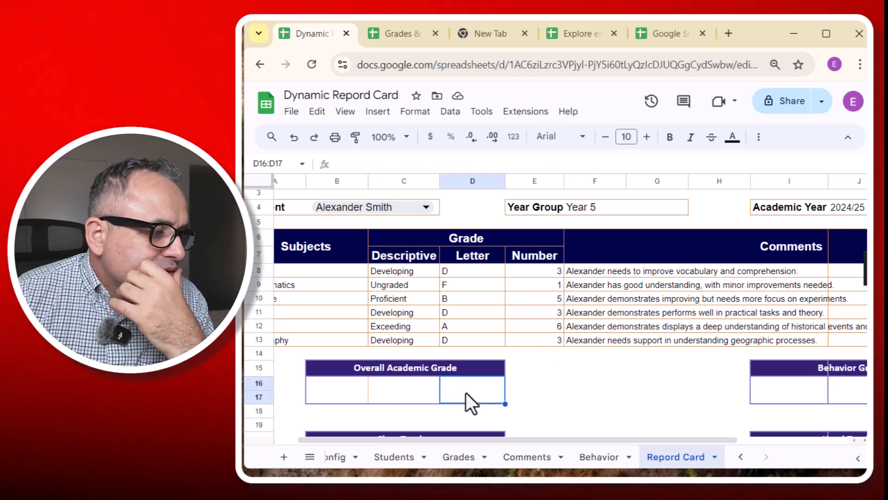
{"action": "type", "text": "="}
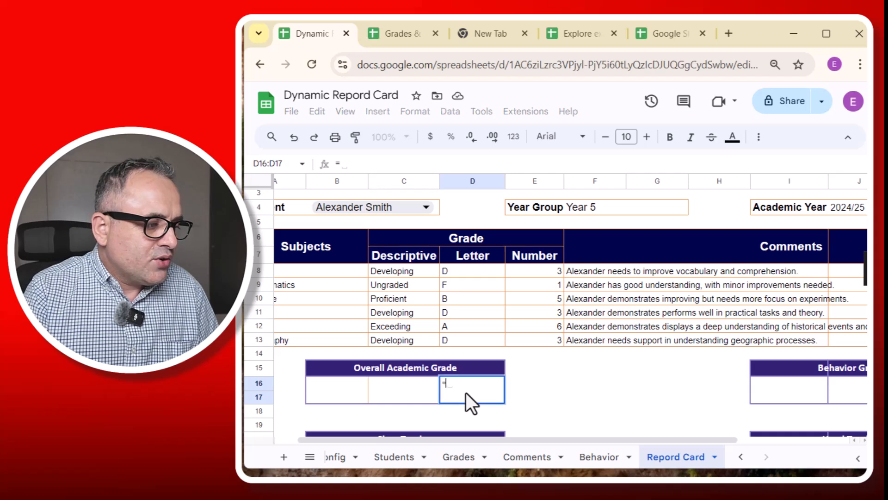
{"action": "type", "text": "aver"}
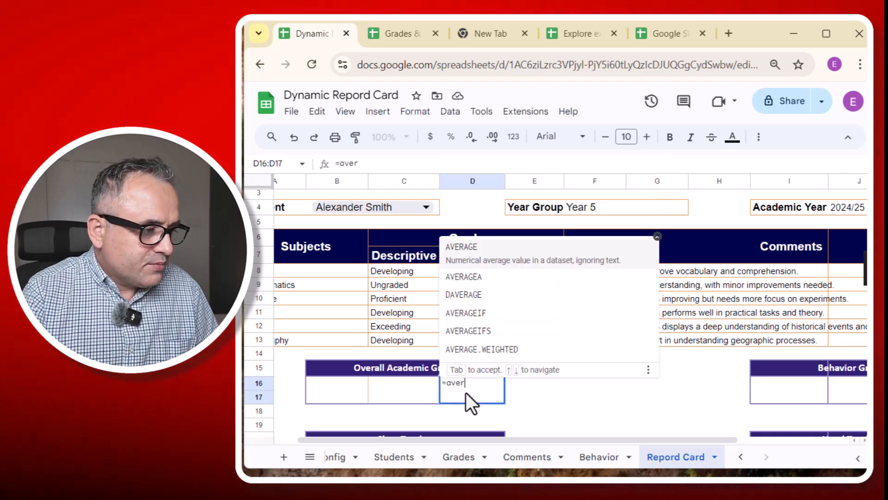
{"action": "type", "text": "age"}
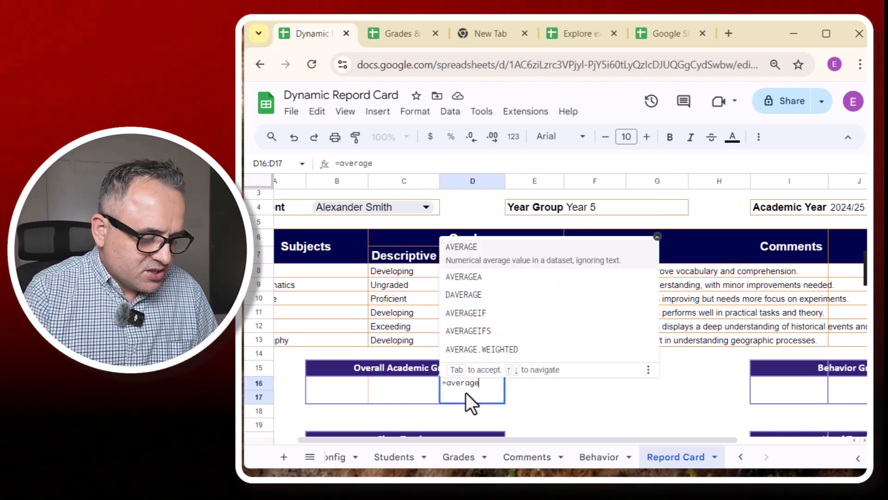
{"action": "type", "text": "("}
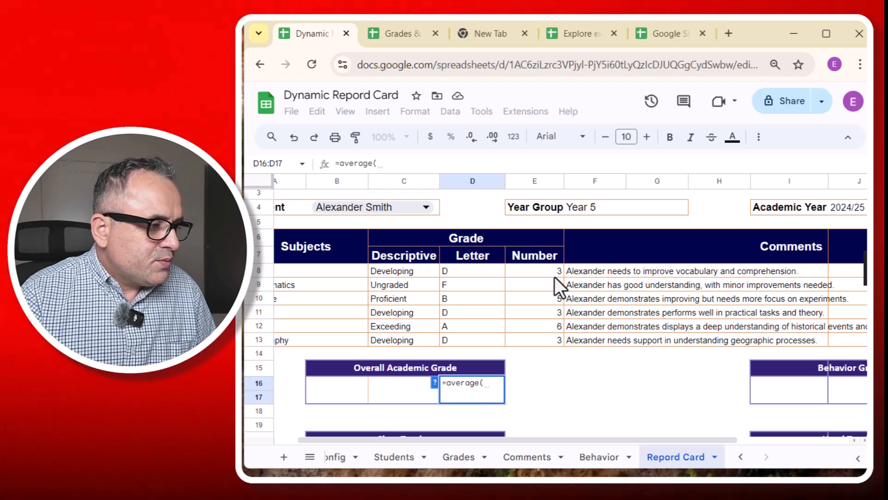
{"action": "left_click_drag", "start_coordinate": [555, 277], "coordinate": [554, 340]}
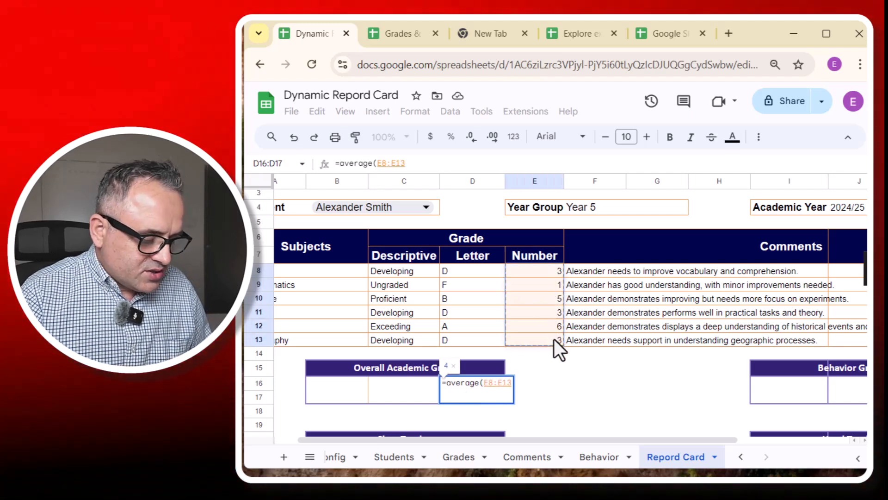
{"action": "key", "text": "Return"}
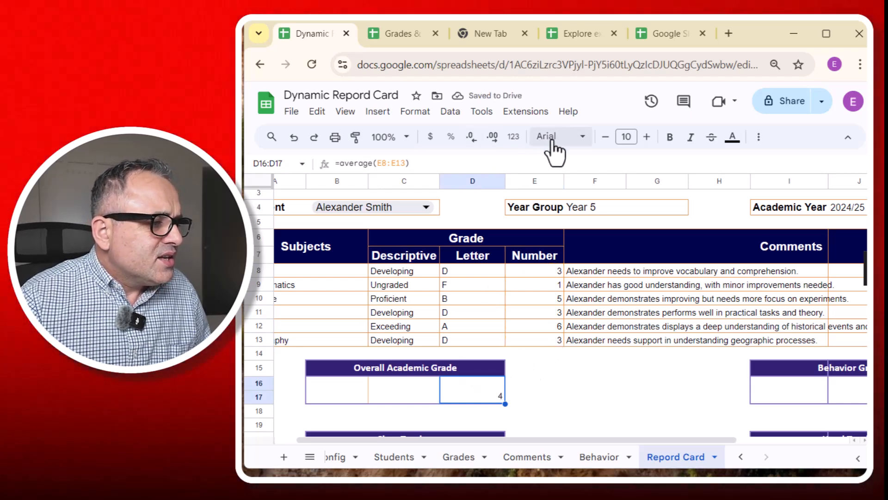
- Center the average in D16 both horizontally and vertically
{"action": "left_click", "coordinate": [758, 138]}
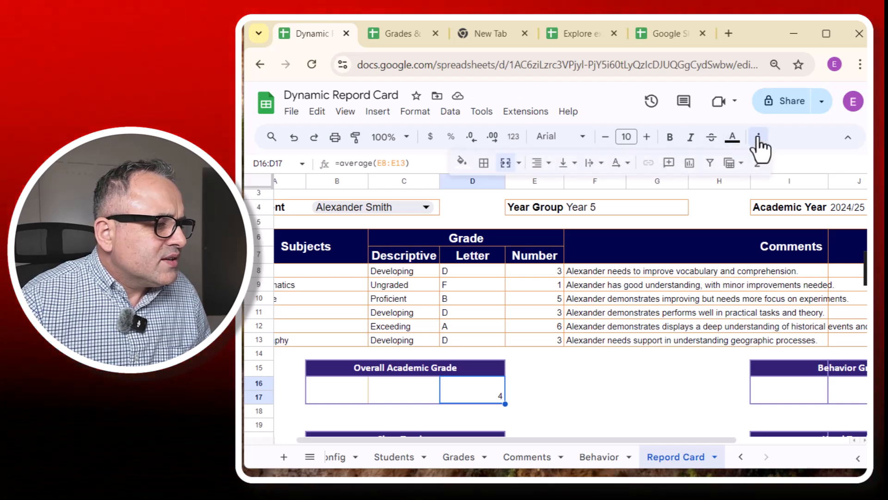
{"action": "left_click", "coordinate": [537, 164]}
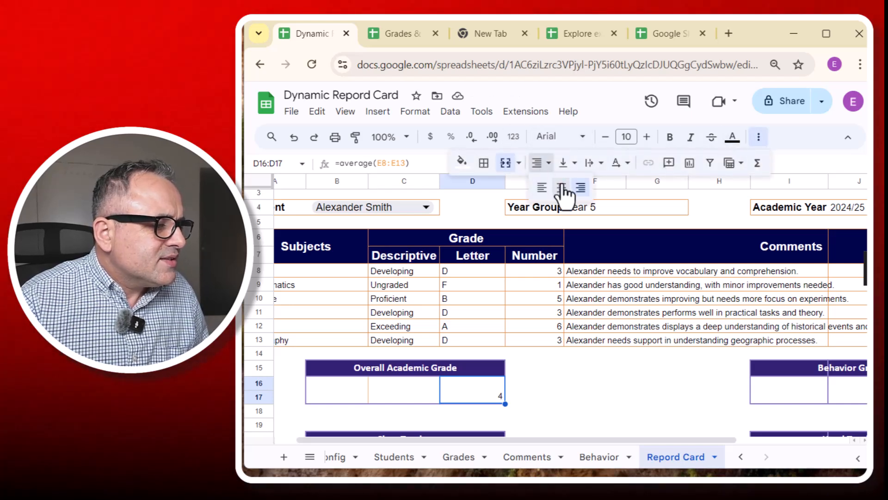
{"action": "left_click", "coordinate": [561, 188]}
{"action": "left_click", "coordinate": [572, 166]}
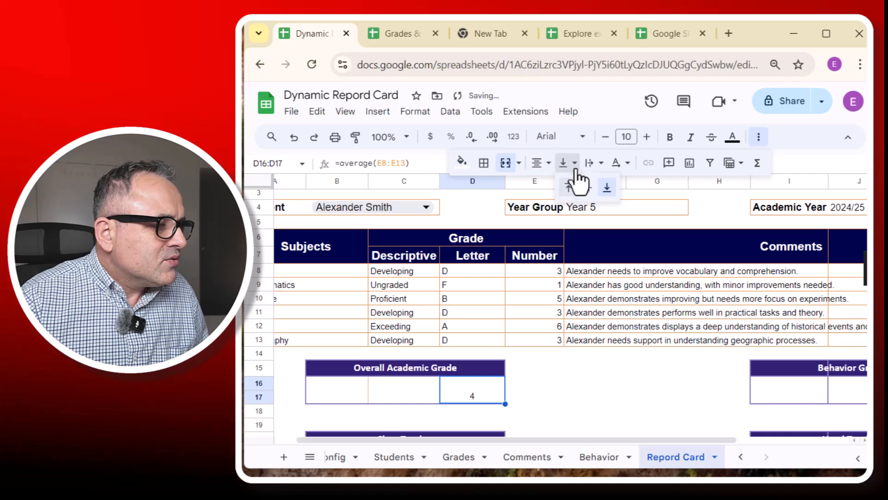
{"action": "left_click", "coordinate": [586, 188]}
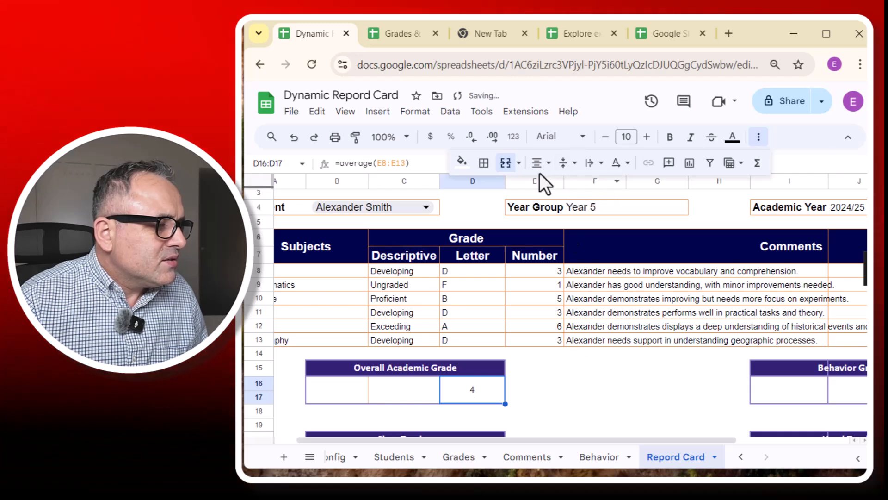
- Increase the font size of the average in D16 to 15
{"action": "double_click", "coordinate": [651, 139]}
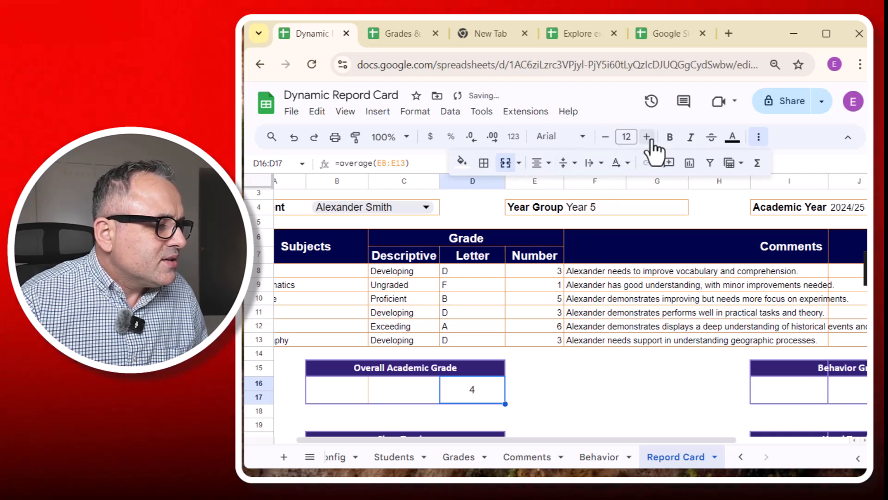
{"action": "left_click", "coordinate": [648, 137]}
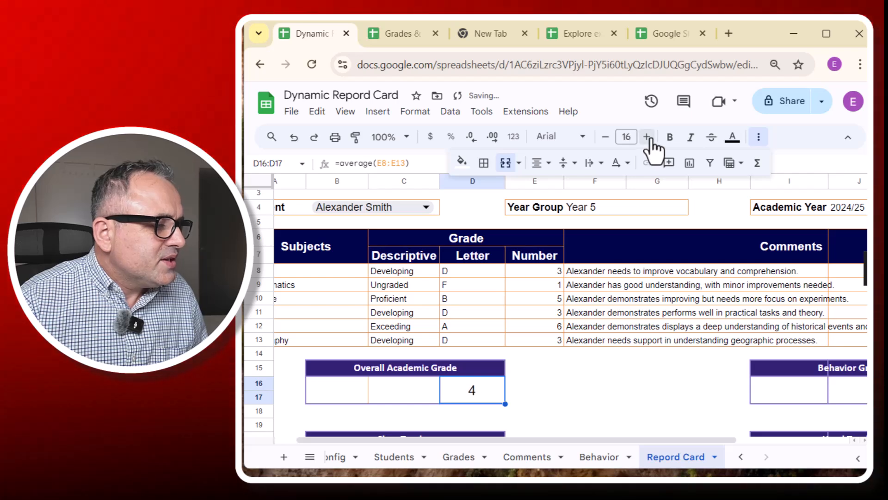
{"action": "left_click", "coordinate": [557, 372]}
{"action": "left_click", "coordinate": [467, 390]}
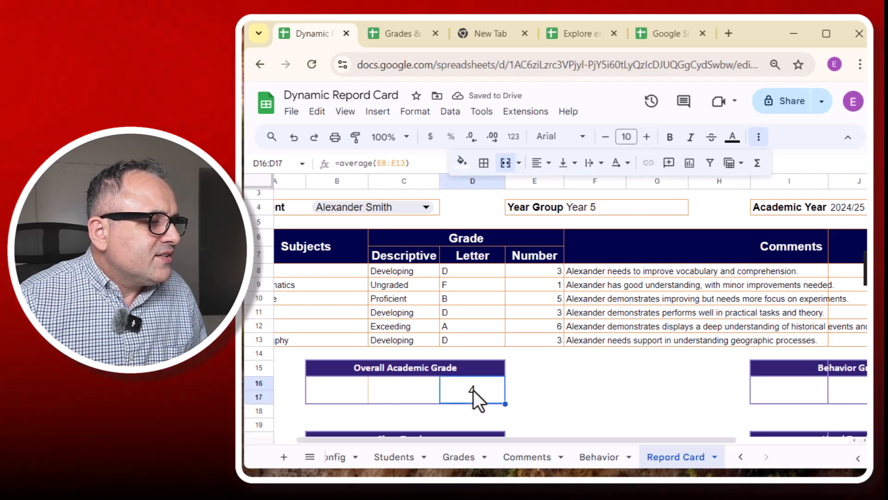
{"action": "key", "text": "ctrl+shift+comma"}
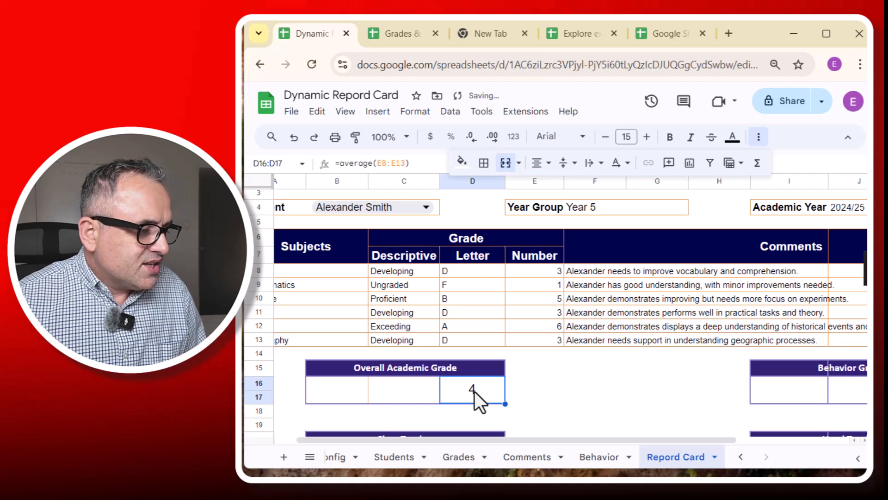
- Format the average in D16 to show two decimal places
{"action": "left_click", "coordinate": [493, 137]}
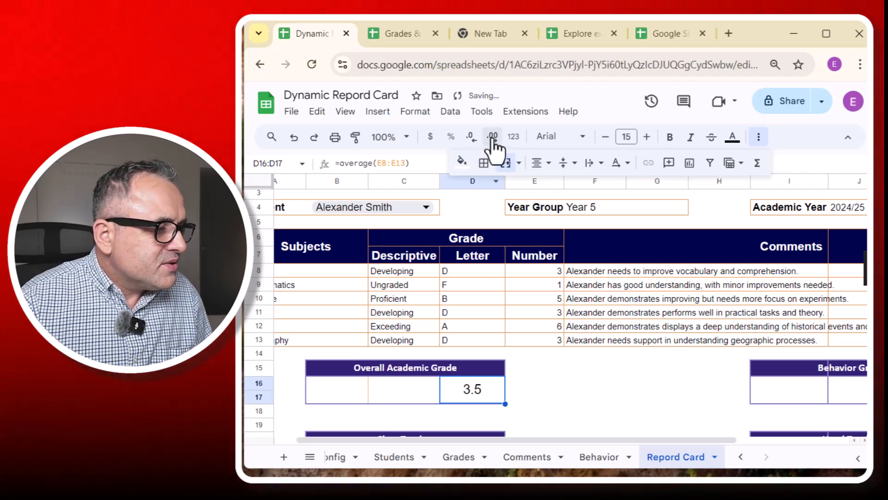
{"action": "left_click", "coordinate": [472, 138]}
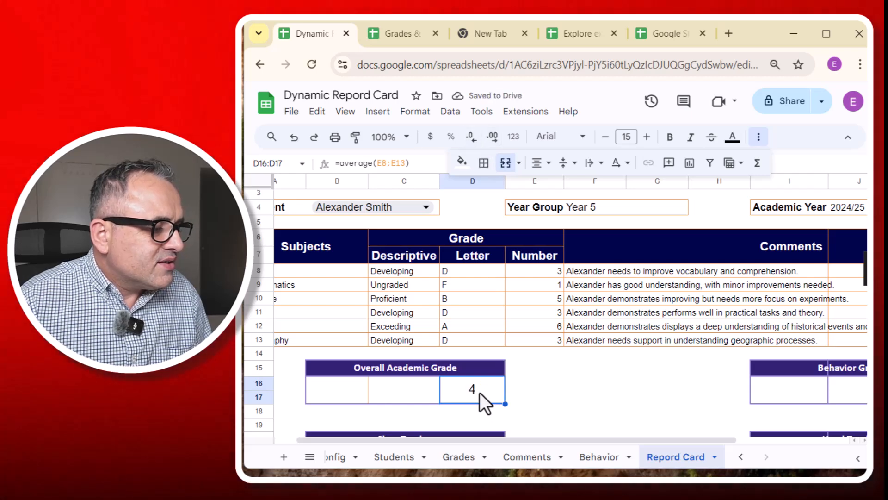
{"action": "left_click", "coordinate": [493, 138]}
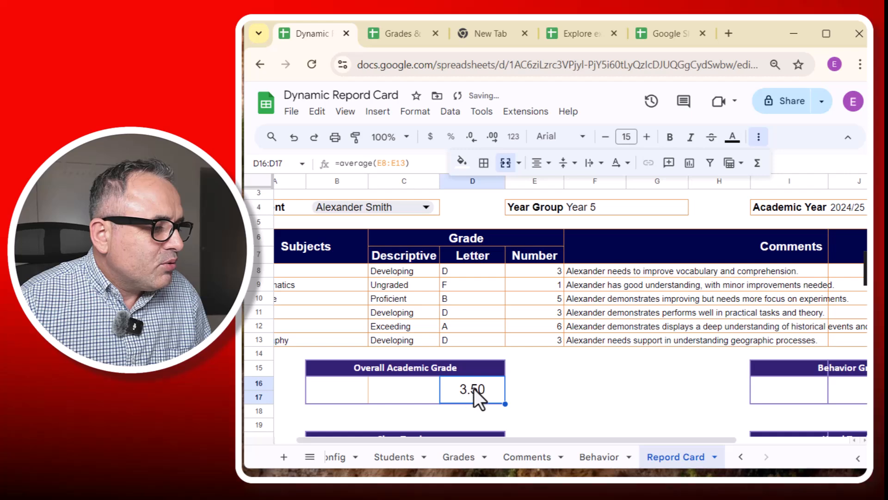
- Check the grading structure on the Config sheet and return to the report card
{"action": "left_click", "coordinate": [342, 457]}
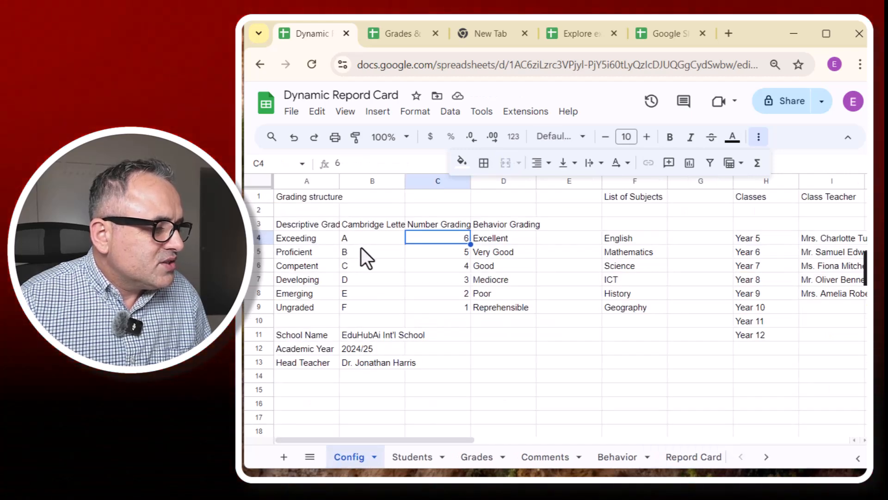
{"action": "left_click", "coordinate": [683, 463]}
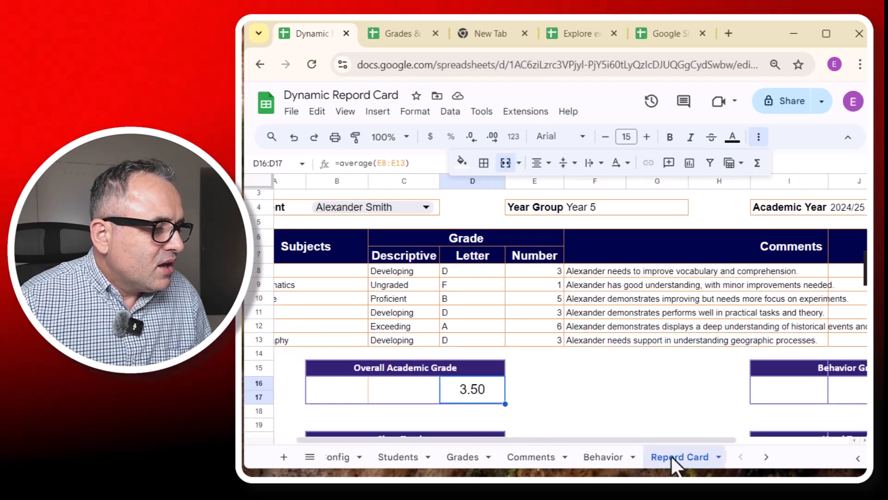
- Wrap the average in D16 in ROUNDUP so the formula is =roundup(average(E8:E13))
{"action": "left_click", "coordinate": [345, 163]}
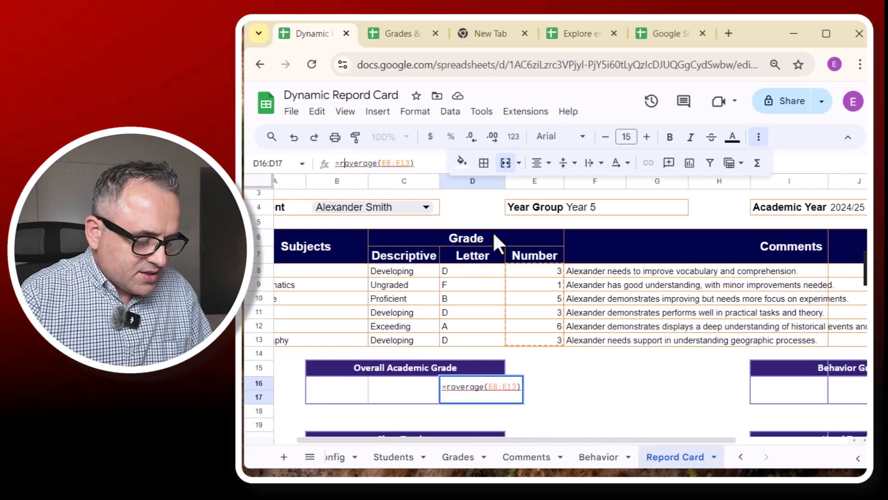
{"action": "type", "text": "rount"}
{"action": "key", "text": "BackSpace"}
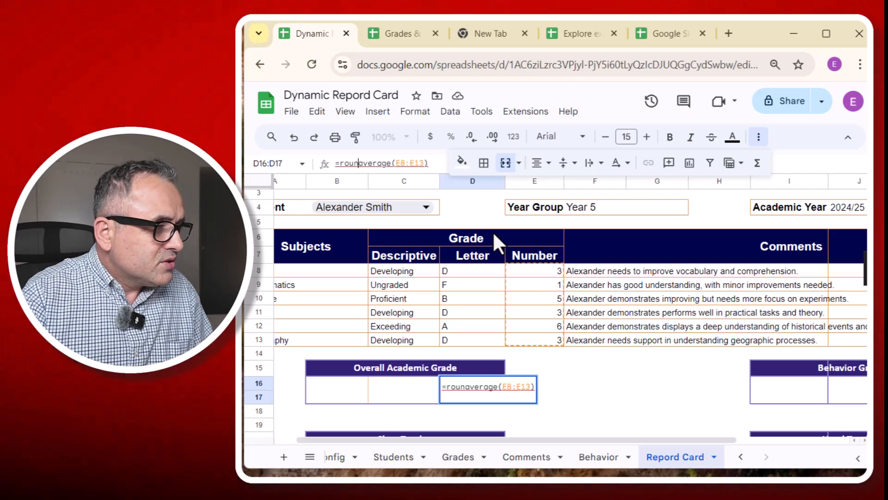
{"action": "type", "text": "d"}
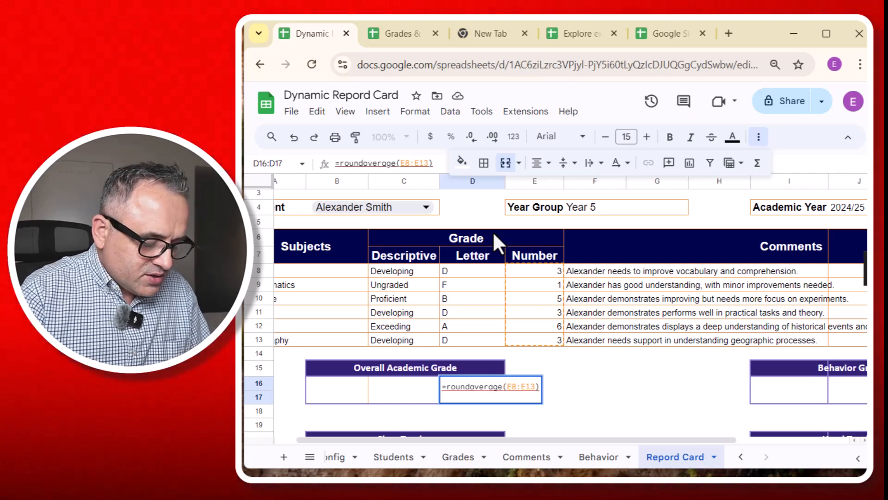
{"action": "type", "text": "up("}
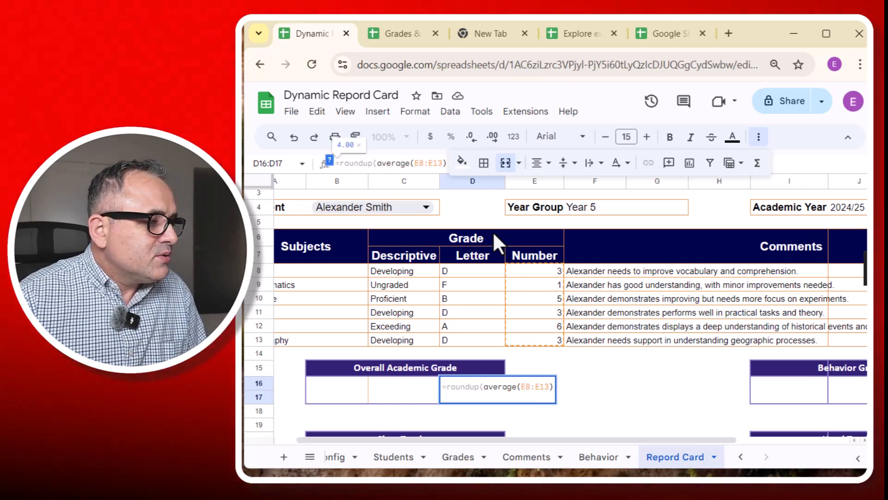
{"action": "left_click", "coordinate": [446, 162]}
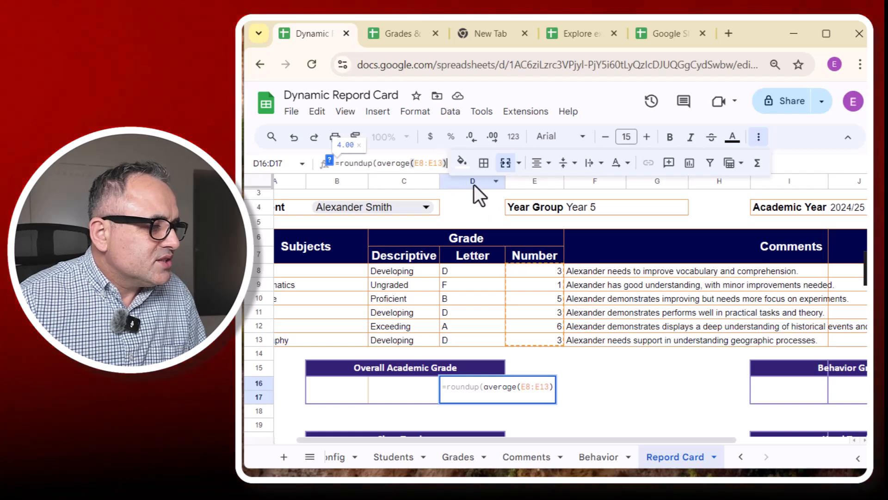
{"action": "key", "text": "Return"}
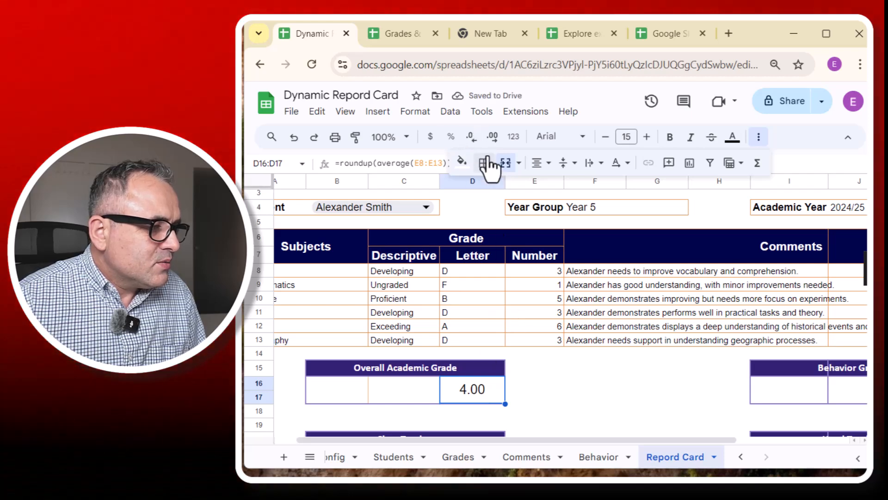
- Format the rounded grade in D16 to show no decimal places
{"action": "left_click", "coordinate": [471, 137]}
{"action": "left_click", "coordinate": [472, 138]}
{"action": "left_click", "coordinate": [553, 401]}
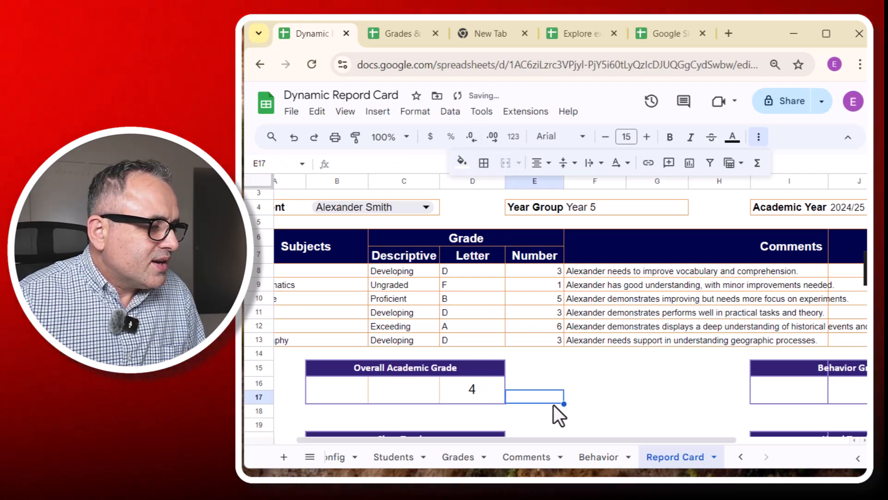
{"action": "left_click", "coordinate": [465, 390]}
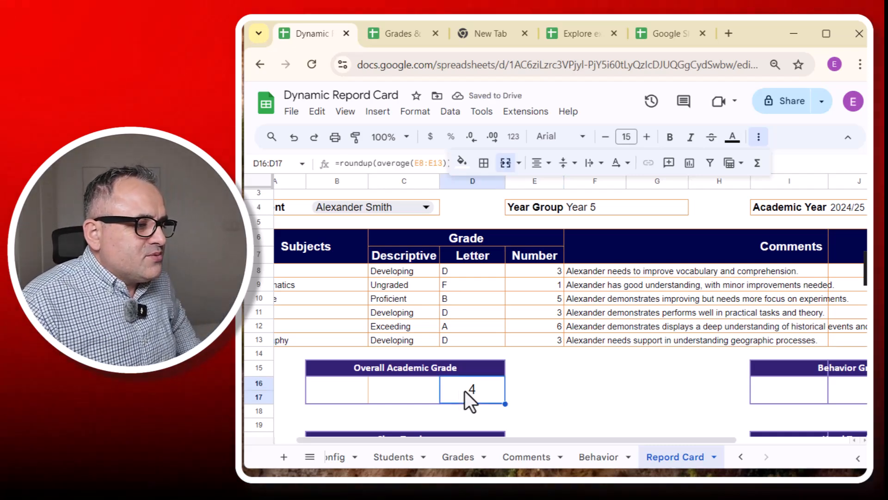
- Check the grading structure on the Config sheet and start an INDEX formula in B16 over the descriptive grades Config!A4:A9
{"action": "left_click", "coordinate": [338, 458]}
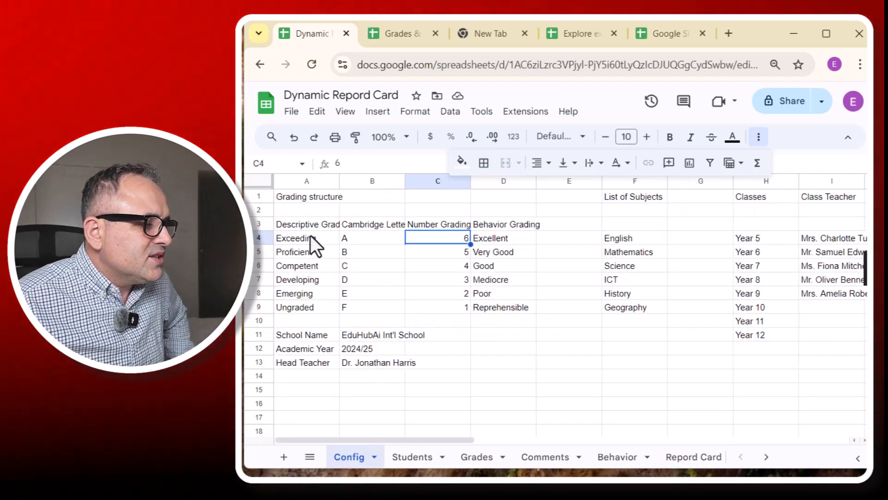
{"action": "left_click", "coordinate": [697, 458]}
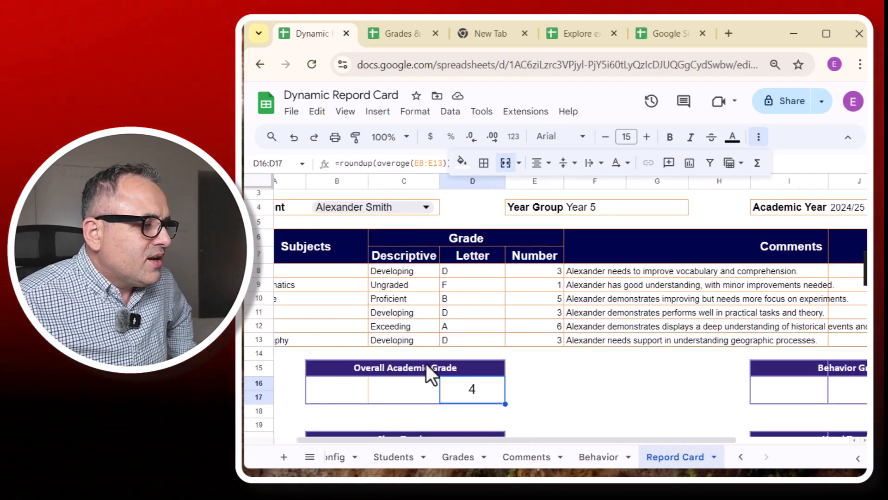
{"action": "left_click", "coordinate": [361, 386]}
{"action": "type", "text": "="}
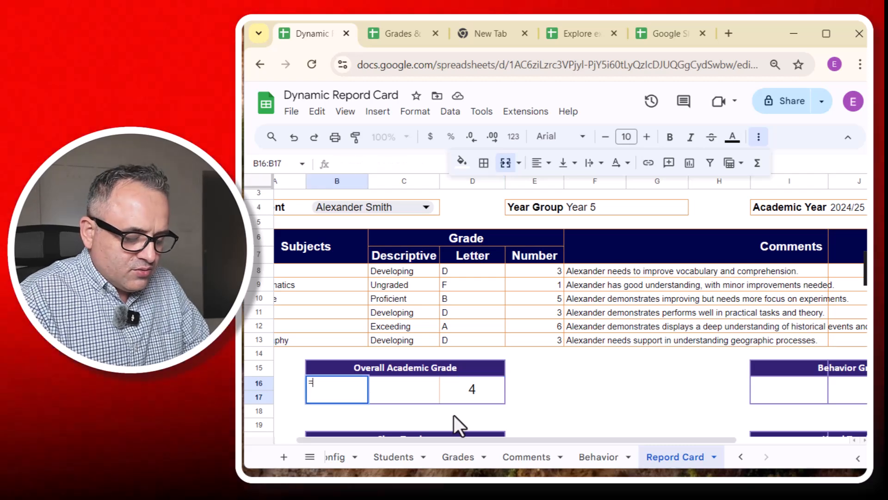
{"action": "type", "text": "index("}
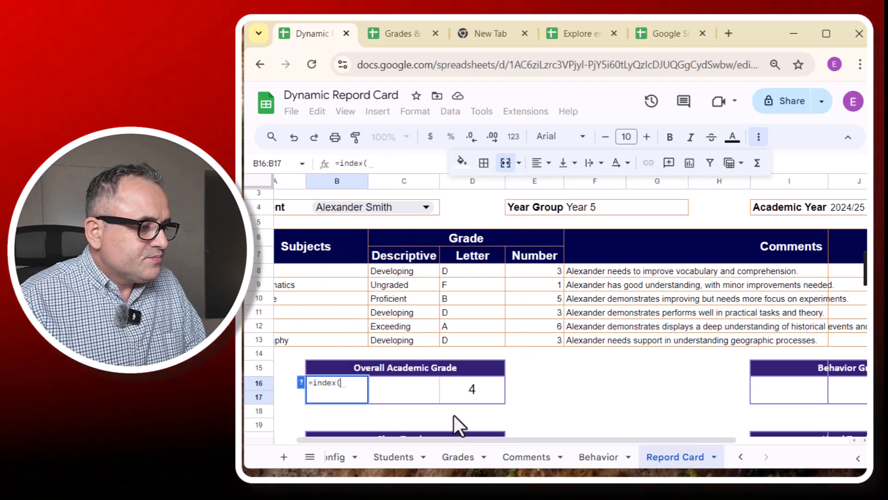
{"action": "left_click", "coordinate": [341, 457]}
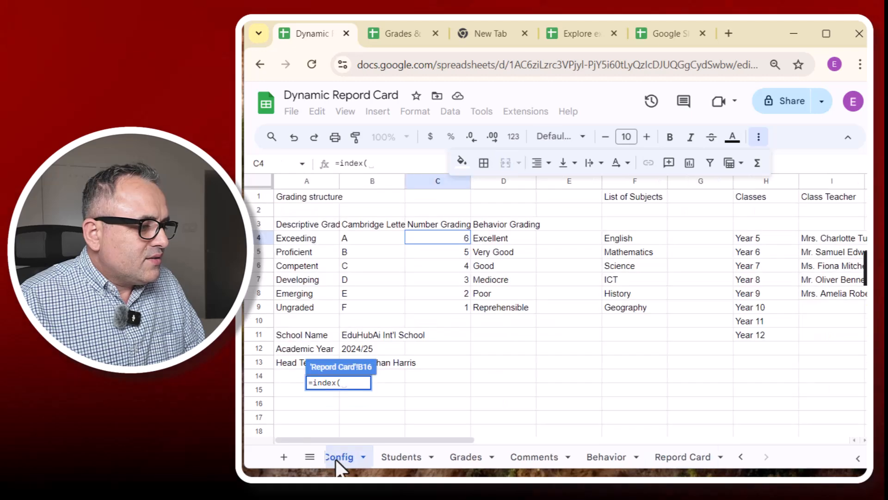
{"action": "left_click_drag", "start_coordinate": [304, 237], "coordinate": [297, 305]}
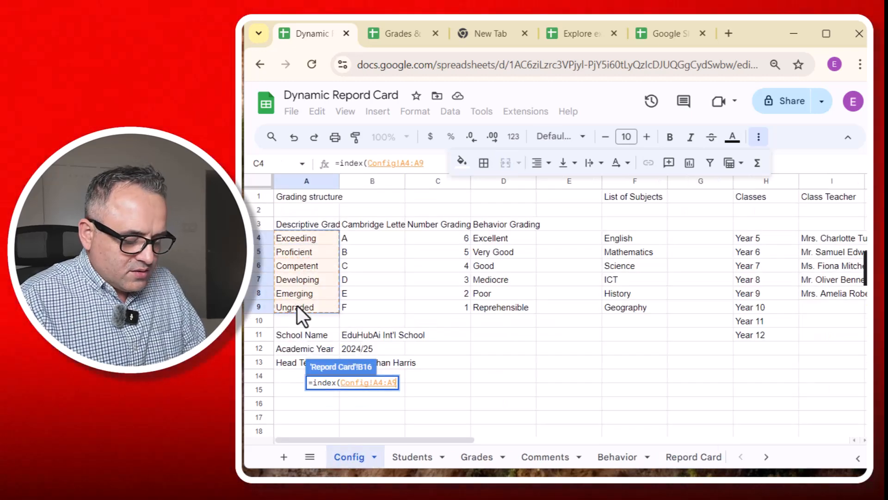
- Complete the B16 formula with an exact MATCH of D16 against the number grades in Config!C4:C9, using match type 0
{"action": "type", "text": ", mat"}
{"action": "key", "text": "Tab"}
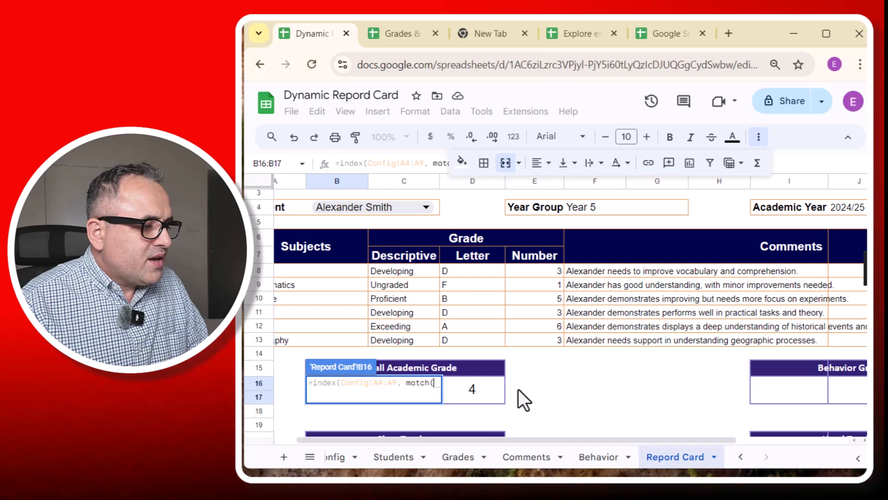
{"action": "left_click", "coordinate": [473, 394]}
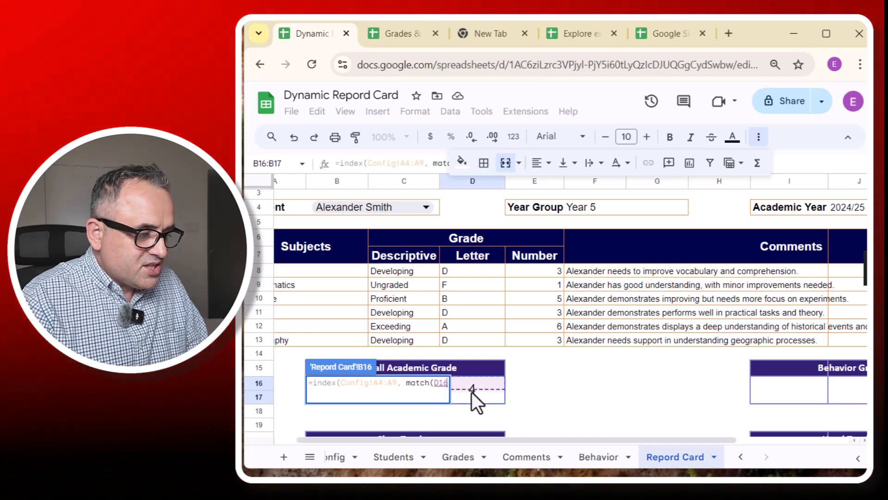
{"action": "type", "text": ","}
{"action": "left_click", "coordinate": [354, 460]}
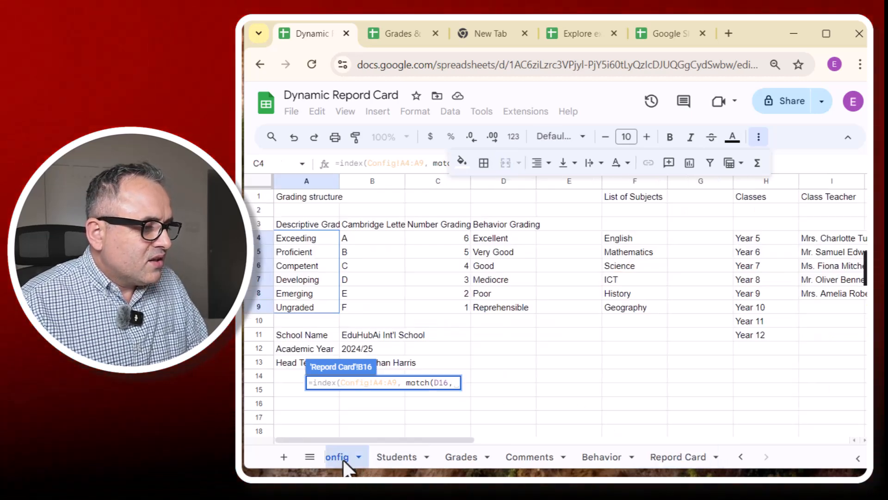
{"action": "left_click_drag", "start_coordinate": [452, 241], "coordinate": [443, 303]}
{"action": "type", "text": ", 0))"}
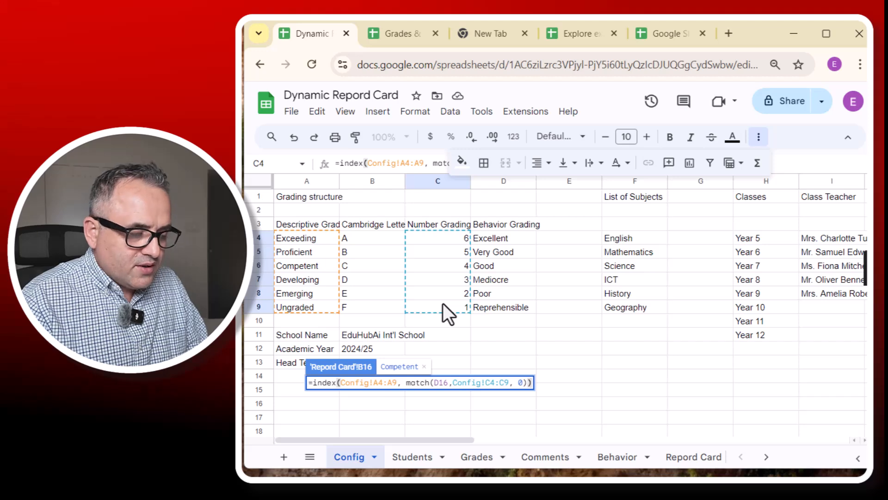
{"action": "key", "text": "Return"}
- Copy the formatting of D16 to the descriptive grade in B16 and reduce its font size to 12
{"action": "left_click", "coordinate": [568, 166]}
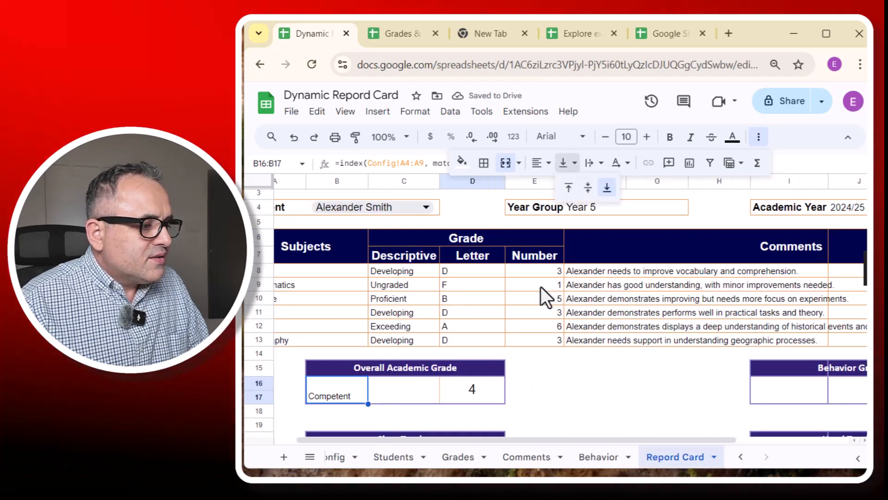
{"action": "left_click", "coordinate": [482, 393]}
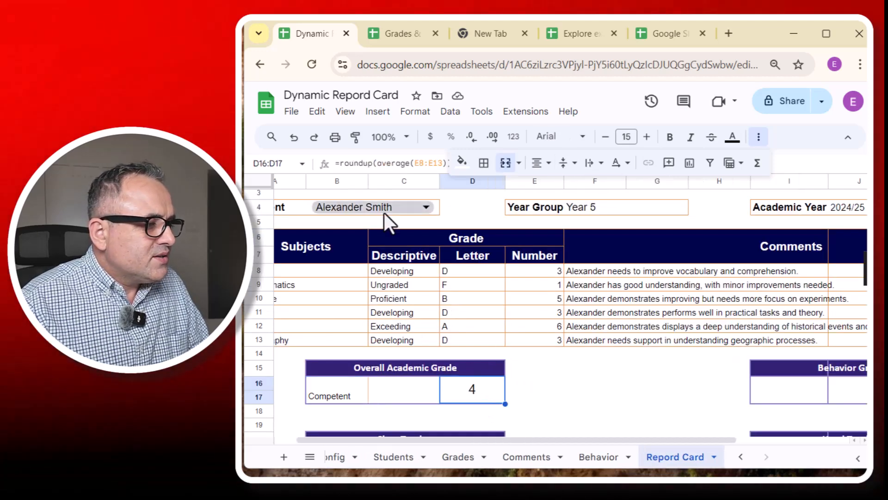
{"action": "left_click", "coordinate": [356, 137]}
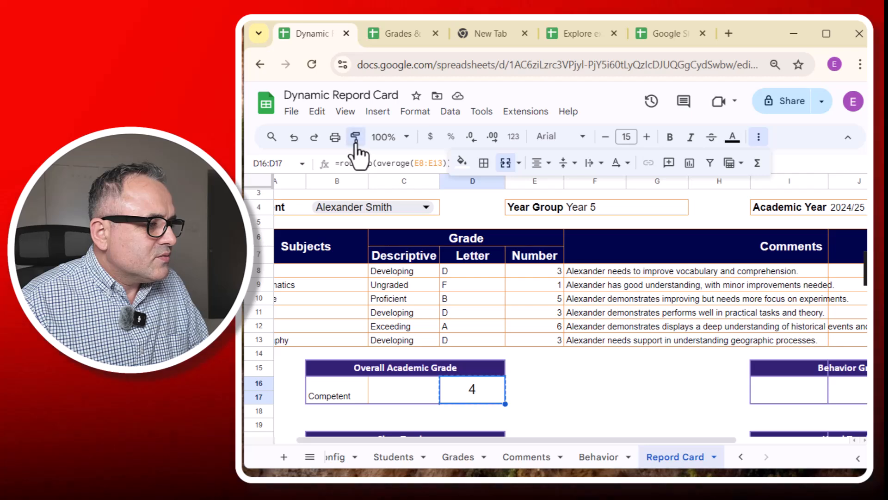
{"action": "left_click", "coordinate": [340, 392]}
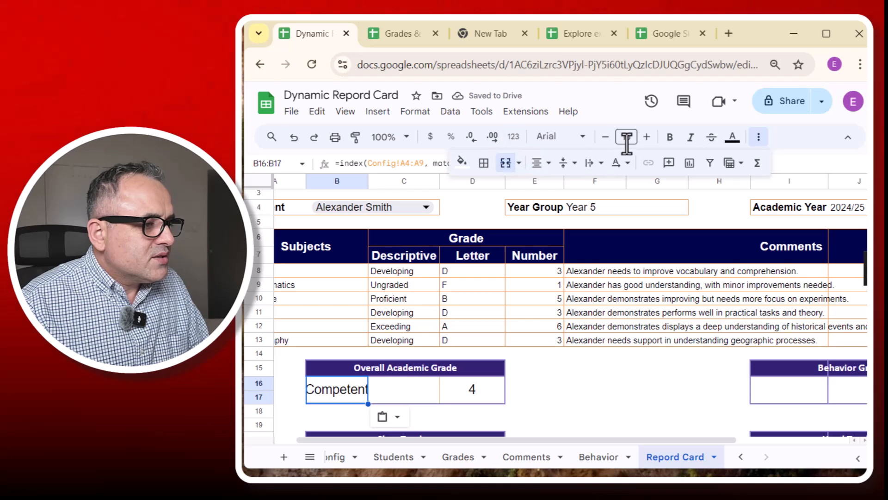
{"action": "left_click", "coordinate": [605, 137]}
{"action": "left_click", "coordinate": [605, 137]}
{"action": "left_click", "coordinate": [605, 137]}
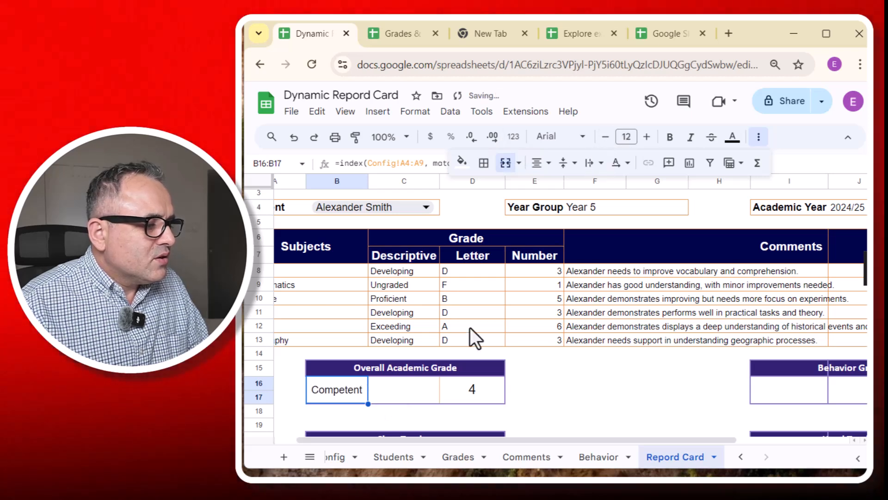
- Extend the INDEX range in B16 to Config!A4:B9 to return the letter grade as well, and review the Config grading columns
{"action": "left_click", "coordinate": [404, 386]}
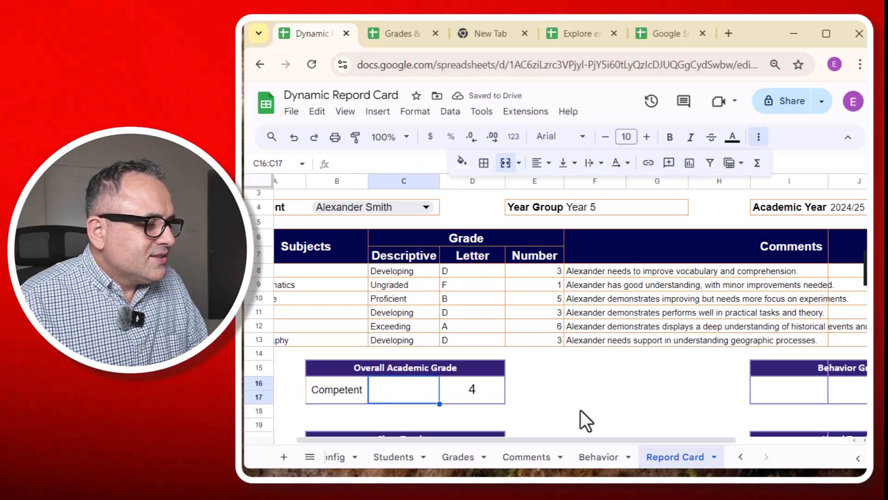
{"action": "left_click", "coordinate": [501, 399]}
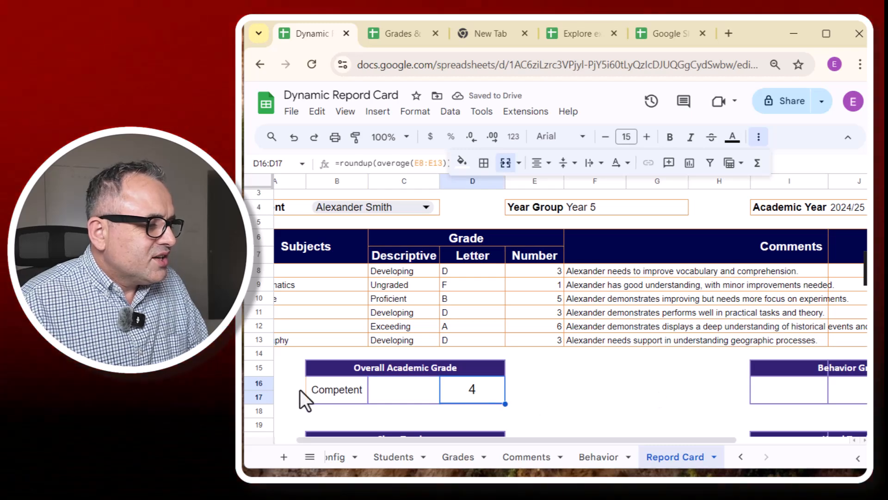
{"action": "left_click", "coordinate": [337, 394]}
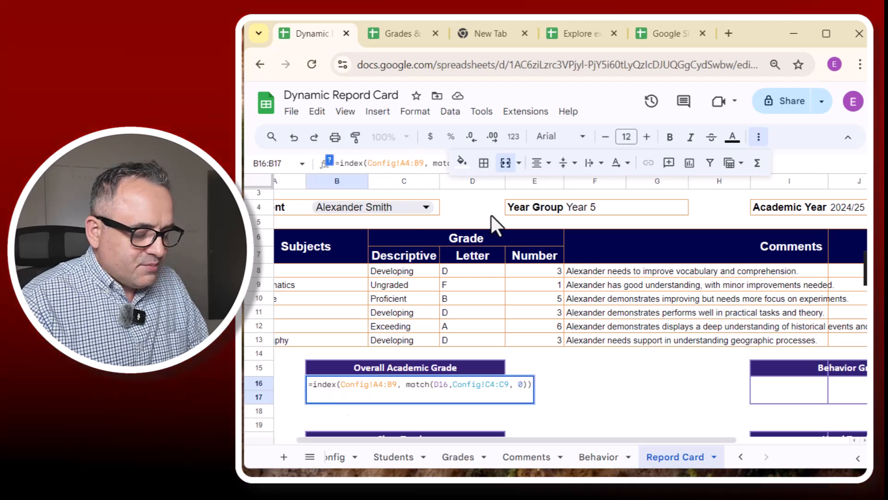
{"action": "key", "text": "ctrl+Return"}
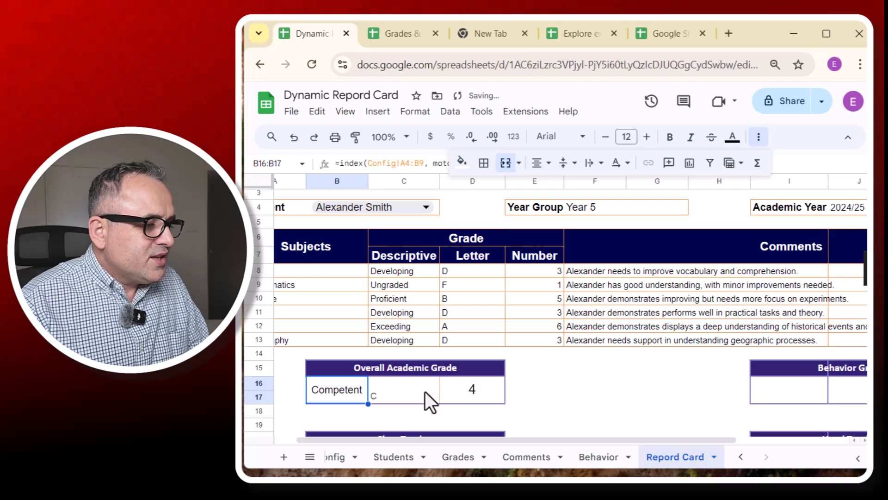
{"action": "left_click", "coordinate": [346, 457]}
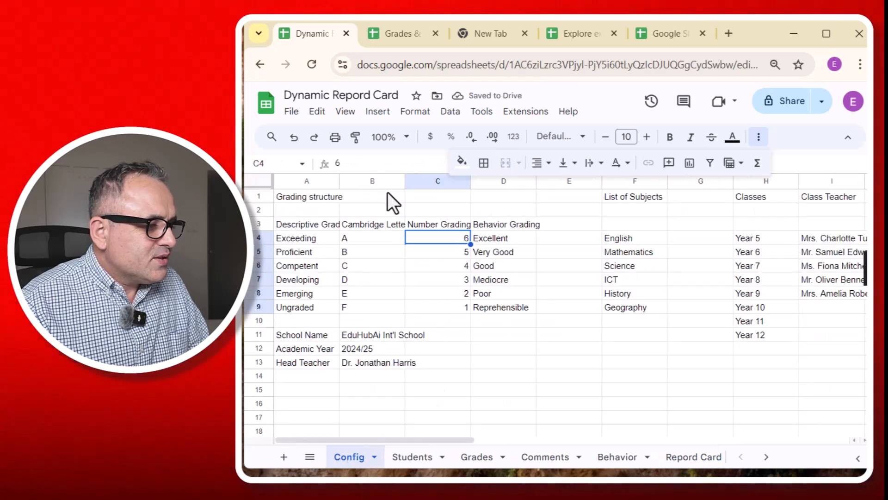
{"action": "left_click_drag", "start_coordinate": [372, 237], "coordinate": [438, 304]}
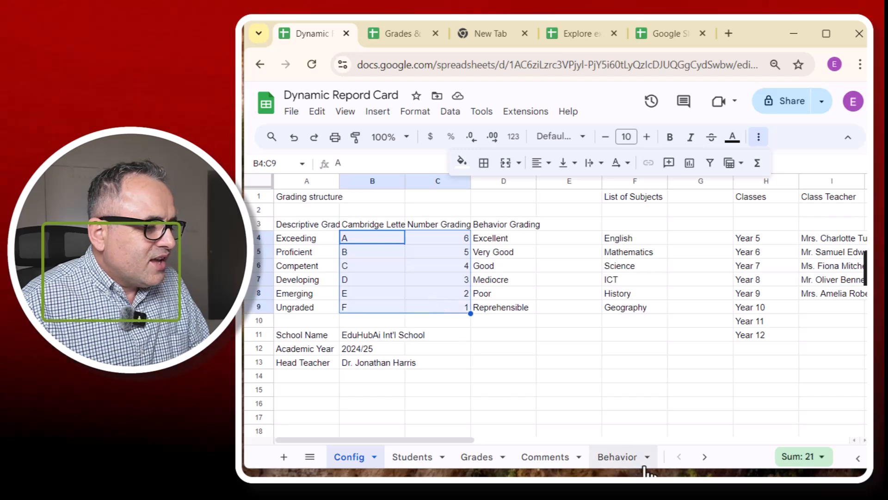
{"action": "left_click", "coordinate": [563, 457]}
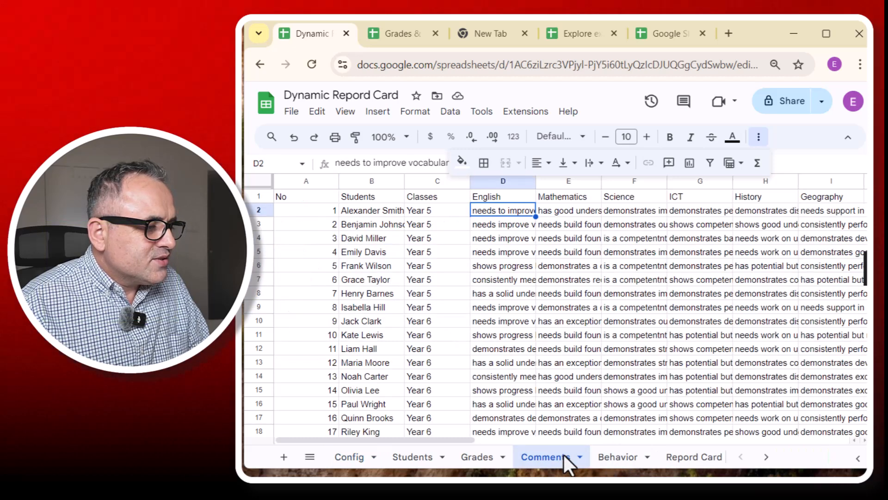
{"action": "left_click", "coordinate": [715, 457]}
- Copy the formatting of the descriptive grade in B16 to the letter grade in C16
{"action": "left_click", "coordinate": [419, 389]}
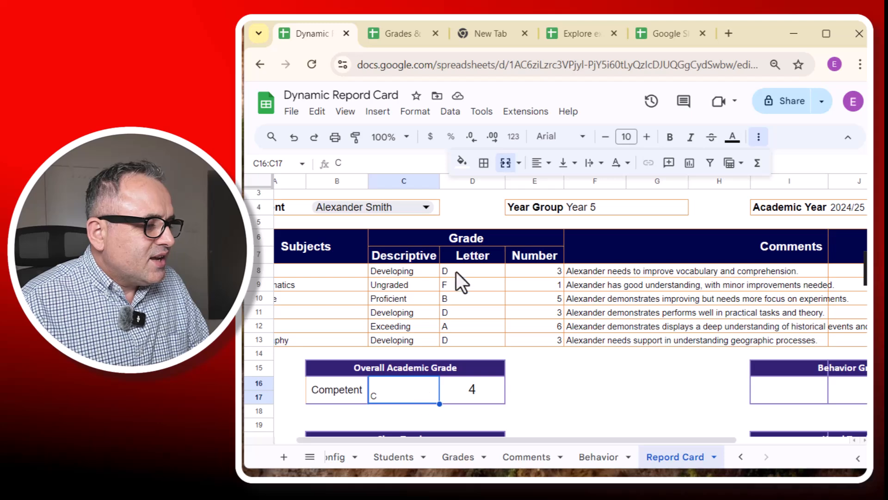
{"action": "left_click", "coordinate": [343, 385]}
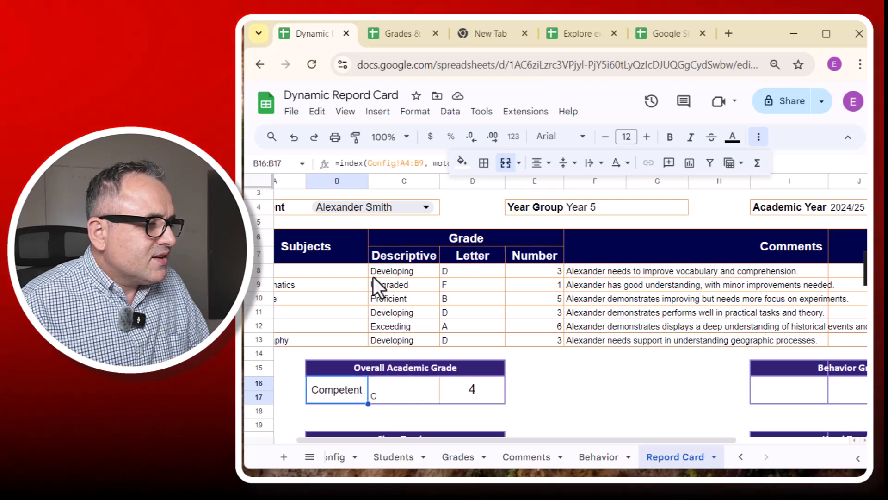
{"action": "left_click", "coordinate": [355, 137]}
{"action": "left_click", "coordinate": [400, 387]}
{"action": "left_click", "coordinate": [470, 388]}
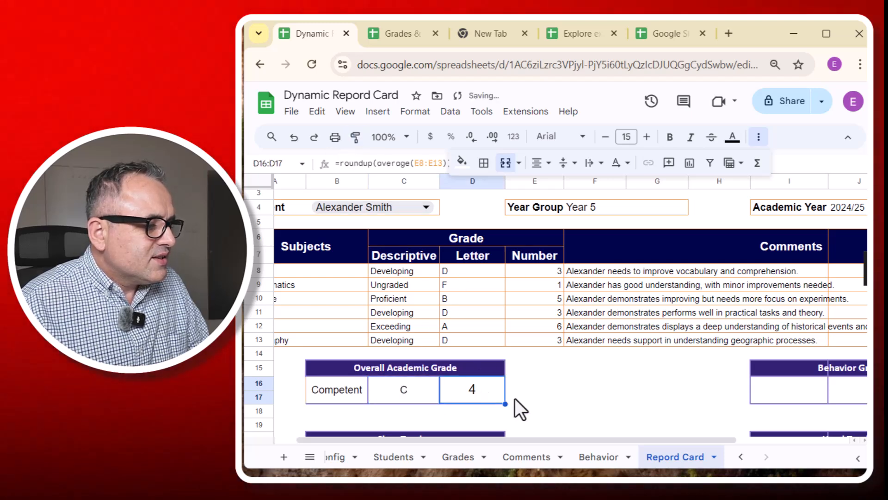
{"action": "left_click", "coordinate": [324, 384]}
{"action": "left_click", "coordinate": [396, 396]}
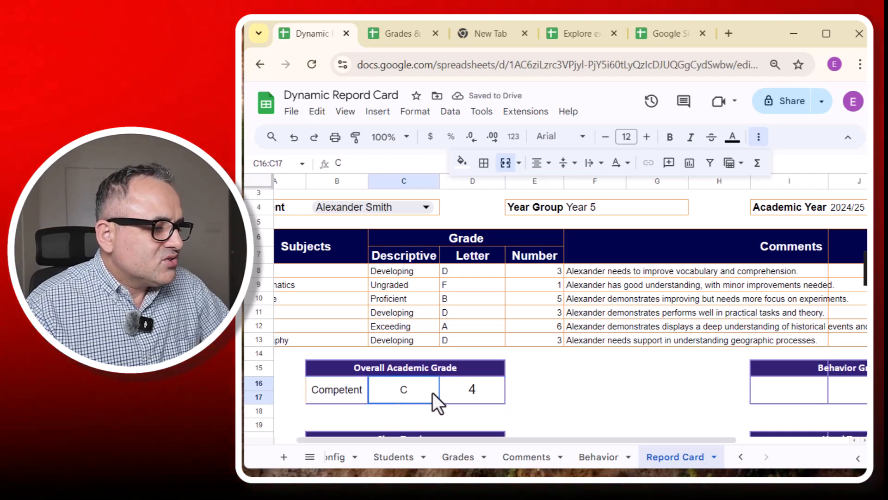
{"action": "left_click", "coordinate": [465, 391]}
{"action": "scroll", "coordinate": [467, 390], "scroll_direction": "down", "scroll_amount": 2}
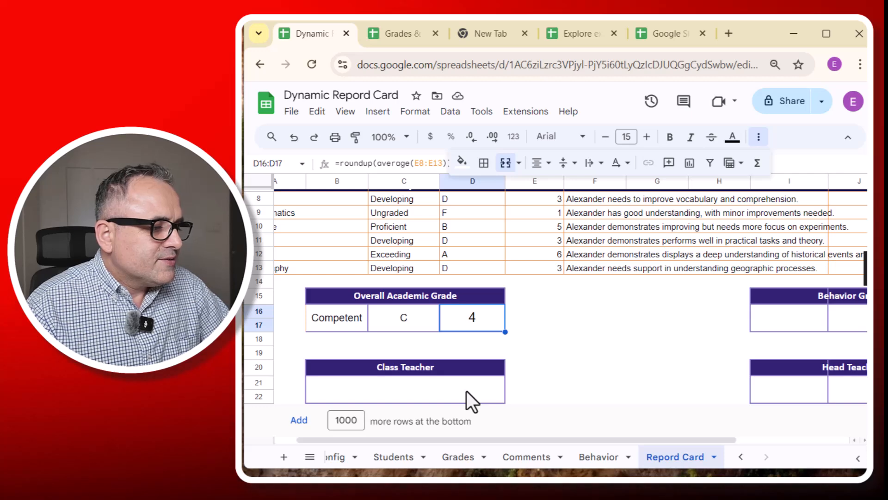
- Start an INDEX formula in the Class Teacher cell B21 that draws on the teacher list in Config!I4:I11
{"action": "left_click", "coordinate": [428, 386]}
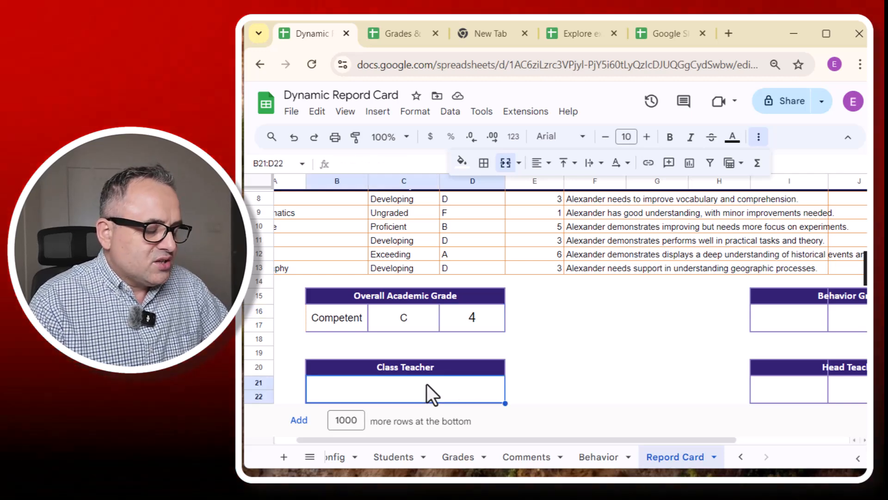
{"action": "scroll", "coordinate": [670, 222], "scroll_direction": "up", "scroll_amount": 4}
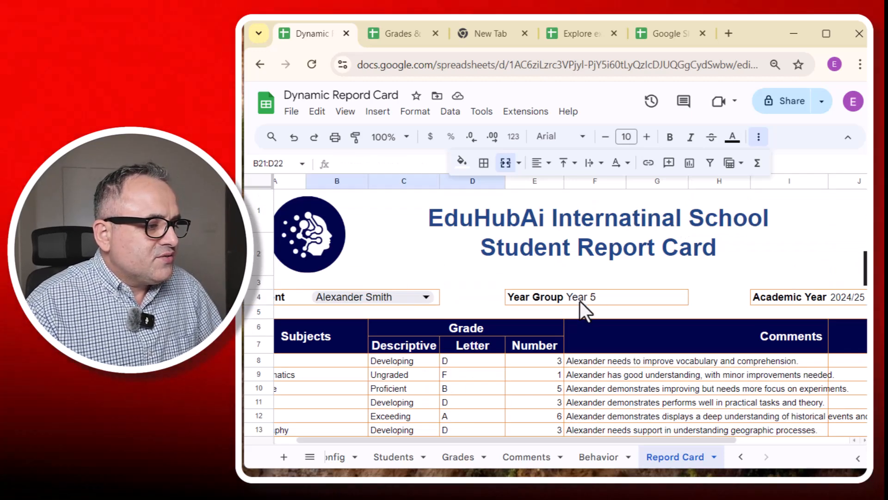
{"action": "scroll", "coordinate": [580, 301], "scroll_direction": "down", "scroll_amount": 3}
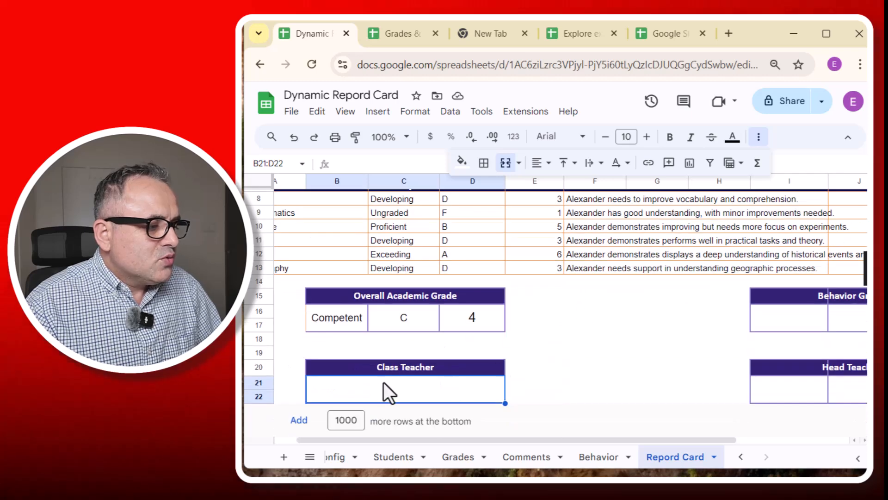
{"action": "type", "text": "="}
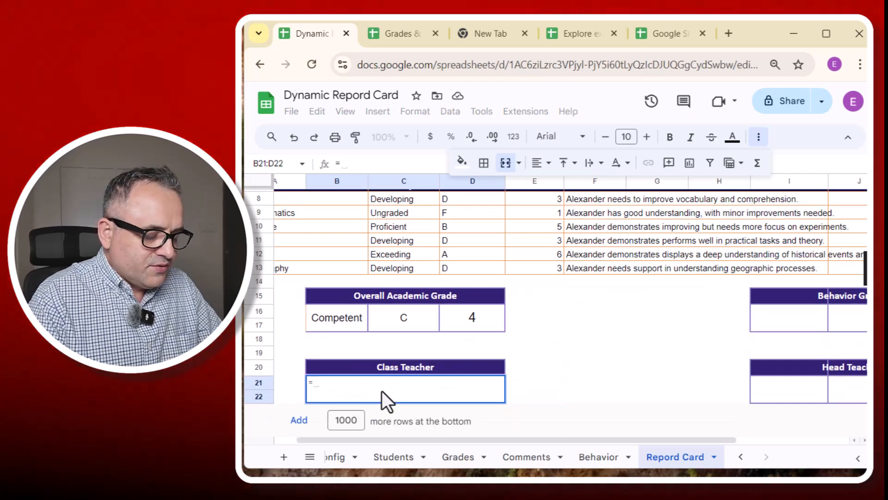
{"action": "type", "text": "index("}
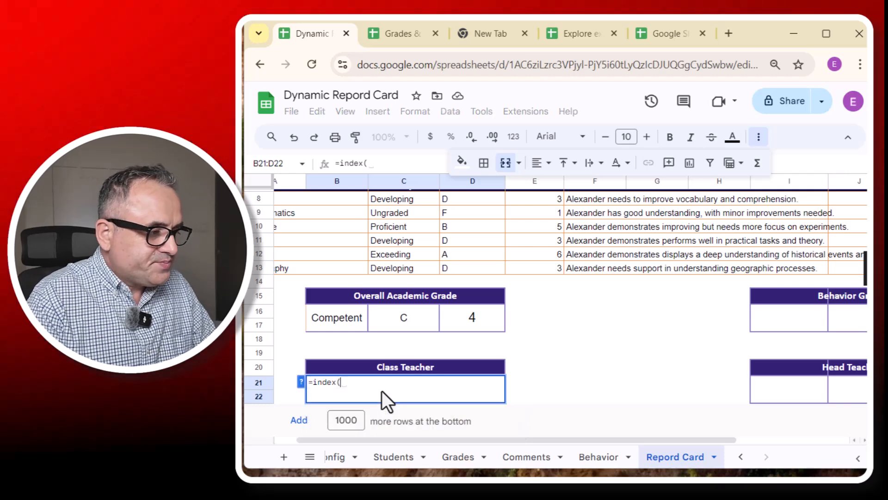
{"action": "left_click", "coordinate": [345, 457]}
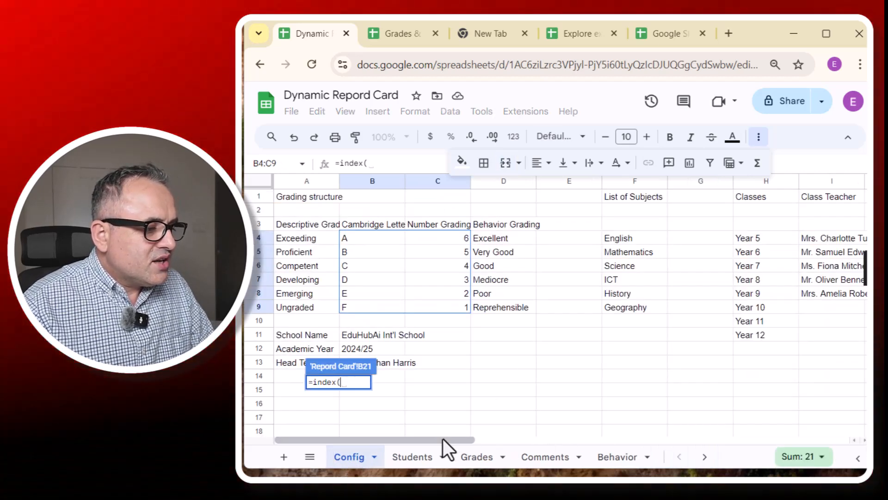
{"action": "left_click_drag", "start_coordinate": [443, 443], "coordinate": [545, 446]}
{"action": "left_click_drag", "start_coordinate": [522, 335], "coordinate": [522, 238]}
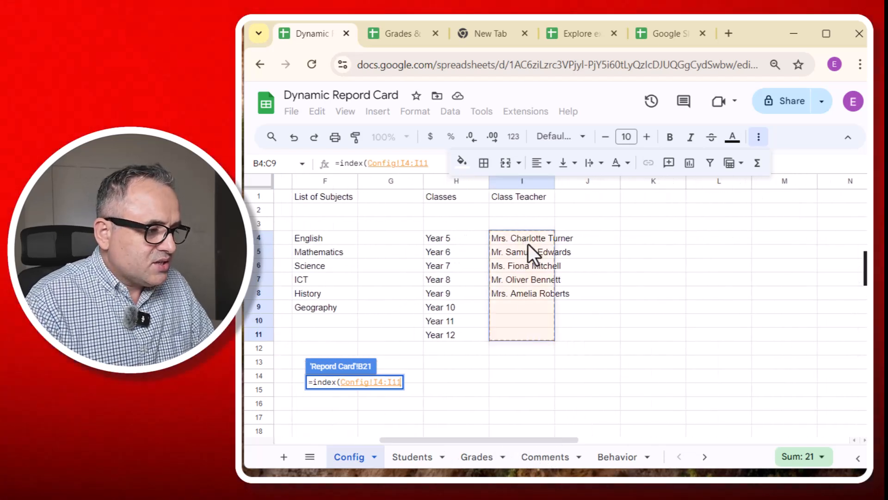
- Nest a MATCH in the B21 formula with the year group in F4 as its search key
{"action": "type", "text": ", mat"}
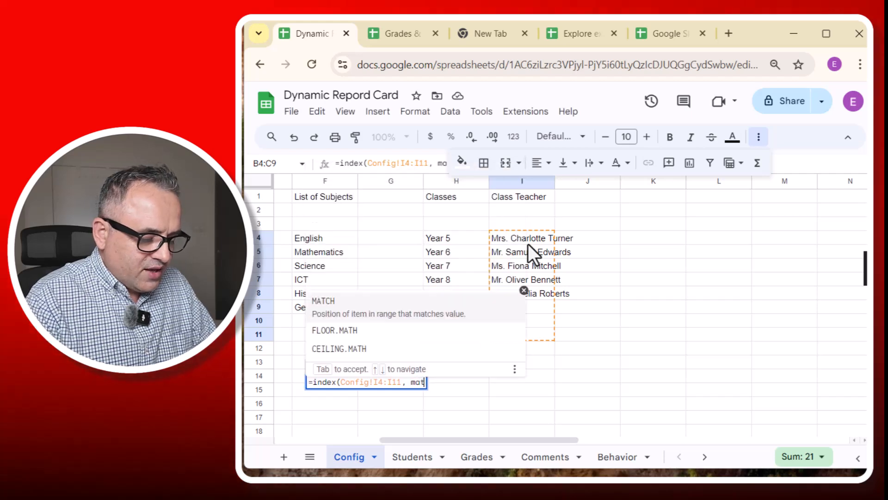
{"action": "key", "text": "Tab"}
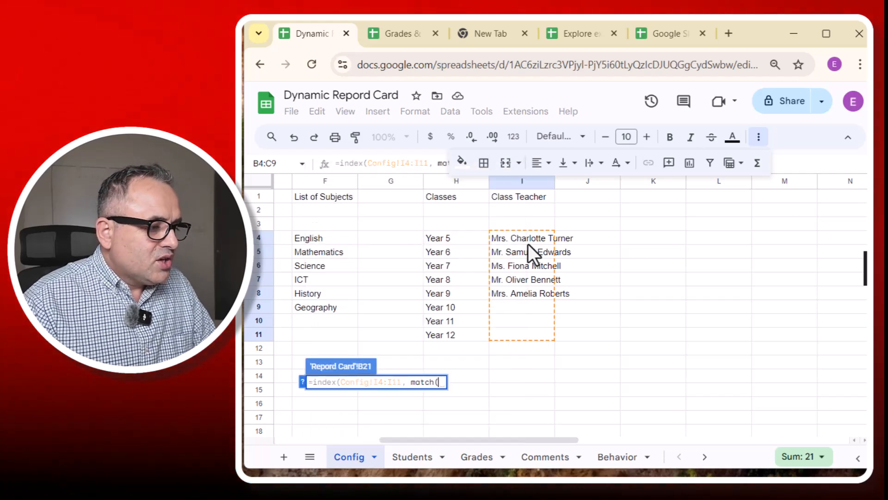
{"action": "left_click", "coordinate": [704, 456]}
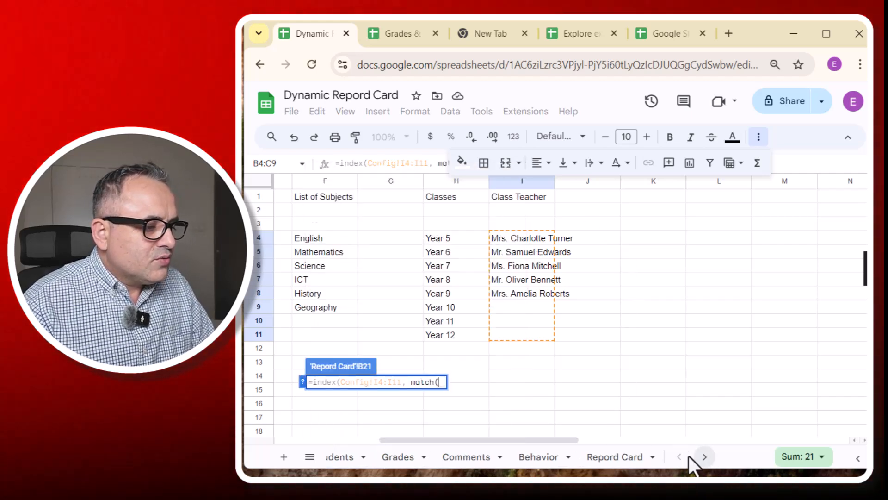
{"action": "left_click", "coordinate": [630, 458]}
{"action": "scroll", "coordinate": [616, 287], "scroll_direction": "up", "scroll_amount": 5}
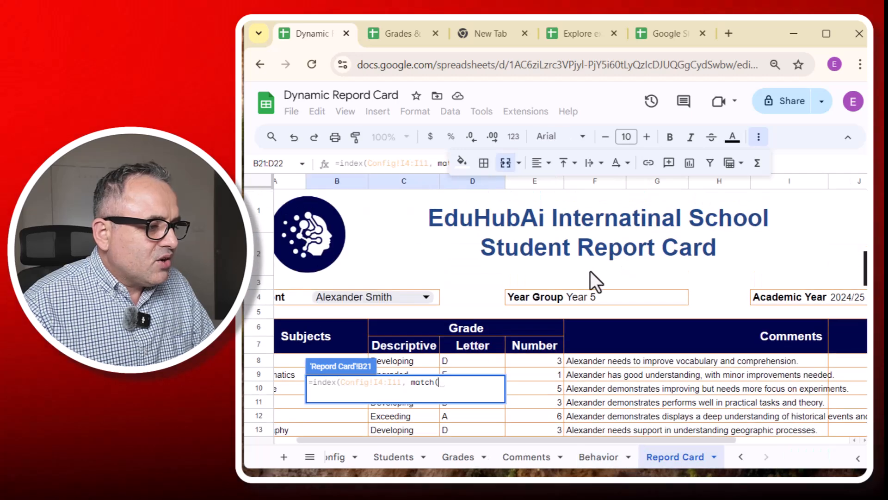
{"action": "left_click", "coordinate": [587, 295]}
{"action": "type", "text": ","}
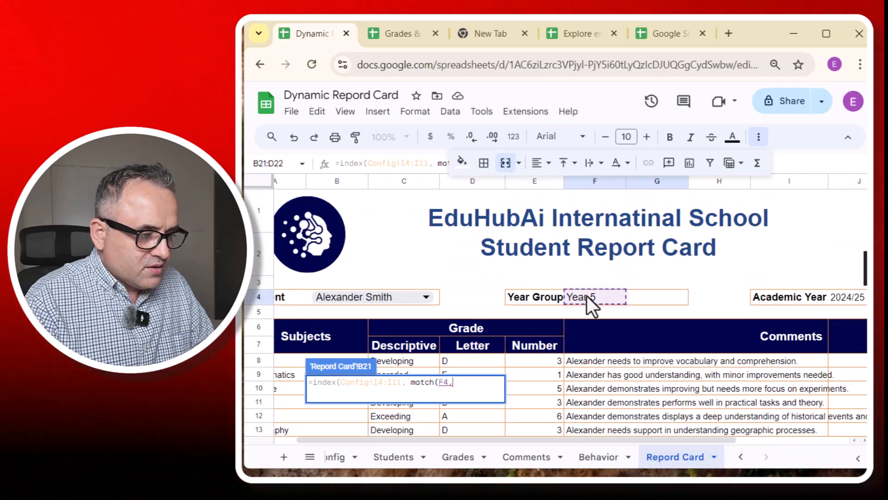
- Complete the B21 formula by matching against the classes in Config!H4:H11 with match type 0
{"action": "left_click", "coordinate": [337, 456]}
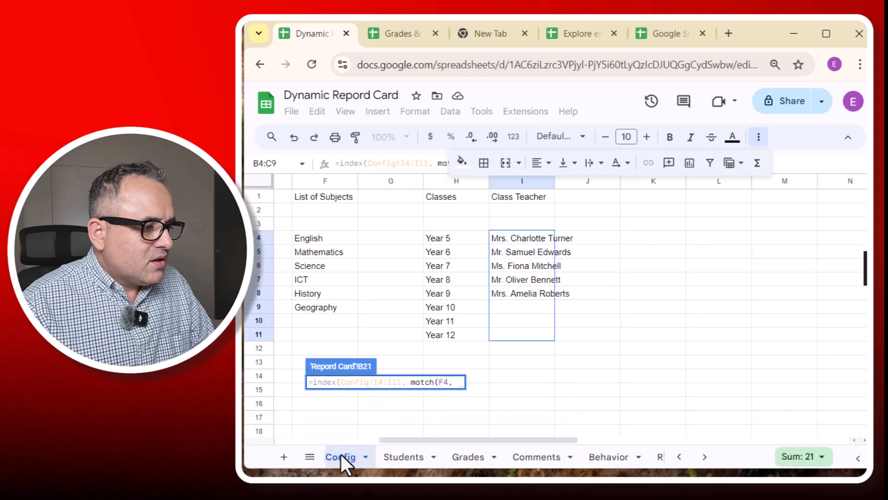
{"action": "left_click_drag", "start_coordinate": [447, 239], "coordinate": [451, 337]}
{"action": "type", "text": ",0"}
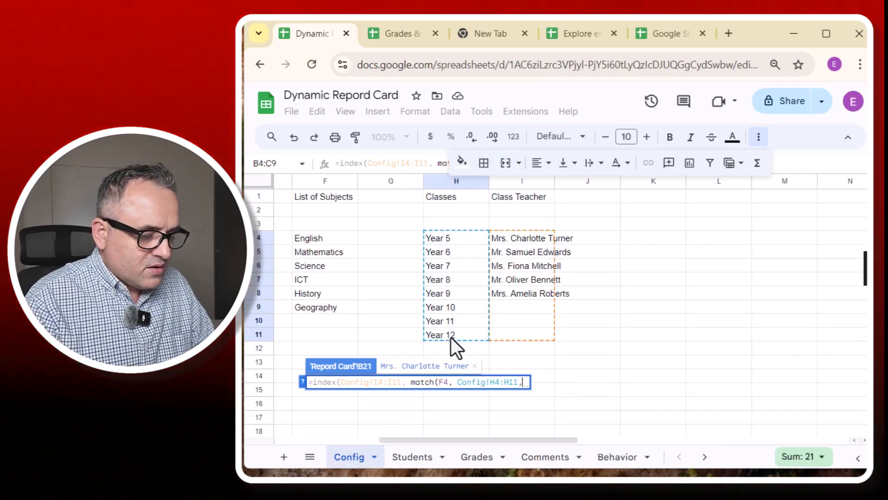
{"action": "type", "text": "))"}
{"action": "key", "text": "Return"}
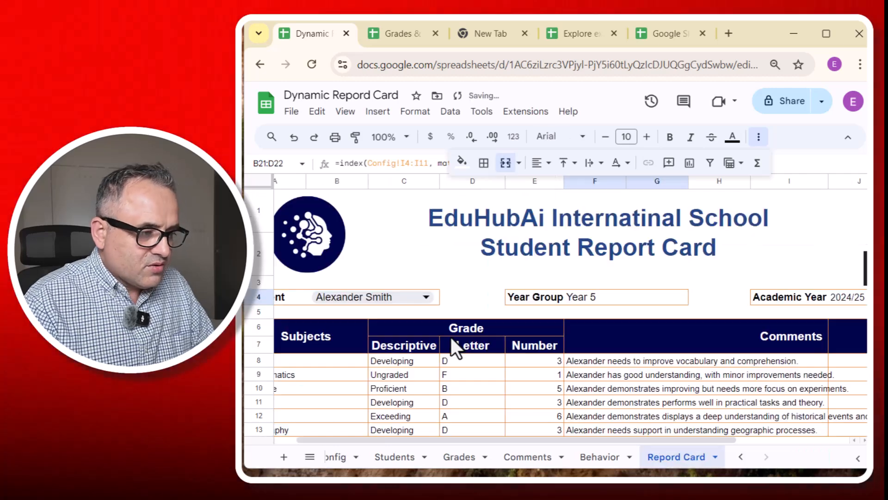
- Center the class teacher's name in B21 horizontally and increase its font size to 12
{"action": "scroll", "coordinate": [530, 294], "scroll_direction": "down", "scroll_amount": 2}
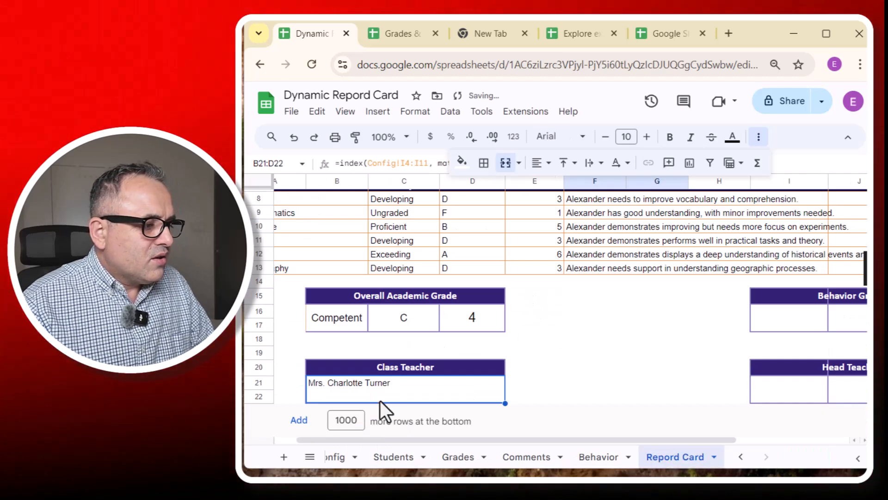
{"action": "left_click", "coordinate": [375, 379]}
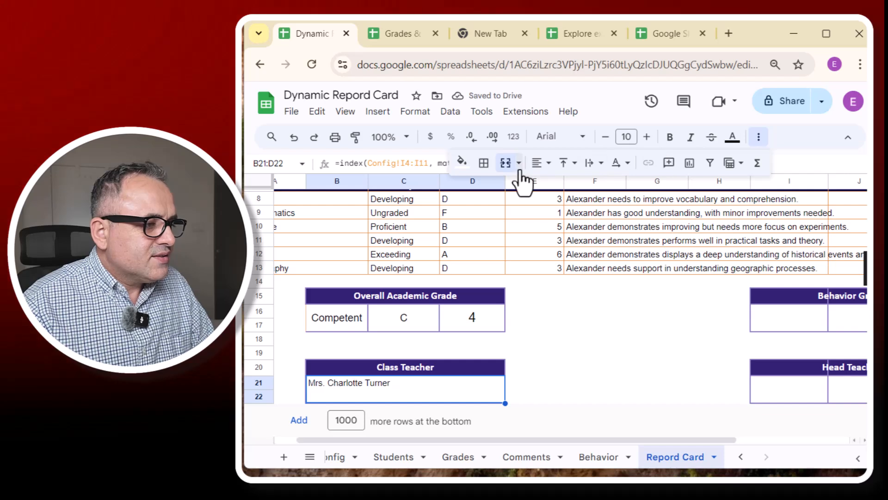
{"action": "left_click", "coordinate": [539, 163]}
{"action": "left_click", "coordinate": [558, 182]}
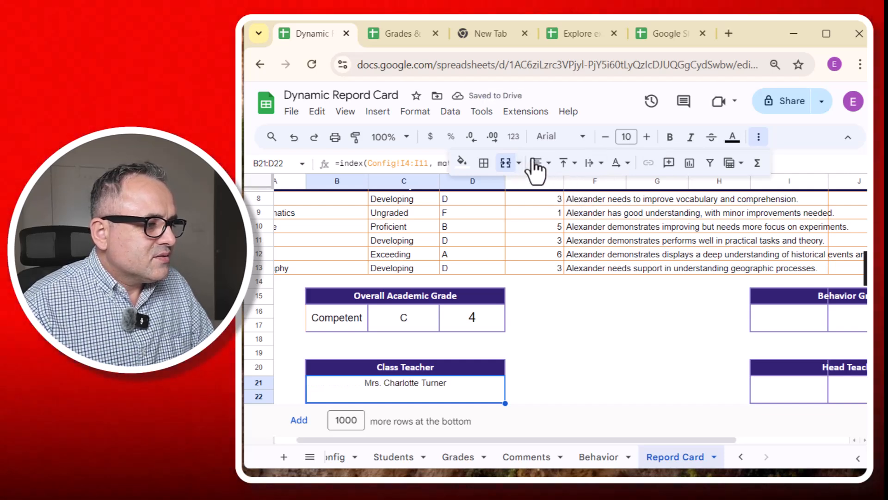
{"action": "left_click", "coordinate": [646, 137]}
{"action": "left_click", "coordinate": [646, 137]}
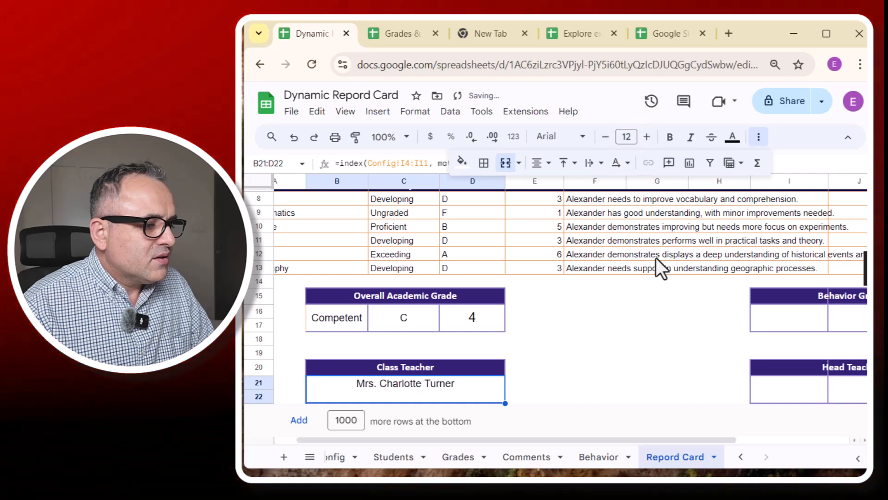
- Start an INDEX formula in the Behavior Grade cell I16 that draws on column D of the Behavior sheet
{"action": "left_click_drag", "start_coordinate": [634, 437], "coordinate": [770, 448]}
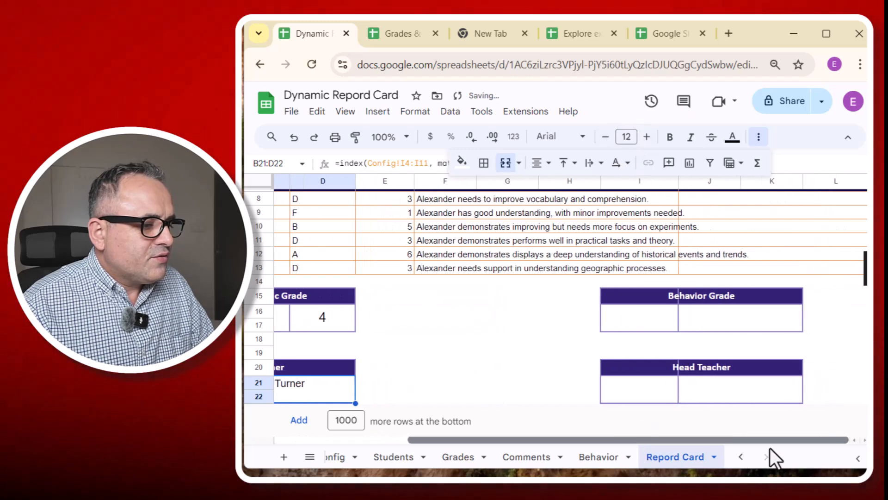
{"action": "left_click", "coordinate": [700, 318]}
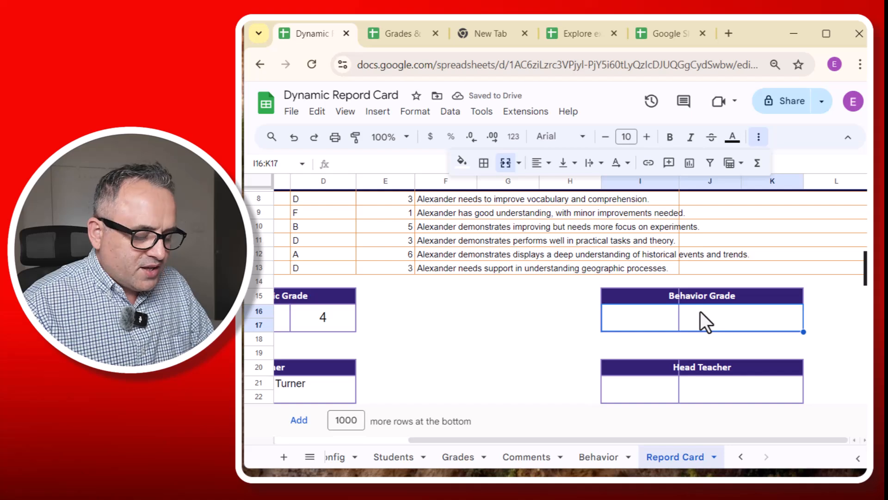
{"action": "type", "text": "=index("}
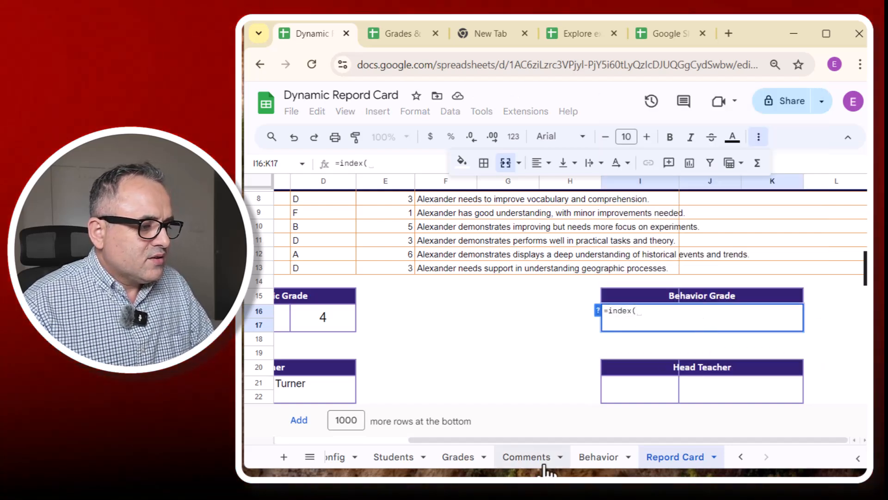
{"action": "left_click", "coordinate": [584, 458]}
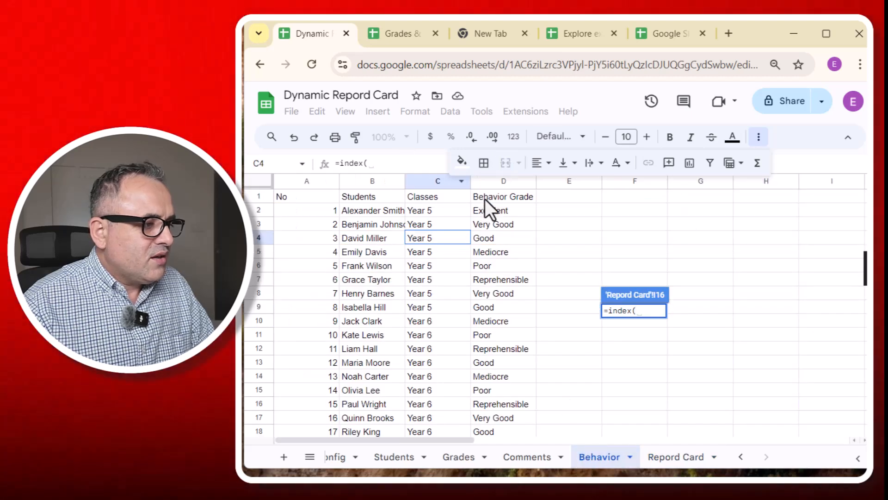
{"action": "left_click", "coordinate": [490, 182]}
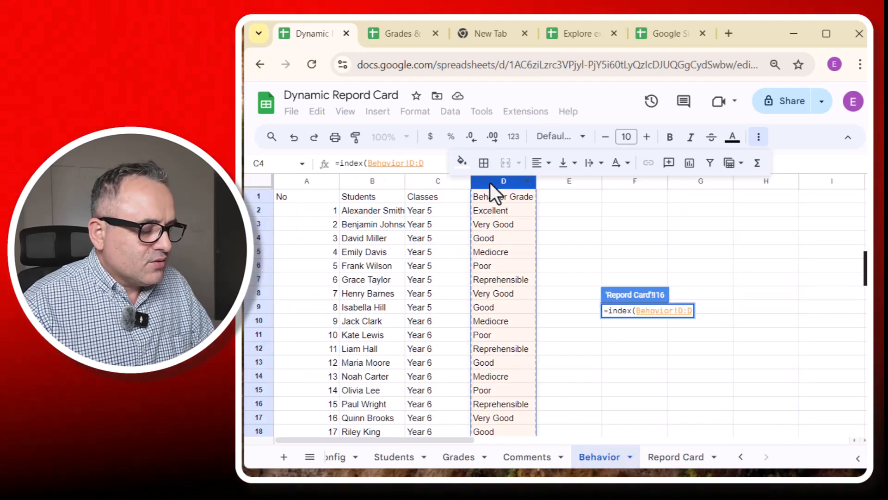
- Nest a MATCH in the I16 formula with the selected student in B4 as its search key
{"action": "type", "text": ", match"}
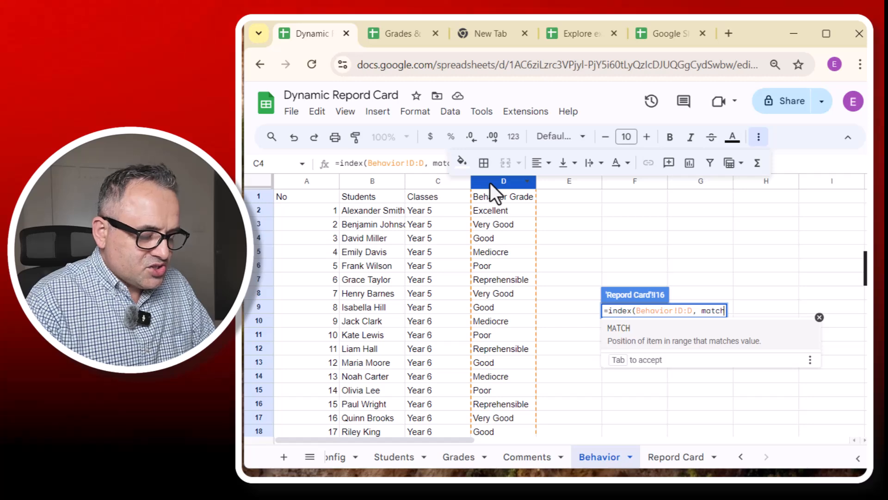
{"action": "type", "text": "("}
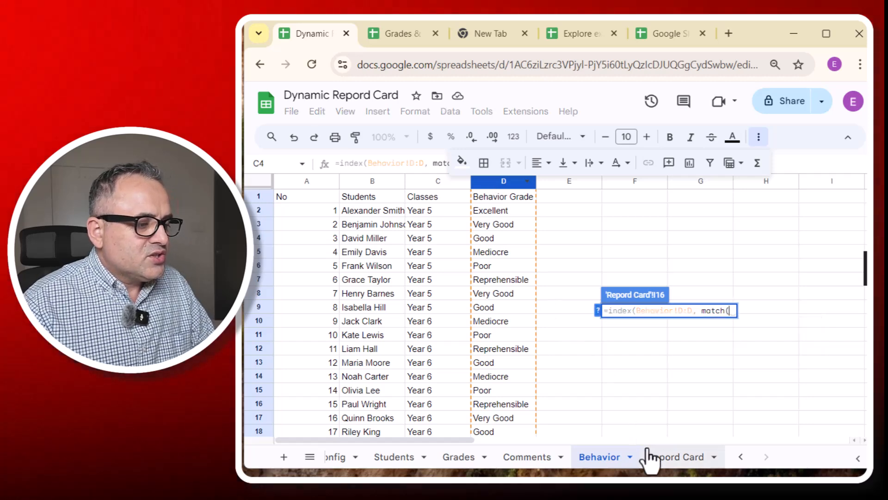
{"action": "left_click", "coordinate": [650, 457]}
{"action": "scroll", "coordinate": [434, 279], "scroll_direction": "up", "scroll_amount": 5}
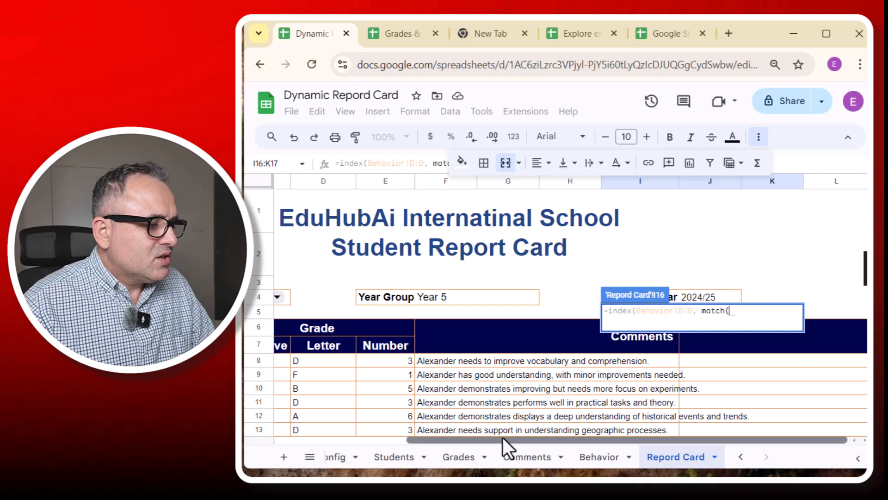
{"action": "left_click_drag", "start_coordinate": [503, 437], "coordinate": [392, 334]}
{"action": "left_click", "coordinate": [318, 295]}
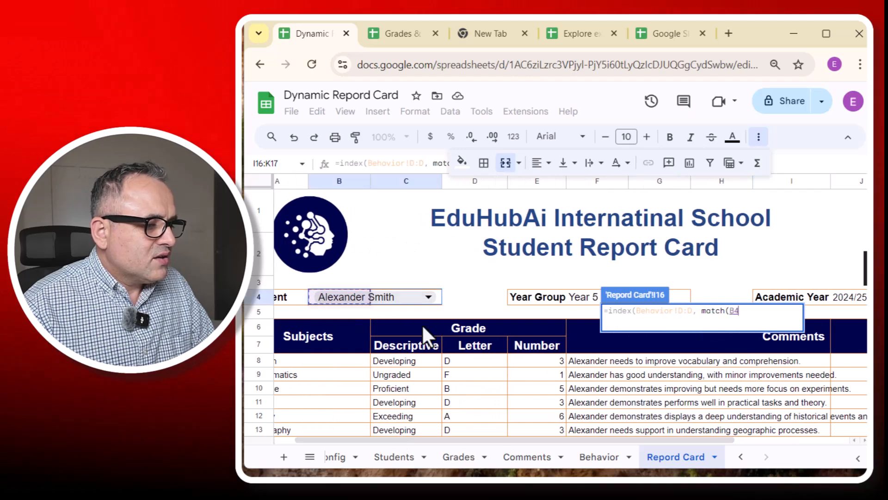
{"action": "type", "text": ","}
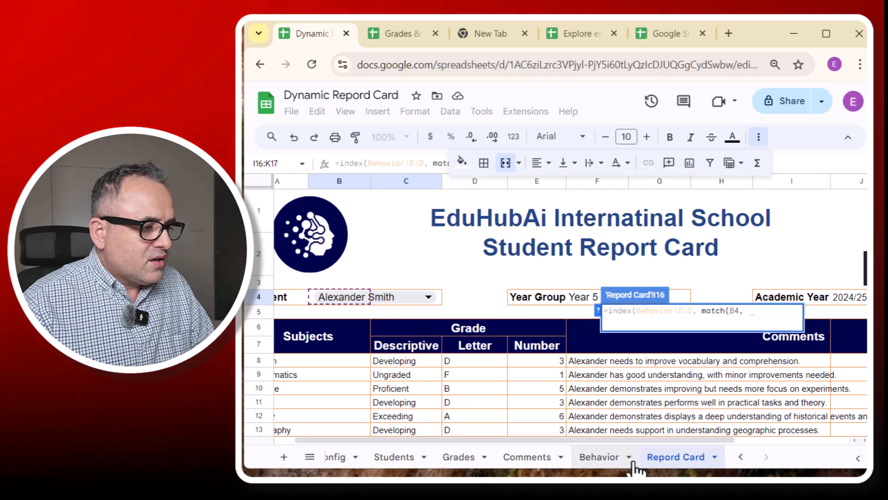
- Complete the I16 formula by matching against the student names in Behavior!B:B with match type 0
{"action": "left_click", "coordinate": [584, 458]}
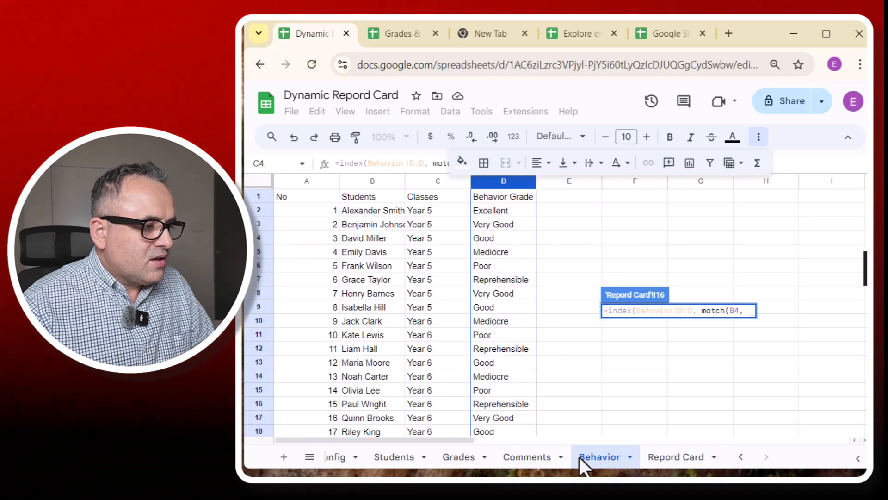
{"action": "left_click", "coordinate": [362, 182]}
{"action": "type", "text": ", 0"}
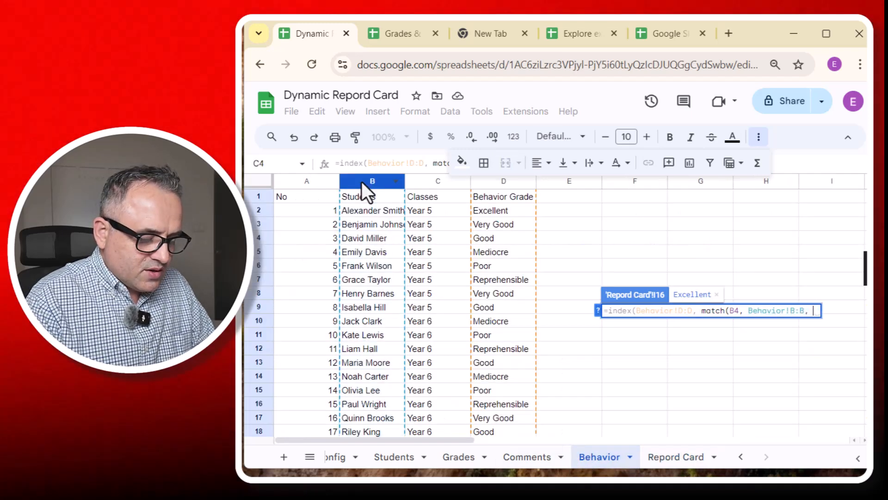
{"action": "type", "text": "))"}
{"action": "key", "text": "Return"}
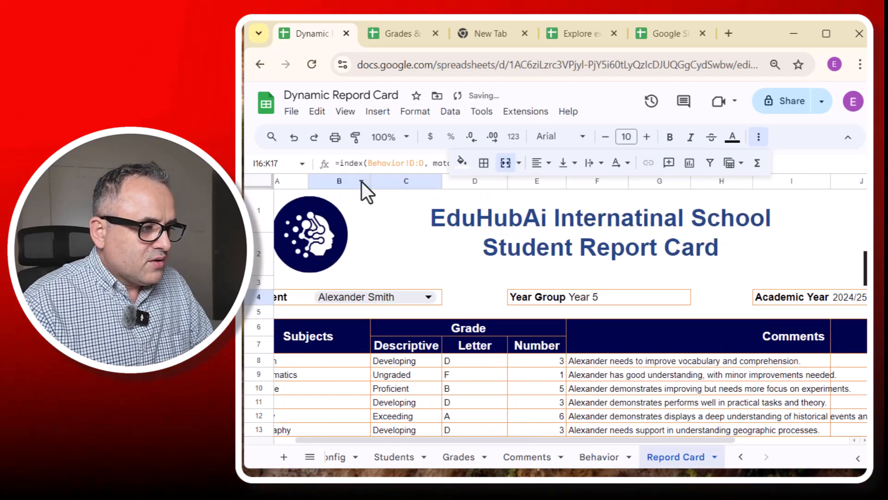
- Center the Behavior Grade result in I16 both horizontally and vertically
{"action": "scroll", "coordinate": [634, 266], "scroll_direction": "down", "scroll_amount": 3}
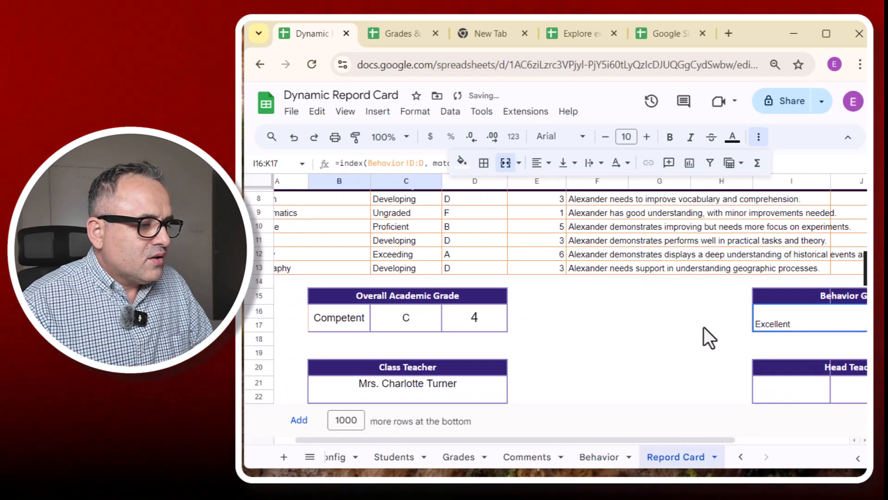
{"action": "left_click_drag", "start_coordinate": [606, 440], "coordinate": [710, 440]}
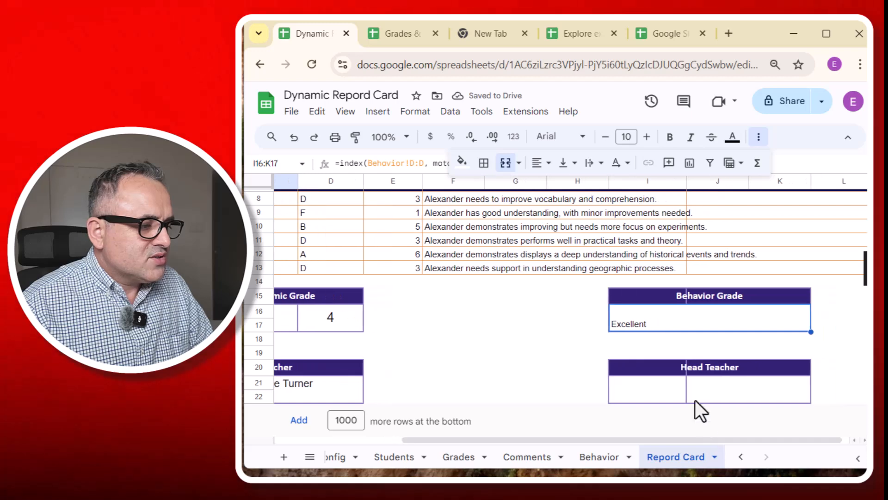
{"action": "left_click", "coordinate": [535, 164]}
{"action": "left_click", "coordinate": [561, 187]}
{"action": "left_click", "coordinate": [570, 165]}
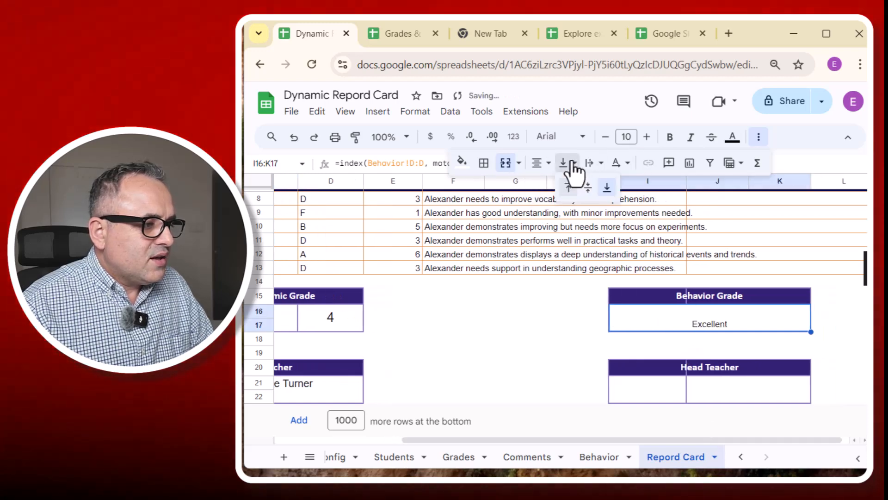
{"action": "left_click", "coordinate": [588, 187]}
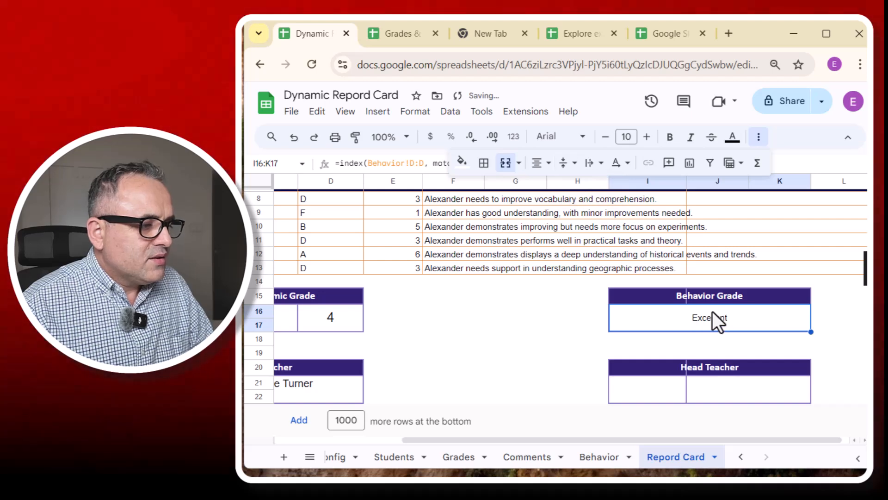
- Increase the font size of the Behavior Grade result in I16 to 14
{"action": "left_click", "coordinate": [647, 137]}
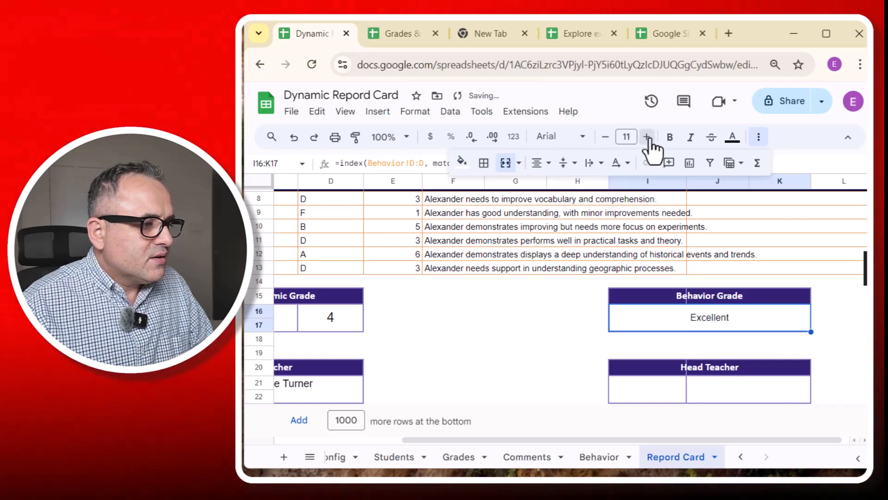
{"action": "left_click", "coordinate": [646, 136]}
{"action": "left_click", "coordinate": [647, 137]}
{"action": "left_click", "coordinate": [646, 137]}
{"action": "left_click", "coordinate": [647, 137]}
{"action": "left_click", "coordinate": [646, 137]}
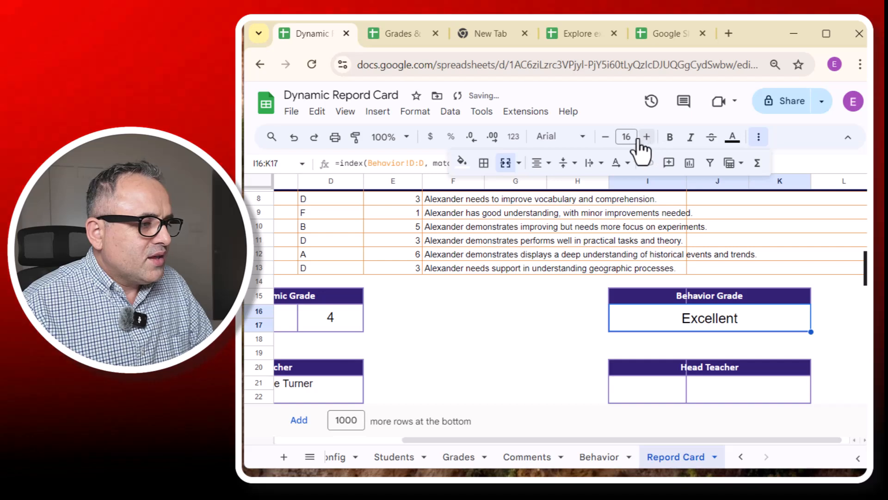
{"action": "left_click", "coordinate": [605, 137]}
{"action": "left_click", "coordinate": [606, 137]}
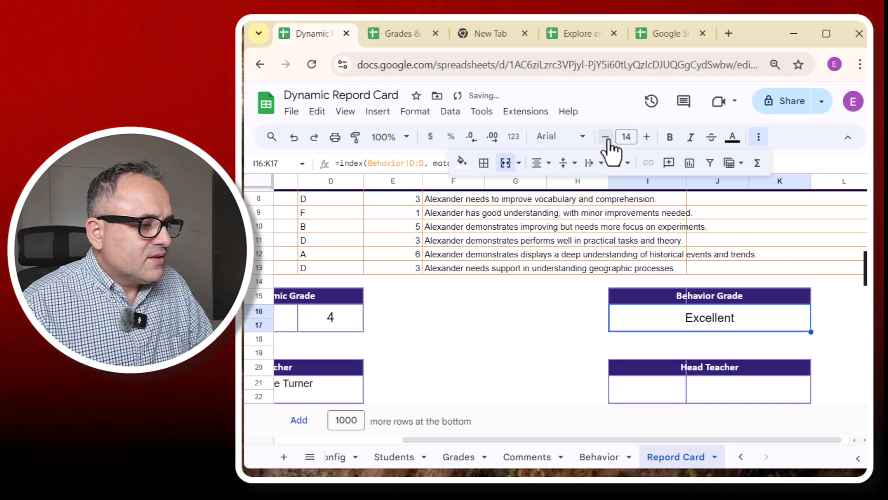
- Link the Head Teacher cell I21 to the head teacher's name with the formula =Config!B13
{"action": "left_click", "coordinate": [699, 394]}
{"action": "type", "text": "="}
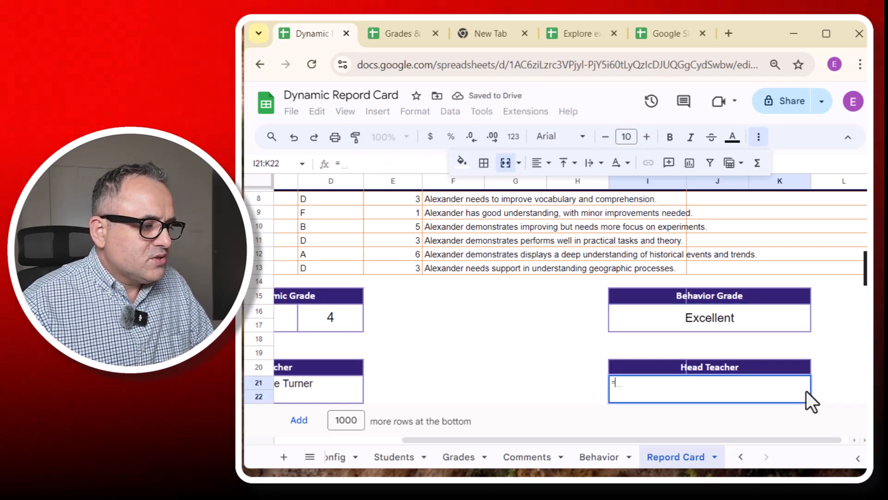
{"action": "left_click", "coordinate": [341, 457]}
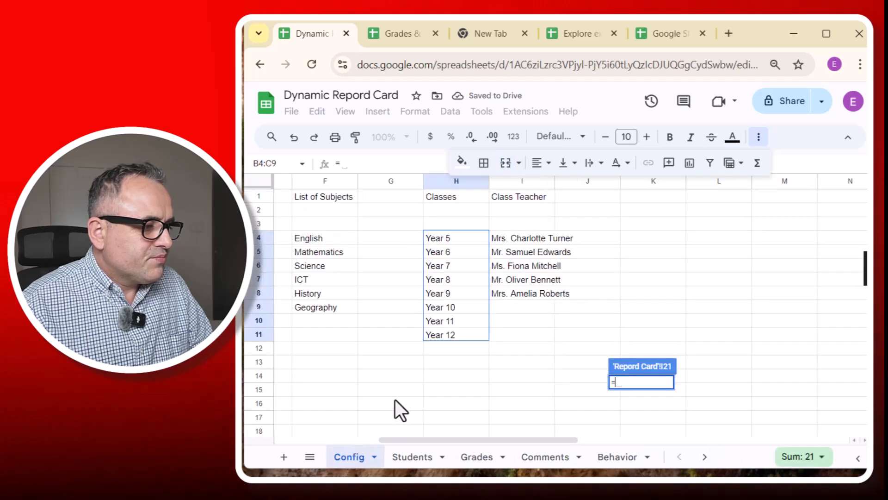
{"action": "left_click_drag", "start_coordinate": [485, 442], "coordinate": [264, 453]}
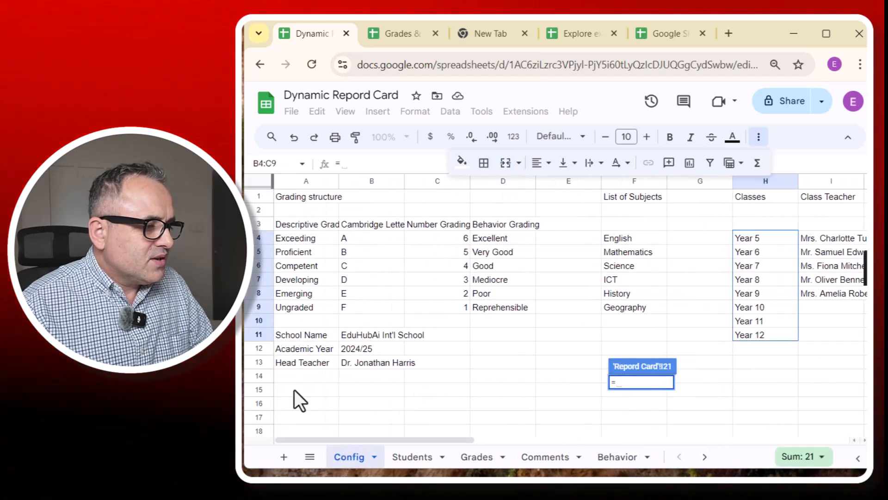
{"action": "left_click", "coordinate": [350, 363]}
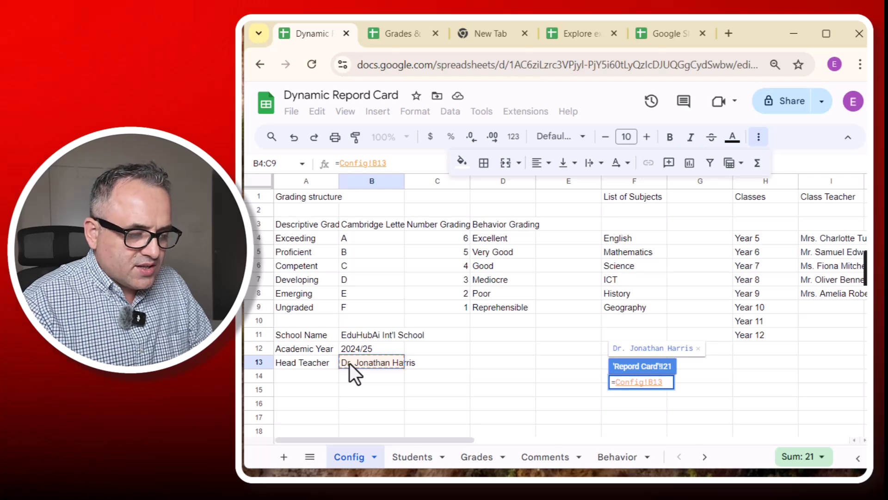
{"action": "key", "text": "Return"}
- Copy the formatting of the Behavior Grade cell I16 onto the Head Teacher cell I21
{"action": "left_click", "coordinate": [671, 321]}
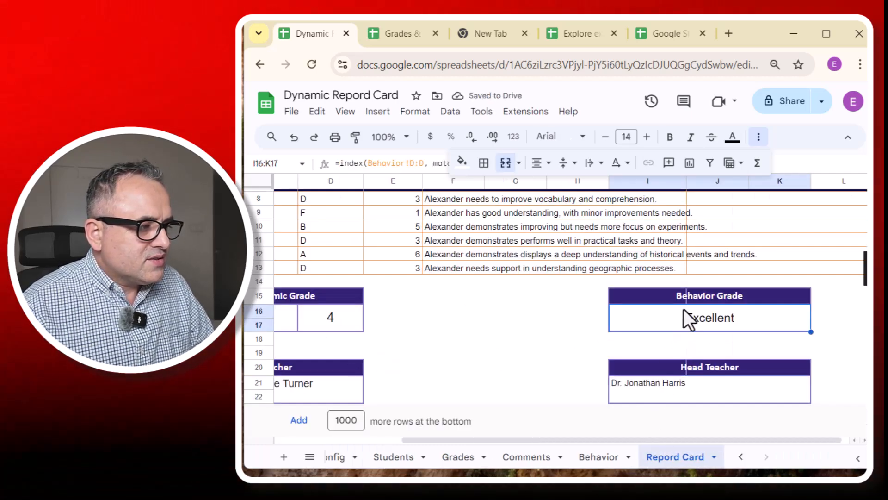
{"action": "left_click", "coordinate": [356, 136]}
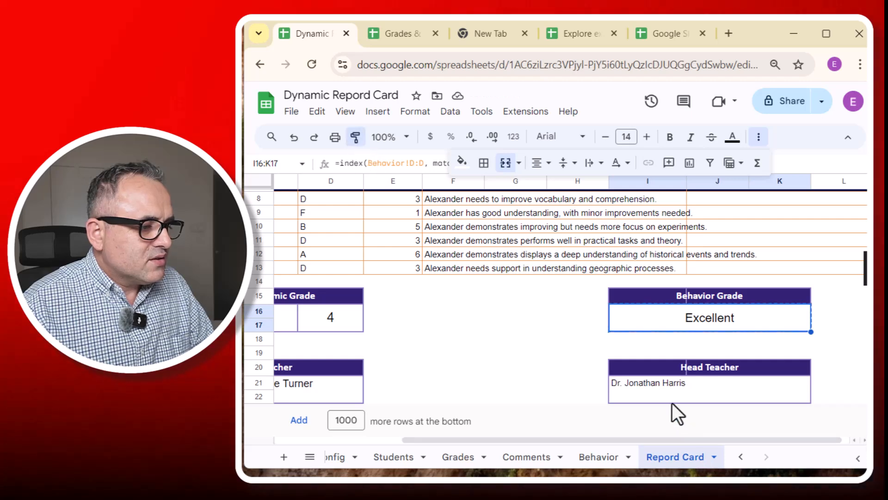
{"action": "left_click", "coordinate": [651, 387]}
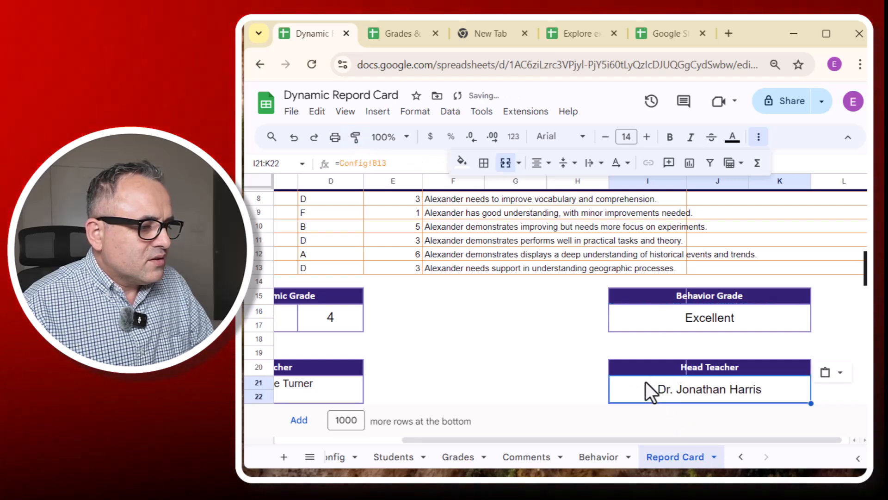
- Link the Academic Year value in J4 to the Config sheet with the formula =Config!B12
{"action": "scroll", "coordinate": [720, 302], "scroll_direction": "up", "scroll_amount": 3}
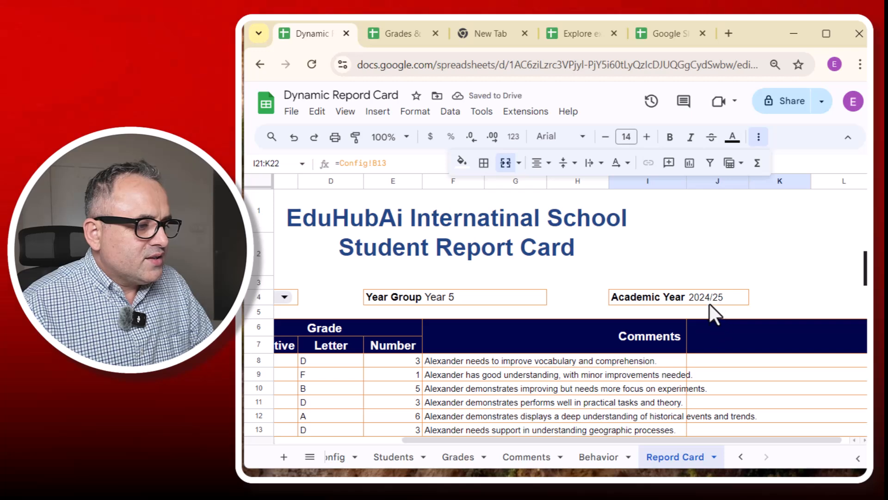
{"action": "left_click", "coordinate": [709, 302]}
{"action": "type", "text": "="}
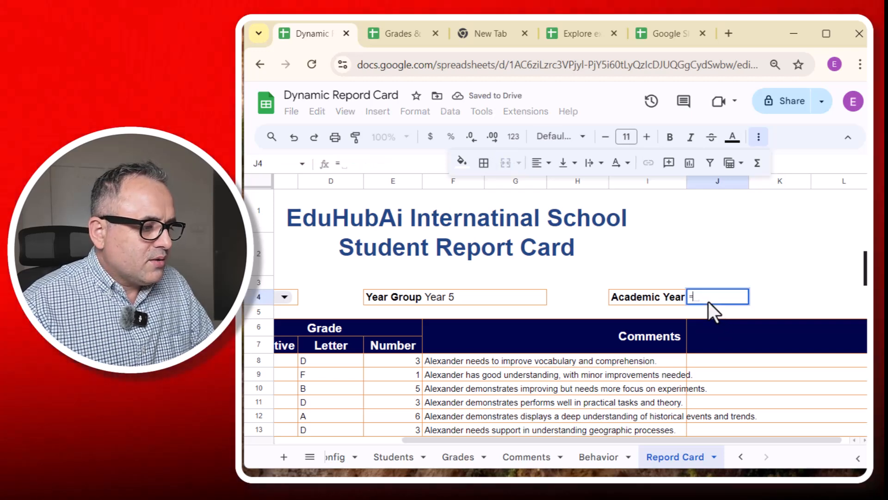
{"action": "left_click", "coordinate": [343, 463]}
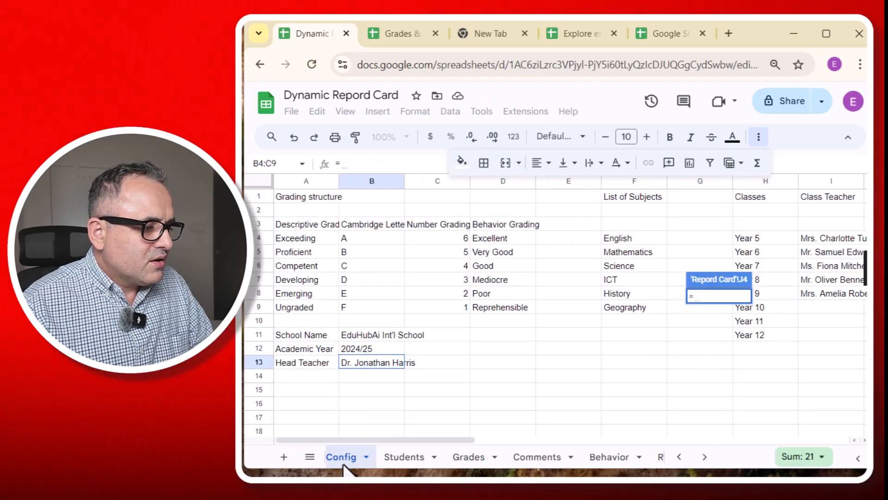
{"action": "left_click", "coordinate": [355, 349]}
{"action": "key", "text": "Return"}
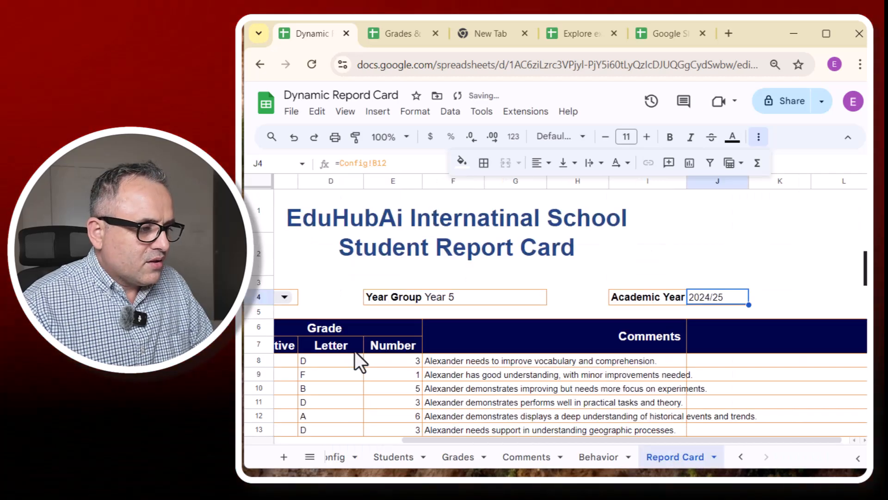
{"action": "left_click", "coordinate": [521, 372]}
{"action": "scroll", "coordinate": [520, 366], "scroll_direction": "down", "scroll_amount": 3}
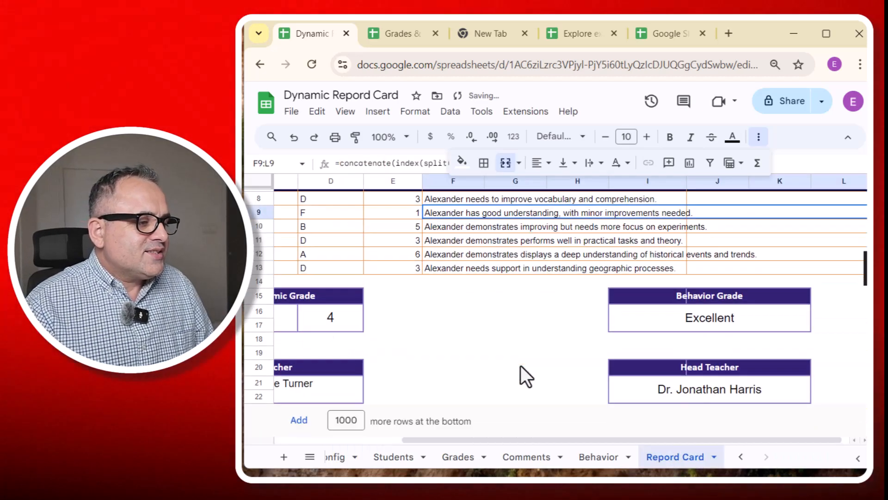
{"action": "scroll", "coordinate": [521, 366], "scroll_direction": "up", "scroll_amount": 3}
{"action": "scroll", "coordinate": [521, 365], "scroll_direction": "down", "scroll_amount": 3}
{"action": "scroll", "coordinate": [520, 366], "scroll_direction": "up", "scroll_amount": 3}
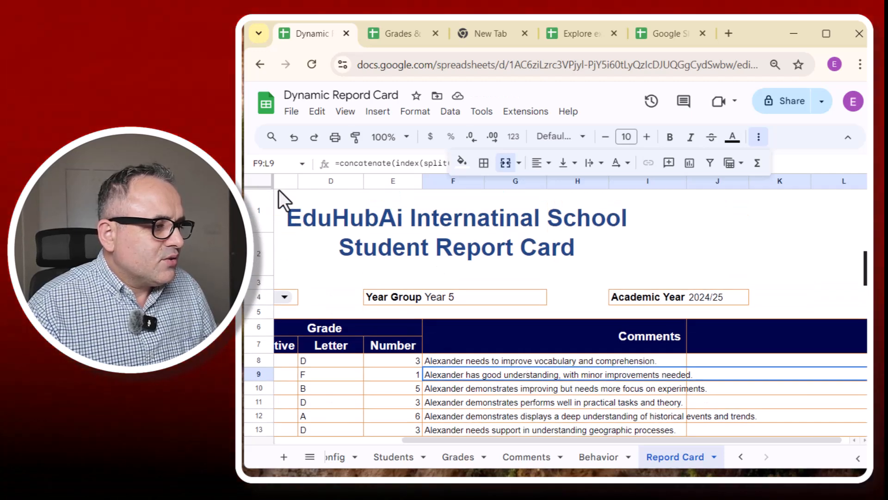
- Select the whole report card sheet, open its print settings and set the paper size to A4
{"action": "left_click", "coordinate": [262, 182]}
{"action": "left_click", "coordinate": [334, 138]}
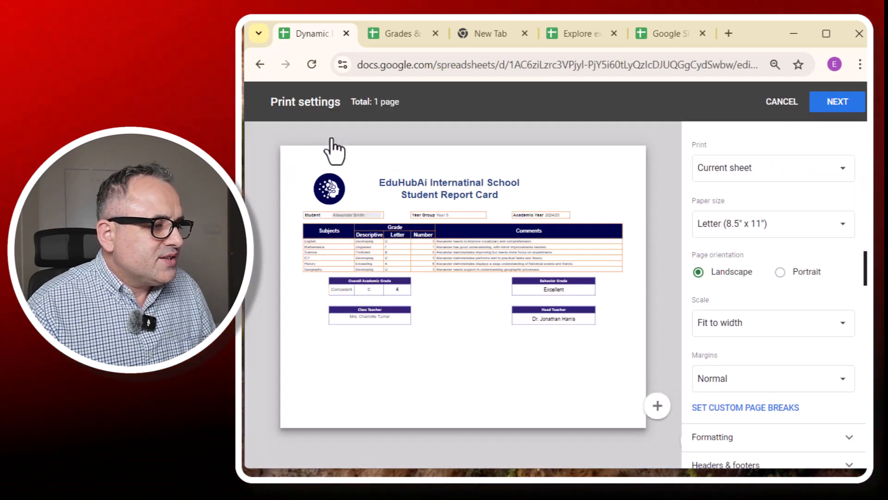
{"action": "left_click", "coordinate": [654, 407]}
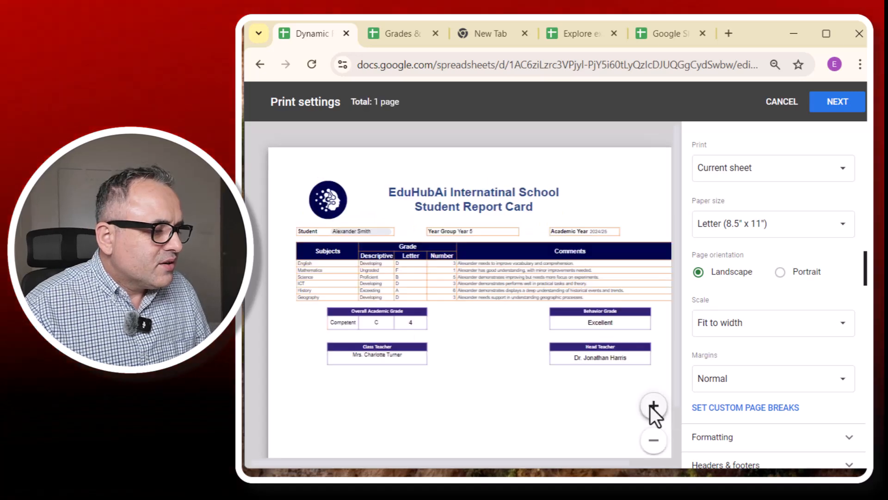
{"action": "left_click", "coordinate": [653, 440]}
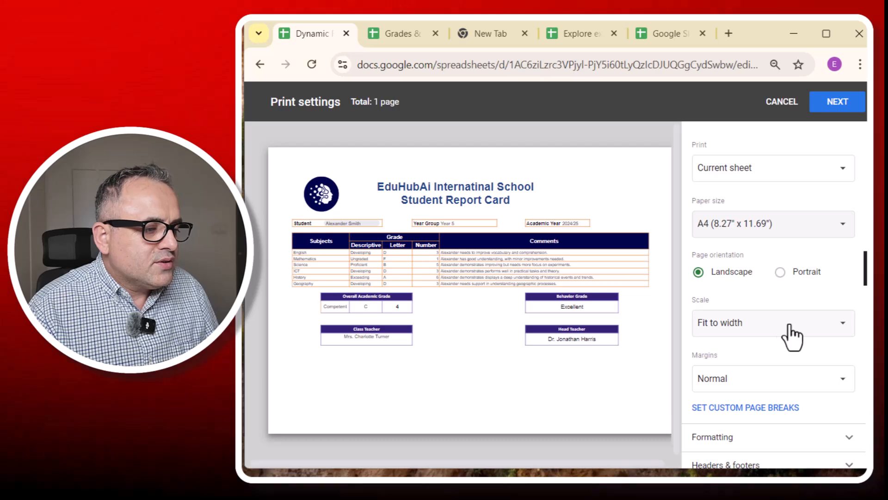
- Try portrait page orientation for the report card printout and switch back to landscape
{"action": "scroll", "coordinate": [788, 333], "scroll_direction": "down", "scroll_amount": 1}
{"action": "left_click", "coordinate": [780, 260]}
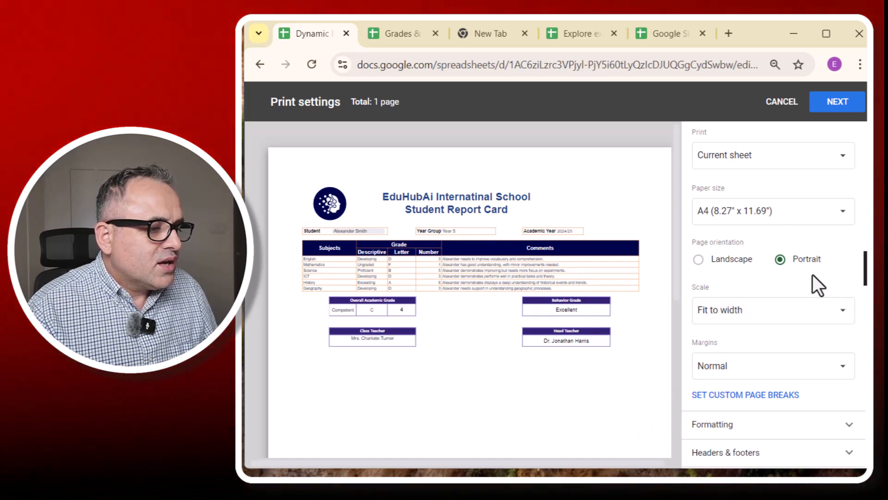
{"action": "left_click", "coordinate": [699, 261]}
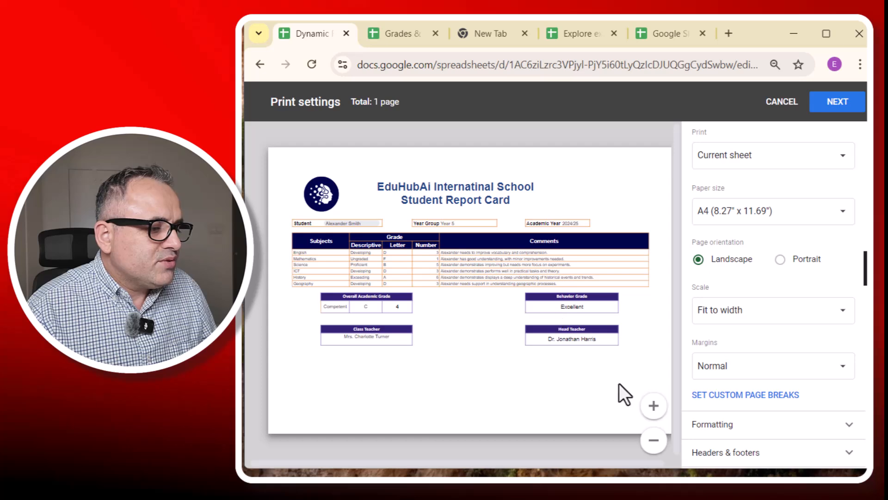
- Check the landscape A4 preview and continue from the print settings to the print dialog
{"action": "left_click", "coordinate": [653, 406]}
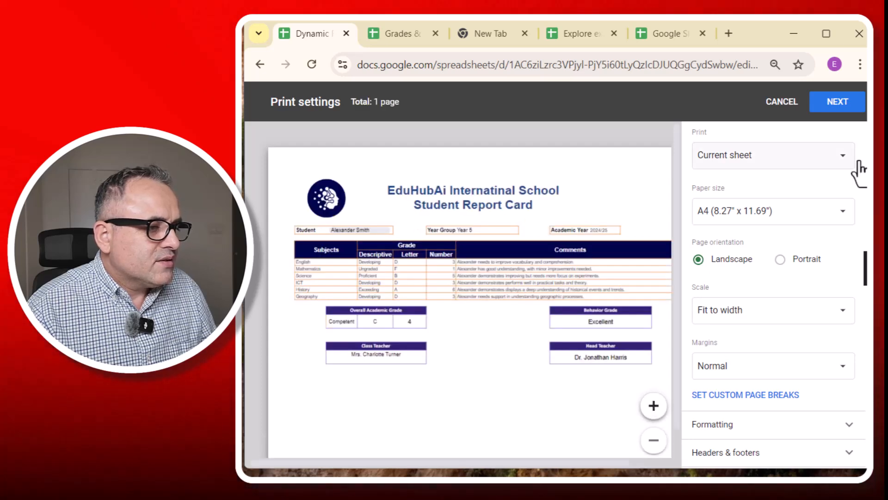
{"action": "left_click", "coordinate": [835, 106]}
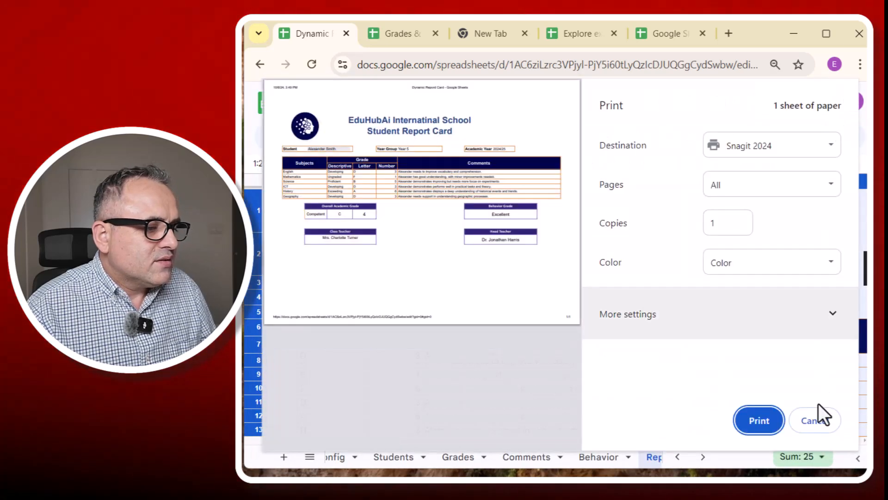